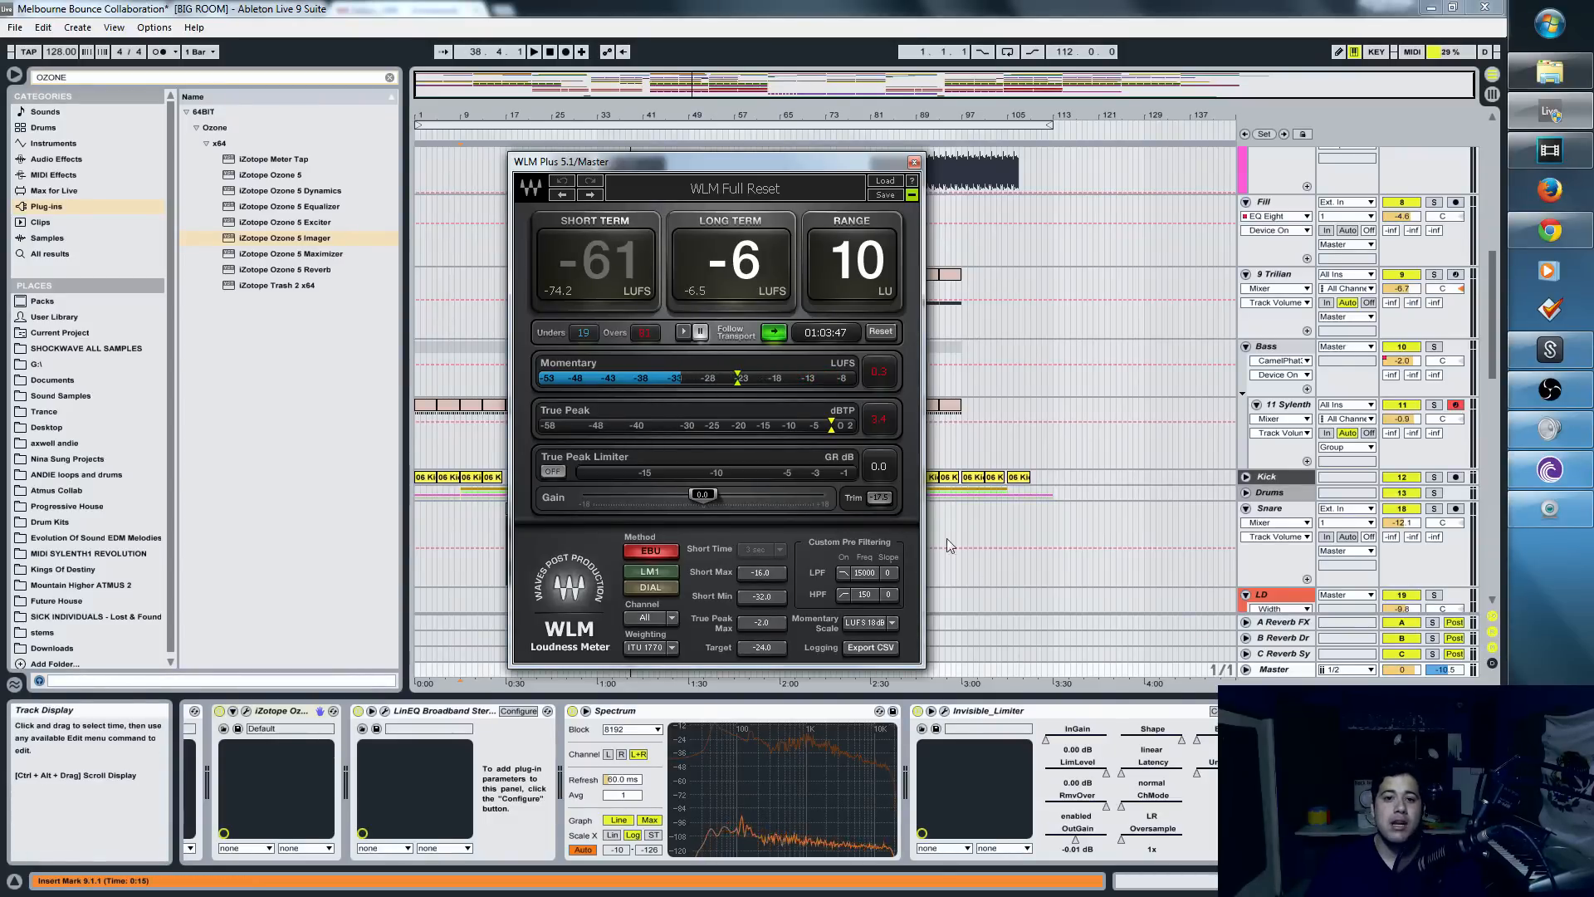
# - Close the WLM Plus meter on the master and collapse the LD track group
pyautogui.click(914, 163)
pyautogui.scroll(-10, 1179, 420)
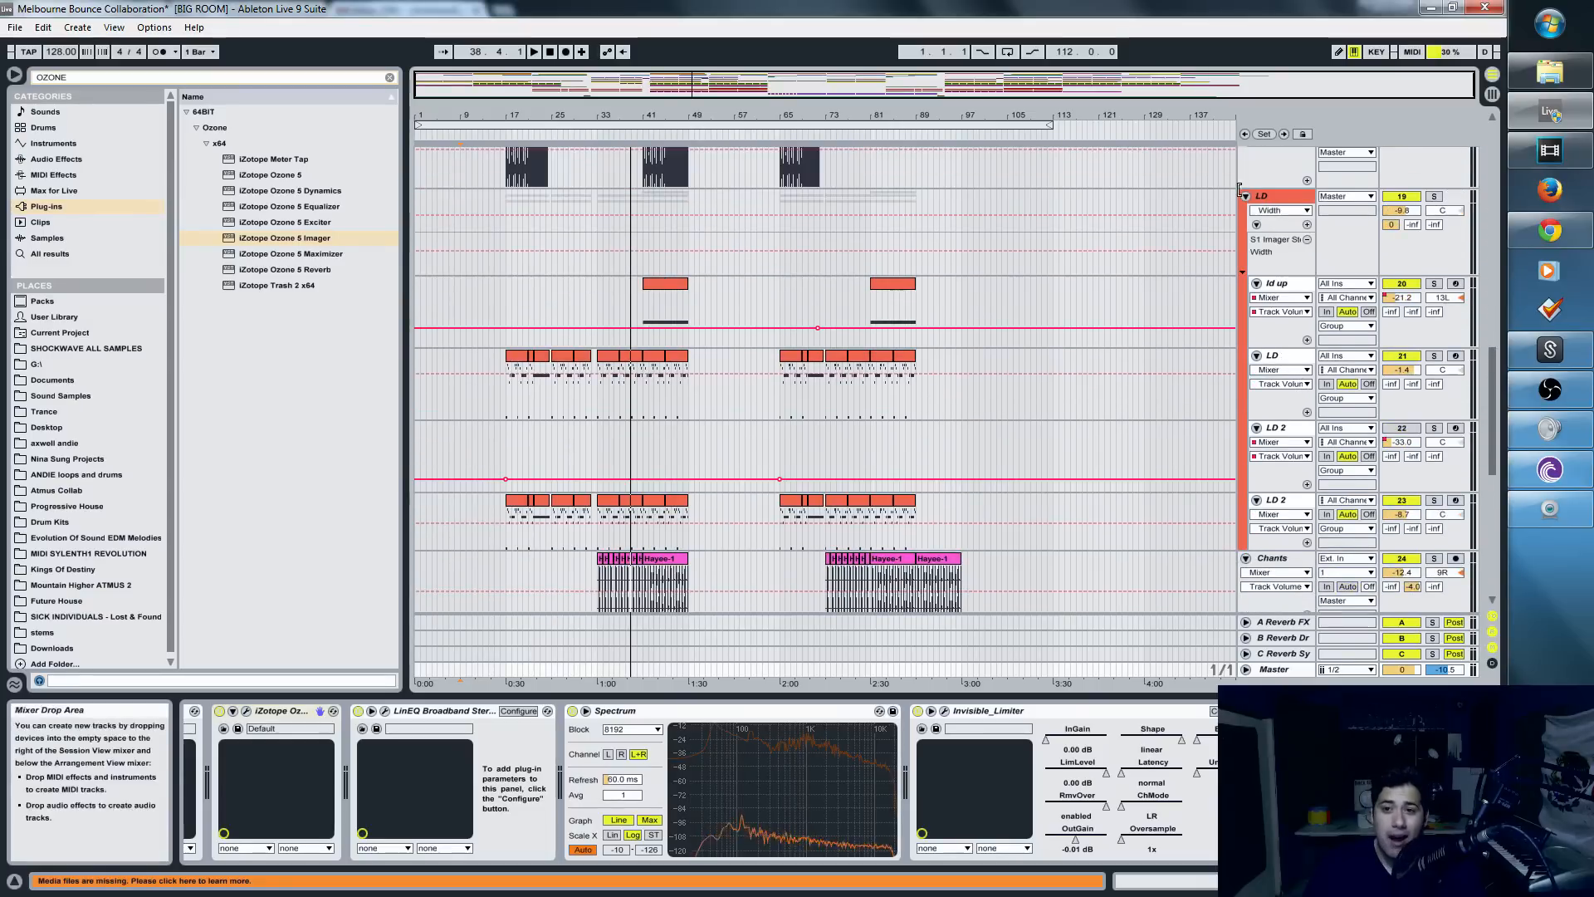
pyautogui.click(1272, 197)
pyautogui.click(1245, 197)
pyautogui.scroll(-1, 1254, 371)
pyautogui.scroll(-3, 1254, 371)
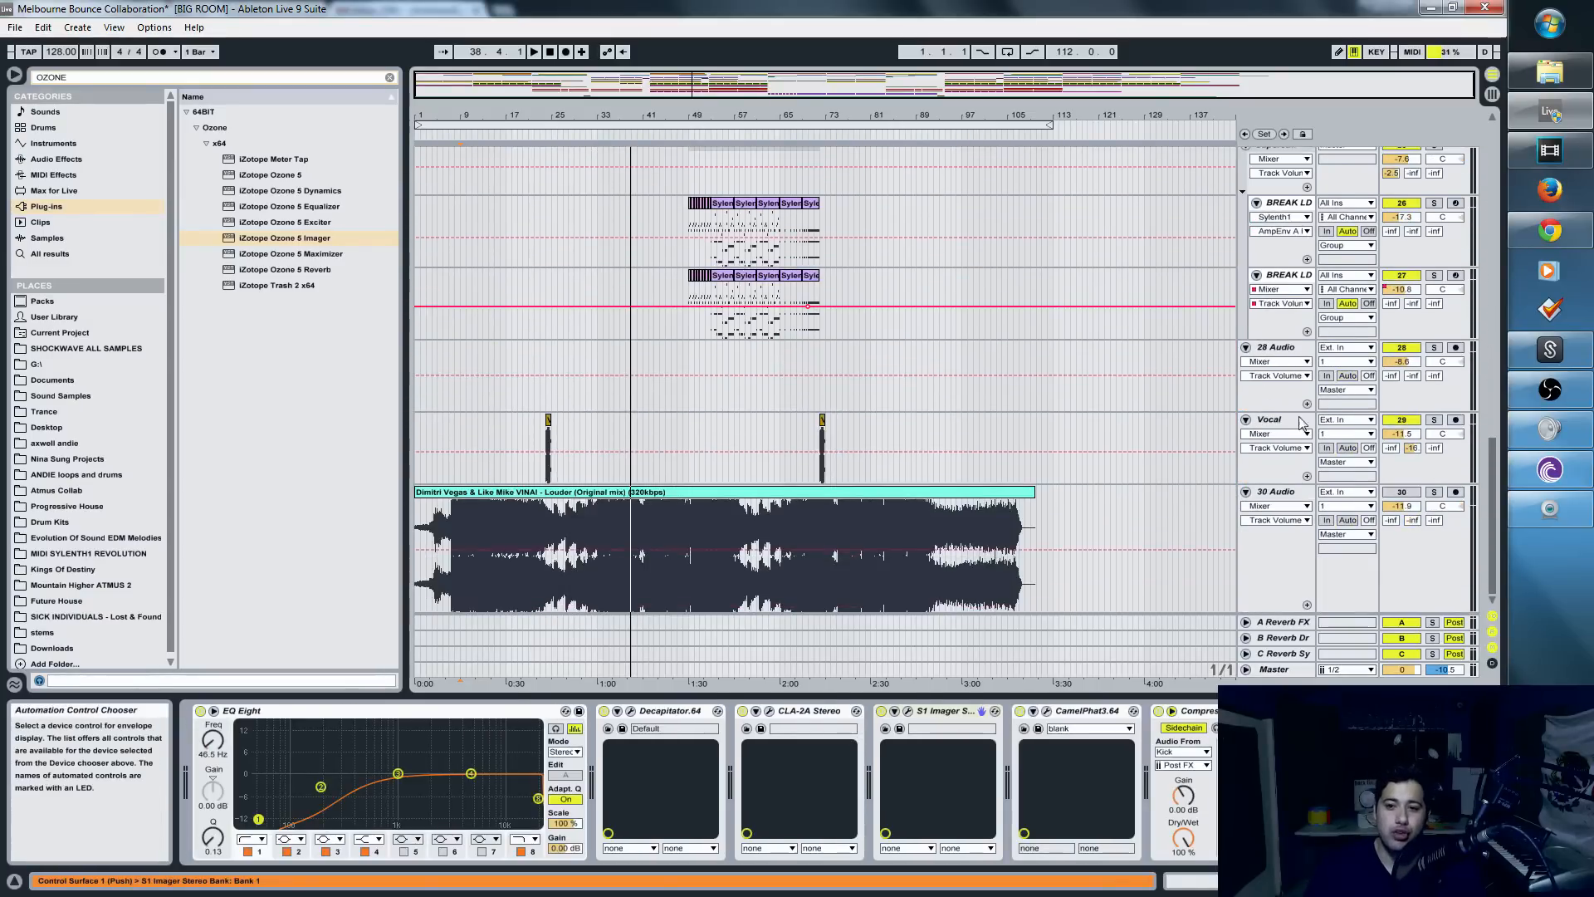
# - Select the "Louder (Original mix)" reference clip and show the devices of its 30 Audio track
pyautogui.click(635, 493)
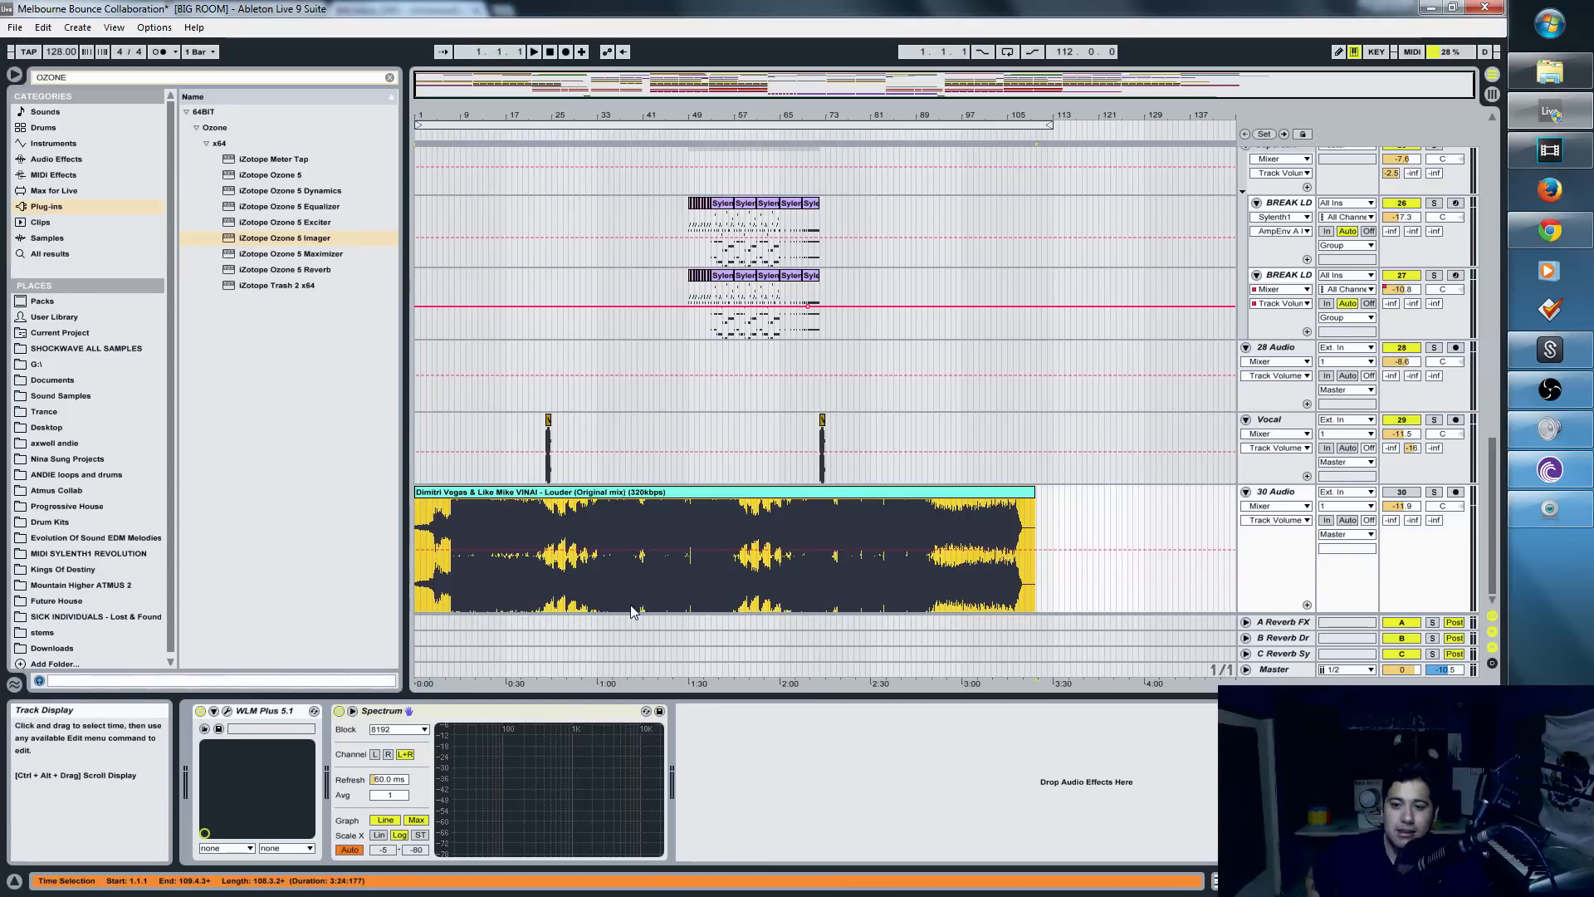
pyautogui.click(1279, 493)
pyautogui.scroll(3, 817, 454)
pyautogui.scroll(3, 830, 490)
pyautogui.scroll(-4, 844, 521)
pyautogui.scroll(3, 874, 460)
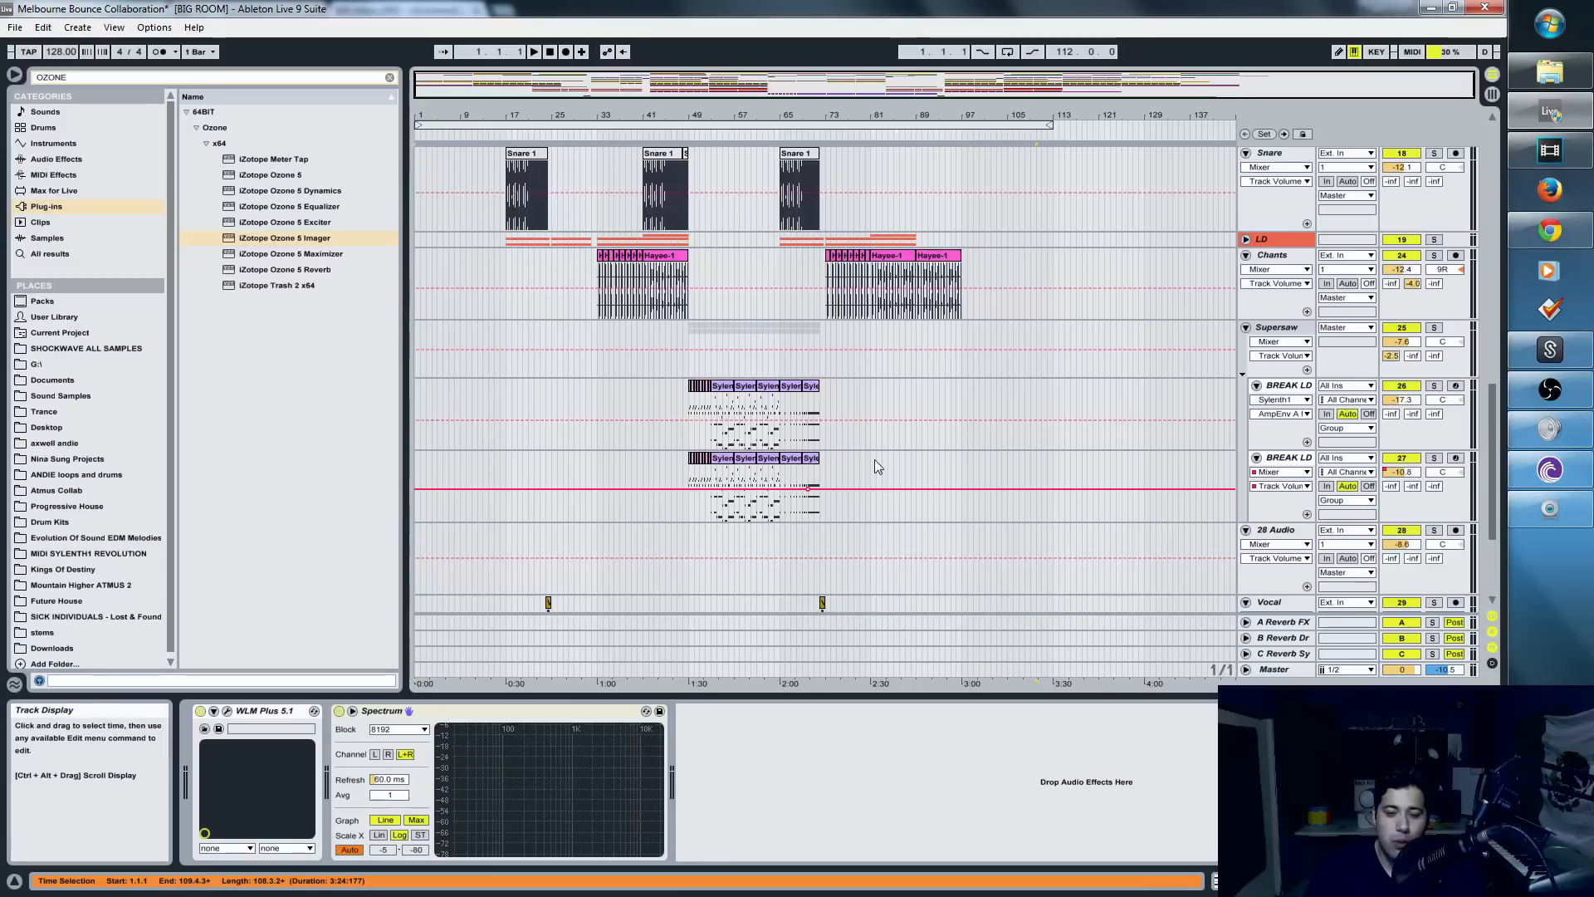
pyautogui.scroll(-3, 1124, 529)
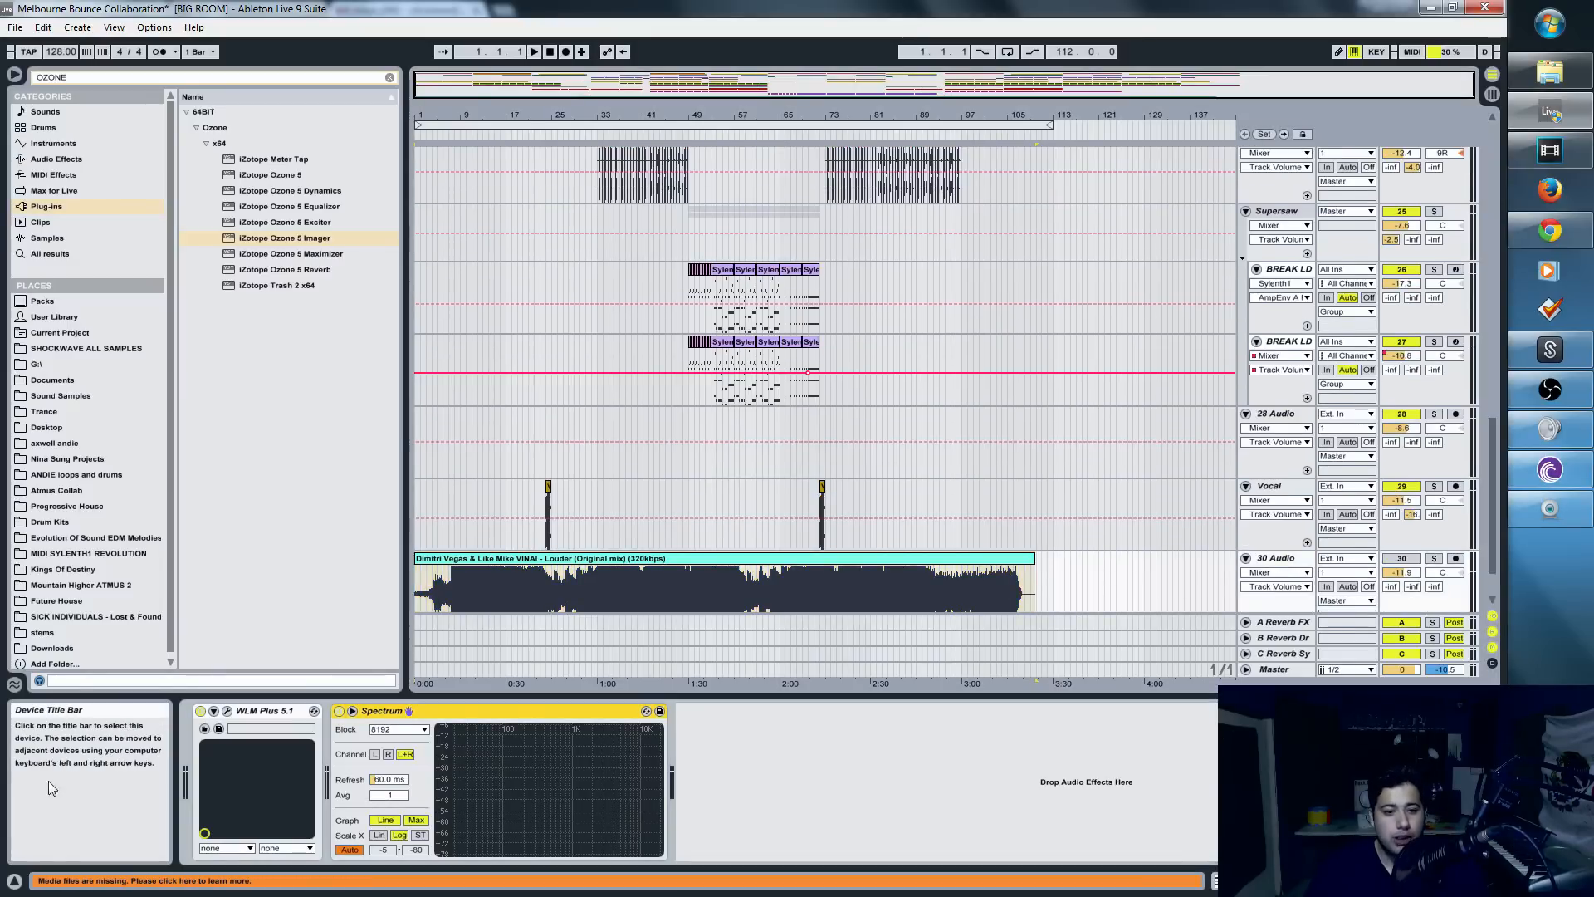
# - Open the WLM Plus loudness meter on 30 Audio, move it aside and solo the track
pyautogui.click(227, 710)
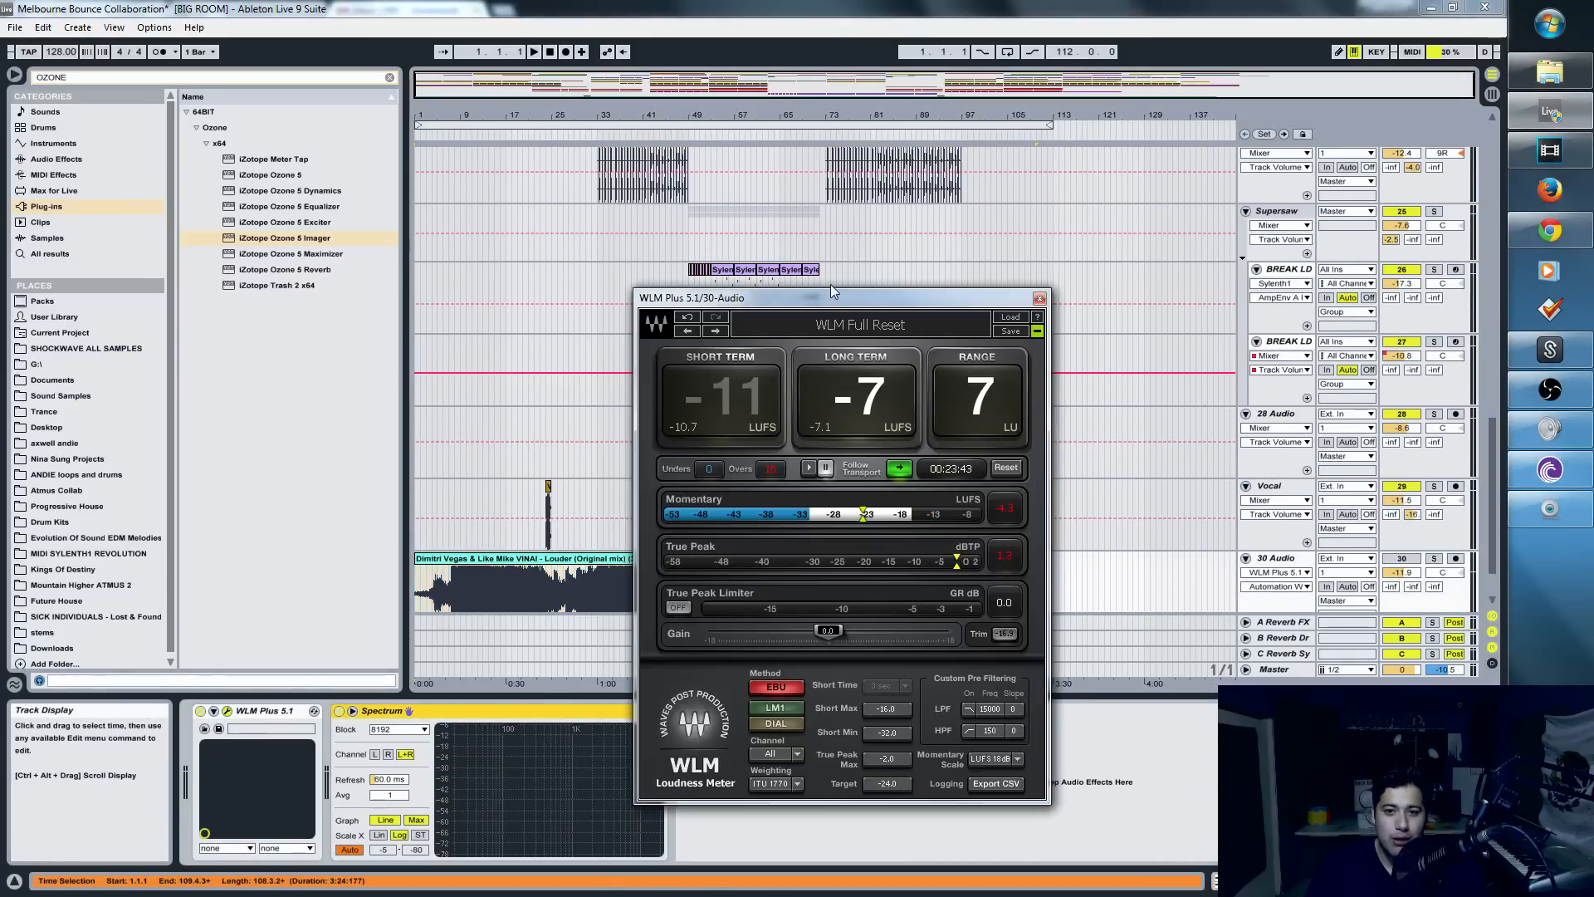
pyautogui.moveTo(831, 297); pyautogui.dragTo(996, 407)
pyautogui.click(1433, 559)
pyautogui.moveTo(484, 114)
pyautogui.mouseDown()
pyautogui.moveTo(484, 355)
pyautogui.moveTo(484, 114)
pyautogui.mouseUp()
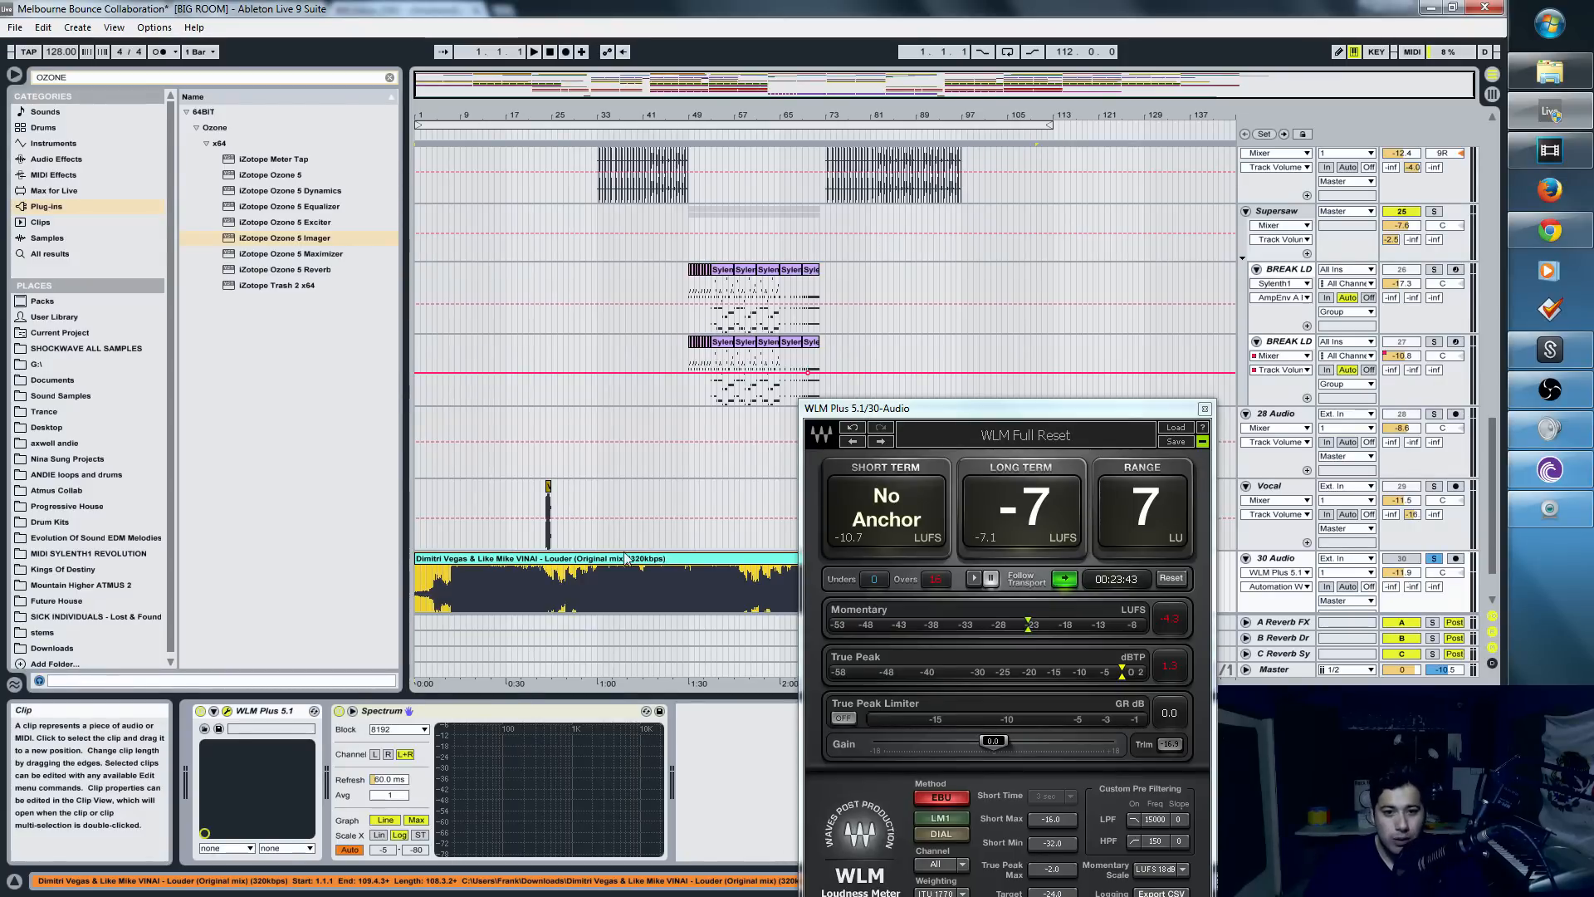
# - Close the loudness meter and place the insert marker at bar 31 on the reference clip
pyautogui.click(1205, 408)
pyautogui.scroll(-2, 1001, 442)
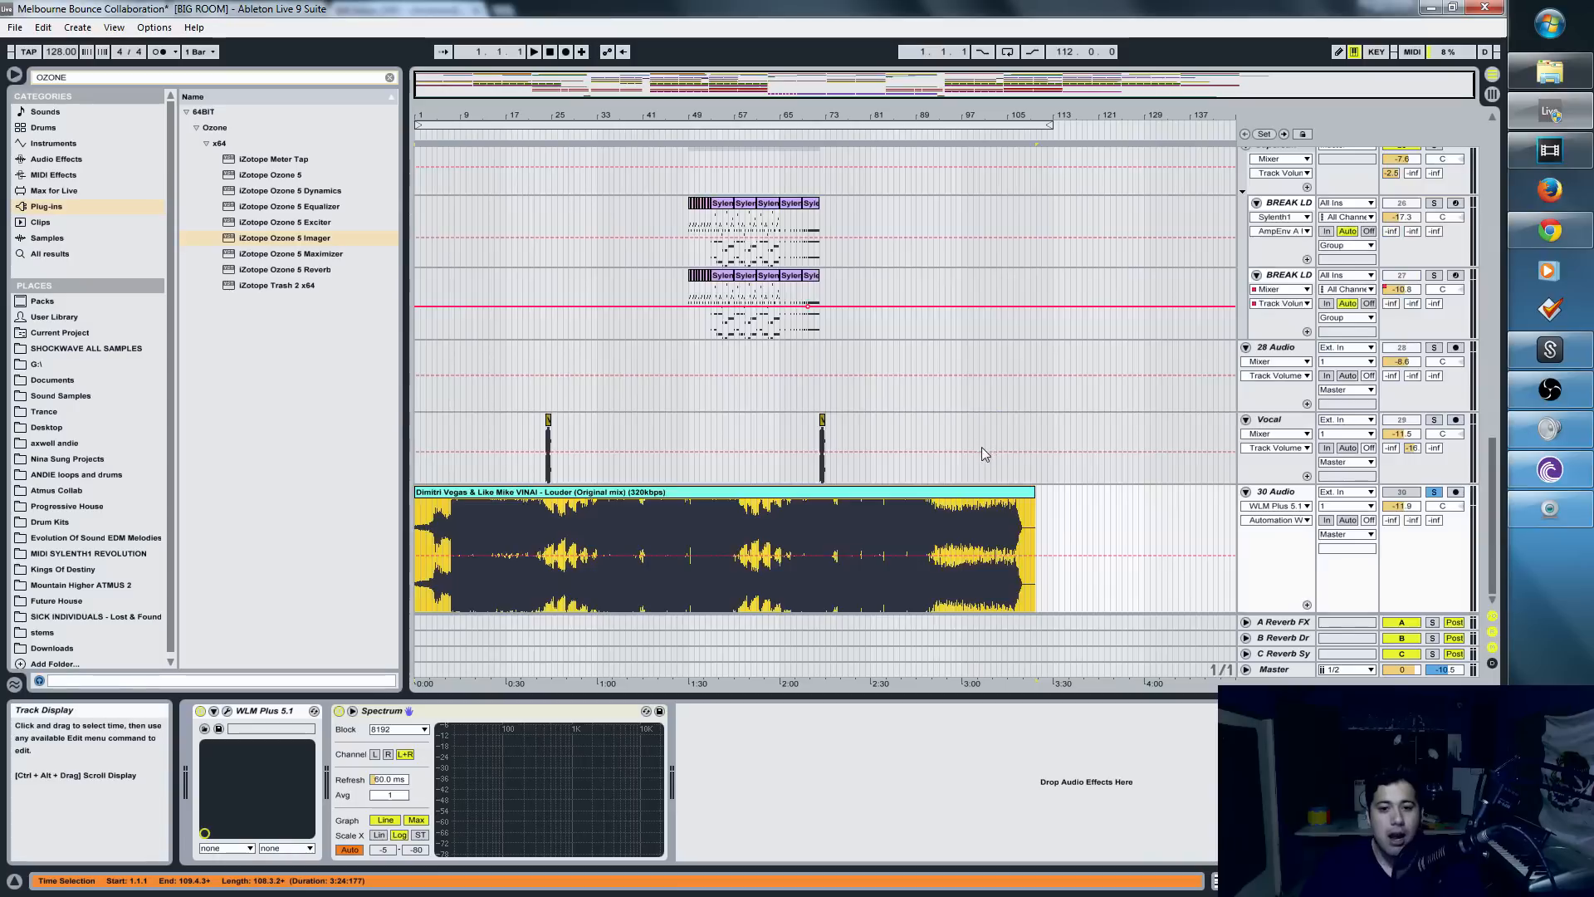
pyautogui.click(587, 508)
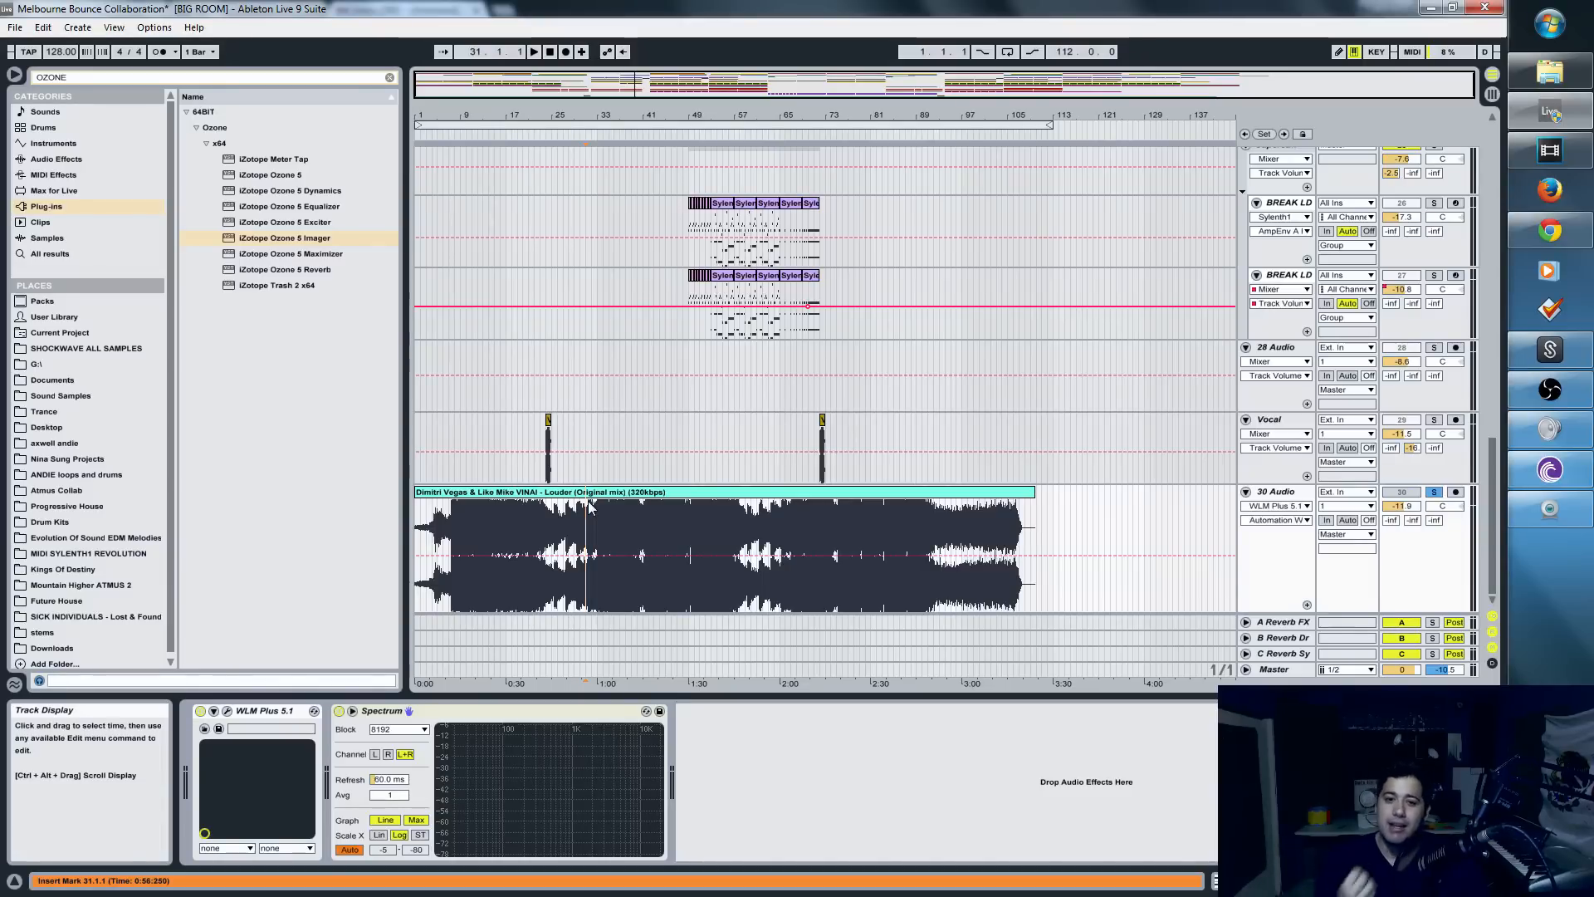
pyautogui.scroll(5, 587, 508)
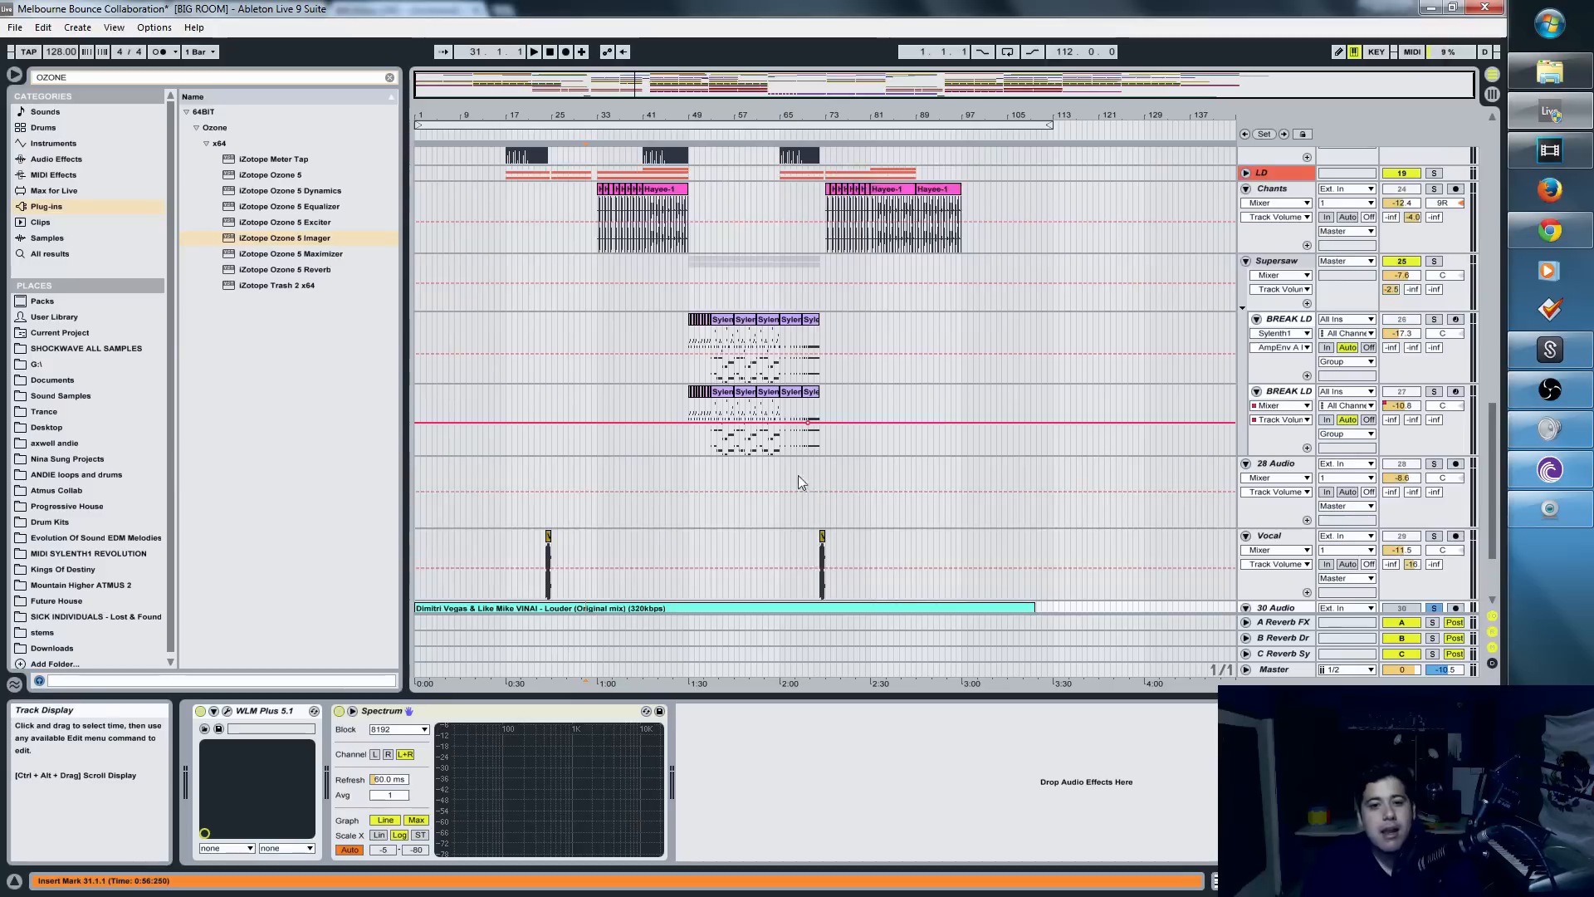
pyautogui.scroll(-5, 648, 455)
# - Reopen the WLM Plus meter on 30 Audio and place its window beside the track headers
pyautogui.click(227, 711)
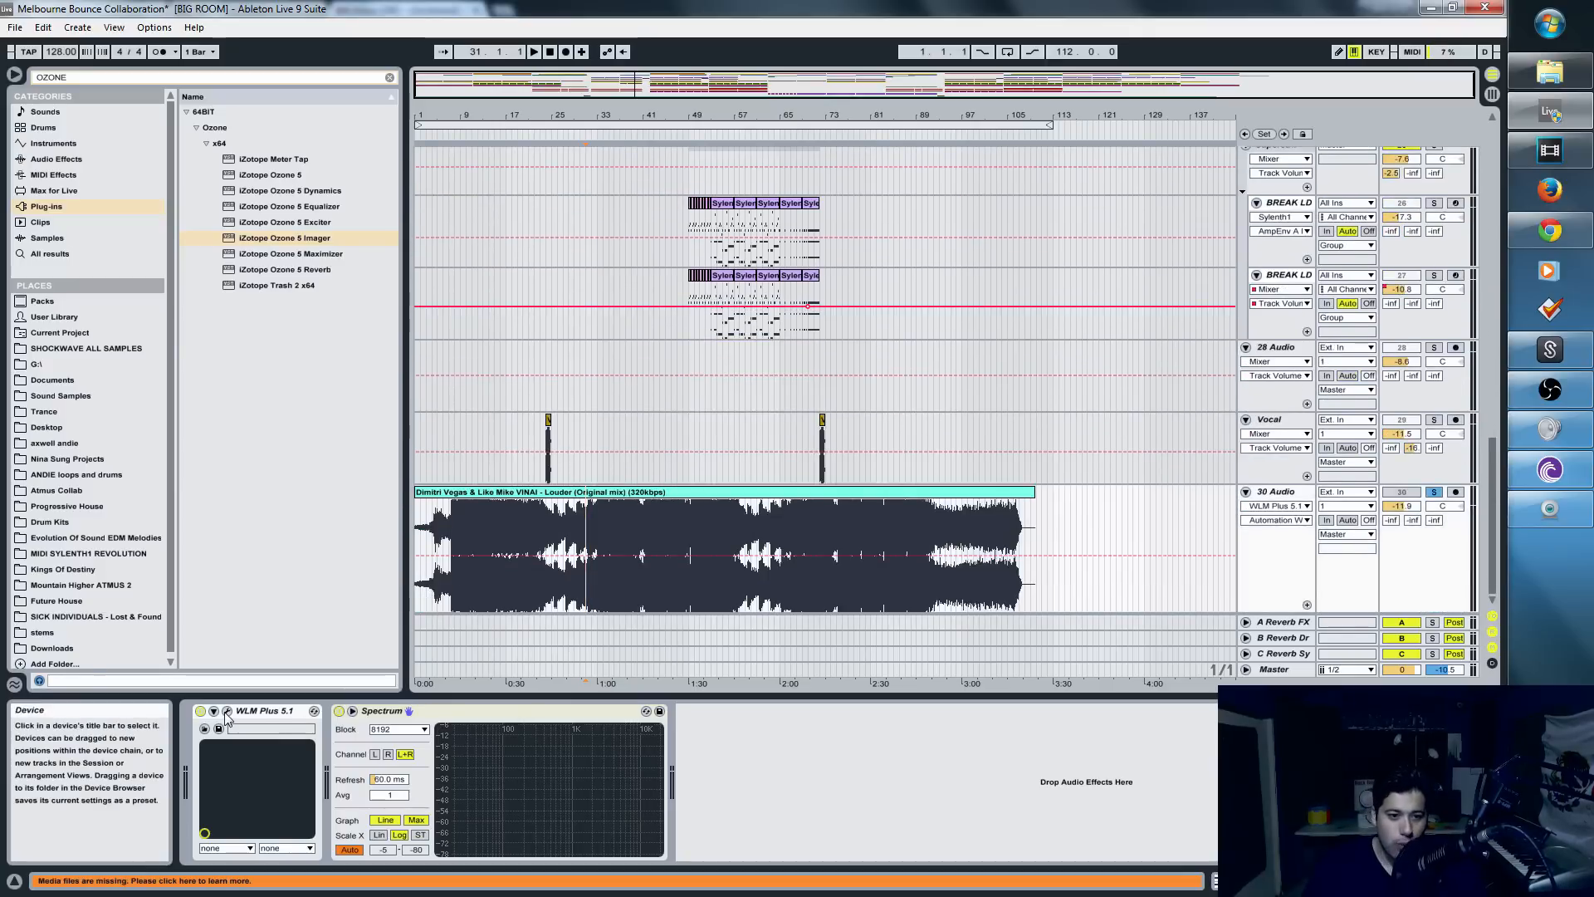
pyautogui.moveTo(949, 390); pyautogui.dragTo(891, 323)
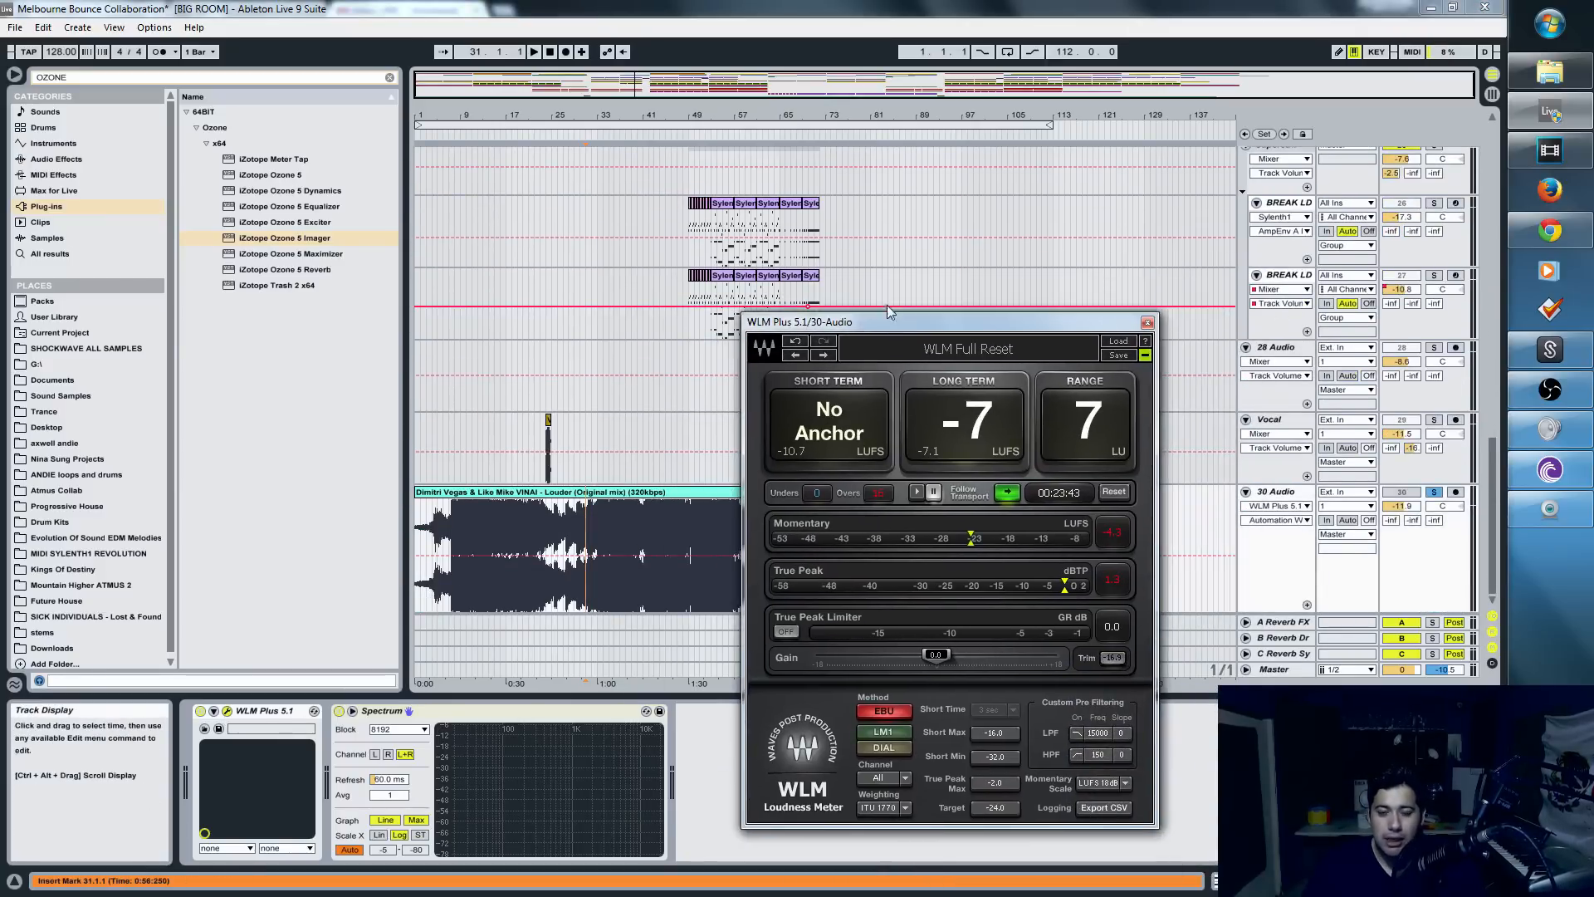
pyautogui.moveTo(1075, 323); pyautogui.dragTo(1149, 321)
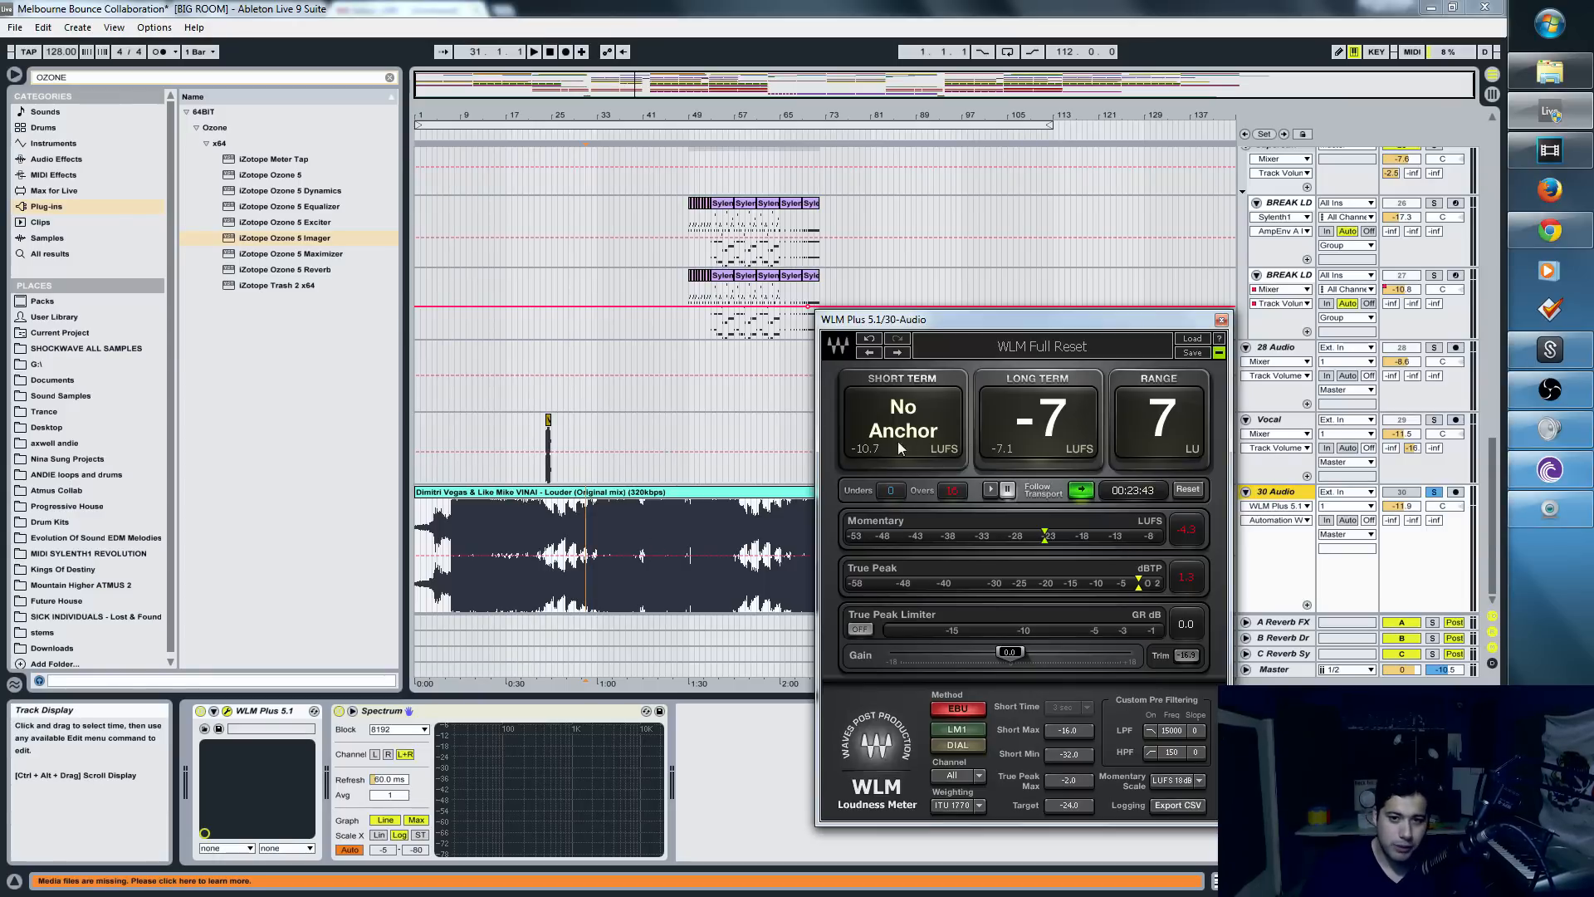
# - Place the insert marker at bar 43 on the reference clip and turn off the solo on 30 Audio
pyautogui.click(655, 579)
pyautogui.click(1434, 492)
pyautogui.click(1297, 496)
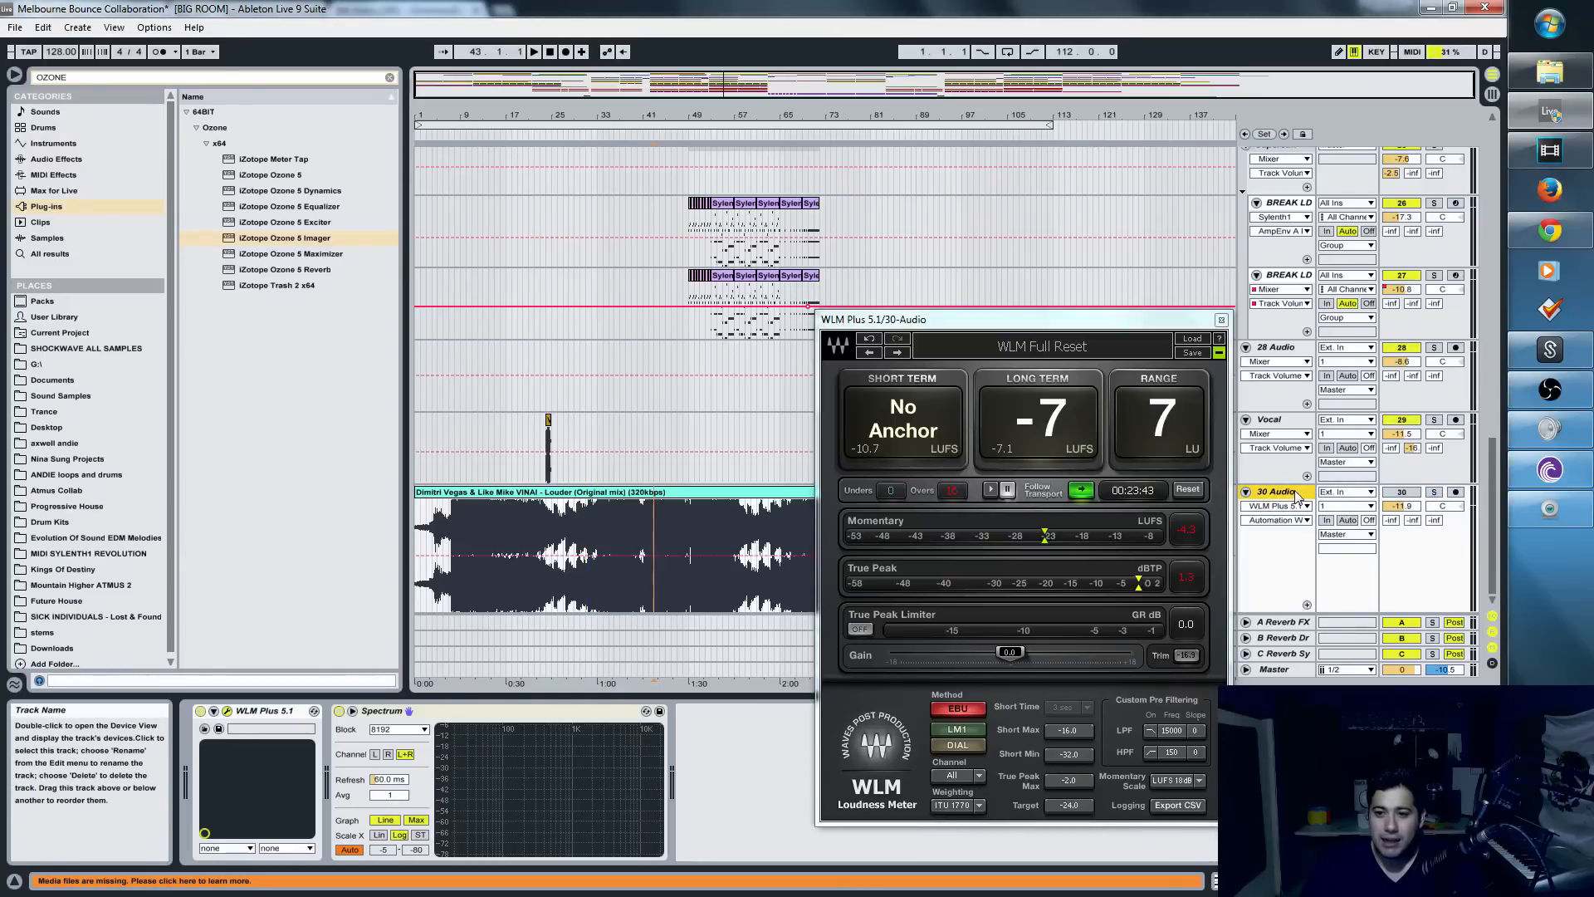
# - Play two sections of the arrangement and watch the reference track's short-term loudness in WLM Plus
pyautogui.scroll(5, 1446, 380)
pyautogui.press('Tab')
pyautogui.moveTo(1453, 490); pyautogui.dragTo(1452, 581)
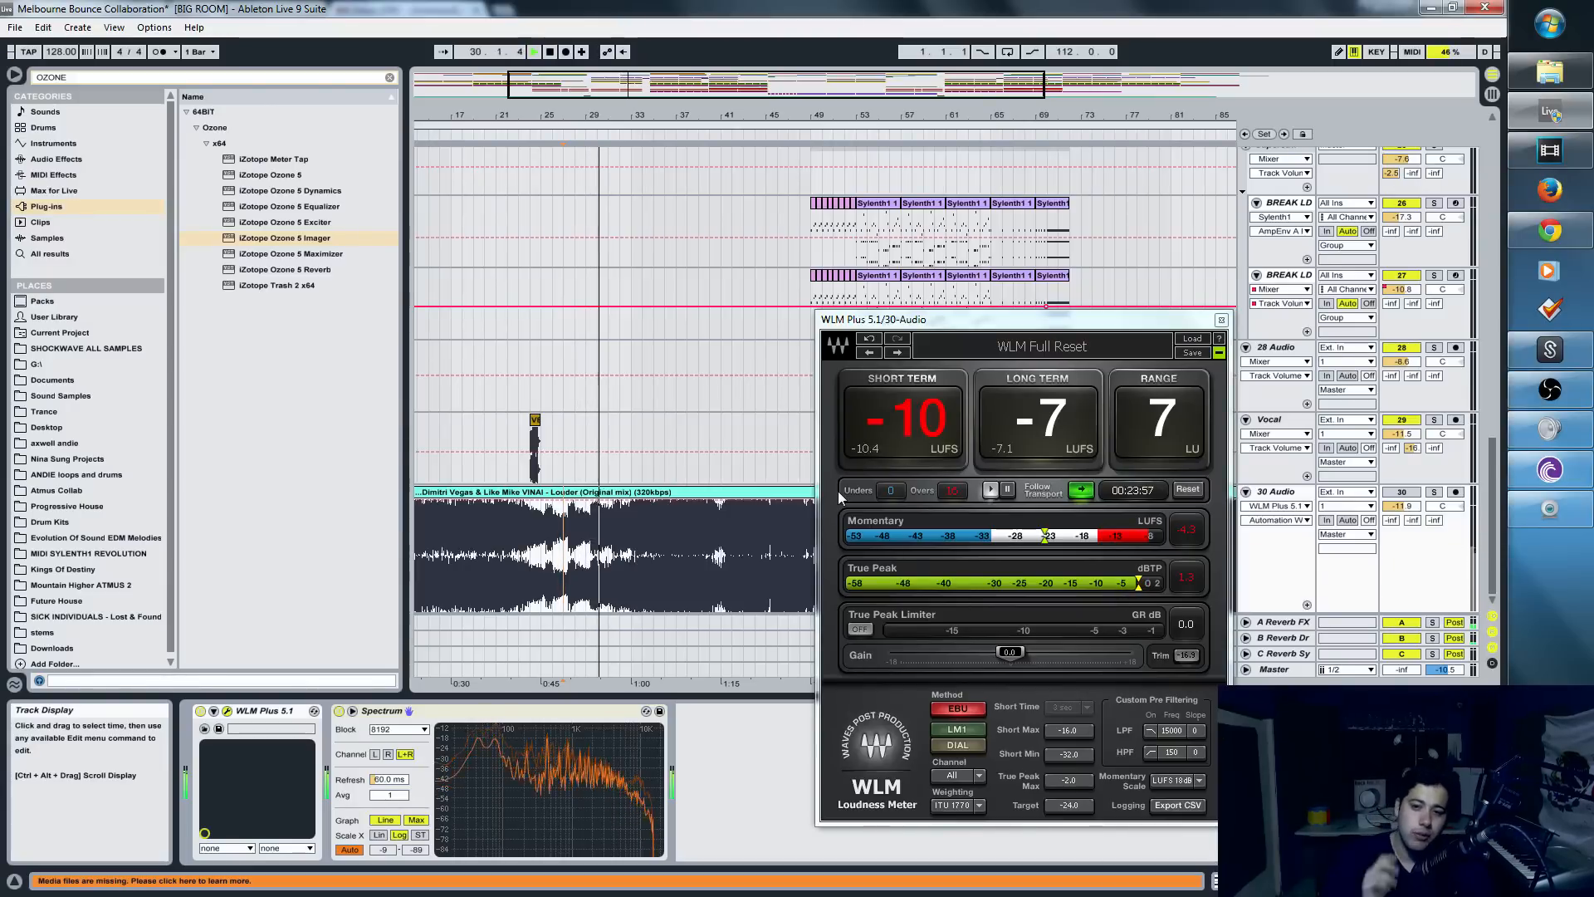
pyautogui.click(711, 569)
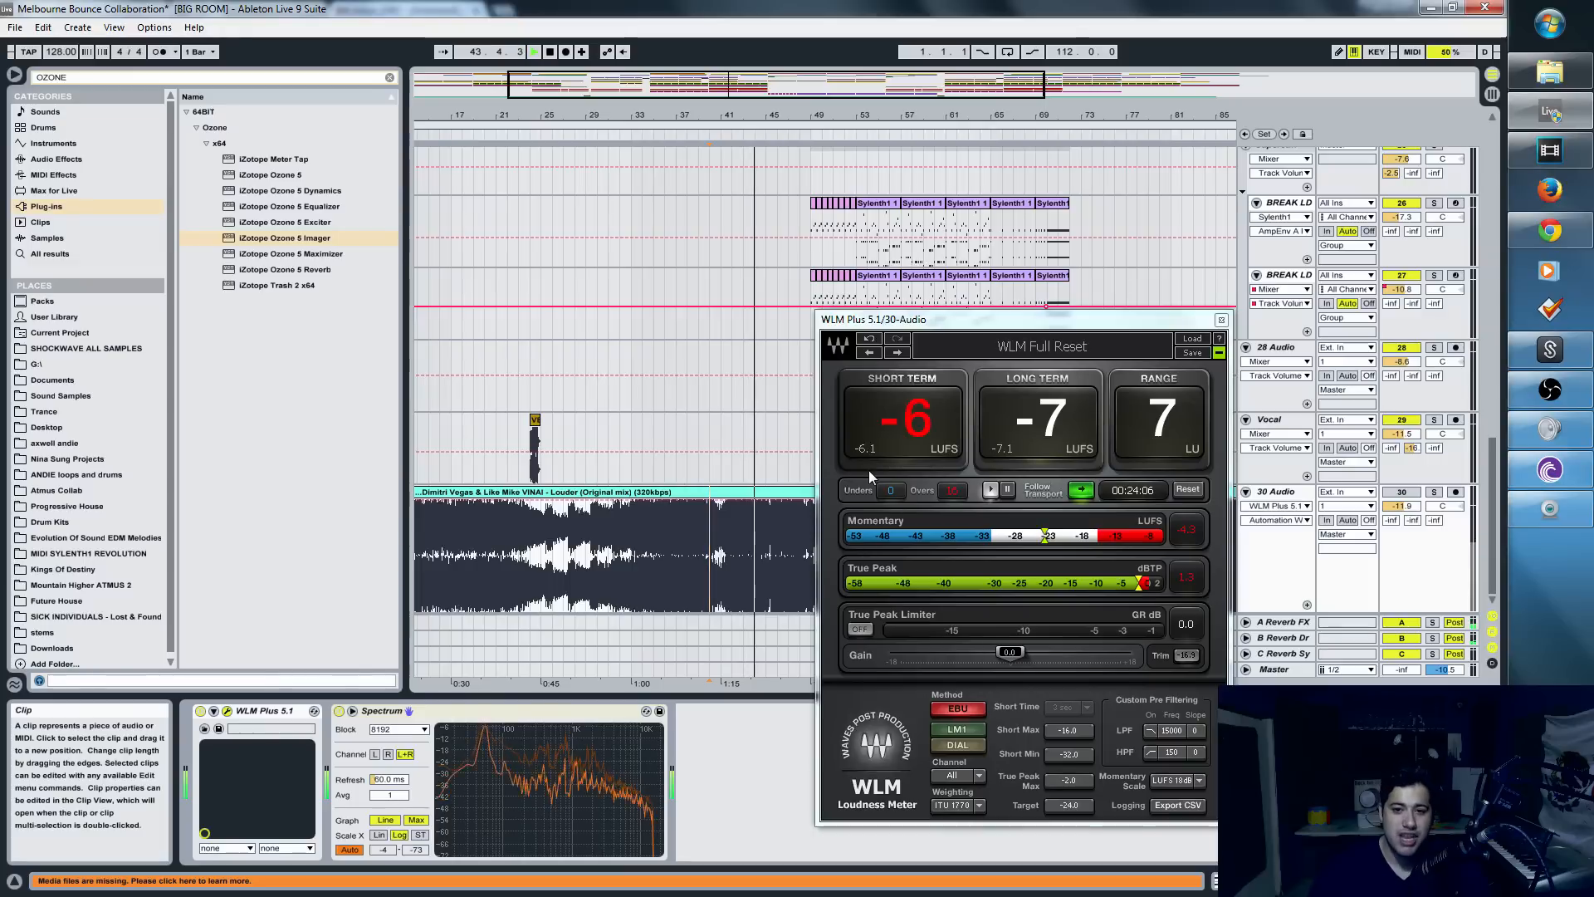
# - Close the loudness meter and set the 30 Audio track's volume to 0 dB in the Session mixer
pyautogui.click(1219, 320)
pyautogui.press('Tab')
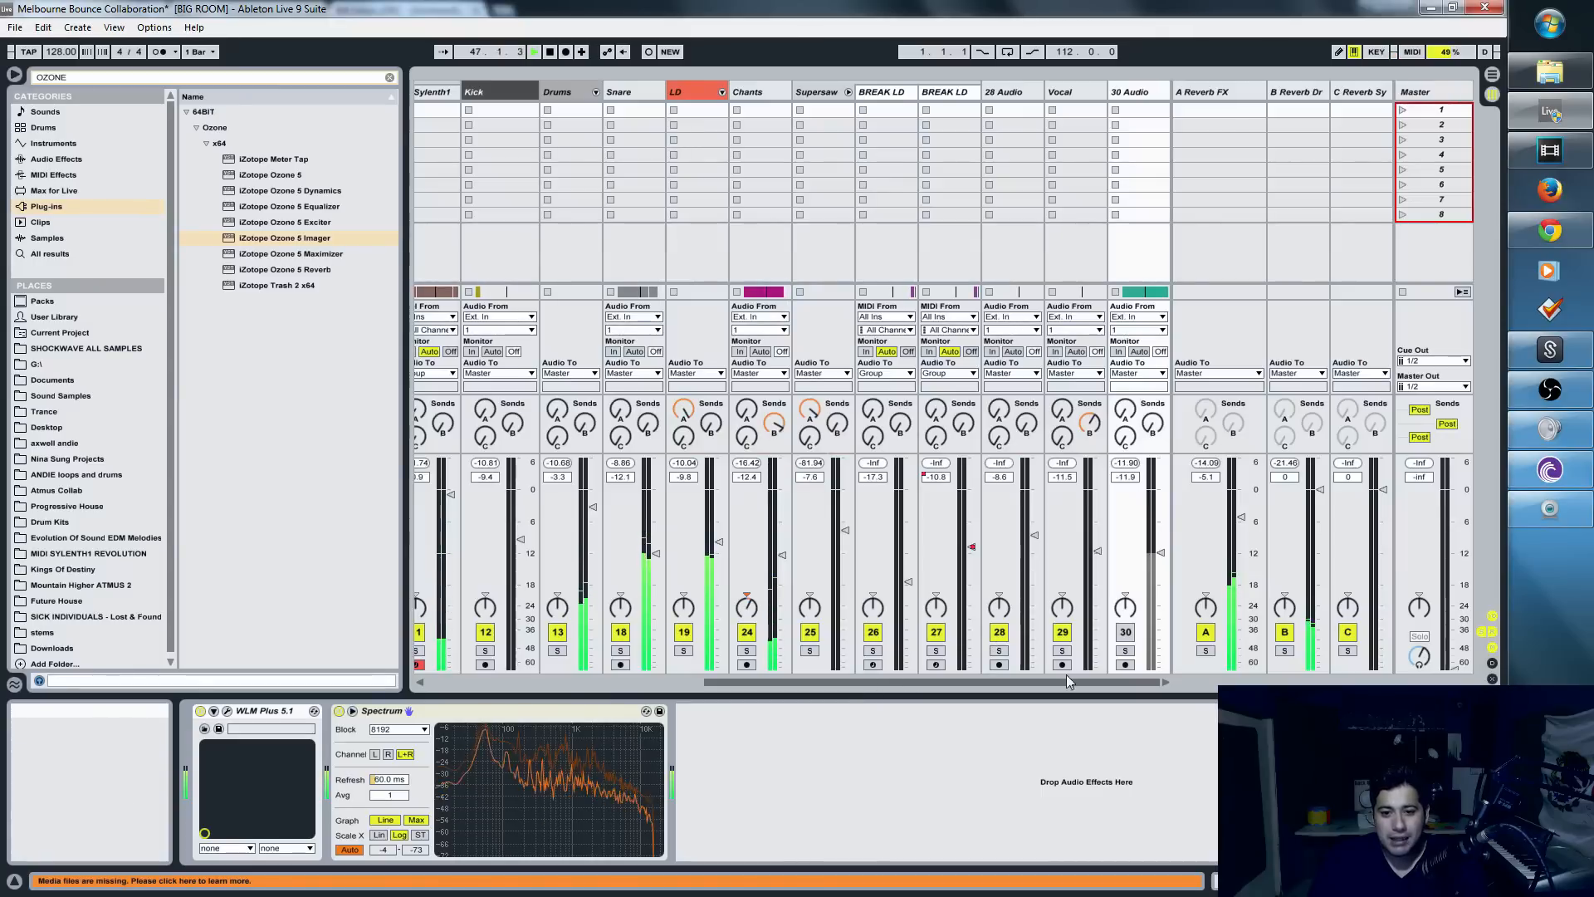
pyautogui.press('Tab')
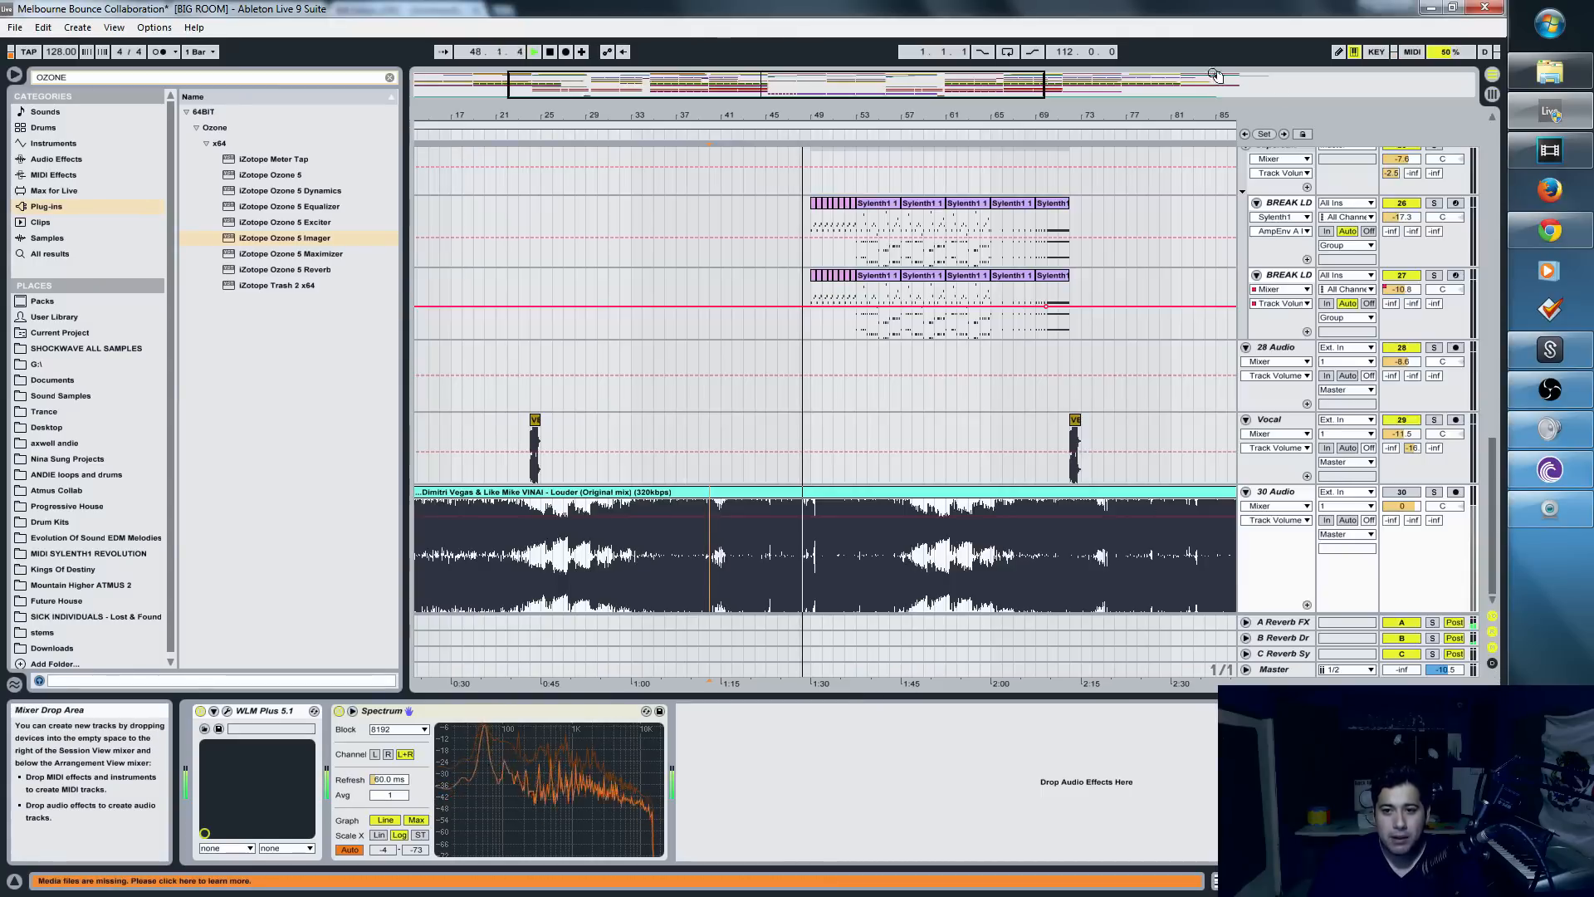
# - Check the reference loudness again in WLM Plus, close the meter and stop playback
pyautogui.click(226, 711)
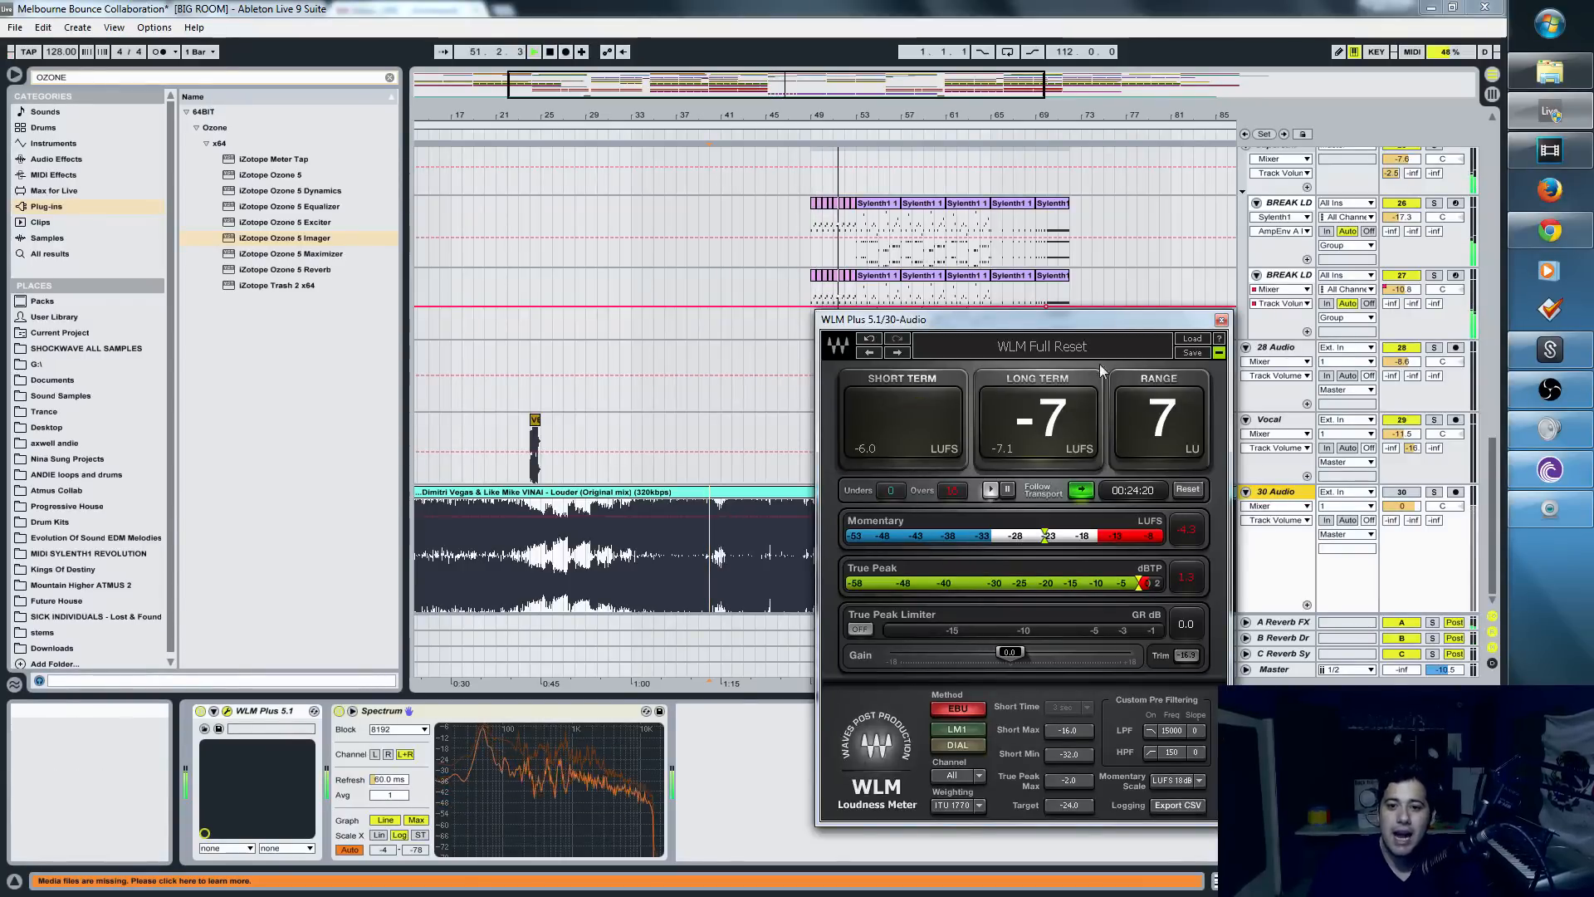
pyautogui.click(1221, 320)
pyautogui.press('space')
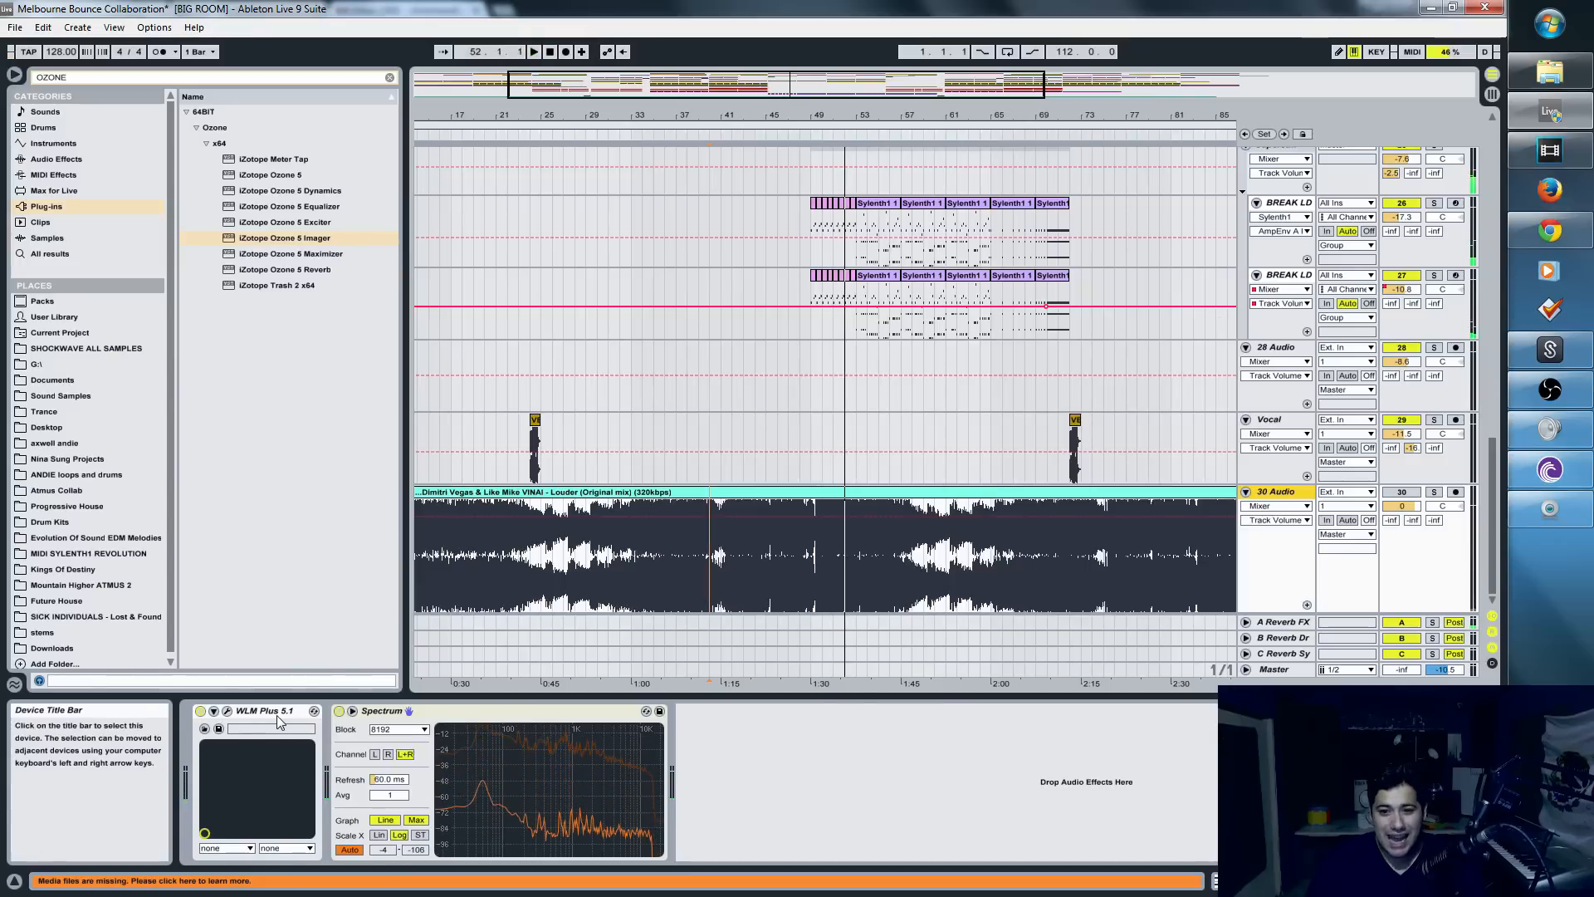
# - Turn off the WLM Plus device on 30 Audio and show the full song length in the arrangement
pyautogui.click(278, 712)
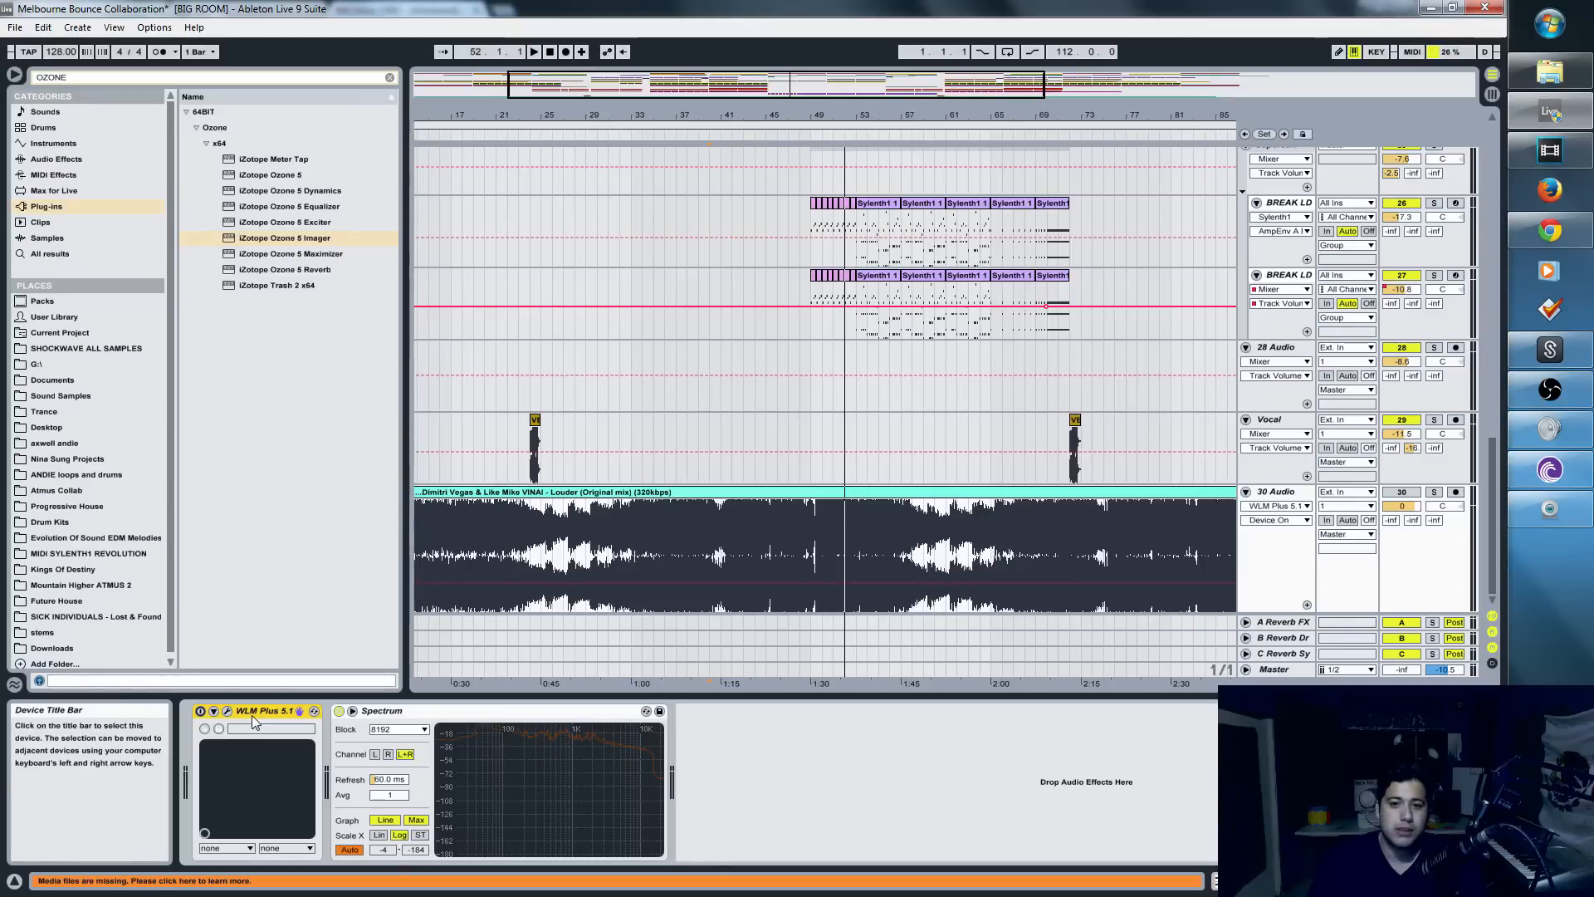
pyautogui.moveTo(938, 90); pyautogui.dragTo(926, 50)
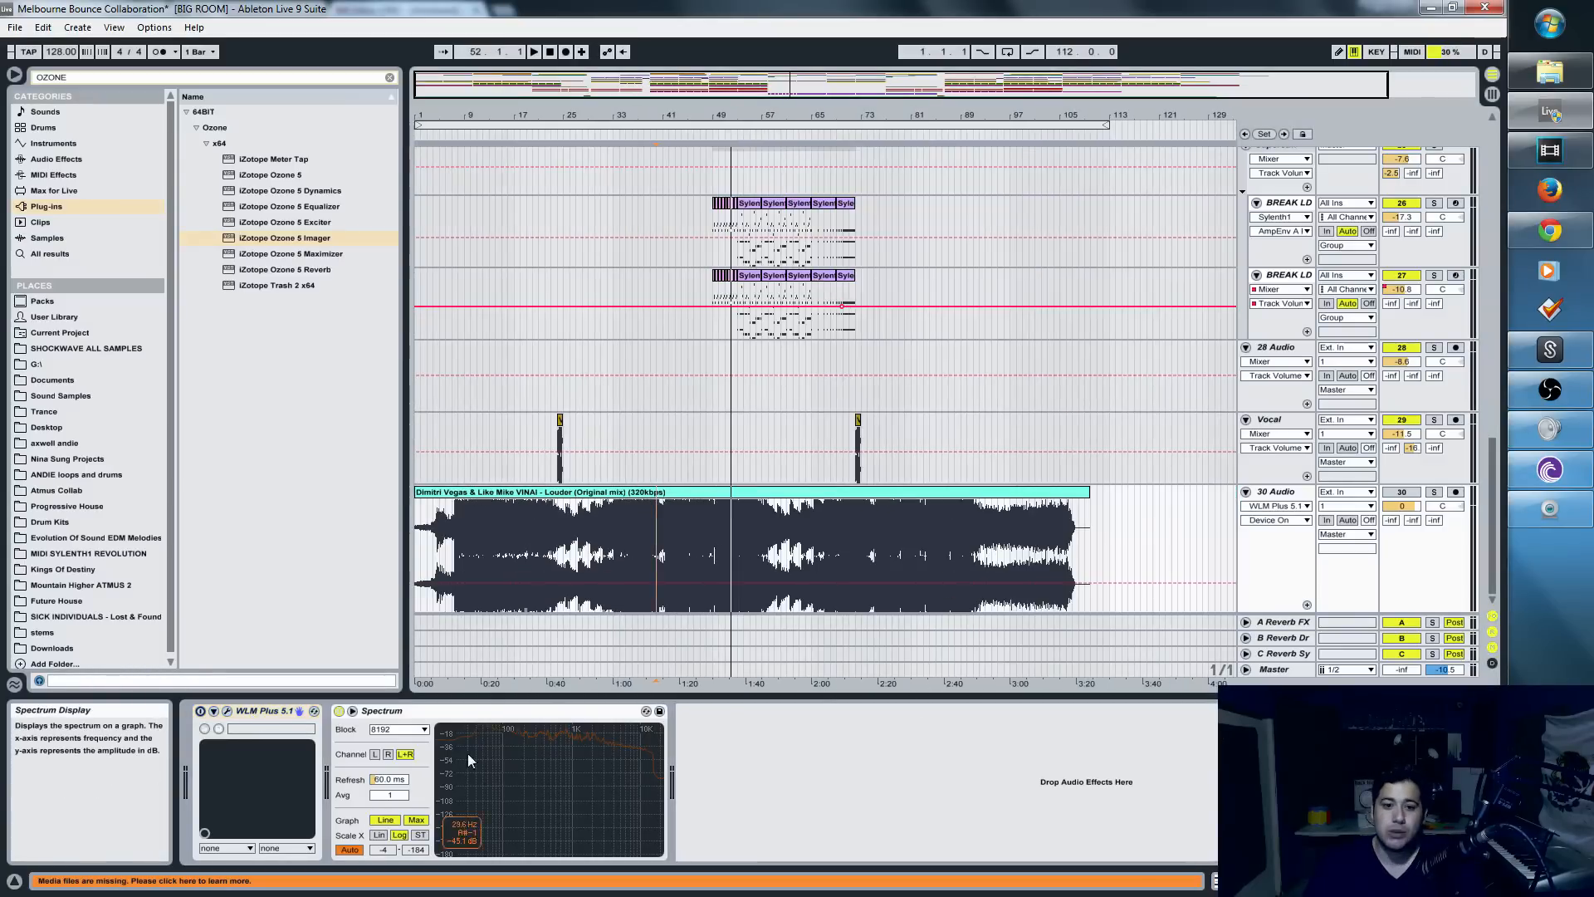
pyautogui.click(282, 714)
# - Expand the Spectrum display of 30 Audio into the main view and enlarge it to nearly full height
pyautogui.click(370, 712)
pyautogui.click(646, 710)
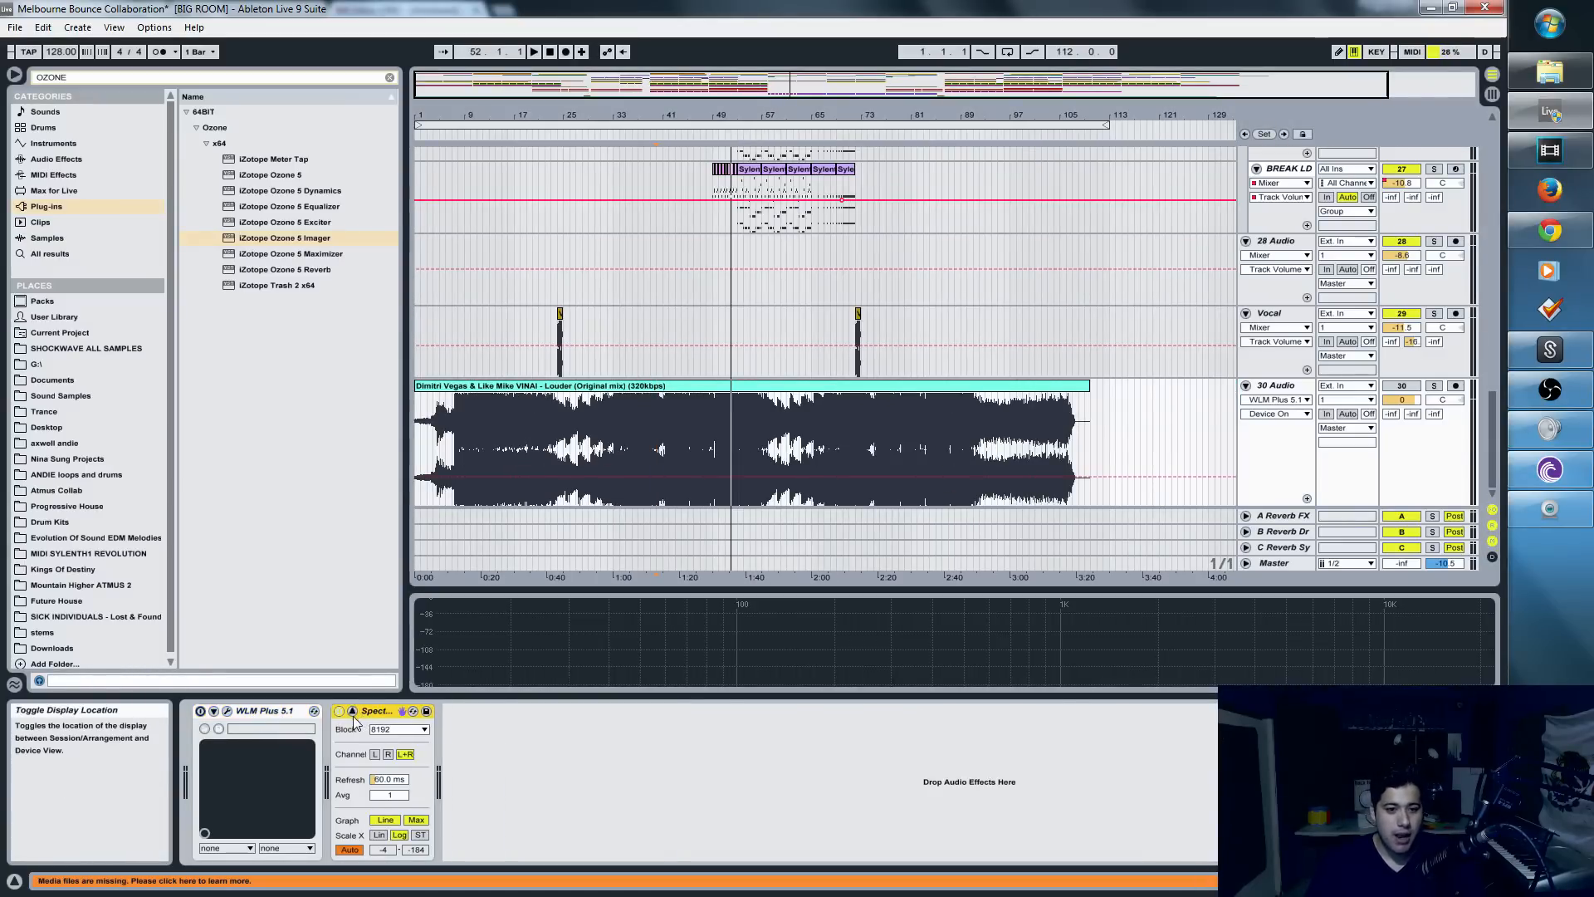
pyautogui.moveTo(904, 589); pyautogui.dragTo(901, 199)
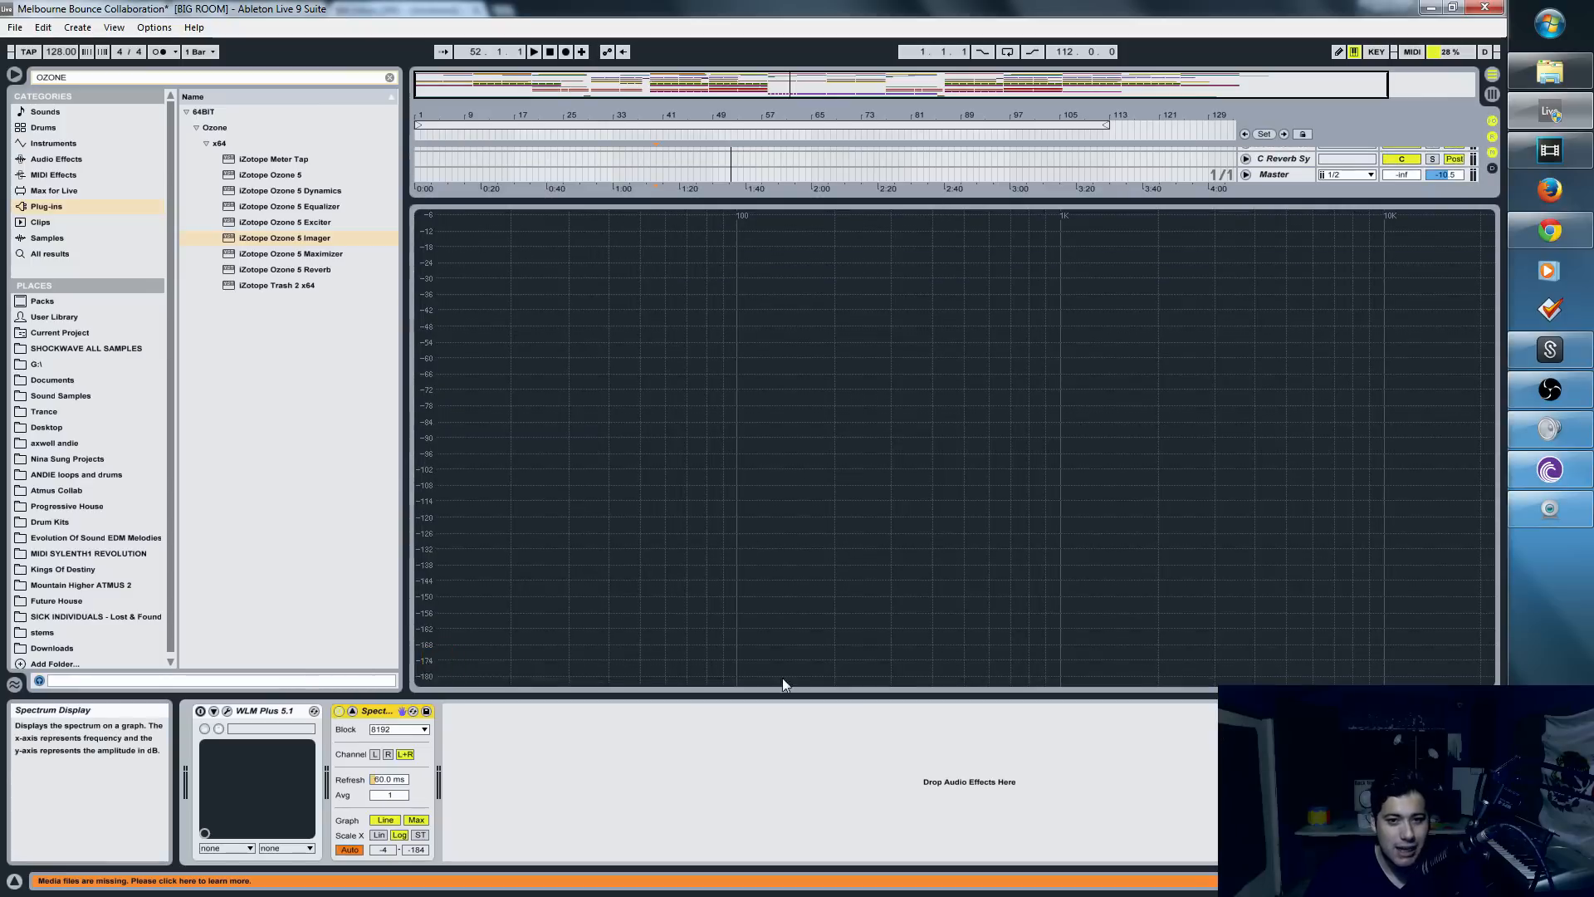
# - Play the reference track to examine its frequency spectrum, and return the Spectrum display to the device view
pyautogui.press('space')
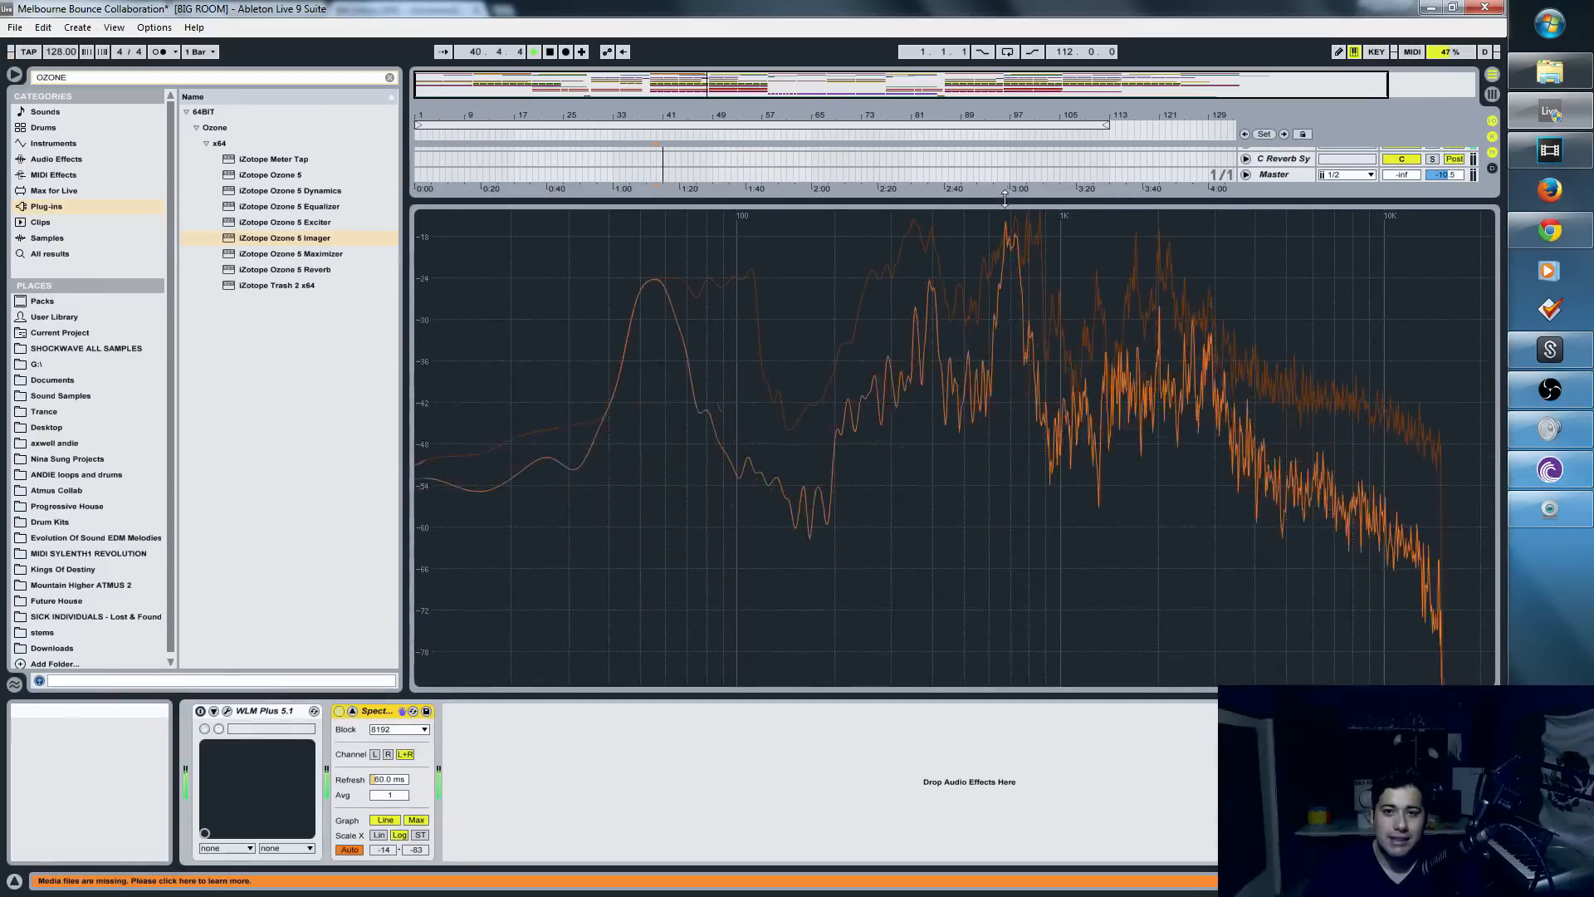
pyautogui.moveTo(1019, 205); pyautogui.dragTo(1021, 277)
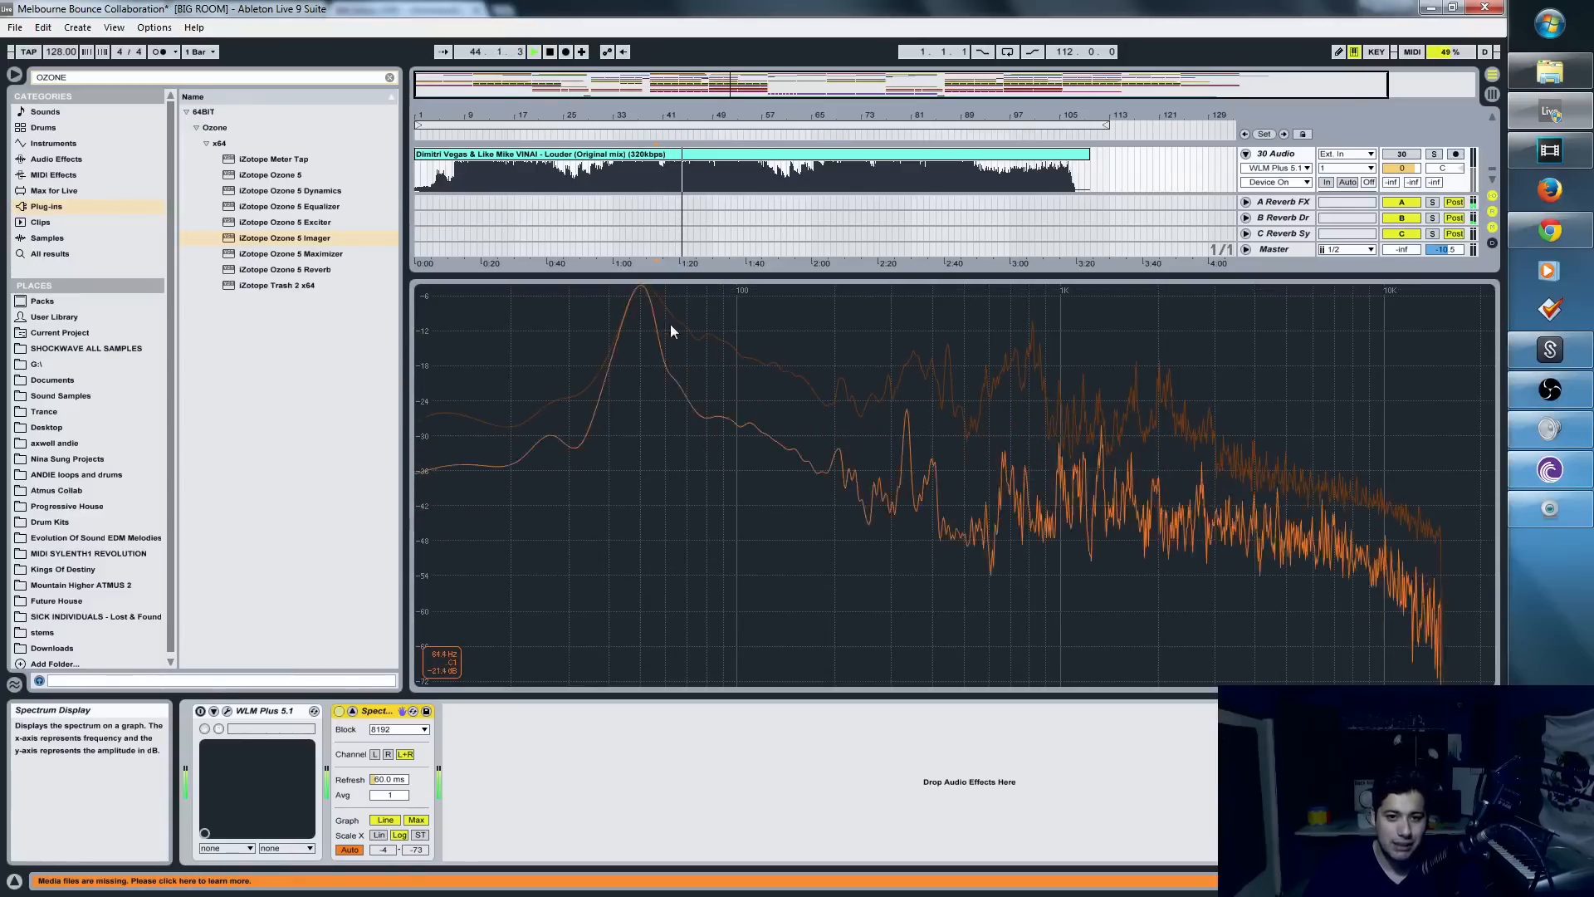
pyautogui.doubleClick(960, 316)
# - Stop playback and solo the 30 Audio reference track
pyautogui.scroll(4, 954, 316)
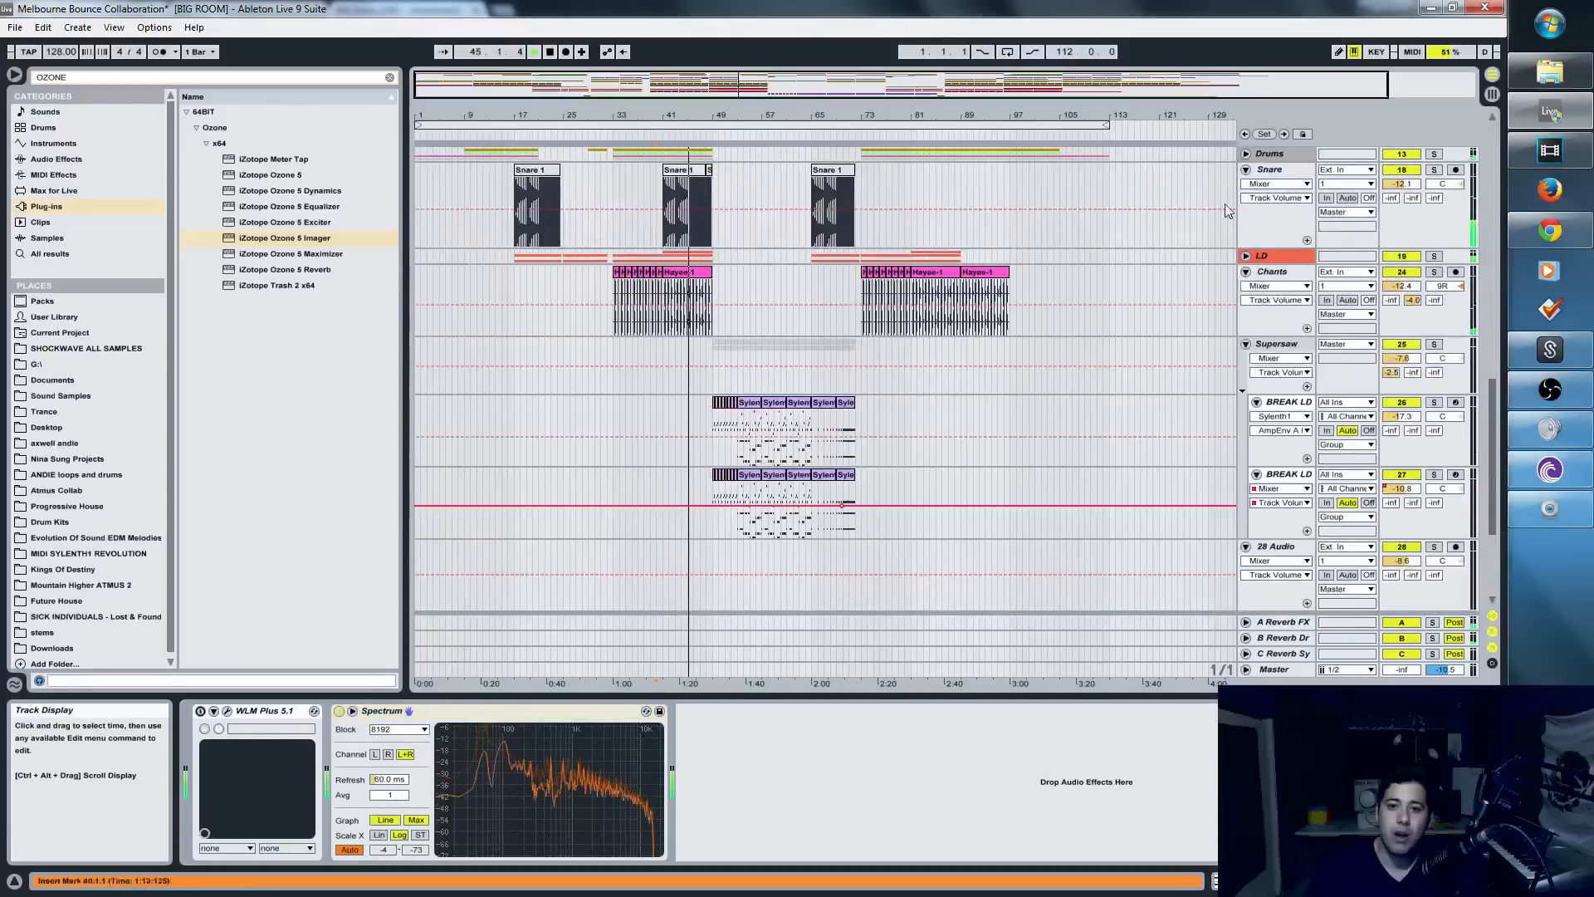
pyautogui.scroll(2, 711, 316)
pyautogui.moveTo(710, 84); pyautogui.dragTo(705, 125)
pyautogui.scroll(6, 754, 220)
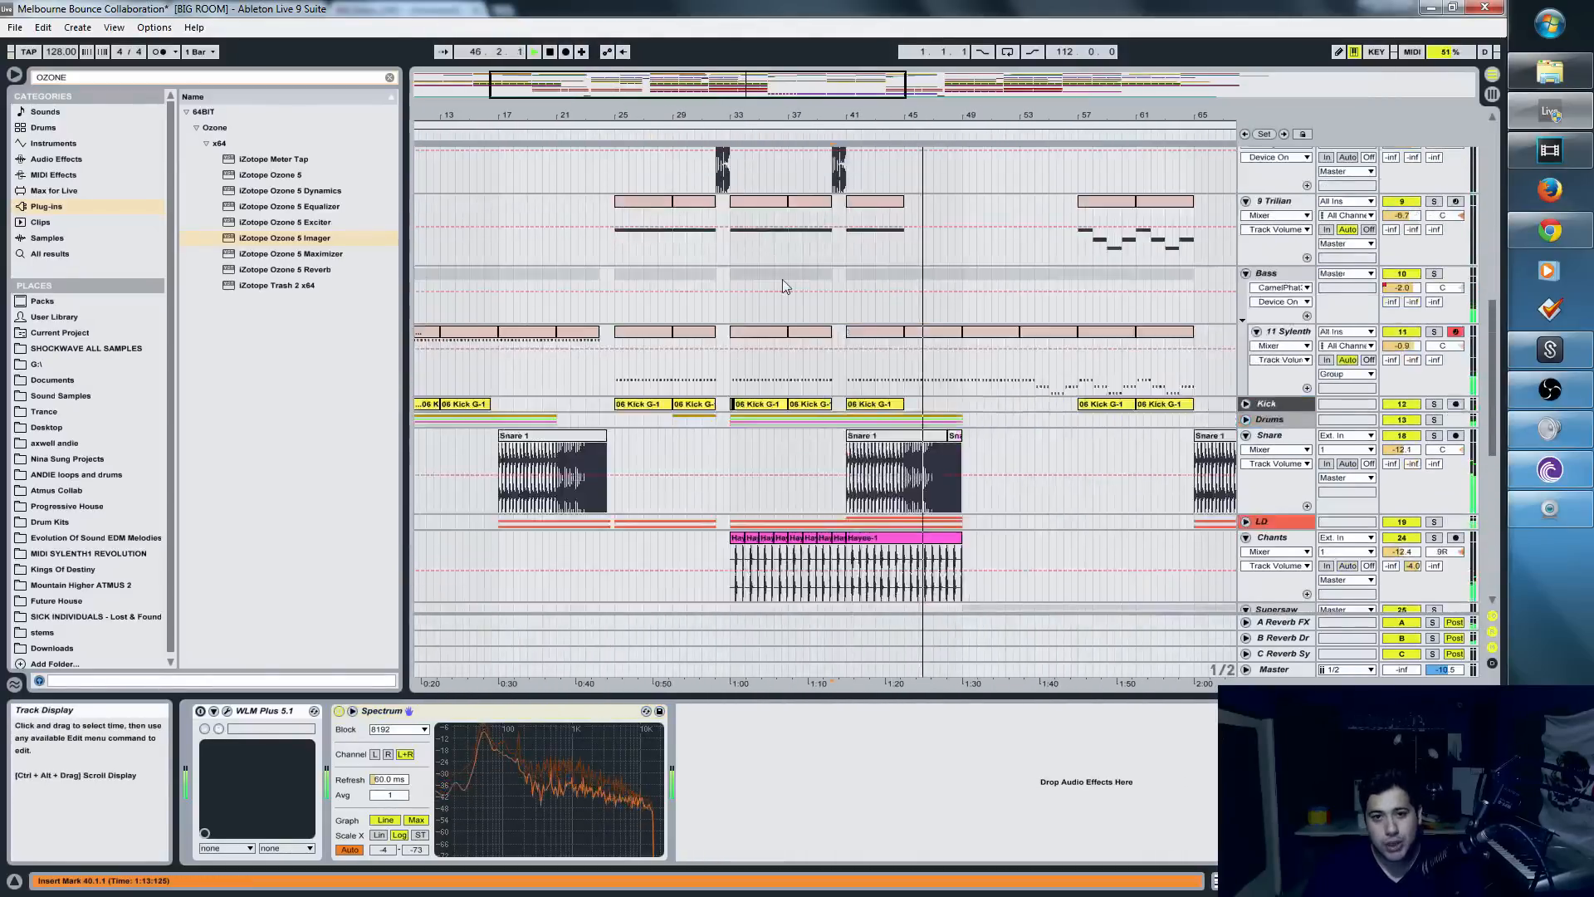
pyautogui.scroll(-15, 861, 504)
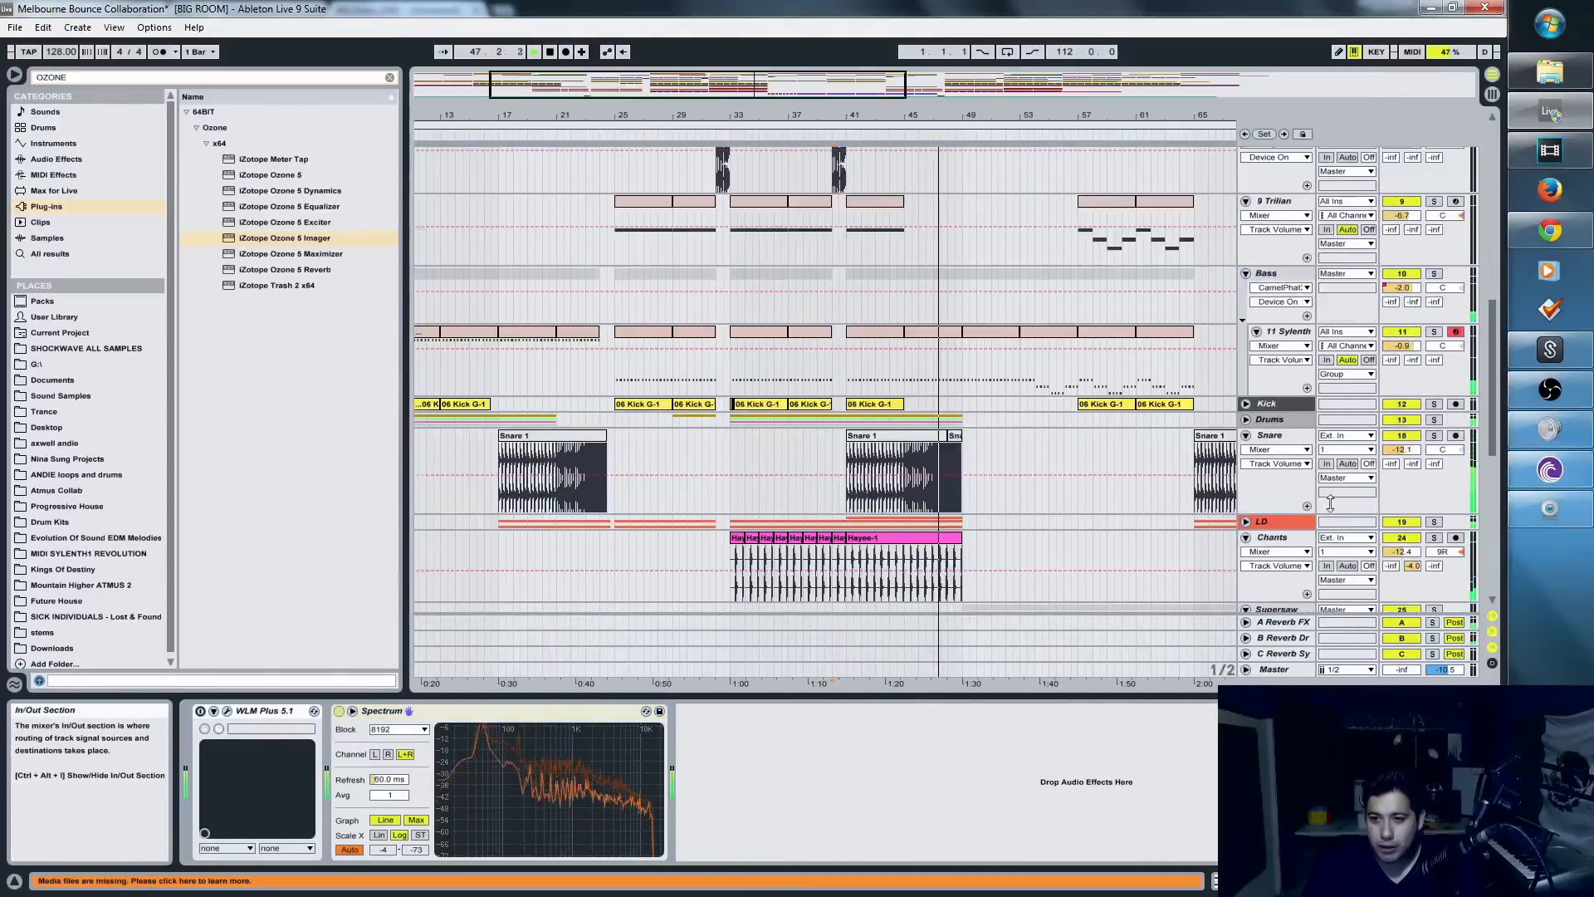
pyautogui.scroll(-4, 1353, 603)
pyautogui.press('space')
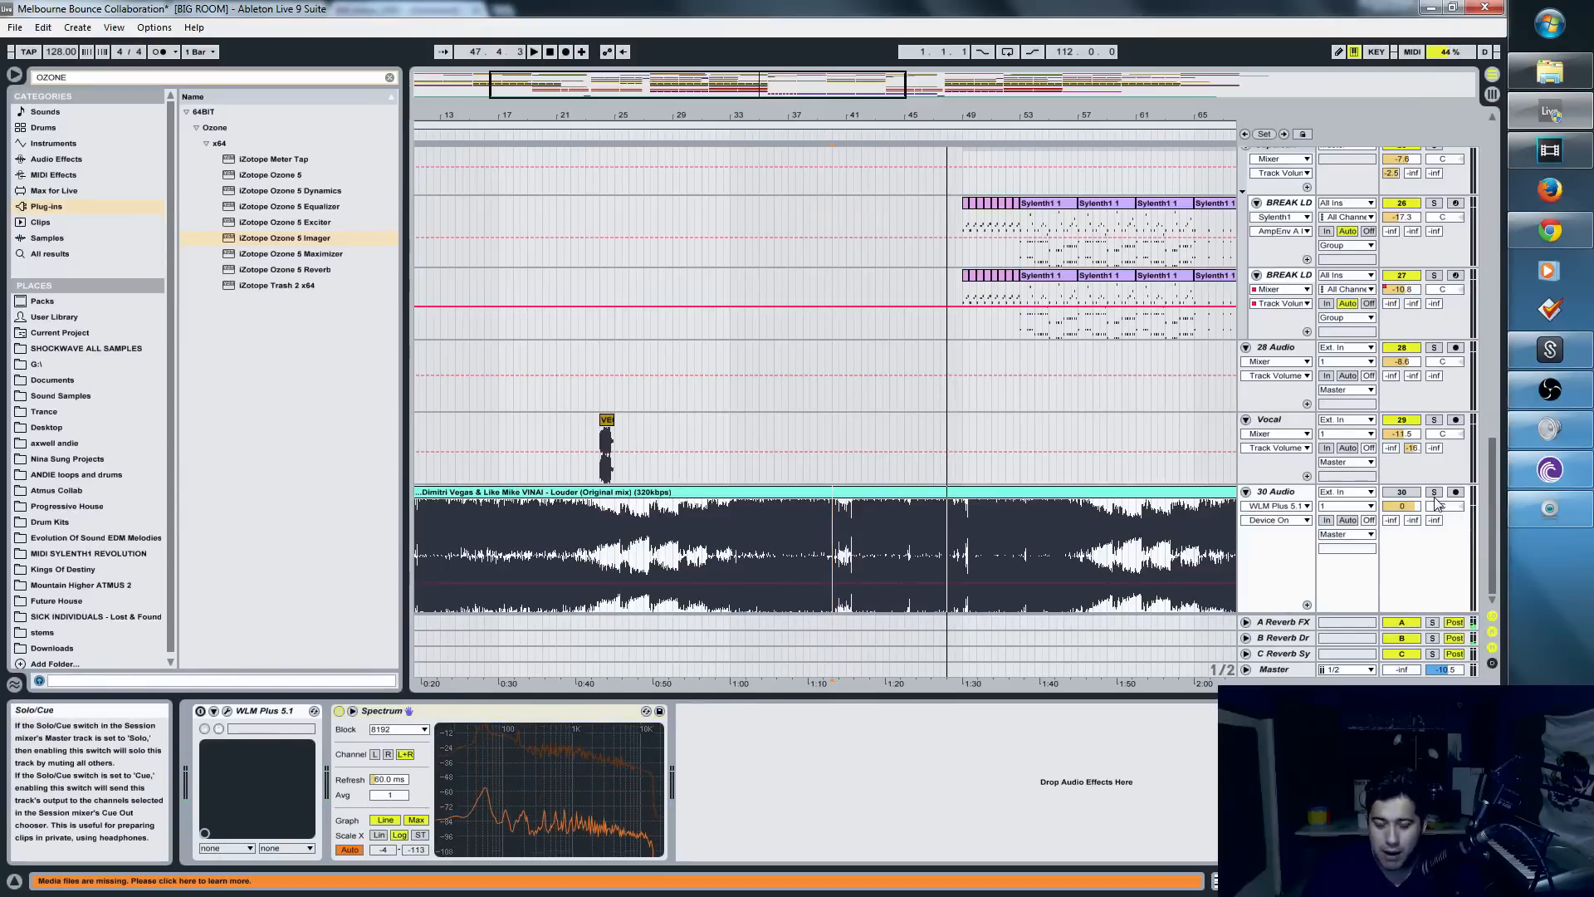
# - Examine the arrangement's effects, bass, kick, drum and lead tracks at different zoom levels
pyautogui.scroll(15, 706, 498)
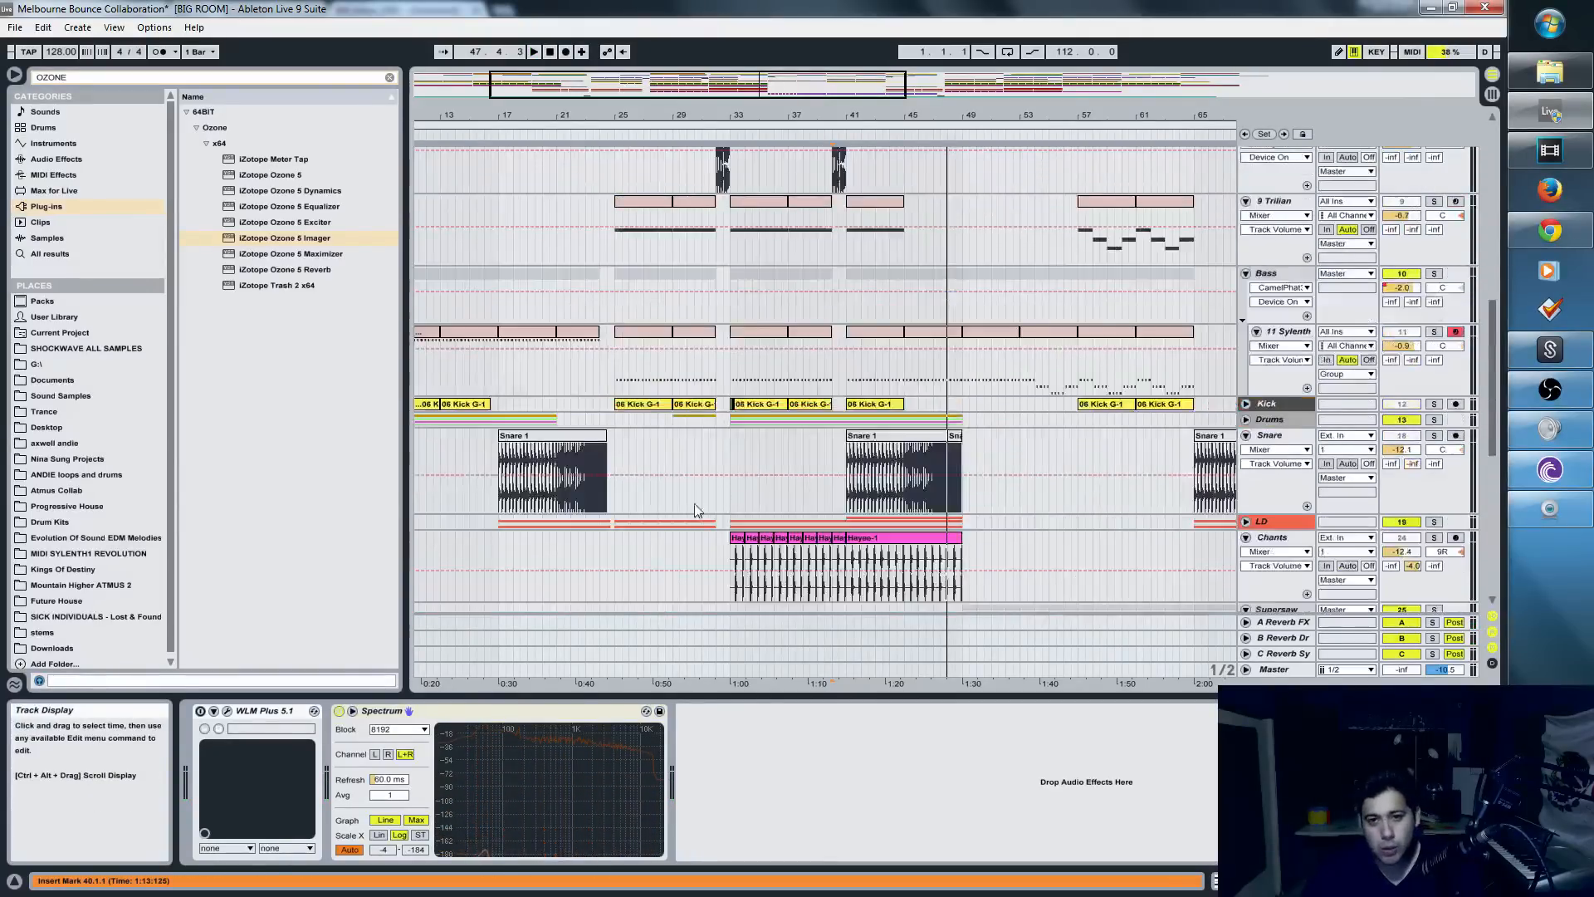
pyautogui.click(697, 549)
pyautogui.press('-')
pyautogui.scroll(5, 689, 415)
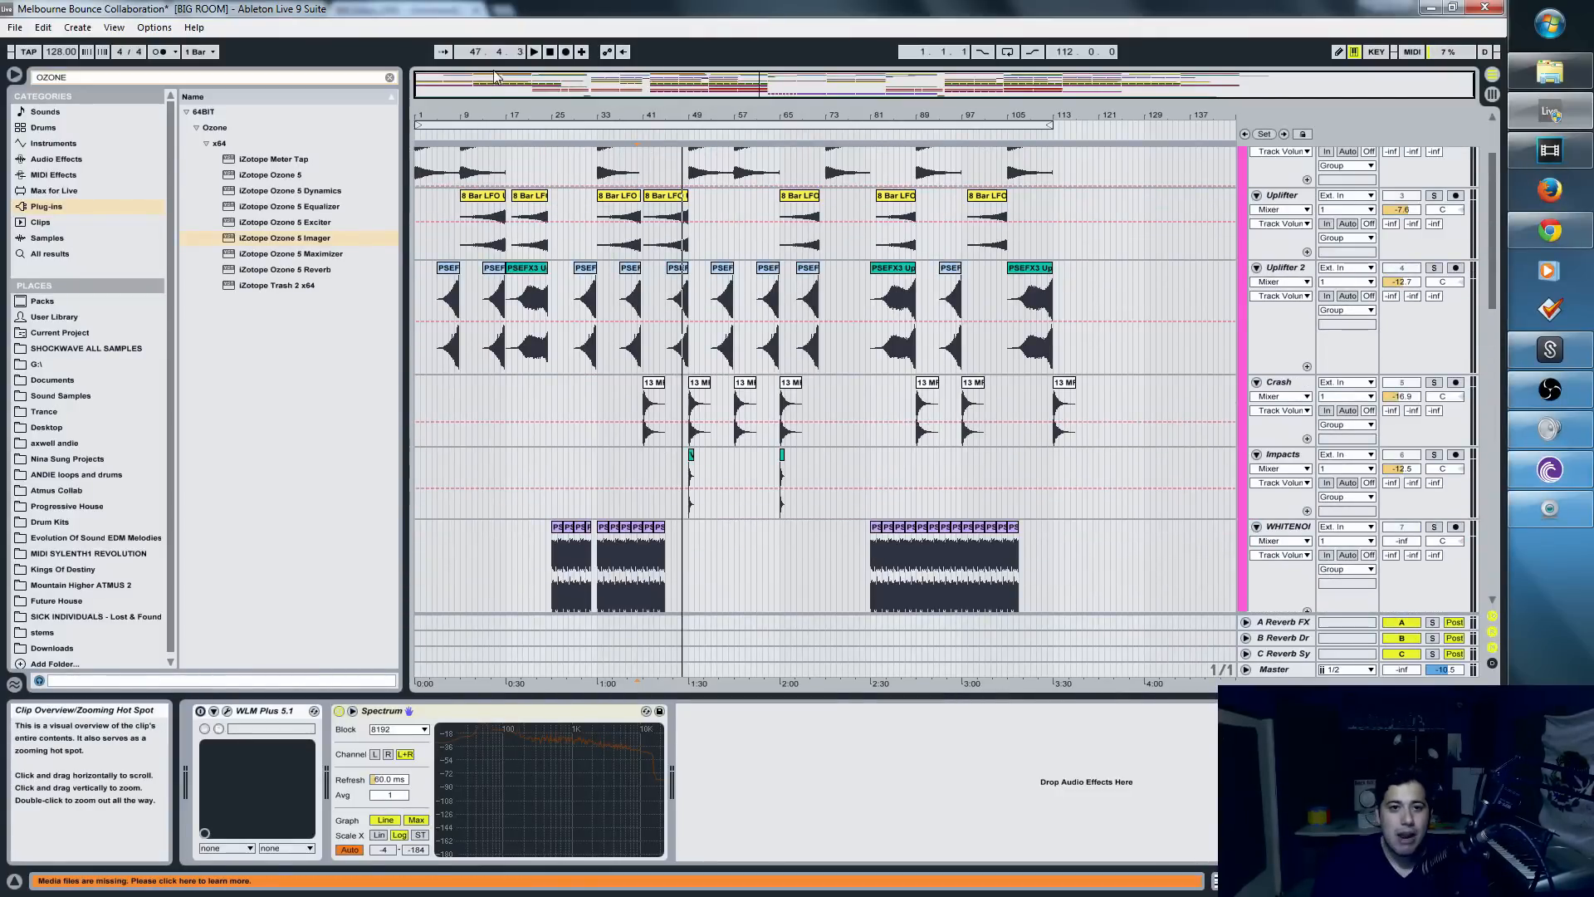
pyautogui.press('+')
pyautogui.press('+')
pyautogui.scroll(-5, 710, 306)
pyautogui.scroll(-3, 717, 311)
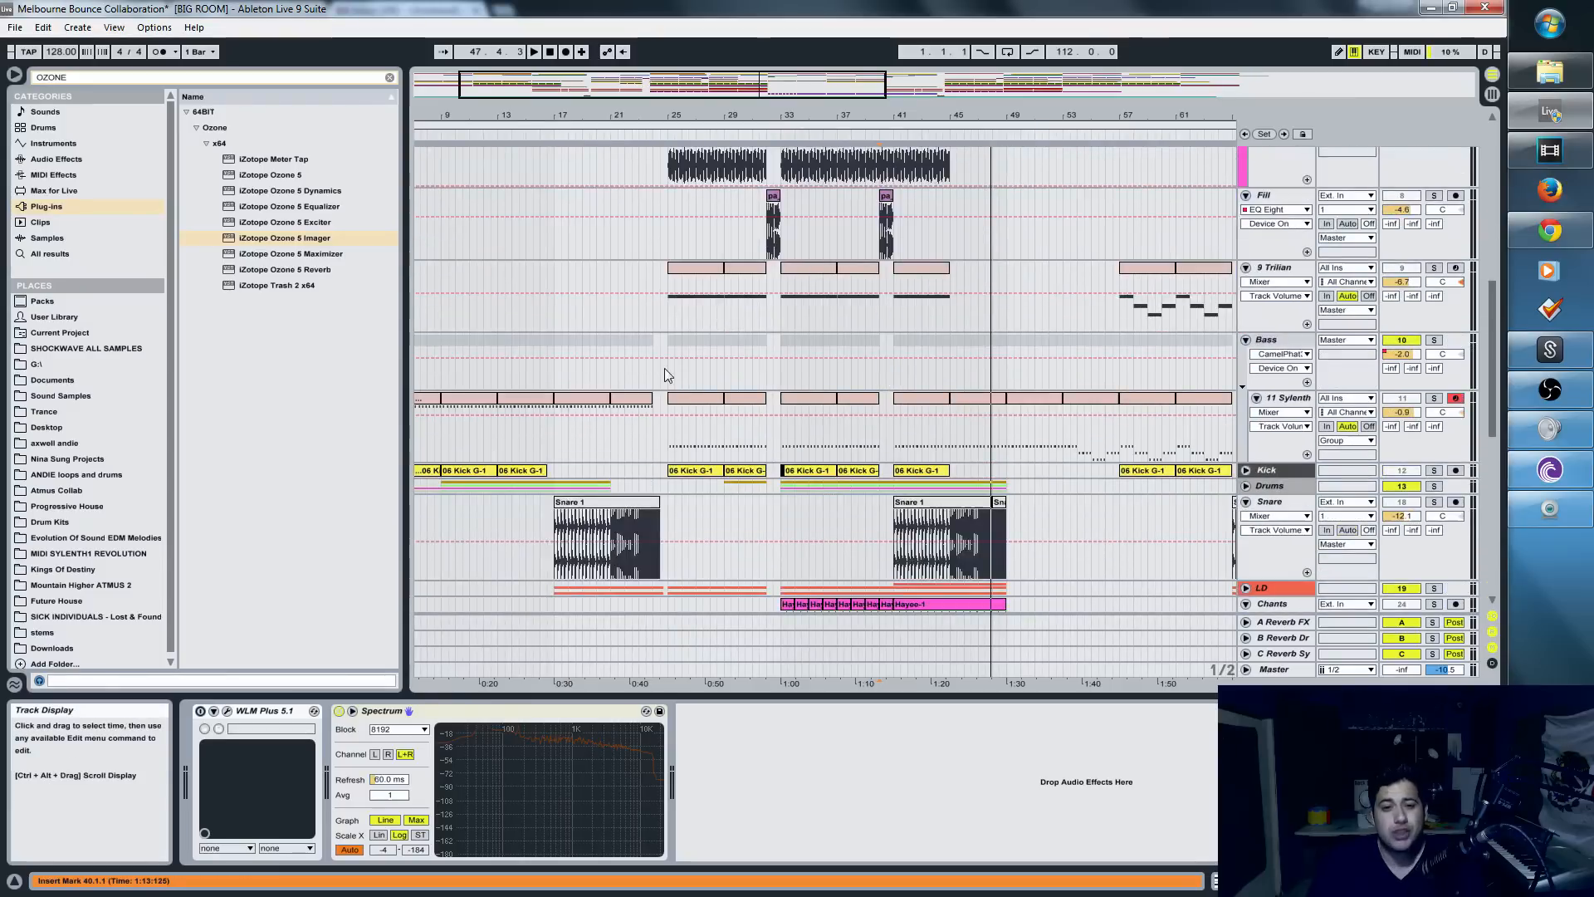
# - Place the insert marker at bar 25 on the 9 Trilian track, where its first clip starts
pyautogui.click(665, 309)
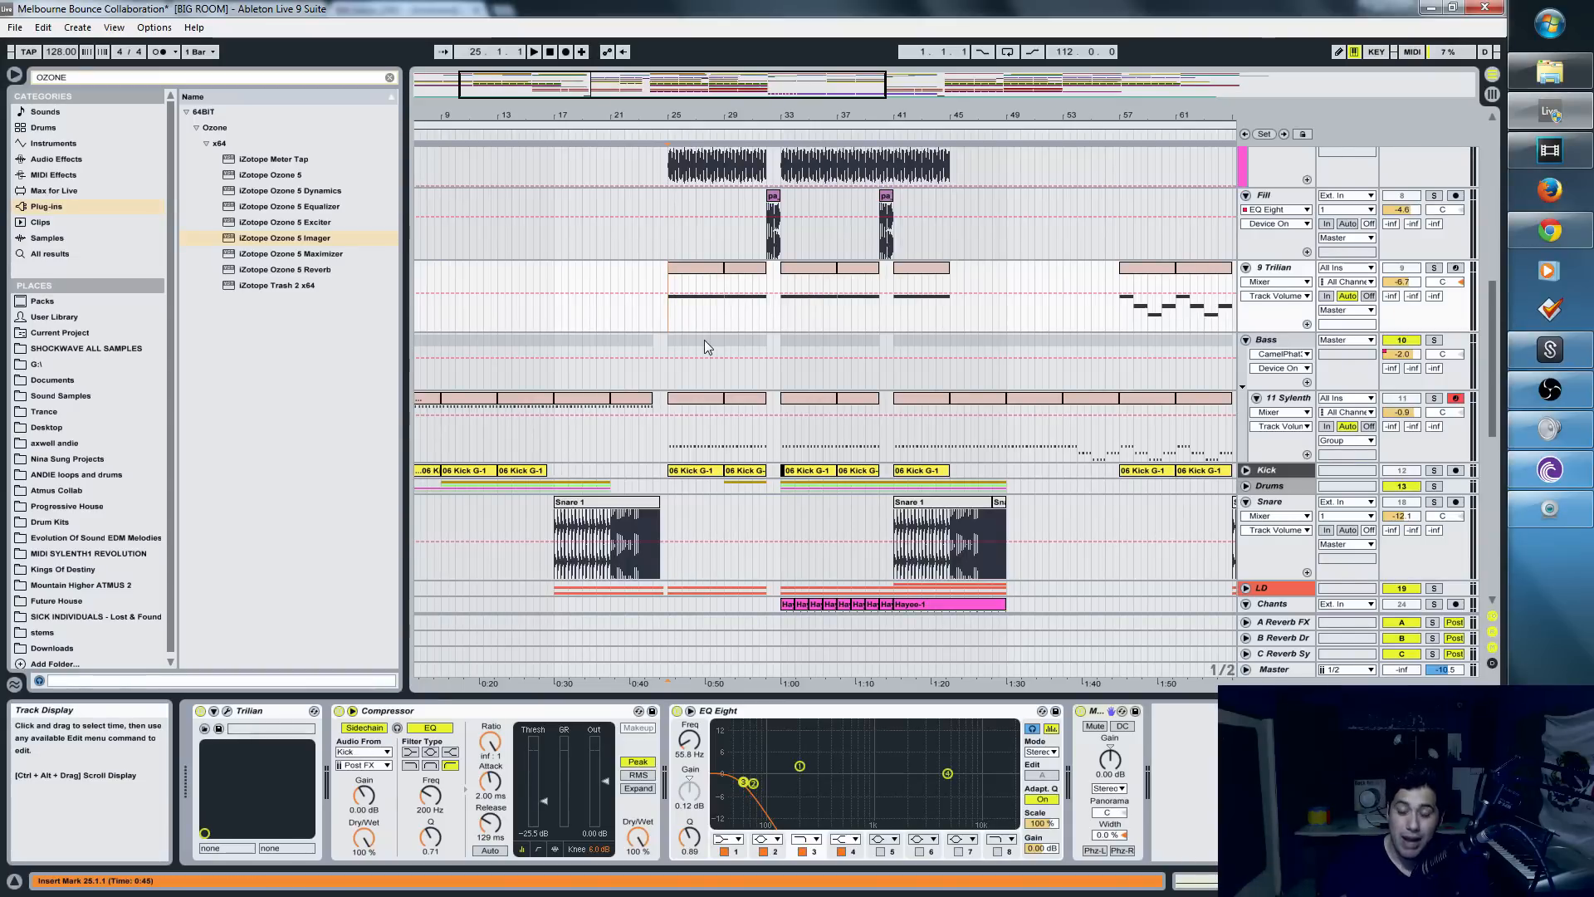
pyautogui.moveTo(653, 88)
pyautogui.mouseDown()
pyautogui.moveTo(652, 54)
pyautogui.moveTo(658, 187)
pyautogui.moveTo(648, 91)
pyautogui.mouseUp()
pyautogui.scroll(4, 540, 583)
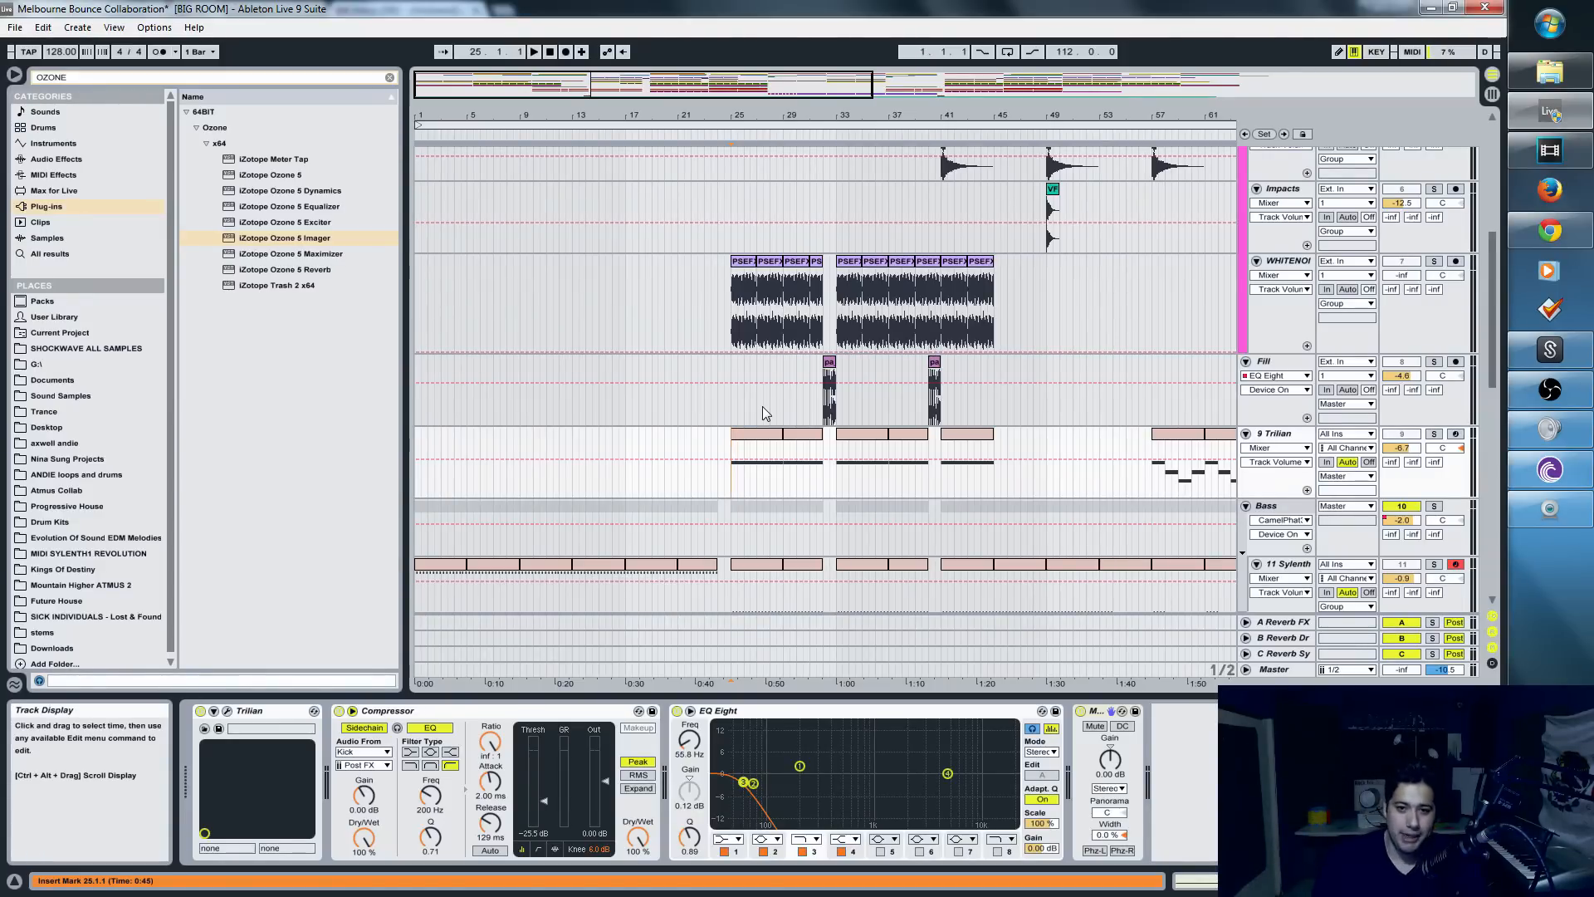
# - Select the WHITENOISE track and fold the FX group into a single collapsed track
pyautogui.scroll(2, 762, 406)
pyautogui.click(1241, 344)
pyautogui.scroll(7, 1279, 348)
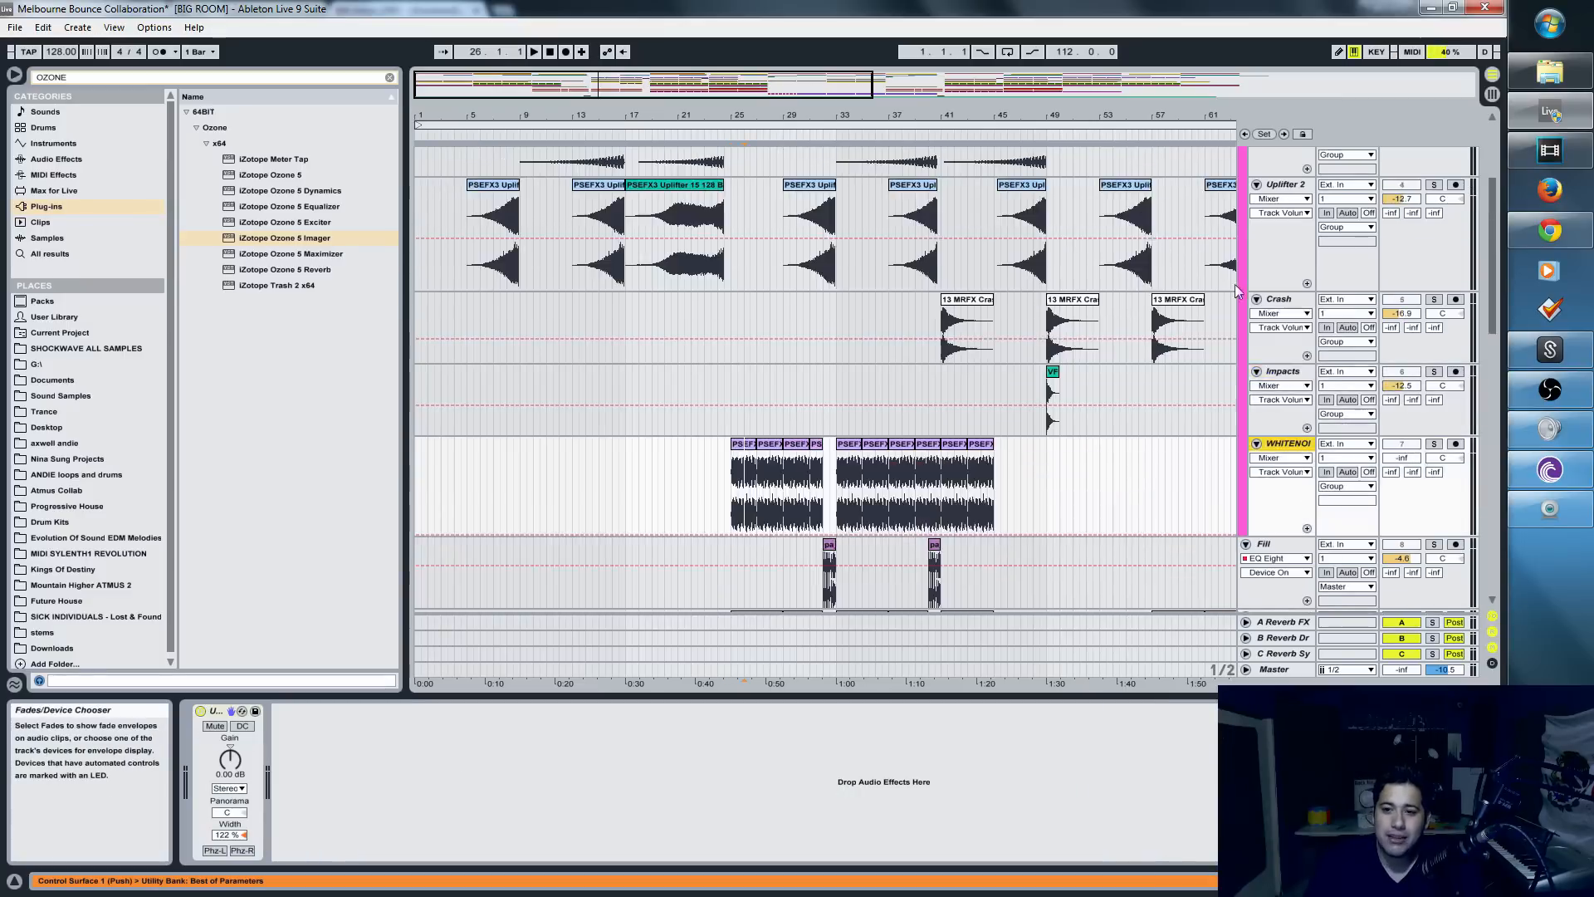
pyautogui.click(1247, 156)
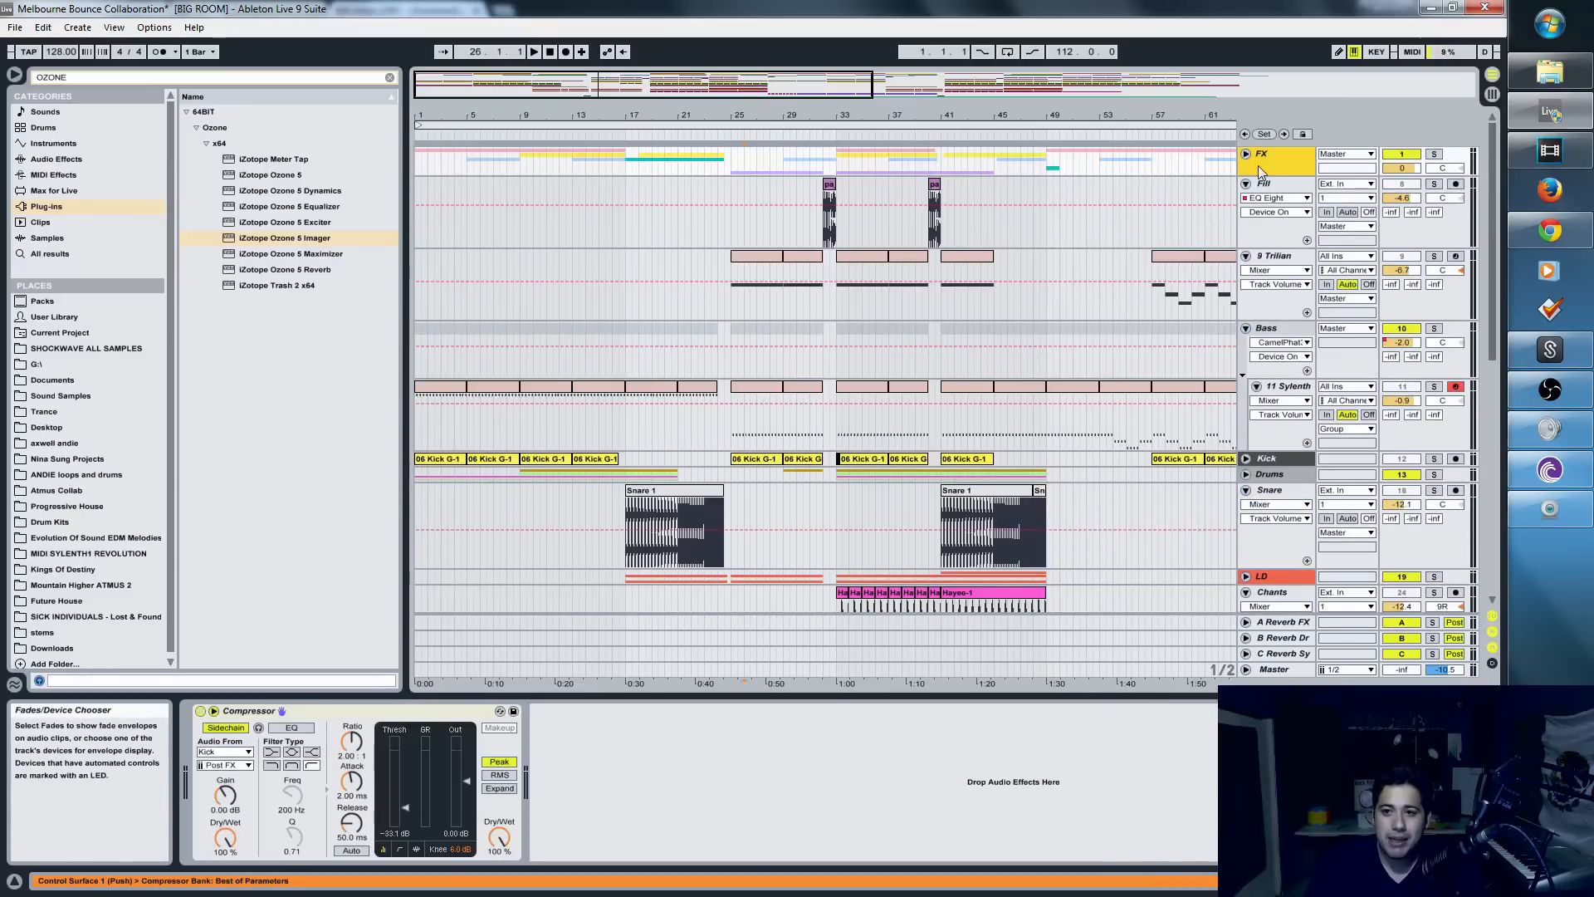
# - Unfold the LD group to inspect its lead tracks and fold it again
pyautogui.scroll(-2, 1268, 492)
pyautogui.click(1245, 494)
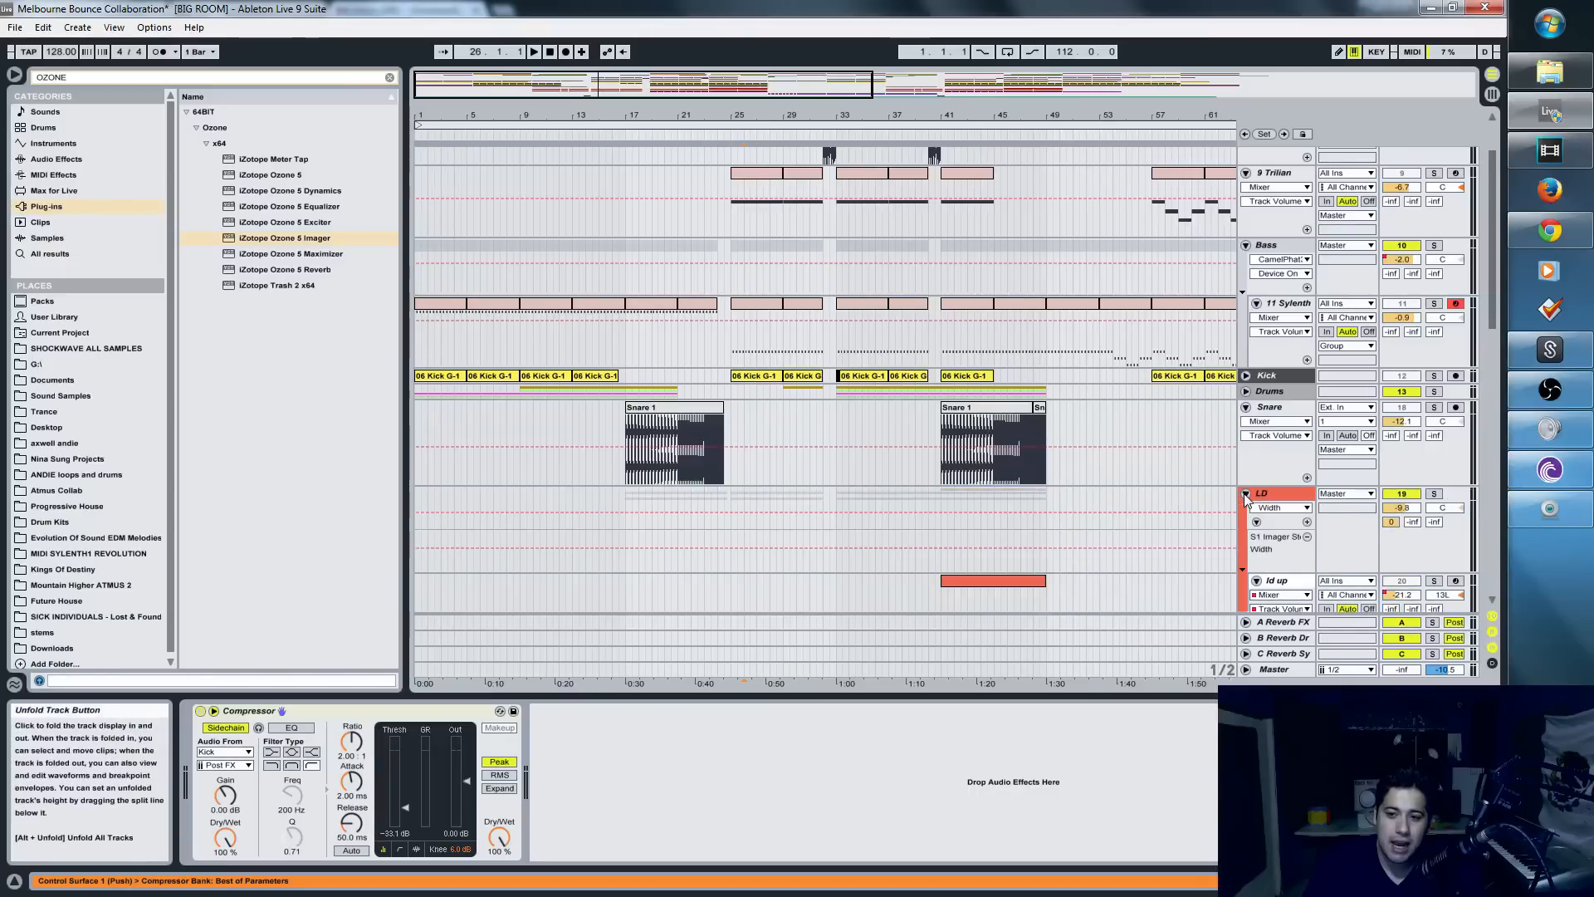
pyautogui.click(1245, 495)
pyautogui.click(1278, 317)
pyautogui.press('Escape')
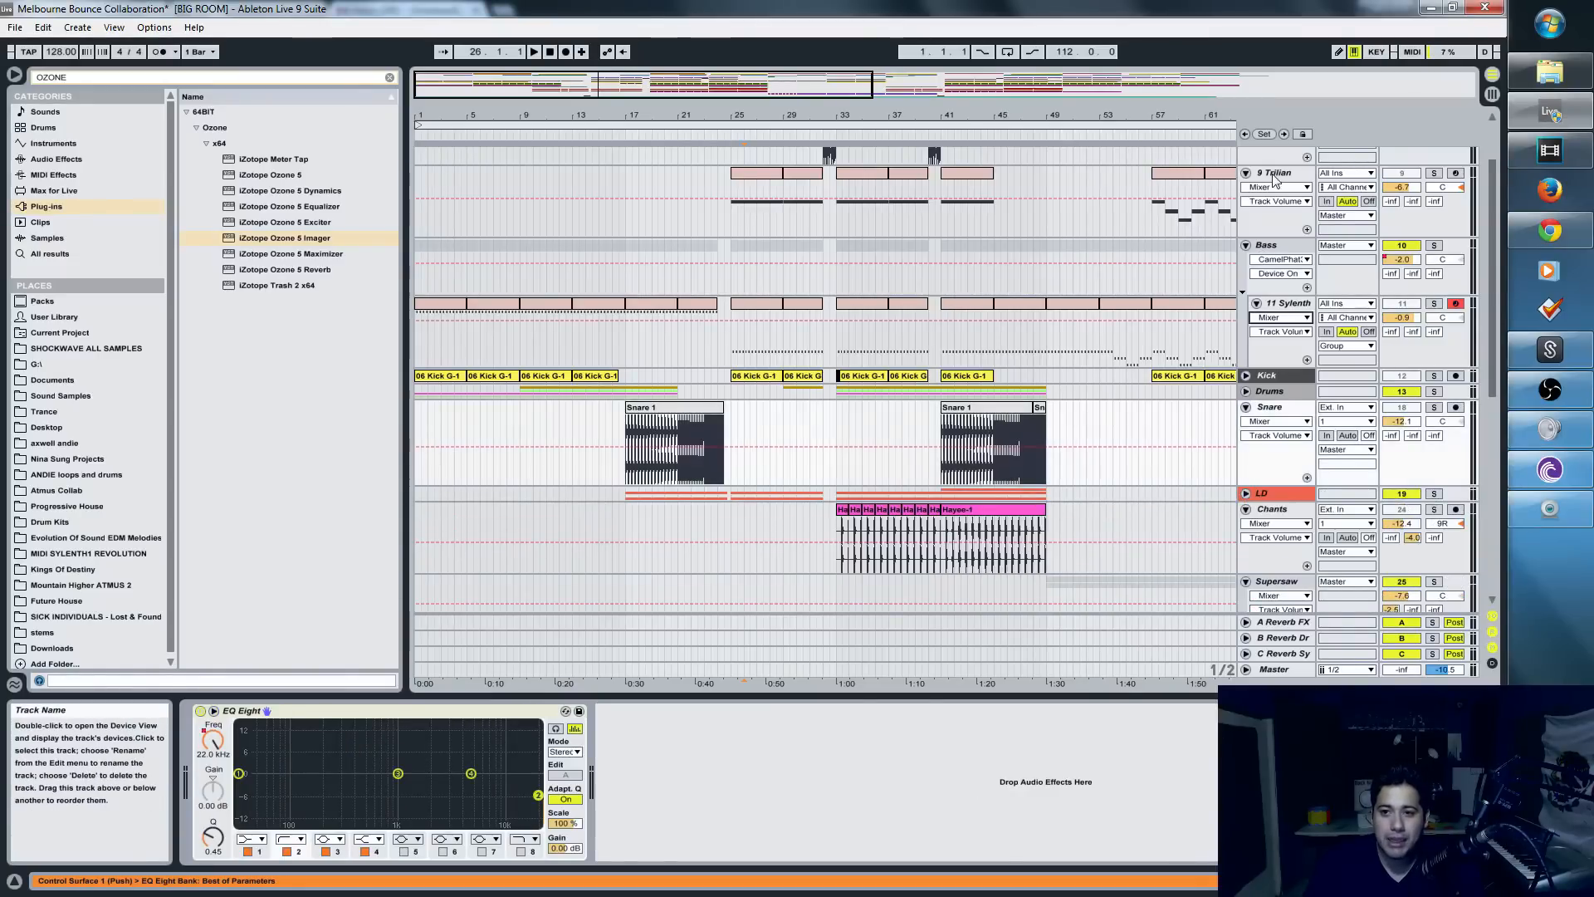
# - Examine the device chains of the 9 Trilian track, the Bass group and the 11 Sylenth track
pyautogui.click(1270, 176)
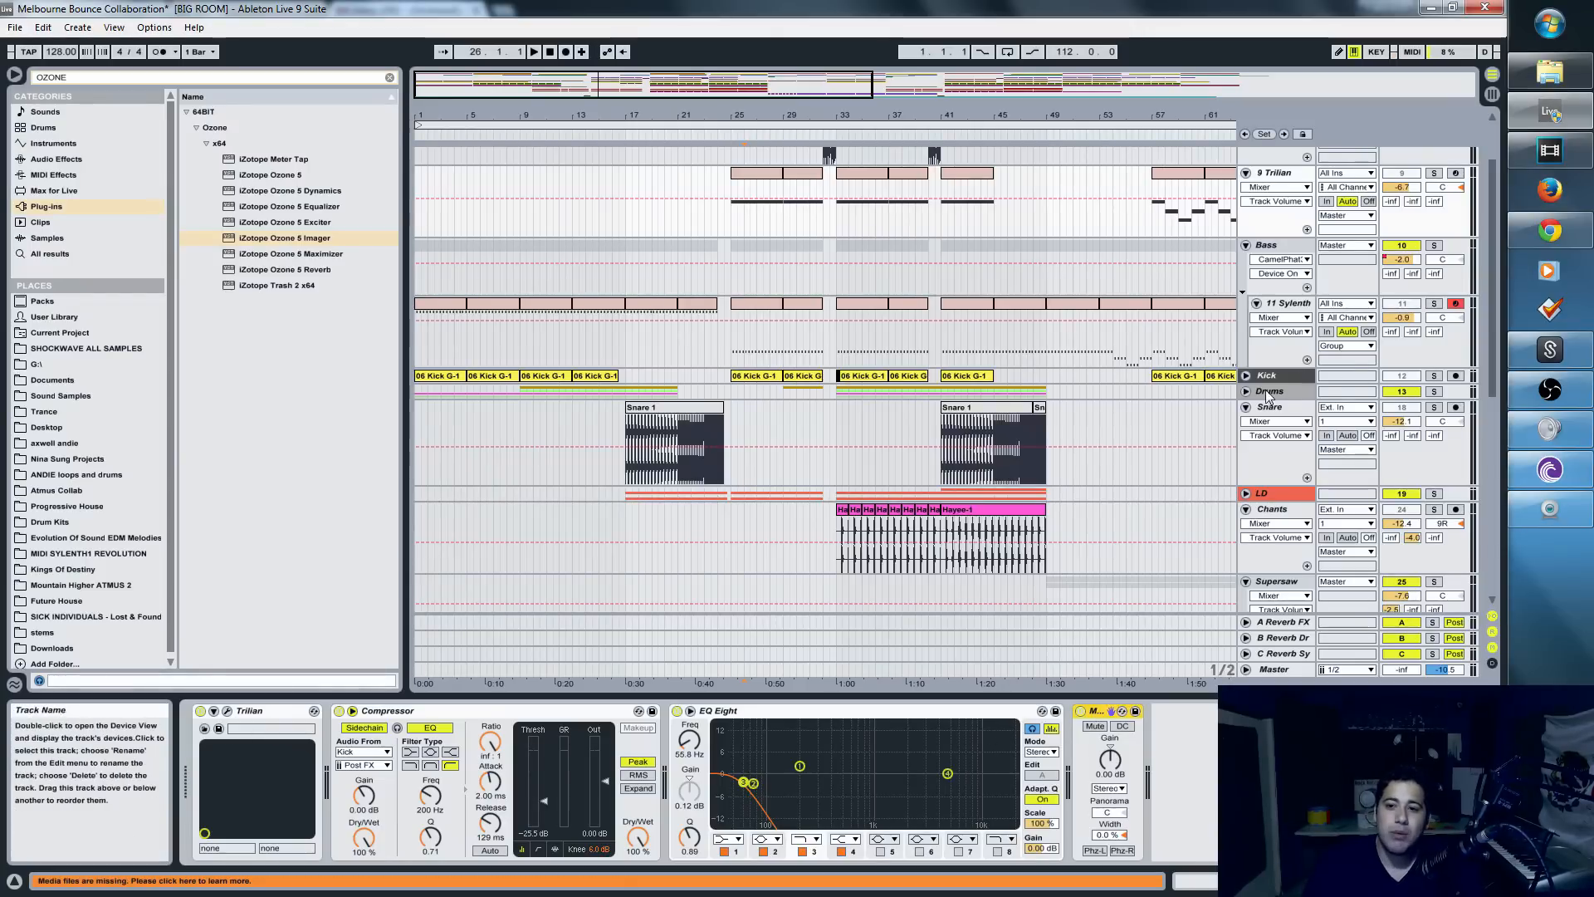
pyautogui.click(1287, 249)
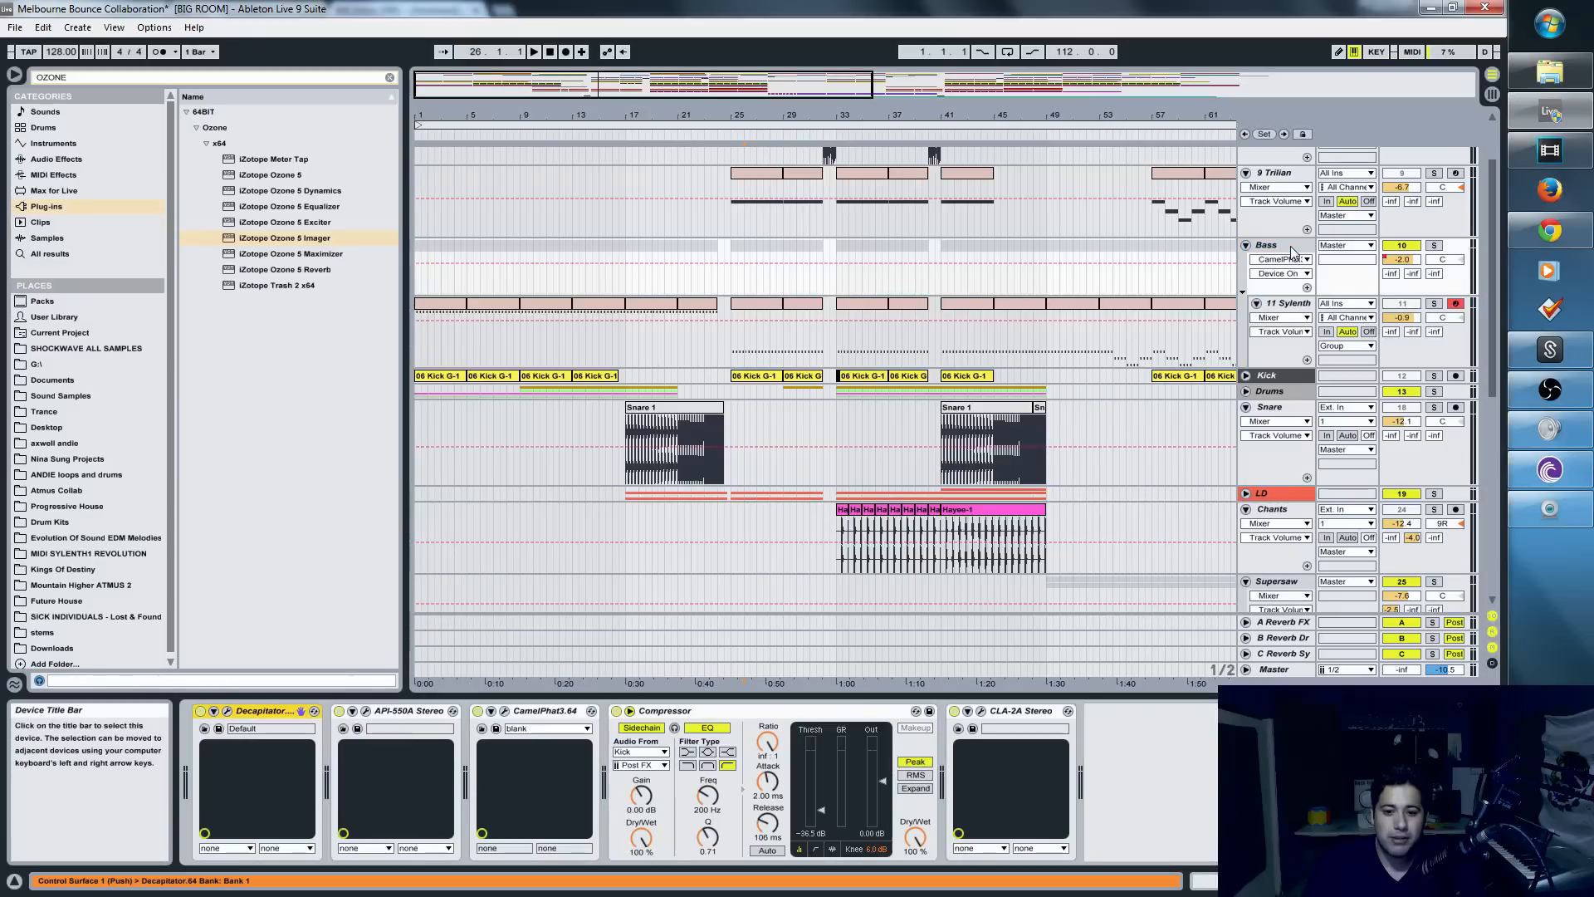
pyautogui.click(1291, 306)
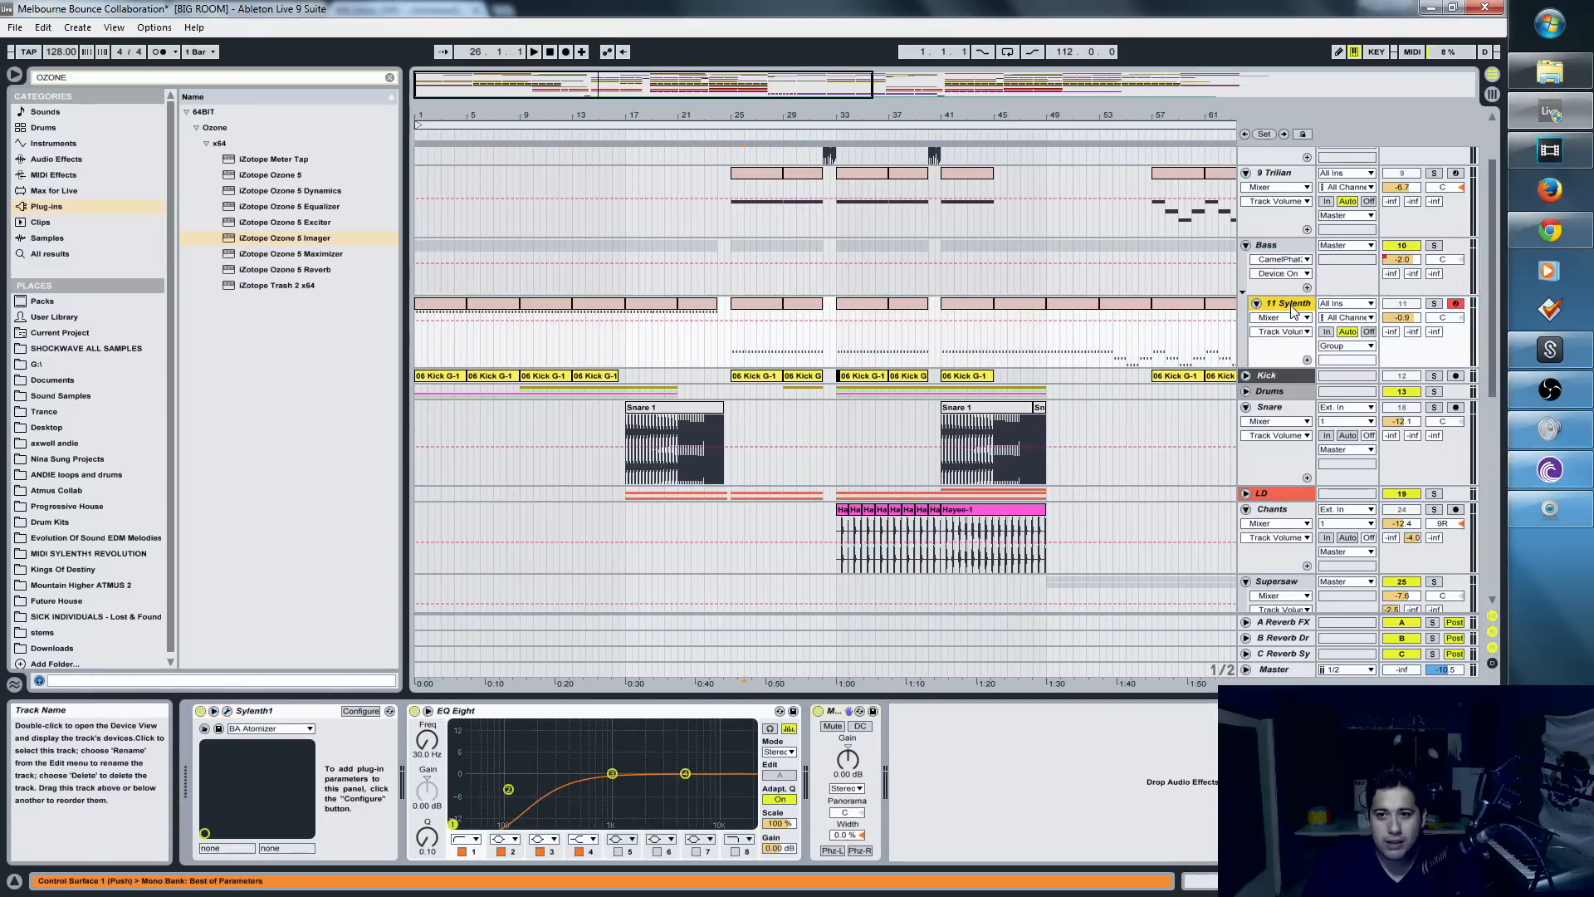
pyautogui.scroll(2, 1100, 463)
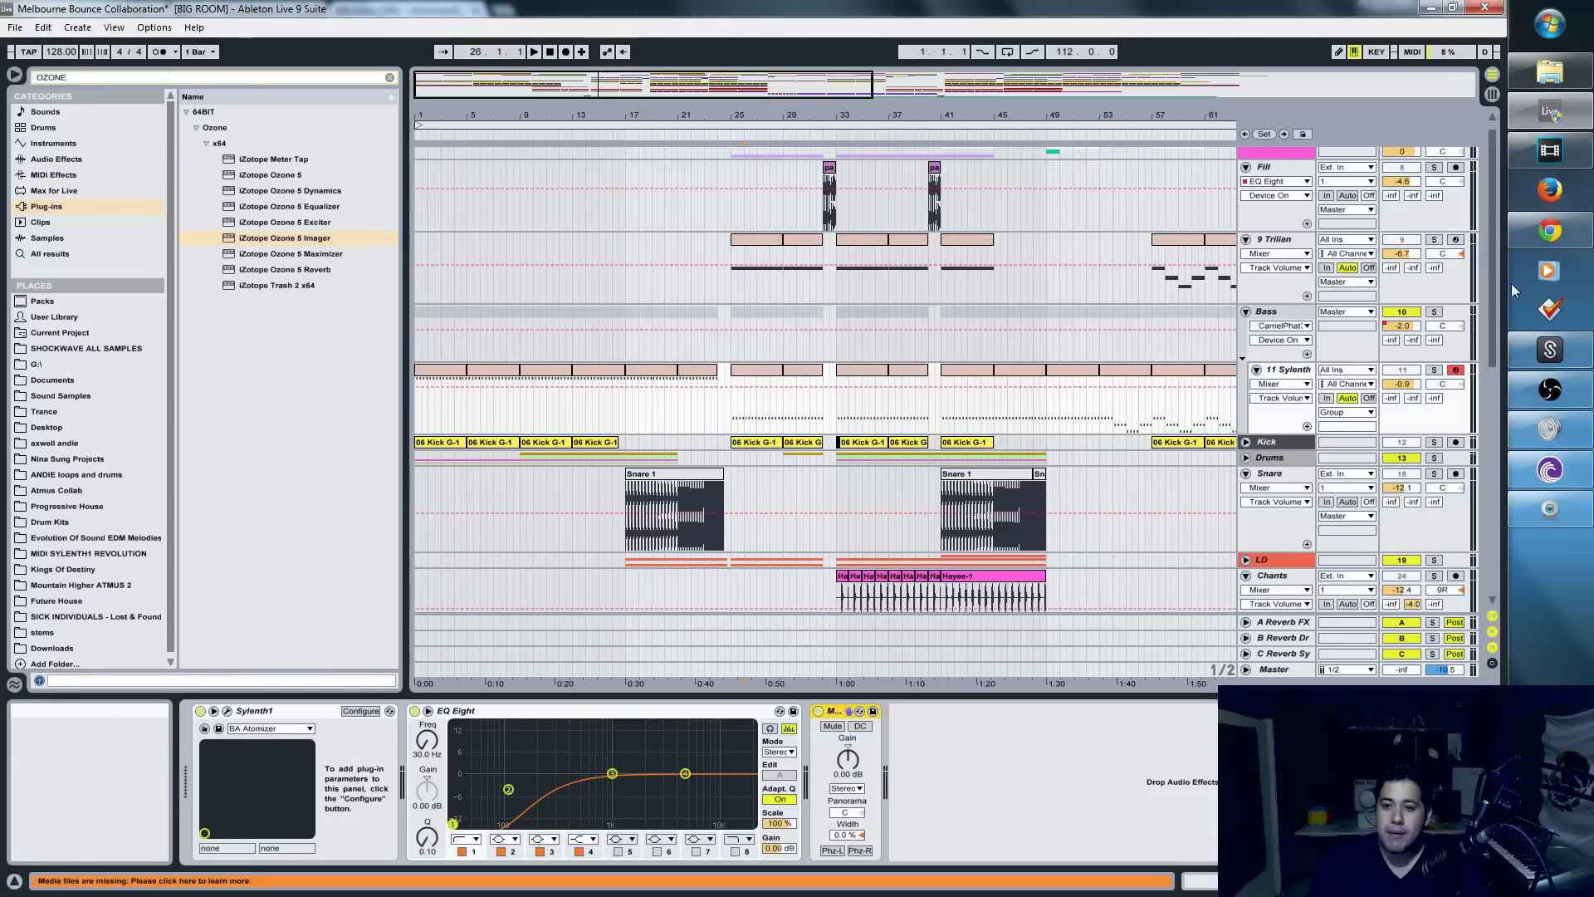
pyautogui.click(1284, 376)
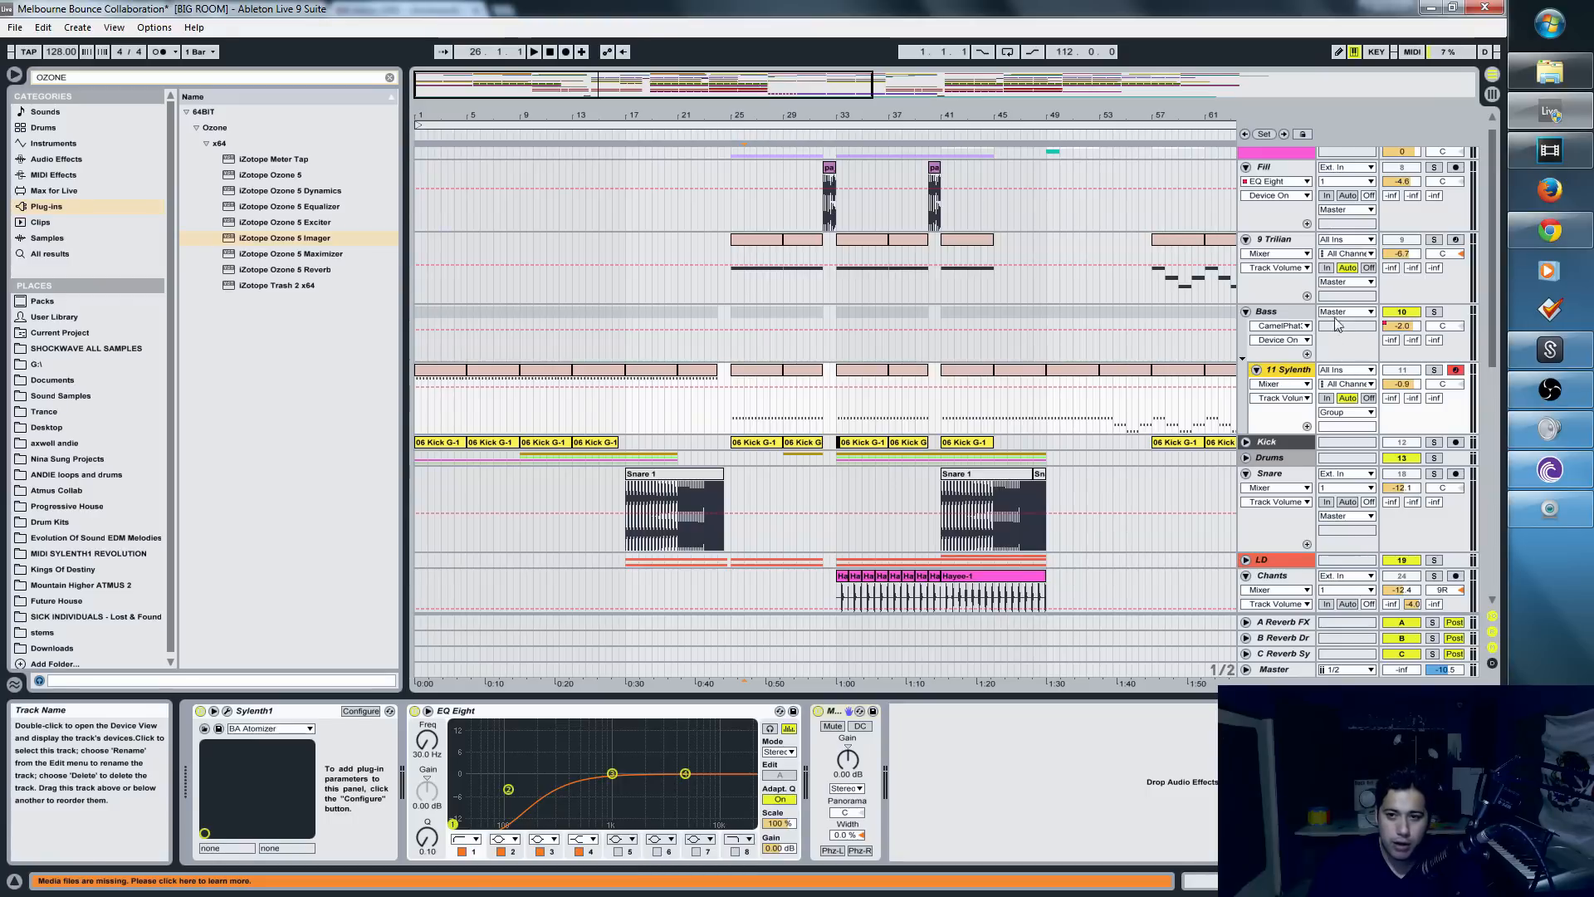
pyautogui.click(1267, 313)
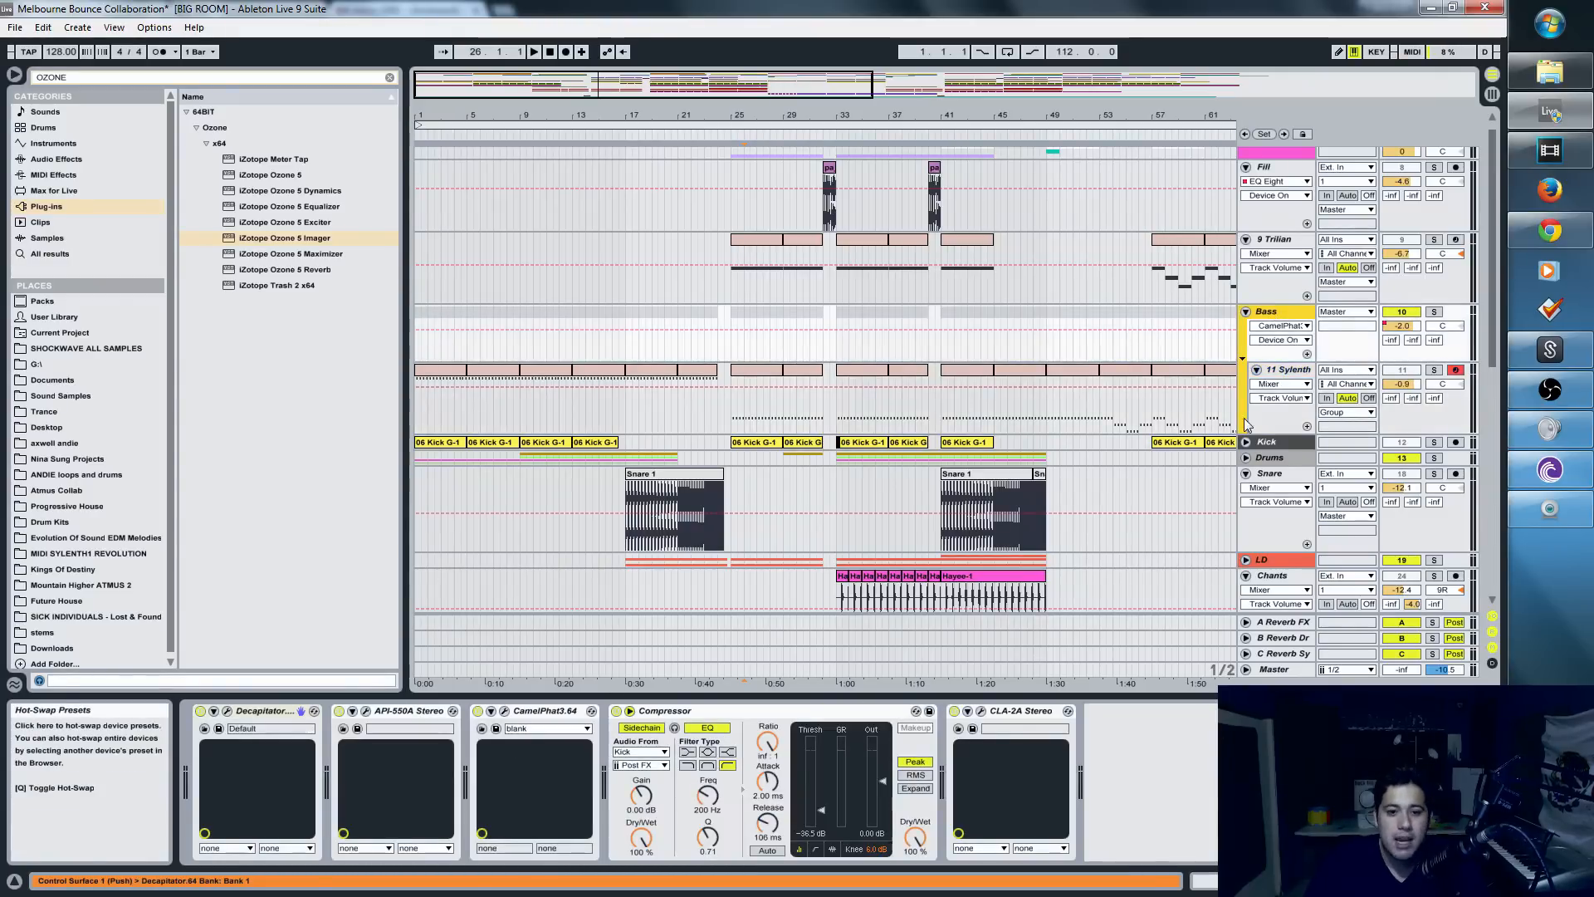
pyautogui.click(1283, 249)
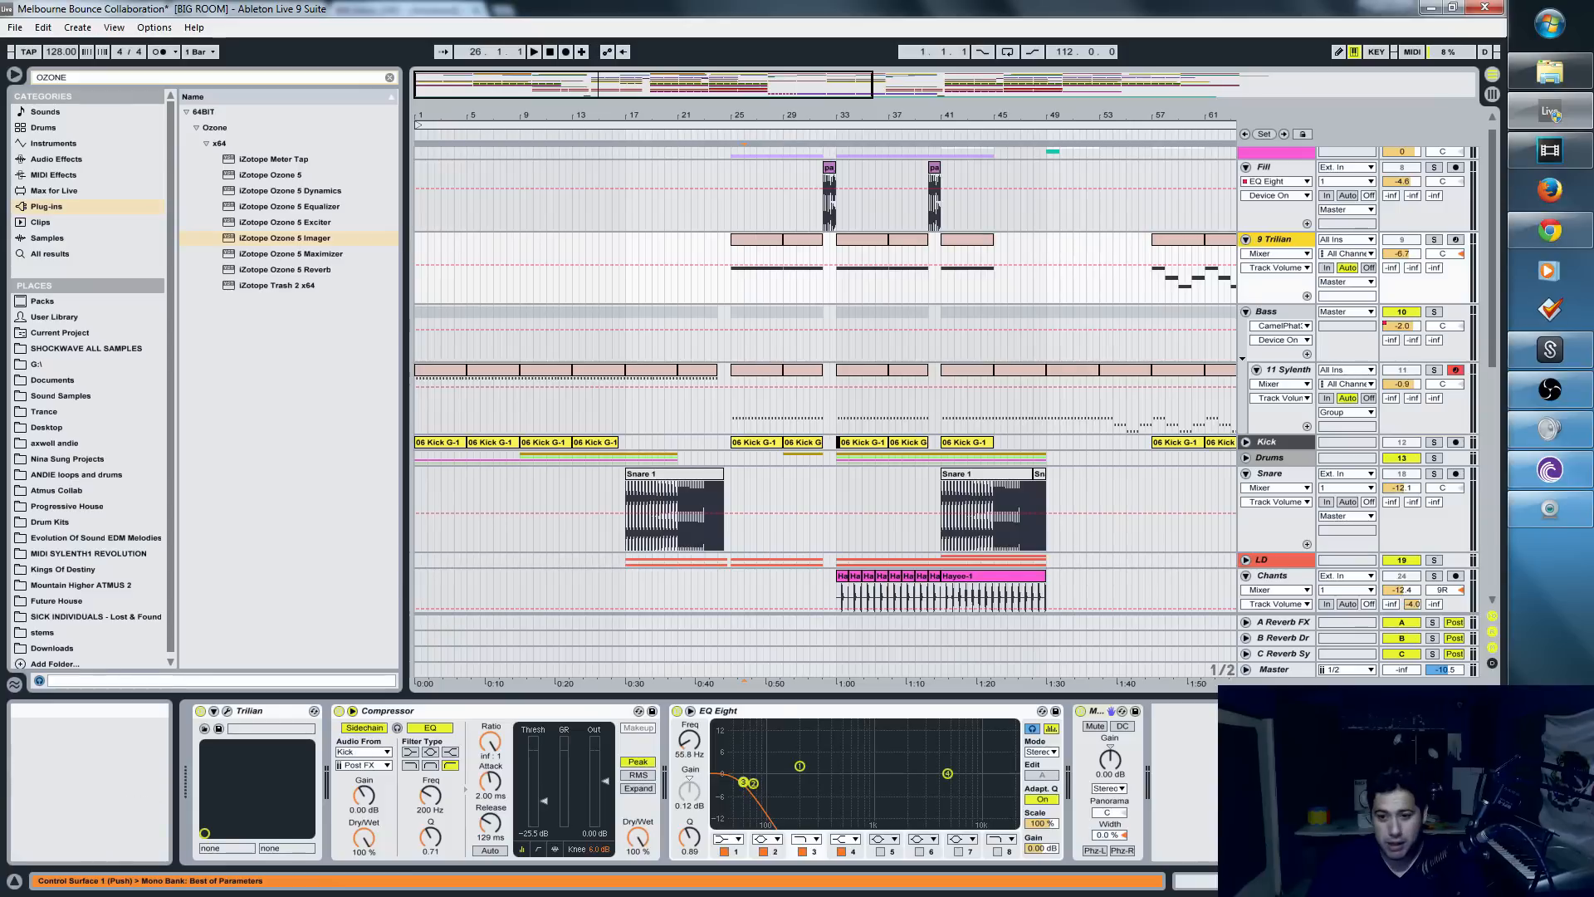
pyautogui.click(1290, 315)
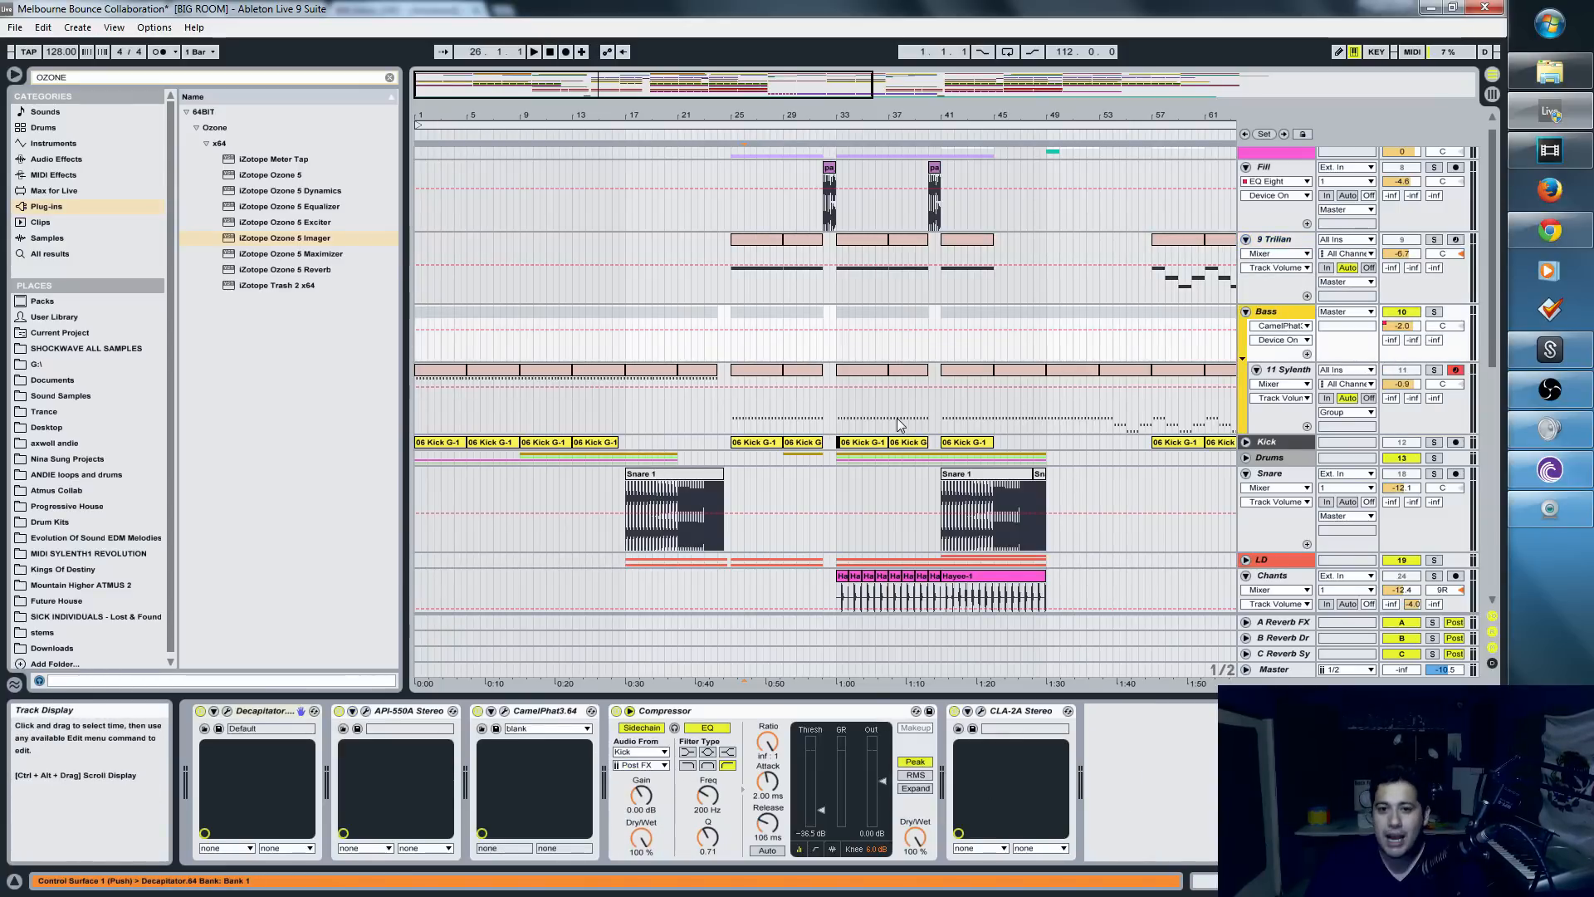
# - Select the Snare track and fold the Bass group in the arrangement
pyautogui.scroll(-4, 999, 377)
pyautogui.moveTo(781, 117)
pyautogui.mouseDown()
pyautogui.moveTo(782, 191)
pyautogui.moveTo(781, 99)
pyautogui.mouseUp()
pyautogui.scroll(4, 781, 249)
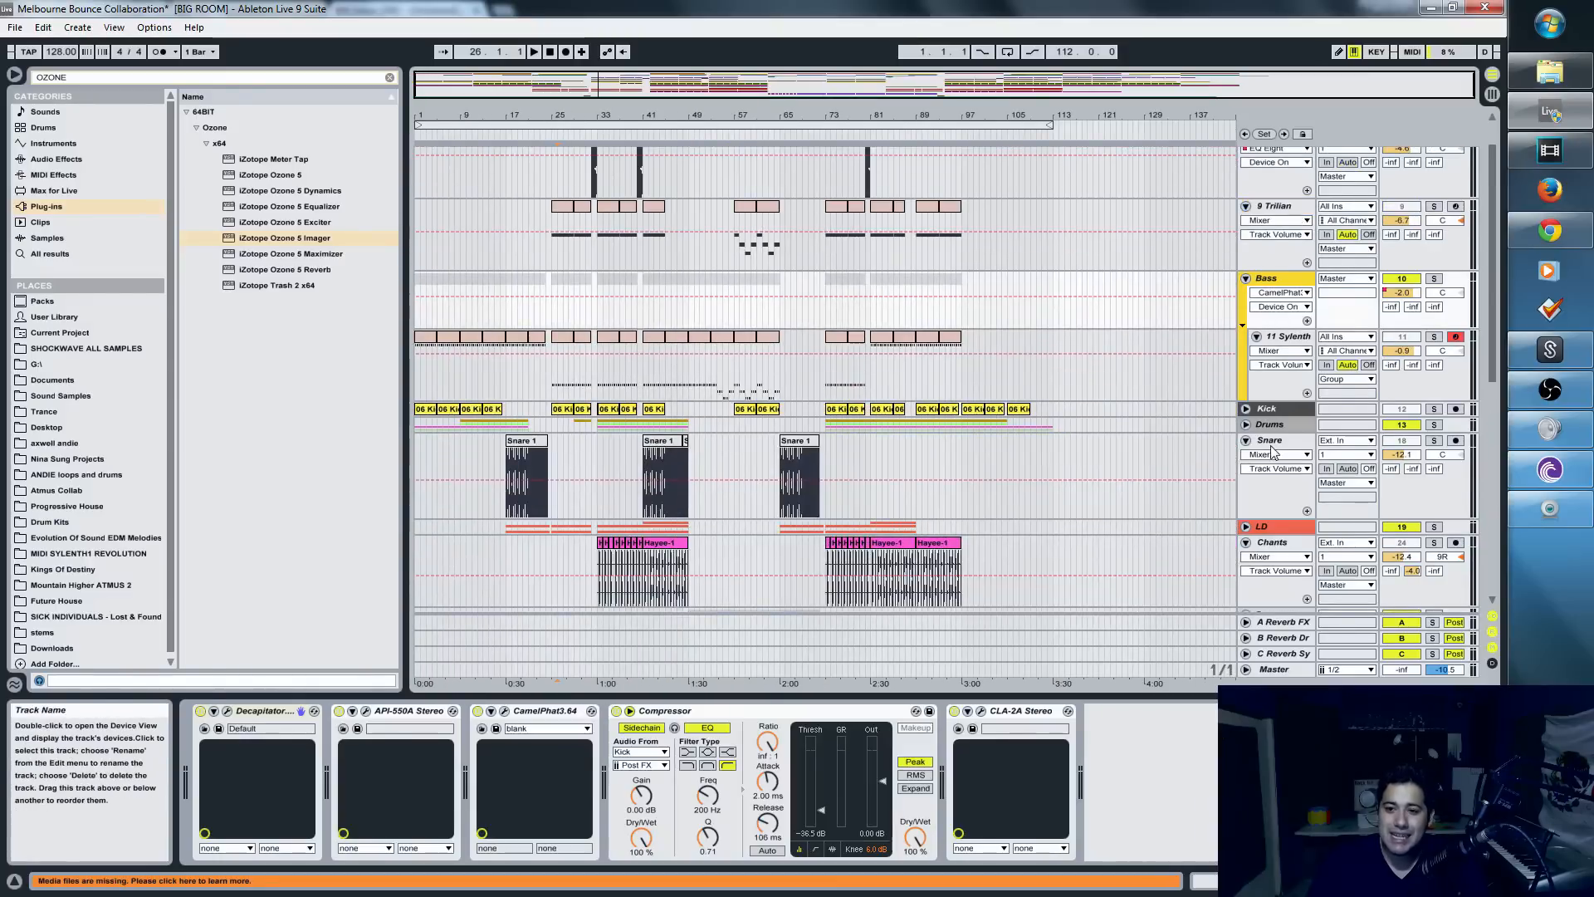
pyautogui.click(1271, 442)
pyautogui.click(1245, 278)
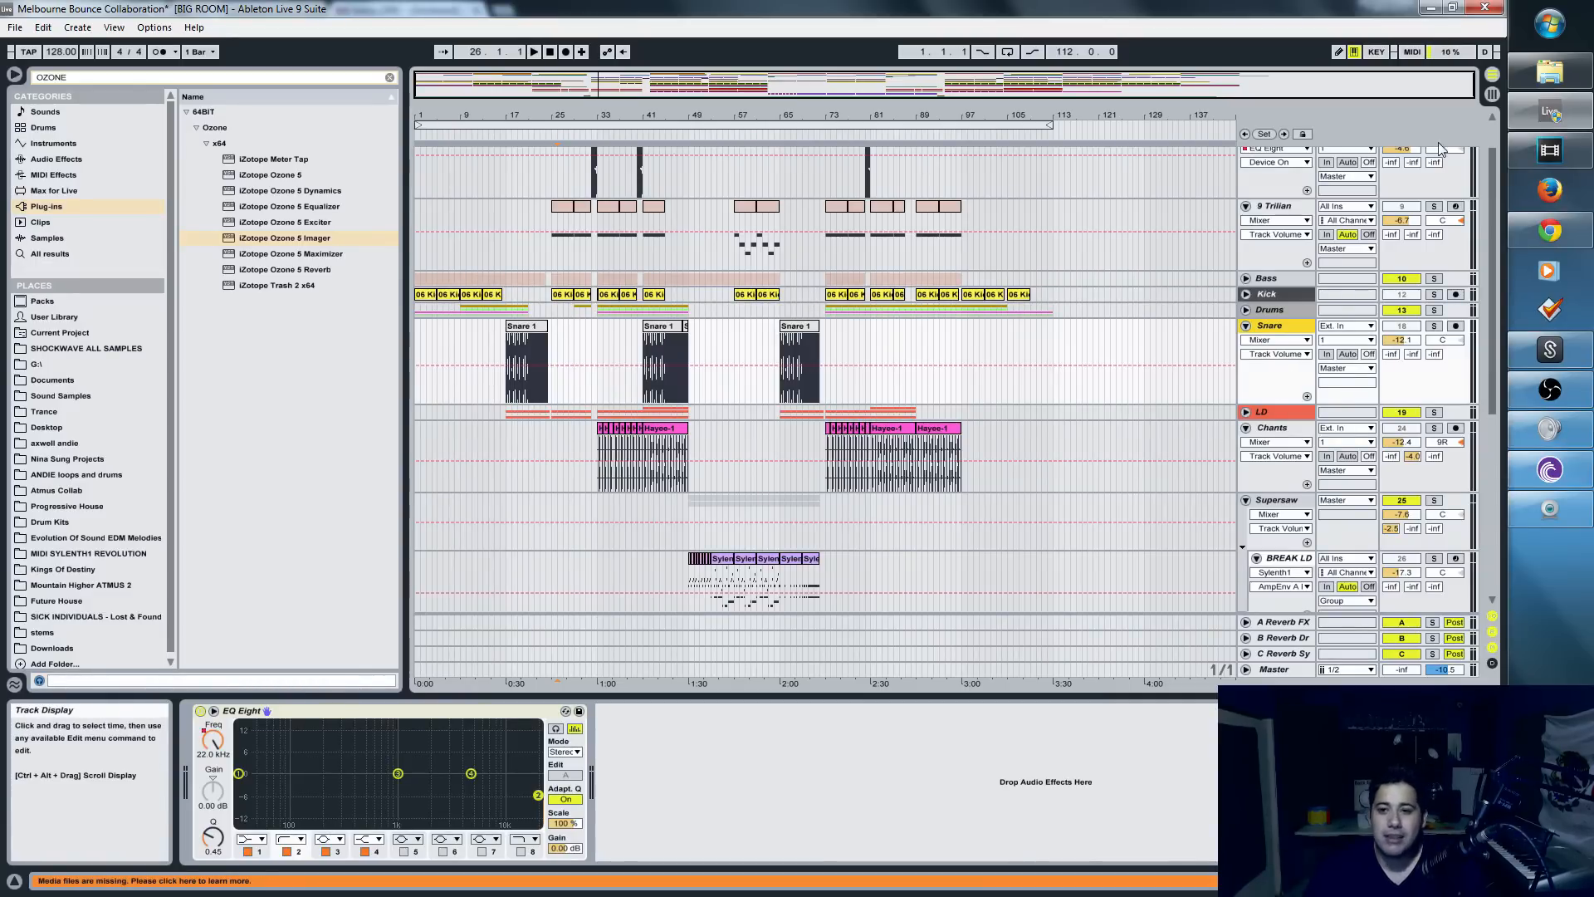
# - Examine the Master track's effect chain in the Session View mixer and return to the Arrangement View
pyautogui.press('Tab')
pyautogui.click(1424, 89)
pyautogui.moveTo(1378, 881); pyautogui.dragTo(1345, 880)
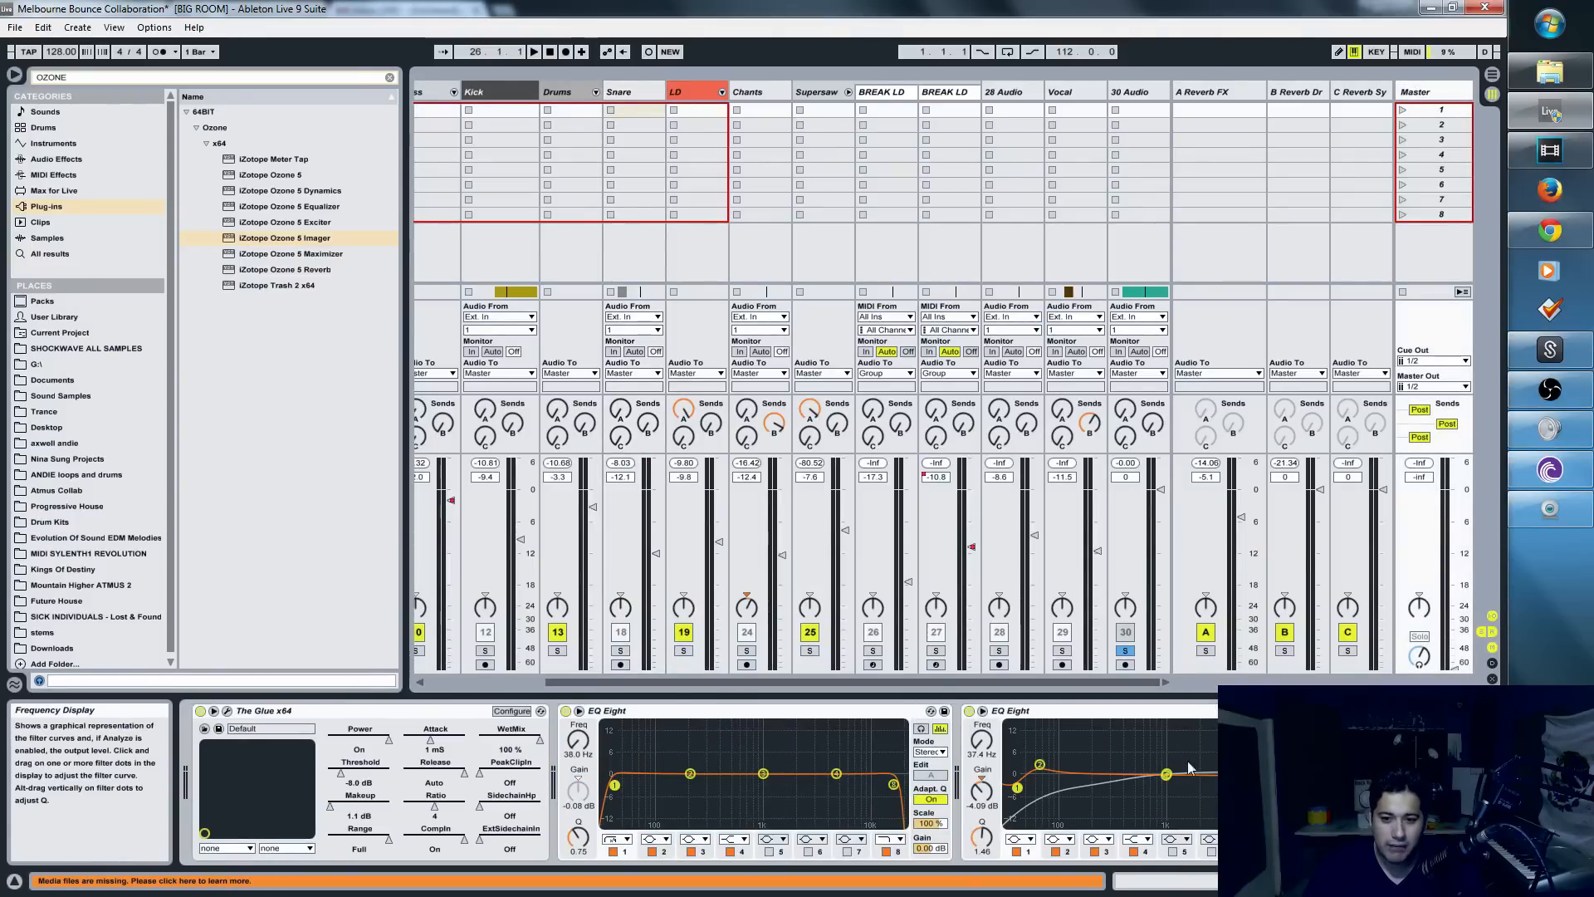
pyautogui.press('Tab')
pyautogui.press('Tab')
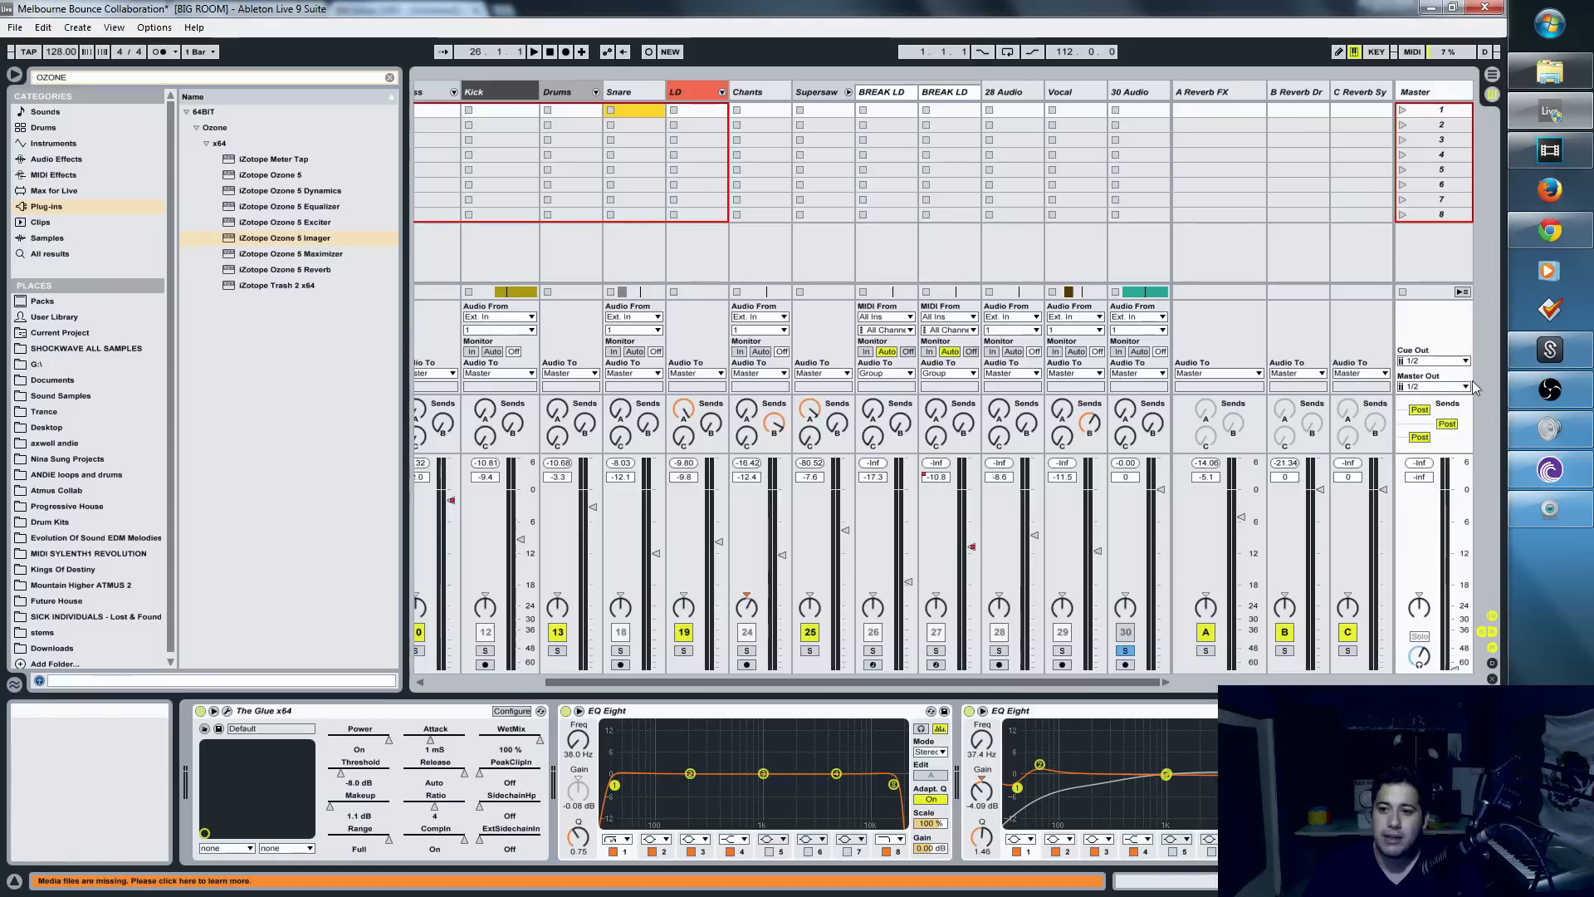
pyautogui.press('Tab')
# - Play the project from bar 21 on the 9 Trilian track to hear the build-up
pyautogui.moveTo(702, 86); pyautogui.dragTo(697, 339)
pyautogui.scroll(2, 943, 606)
pyautogui.moveTo(646, 86); pyautogui.dragTo(503, 88)
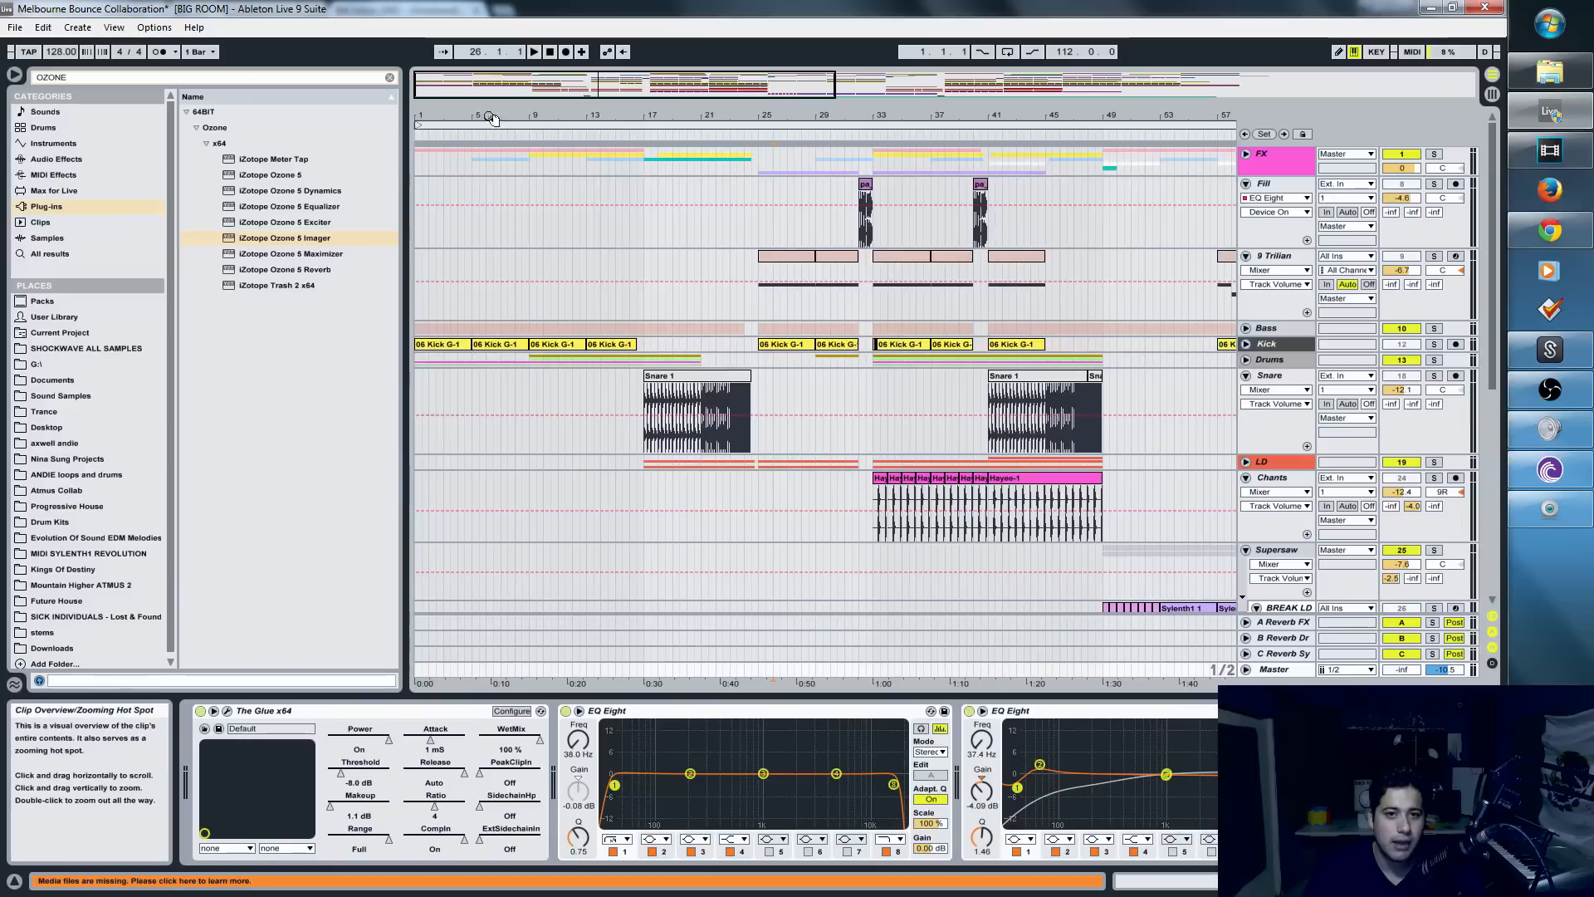
pyautogui.click(704, 311)
pyautogui.press('space')
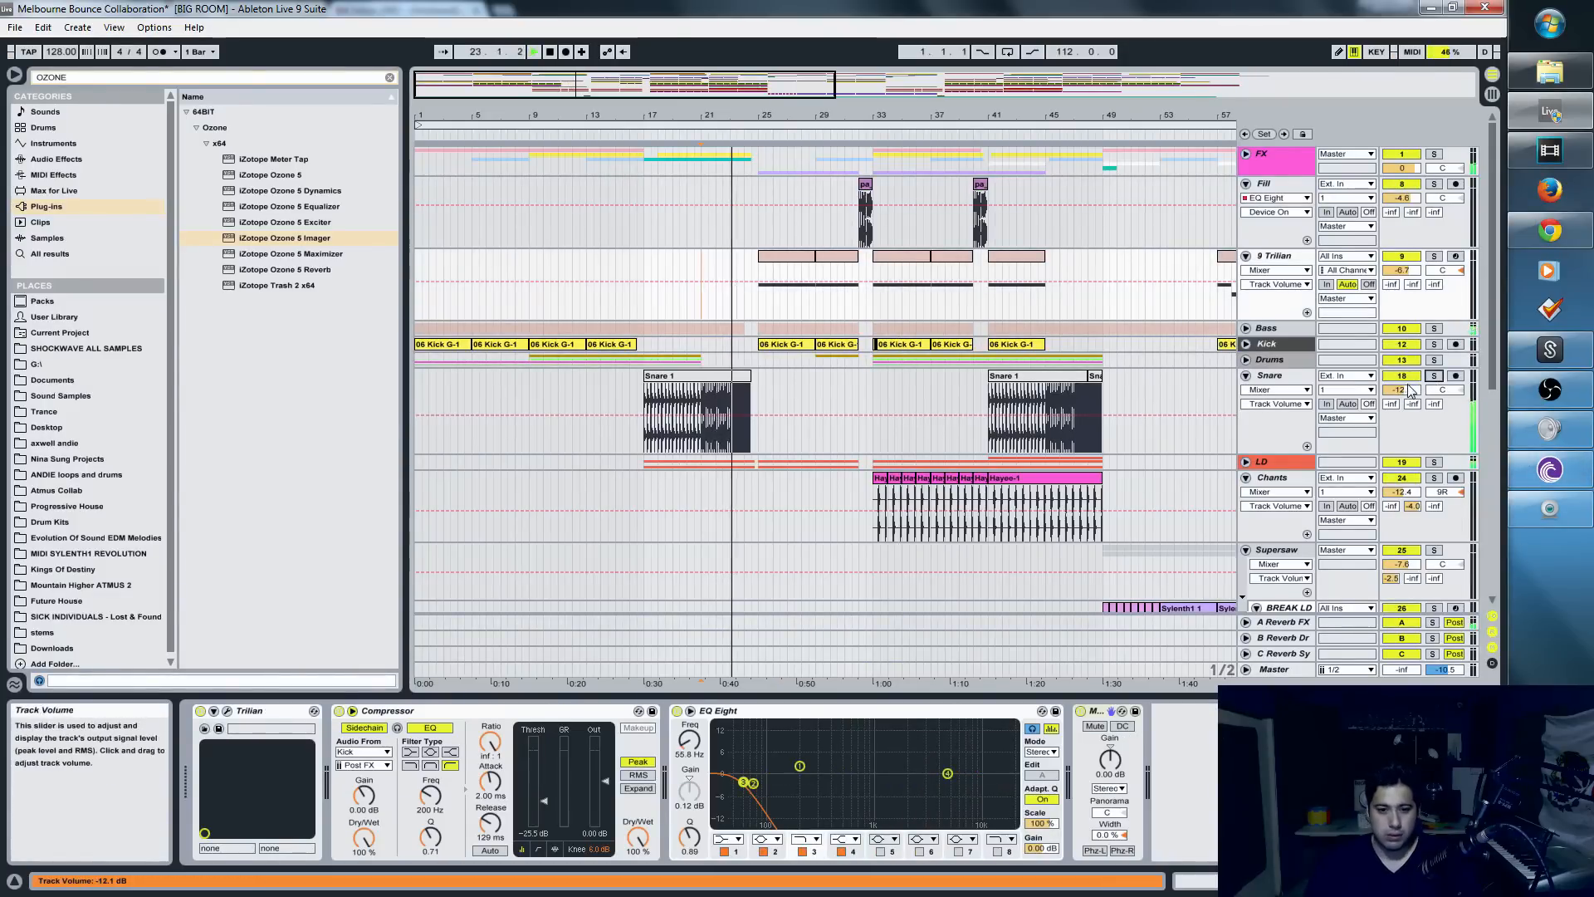
# - Open the WLM Plus loudness meter from the Master track's chain and move its window off the mixer's centre
pyautogui.press('Tab')
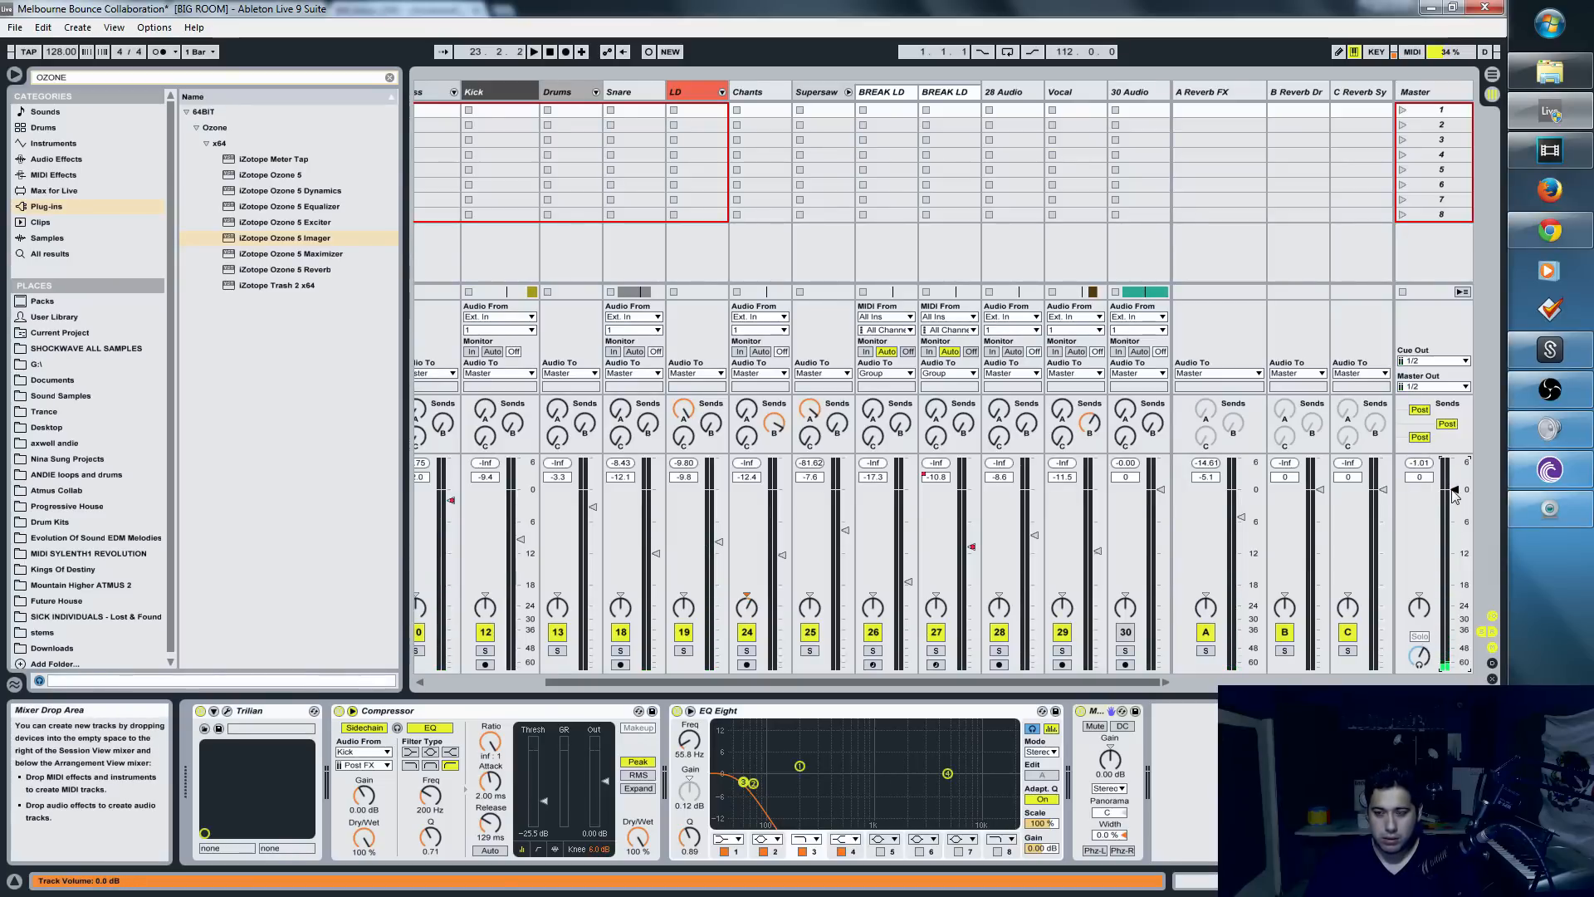
pyautogui.click(1432, 93)
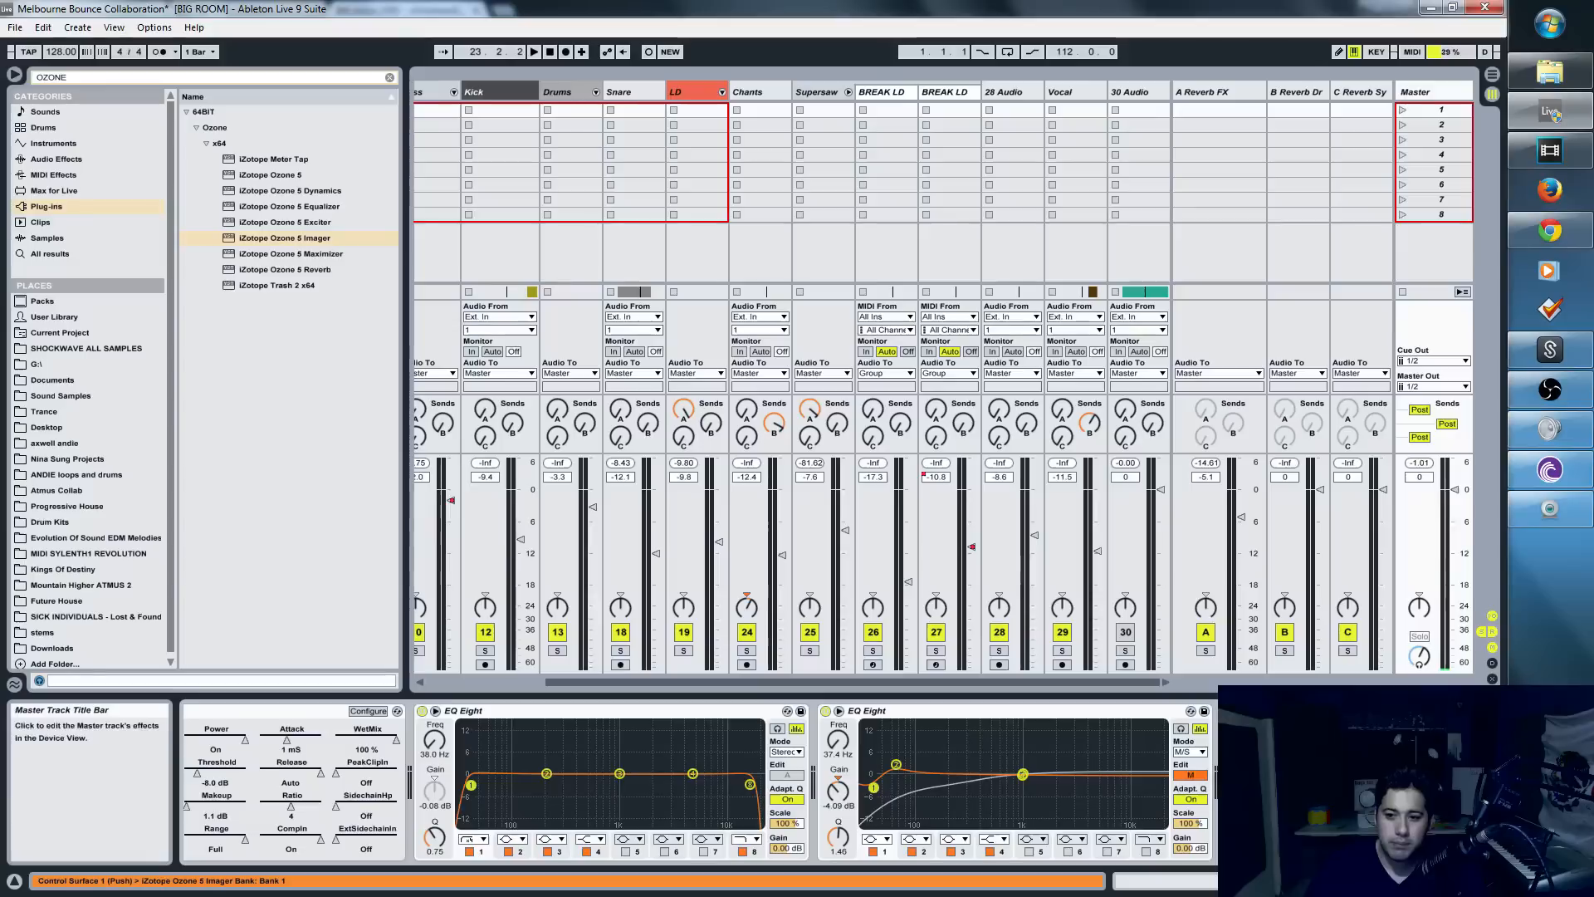
pyautogui.click(1429, 881)
pyautogui.moveTo(1430, 880); pyautogui.dragTo(1449, 880)
pyautogui.click(1310, 711)
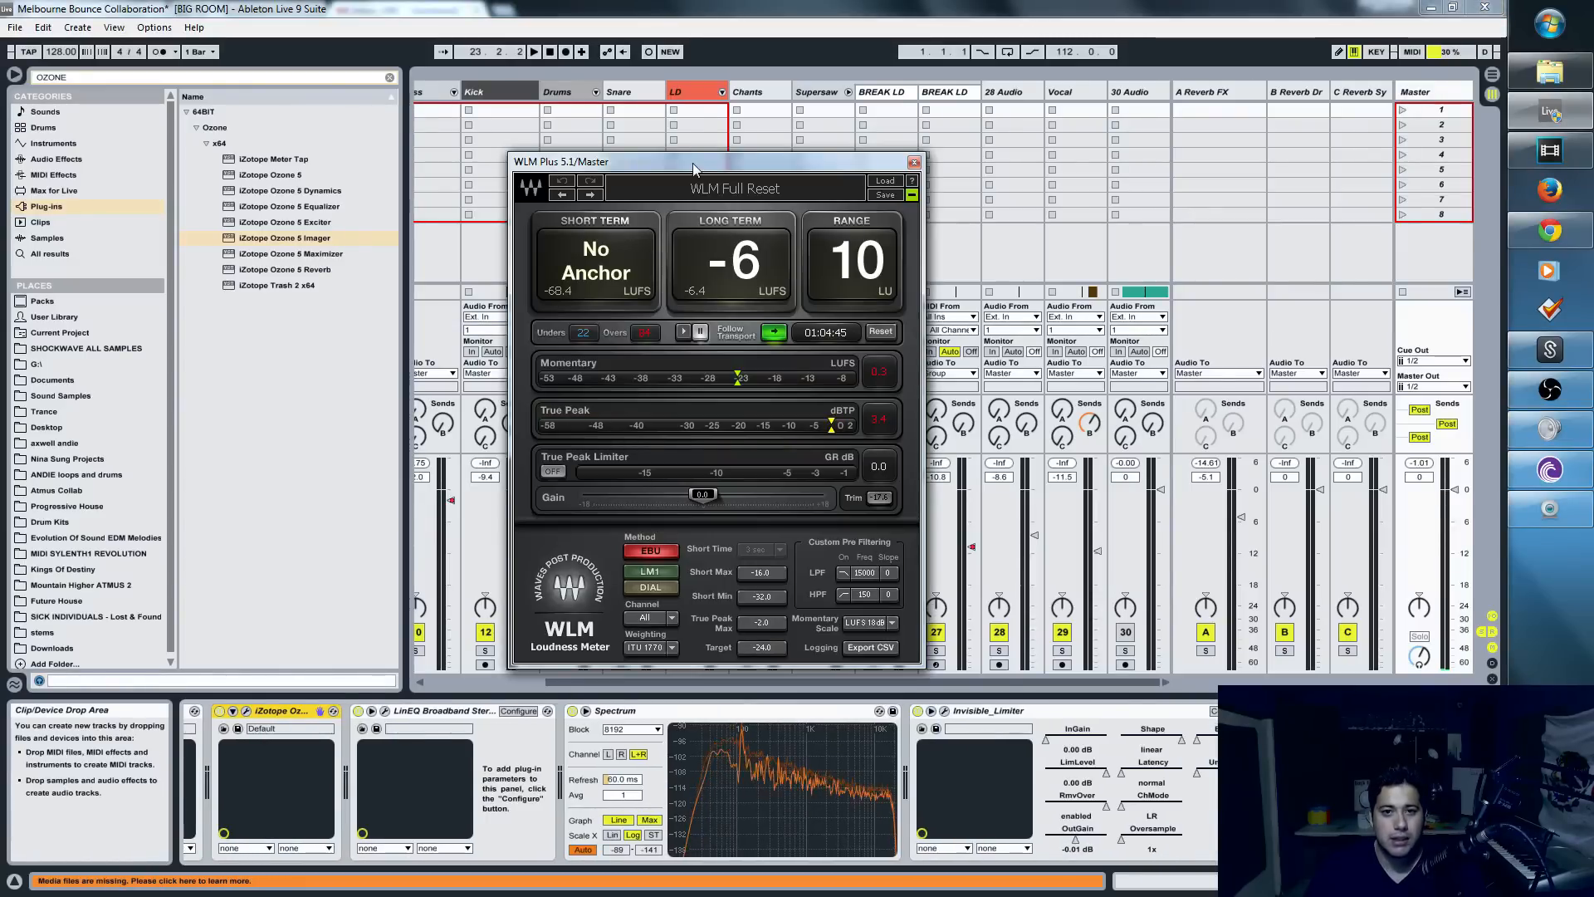
pyautogui.moveTo(694, 169); pyautogui.dragTo(1313, 300)
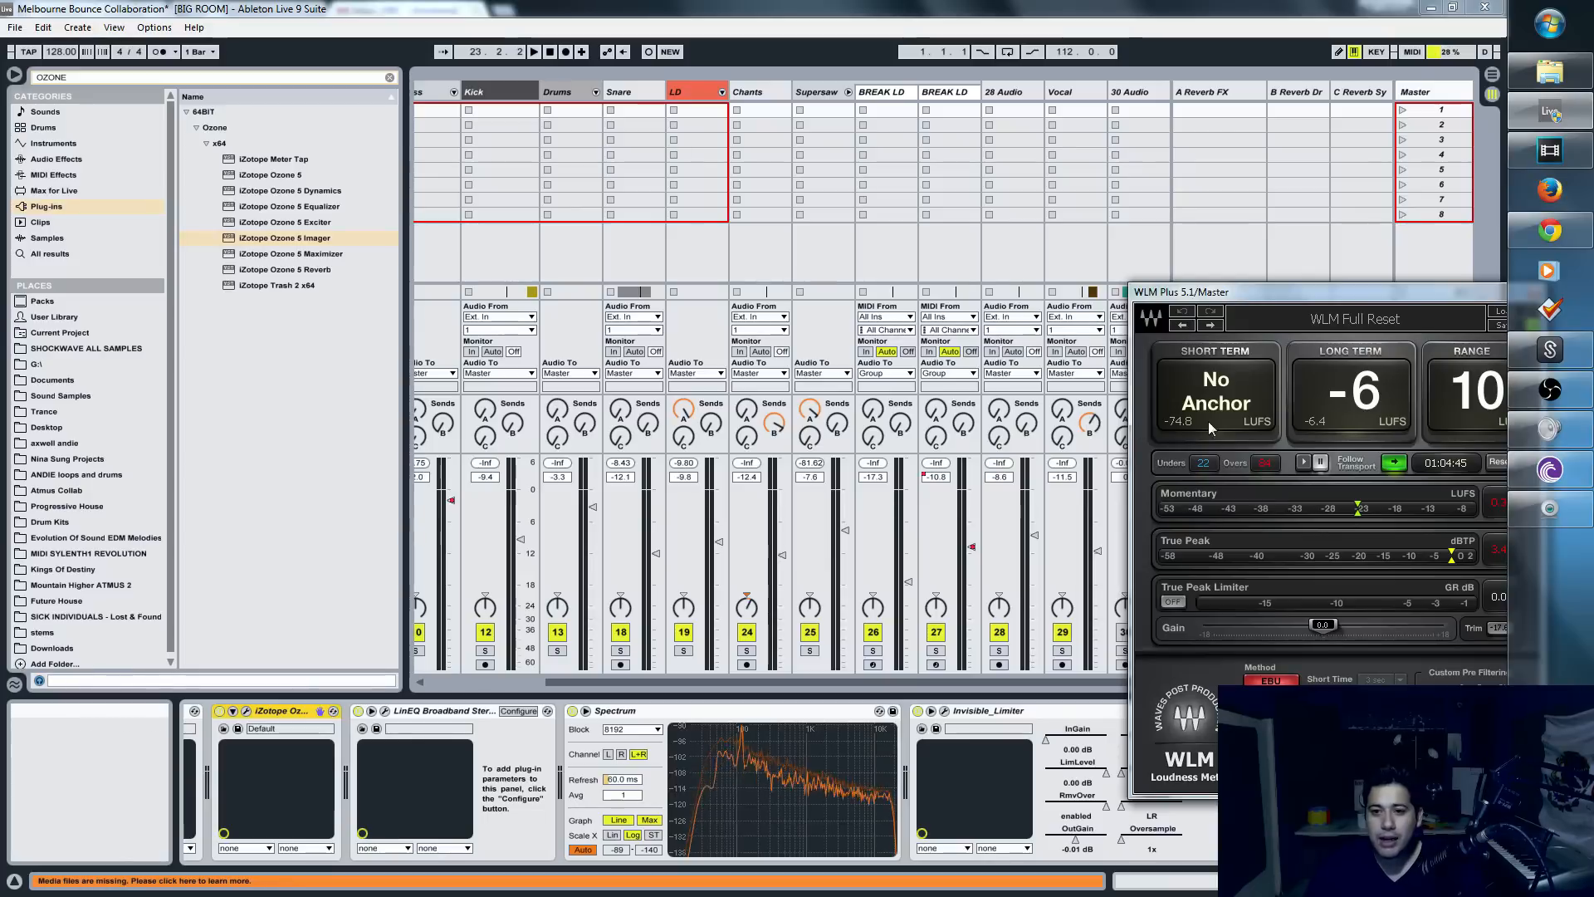
# - Play the project from bar 21 to measure its loudness with WLM Plus, and close the meter window
pyautogui.press('space')
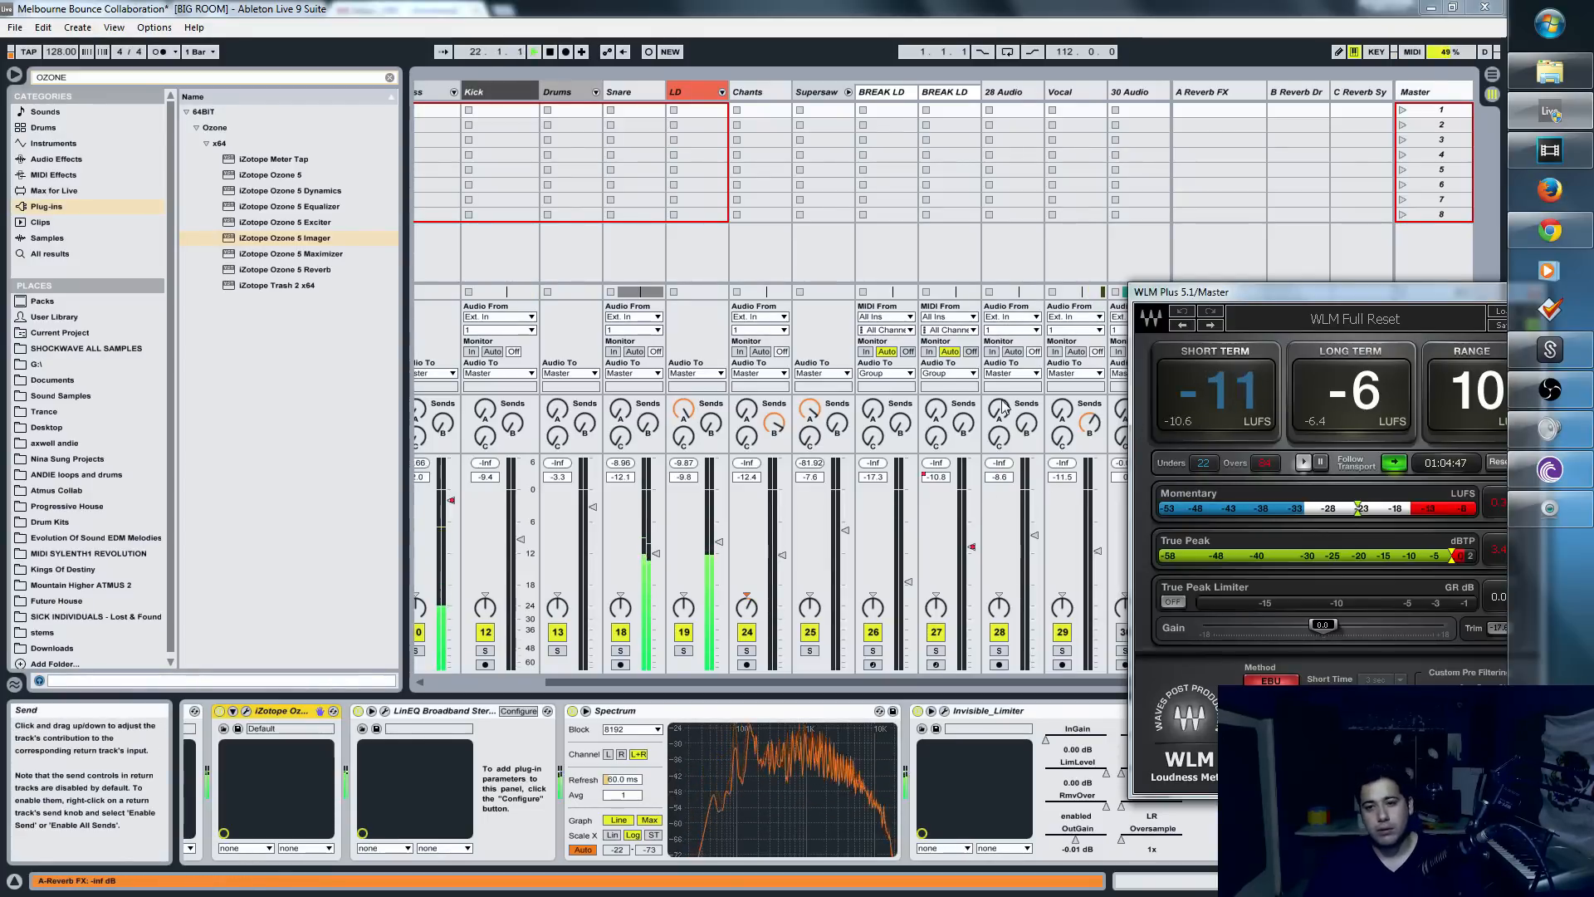
pyautogui.press('Tab')
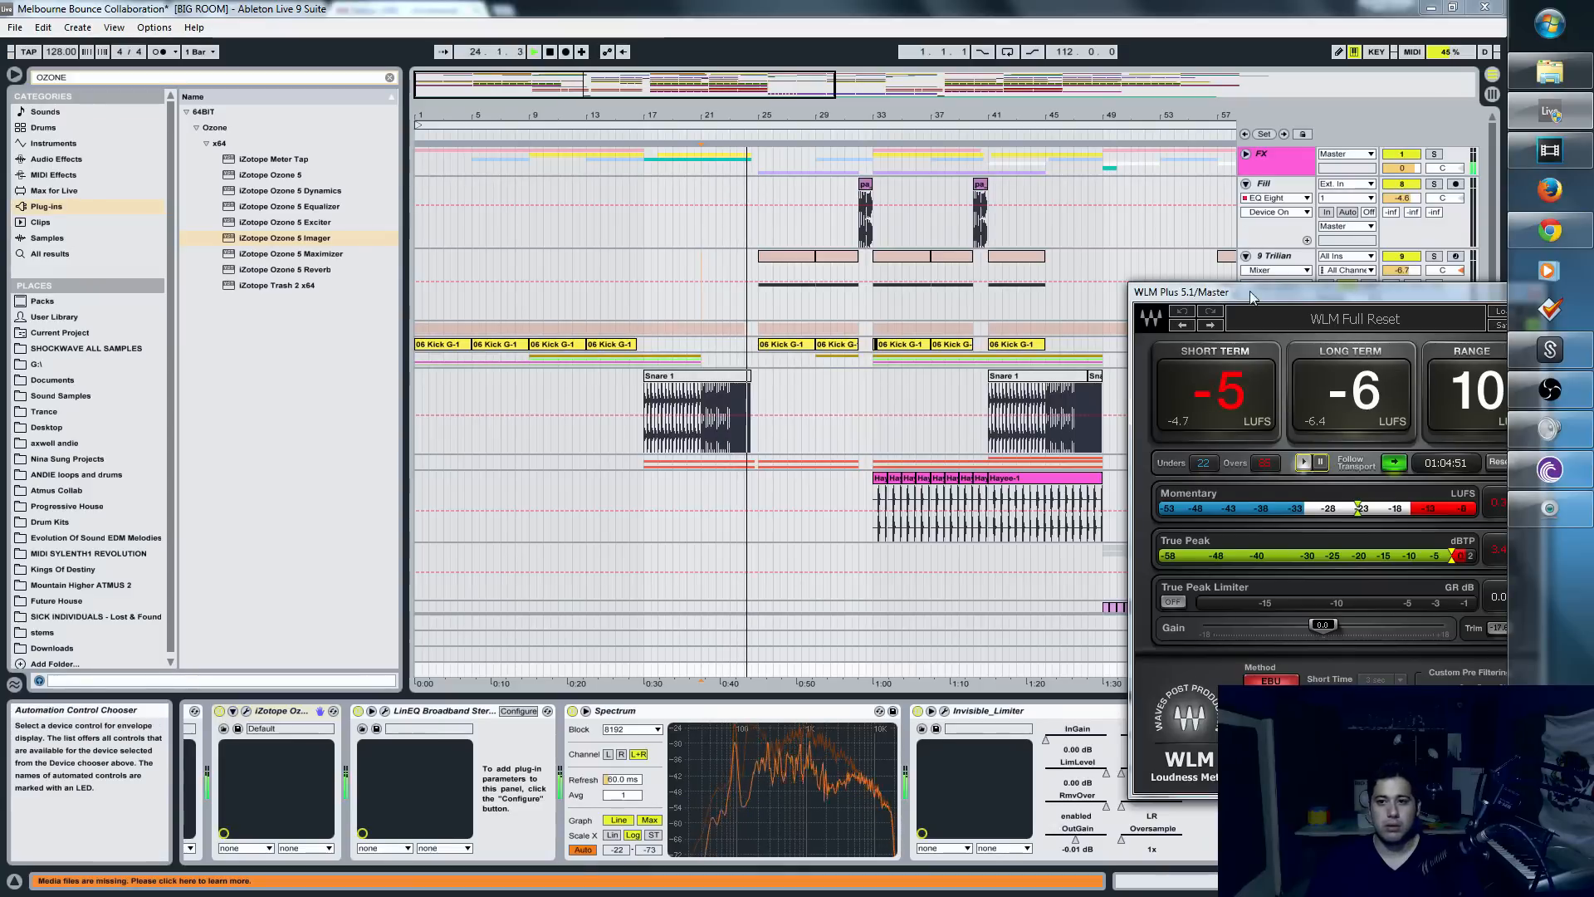
pyautogui.moveTo(1252, 296); pyautogui.dragTo(1104, 284)
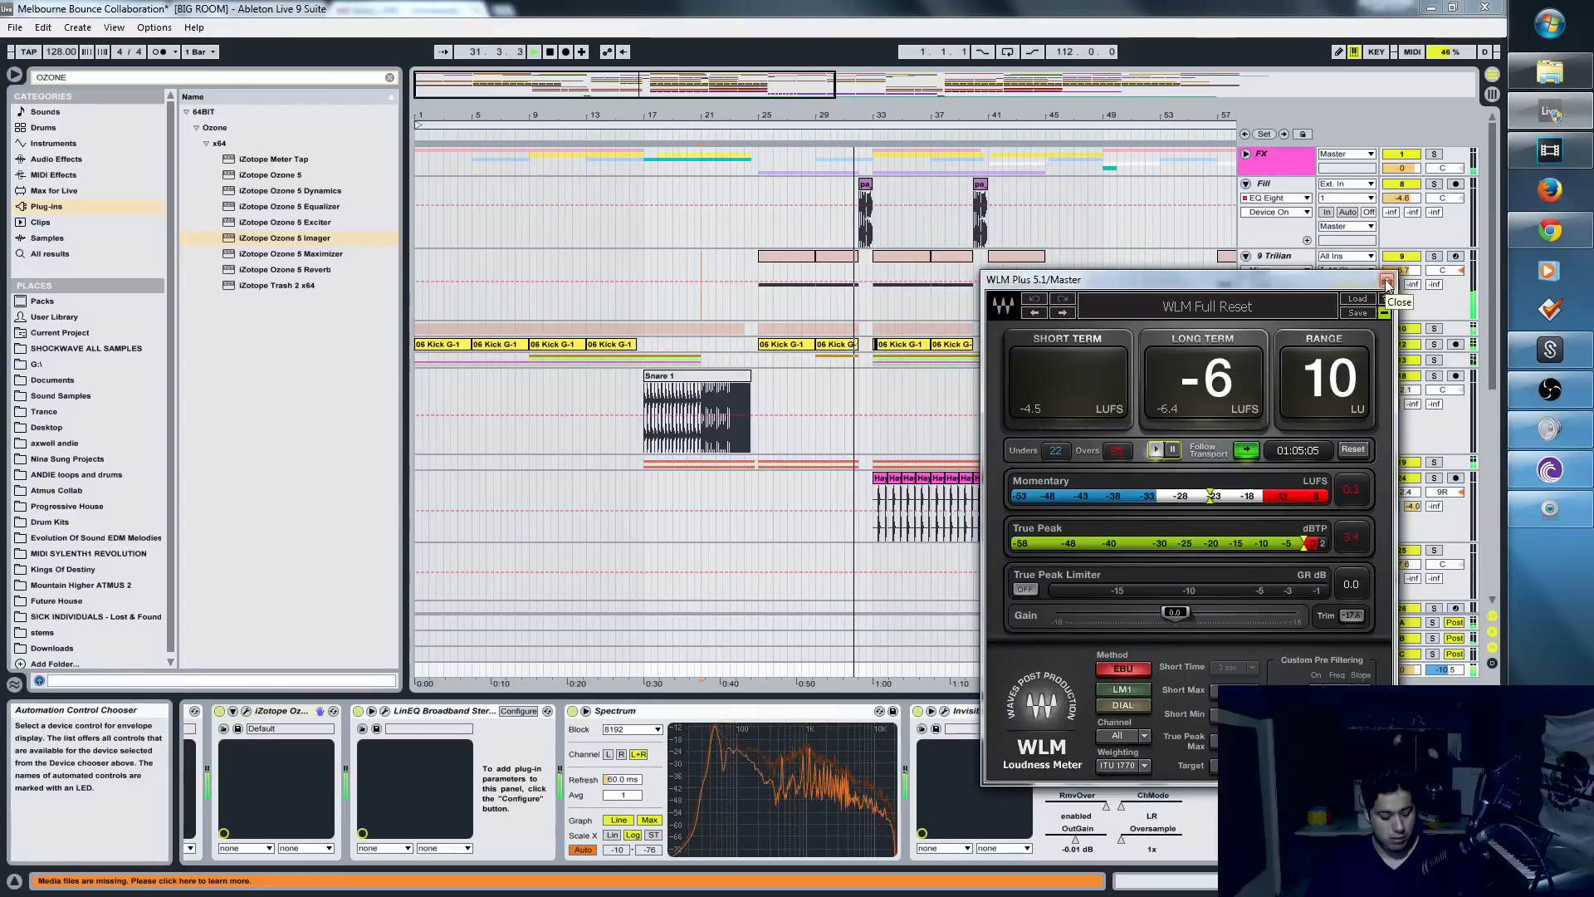
pyautogui.press('Tab')
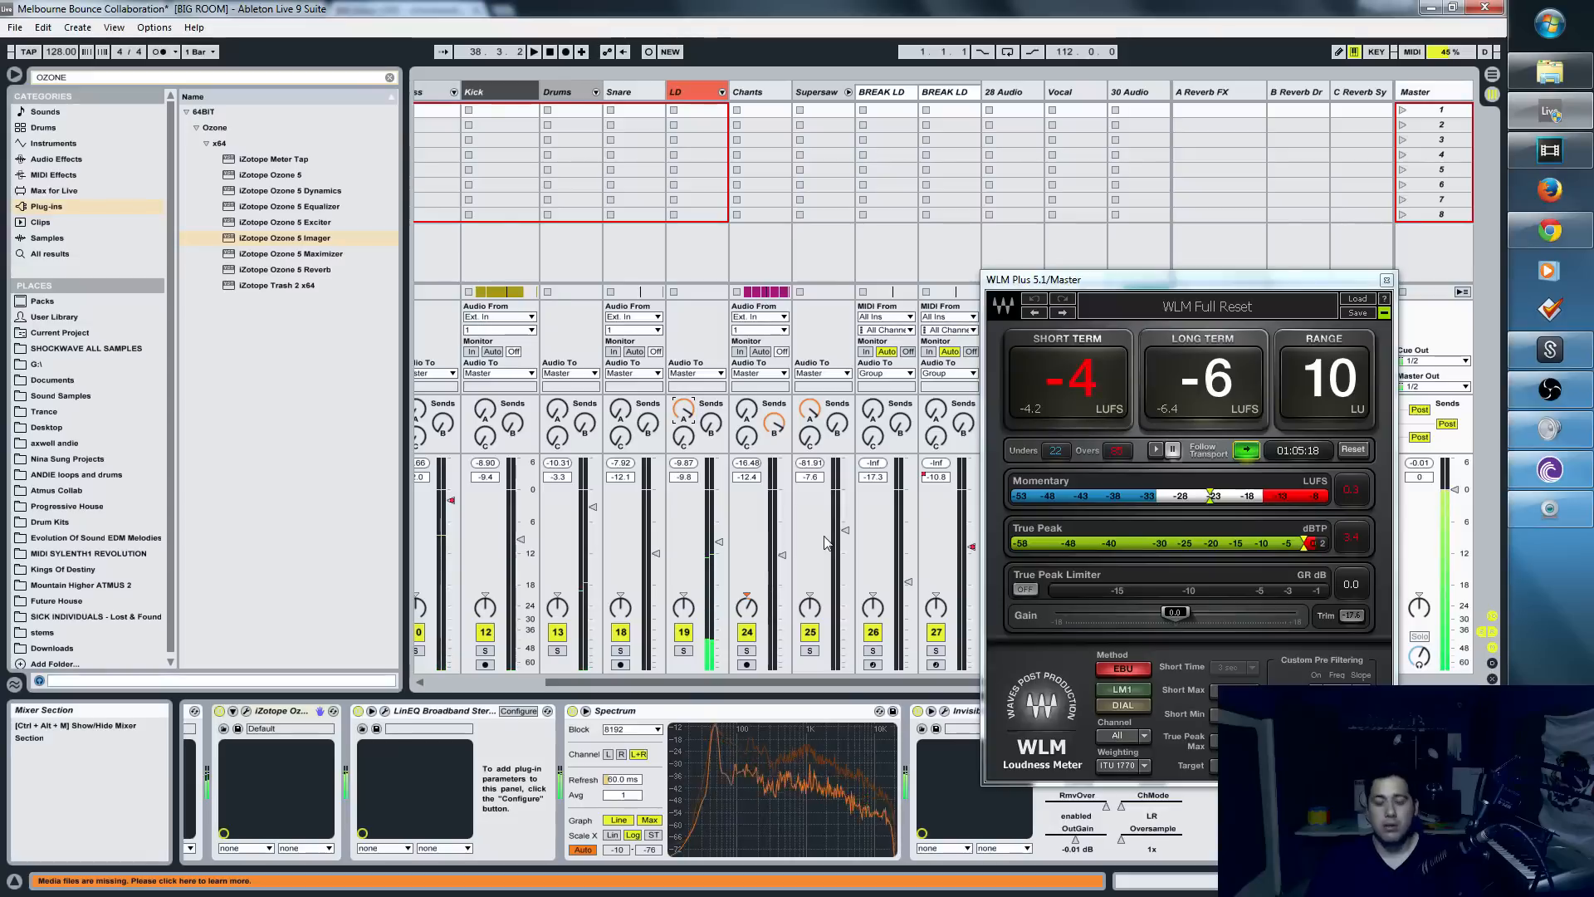
pyautogui.press('space')
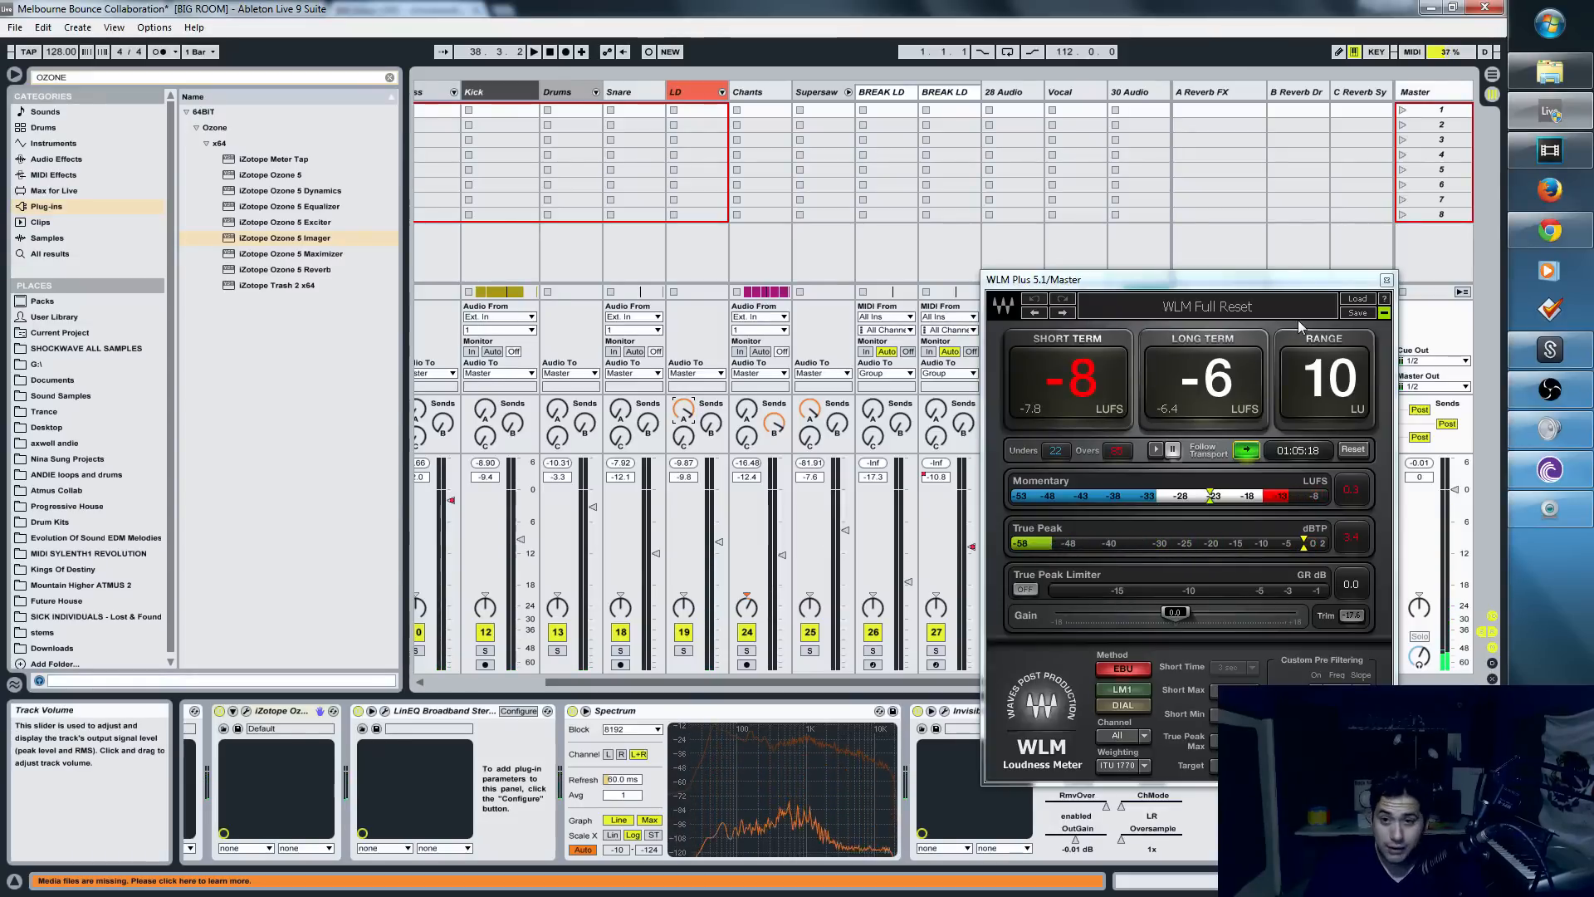
pyautogui.press('Tab')
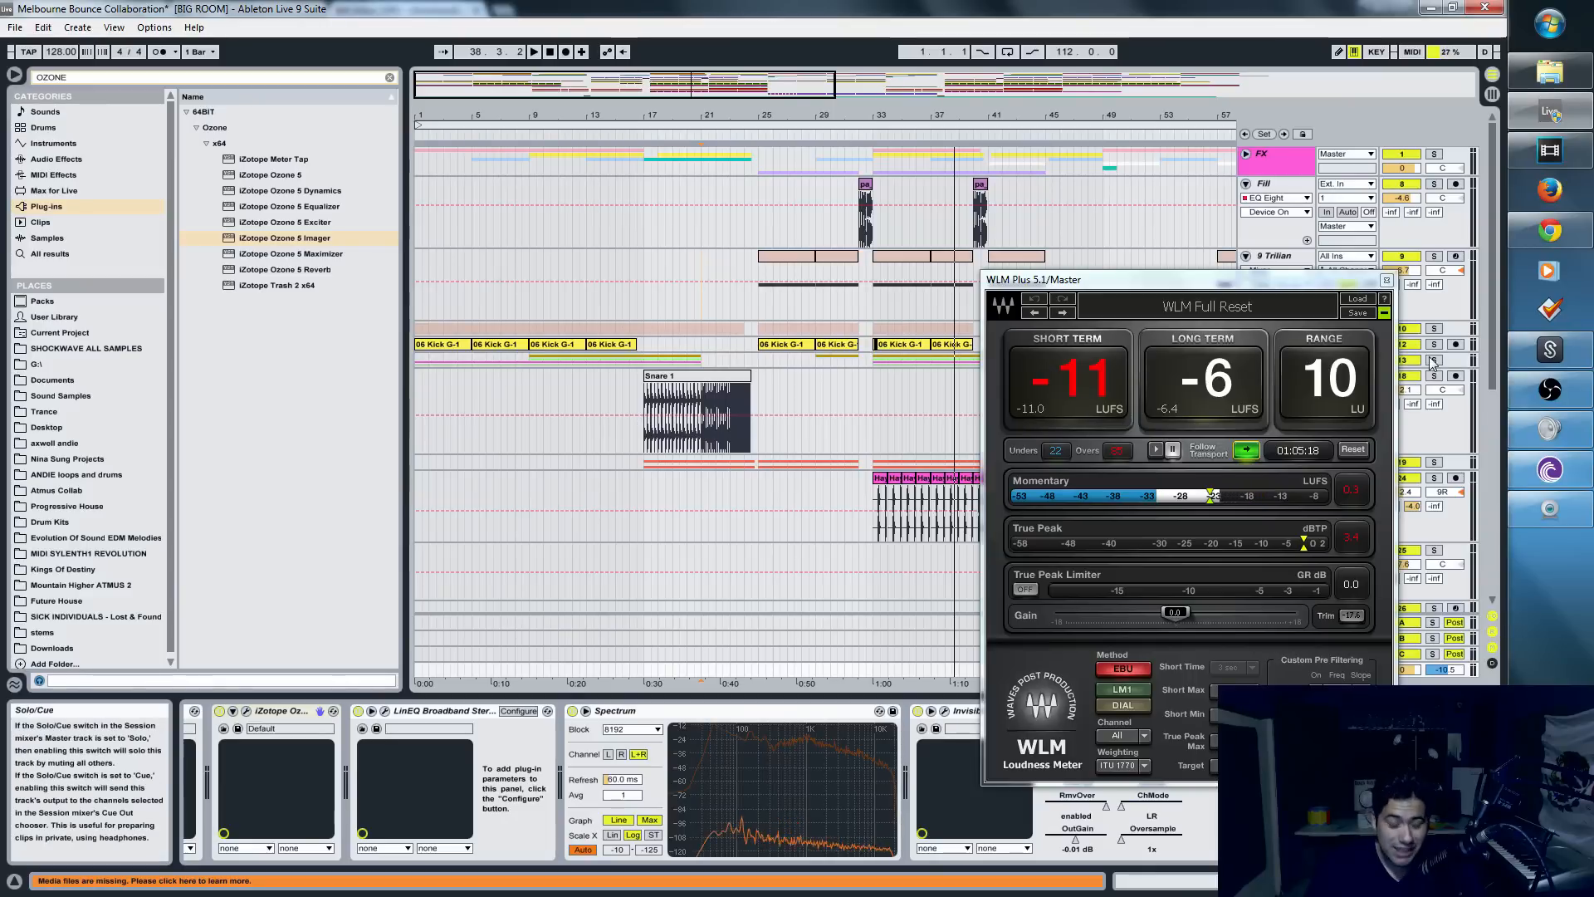
pyautogui.click(1386, 280)
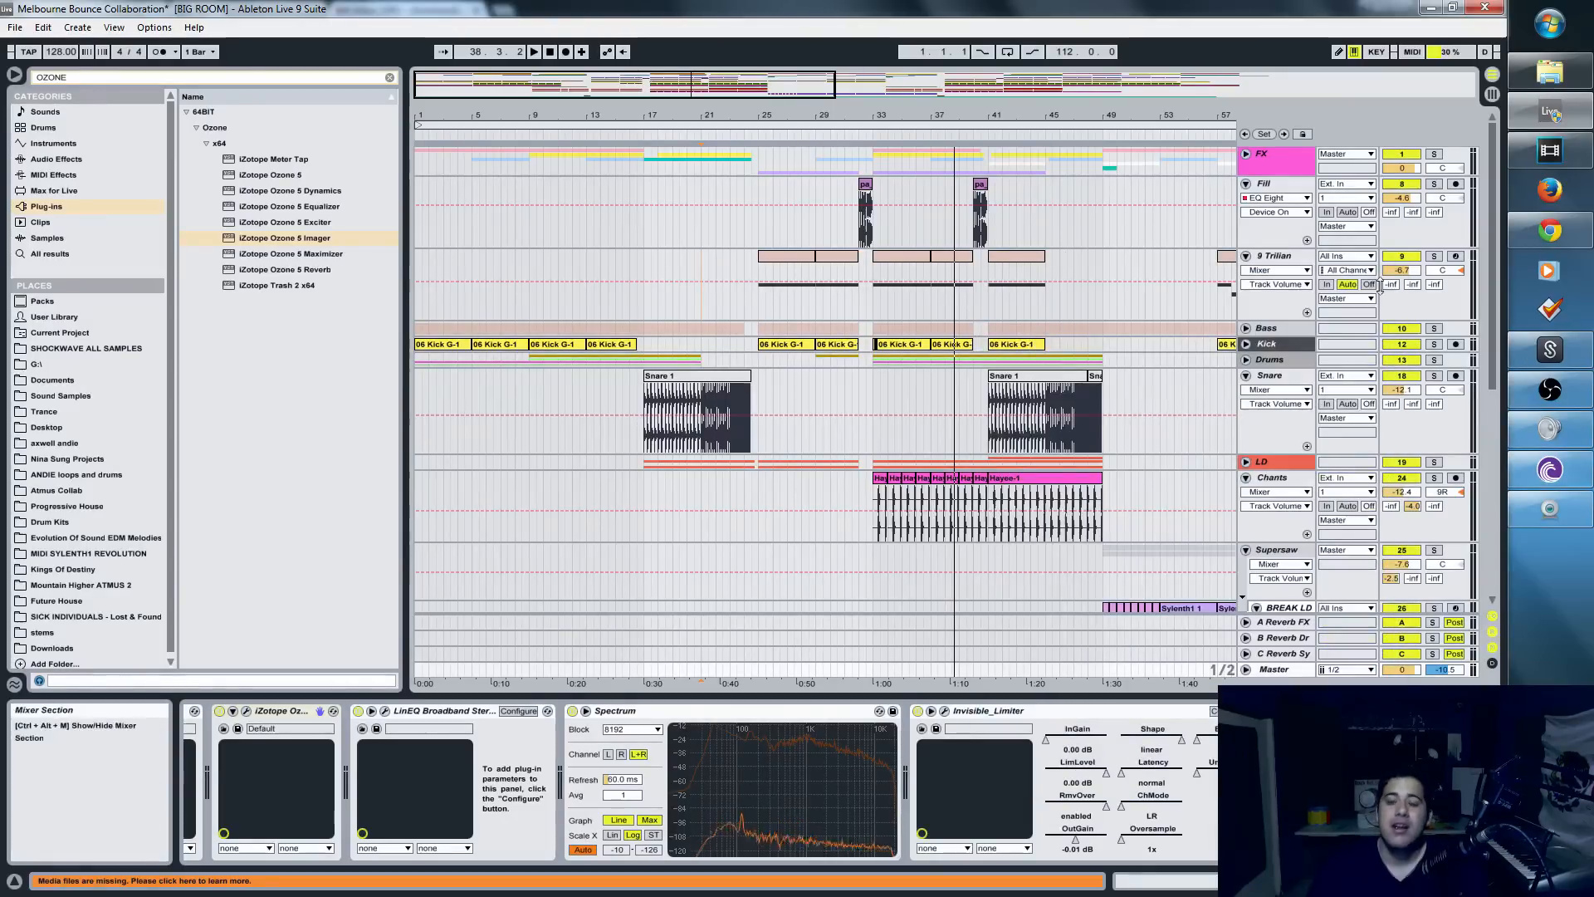
# - Show the Arrangement View in full screen
pyautogui.moveTo(749, 89); pyautogui.dragTo(691, 80)
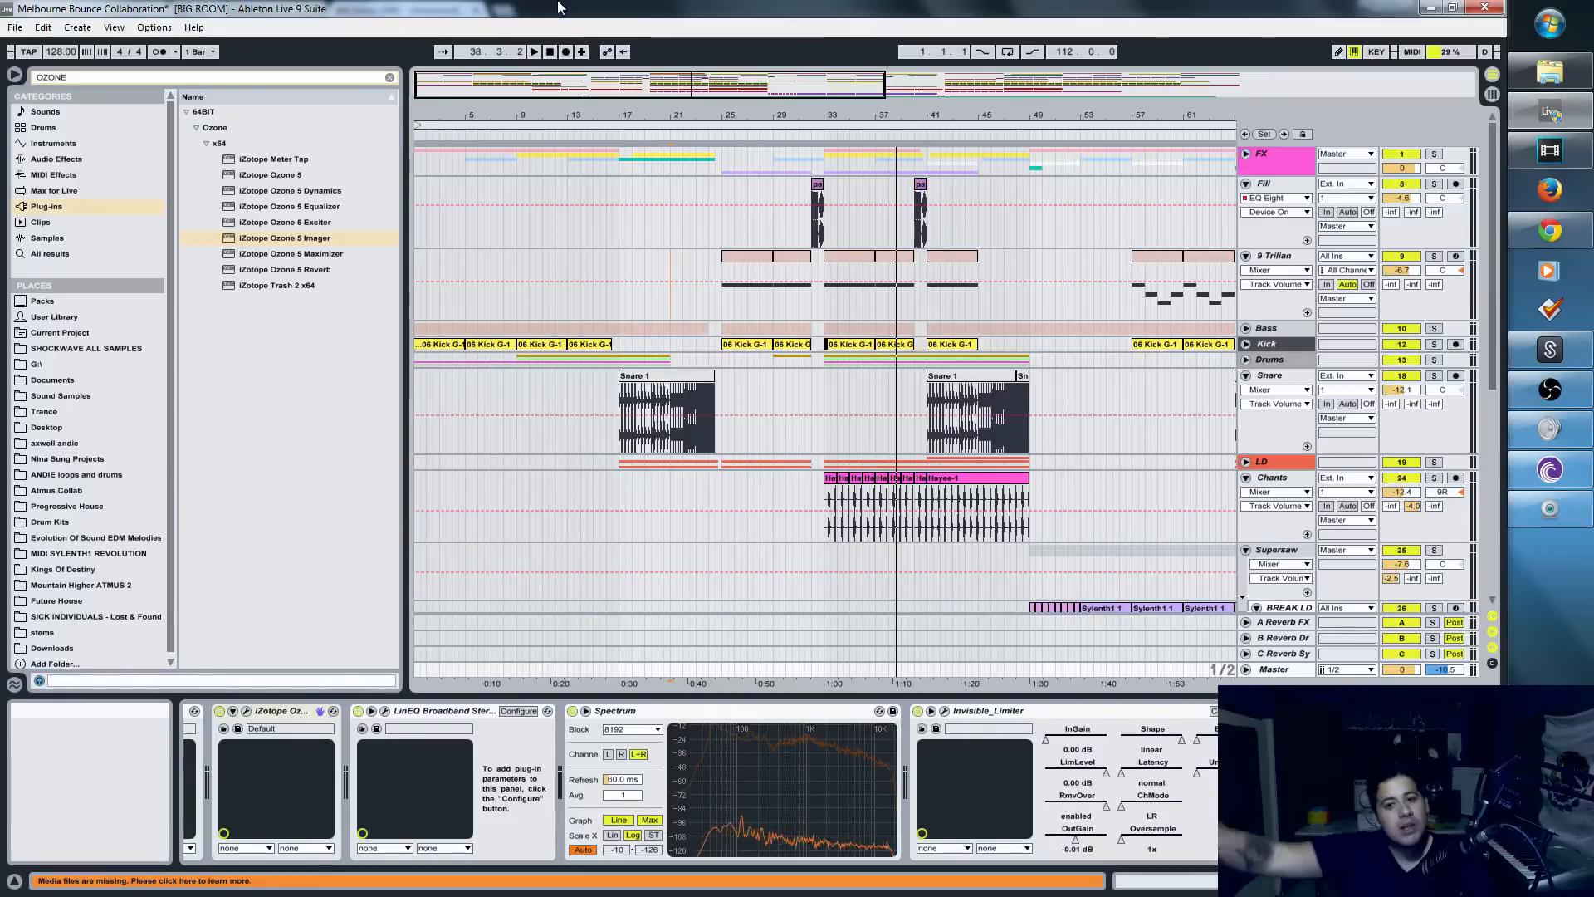
pyautogui.press('Tab')
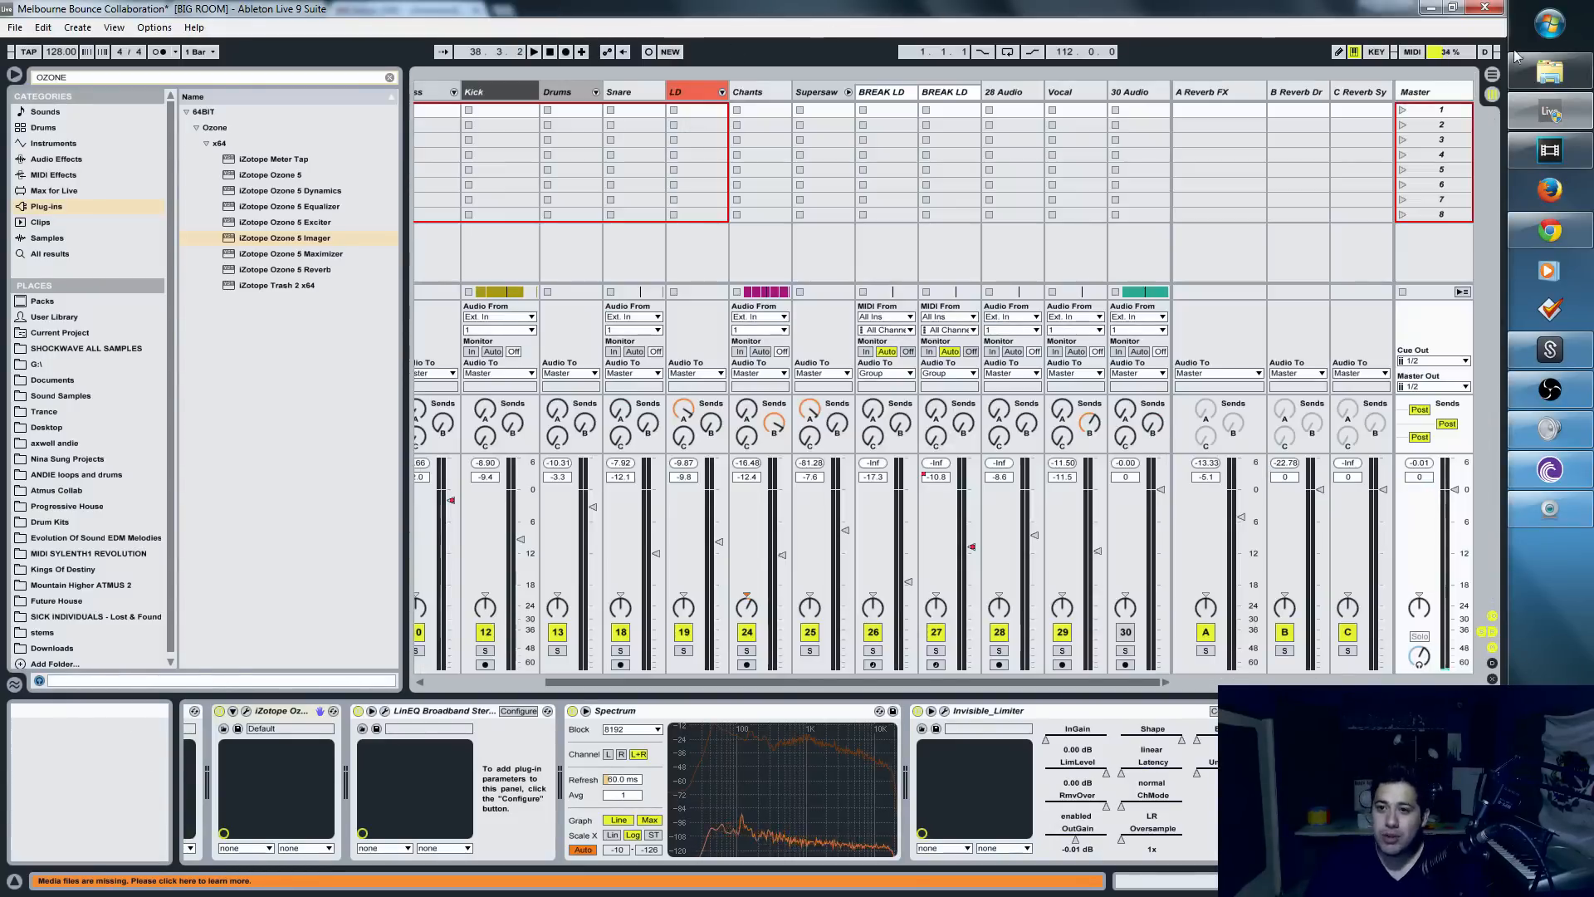
pyautogui.press('Tab')
pyautogui.moveTo(795, 97); pyautogui.dragTo(833, 86)
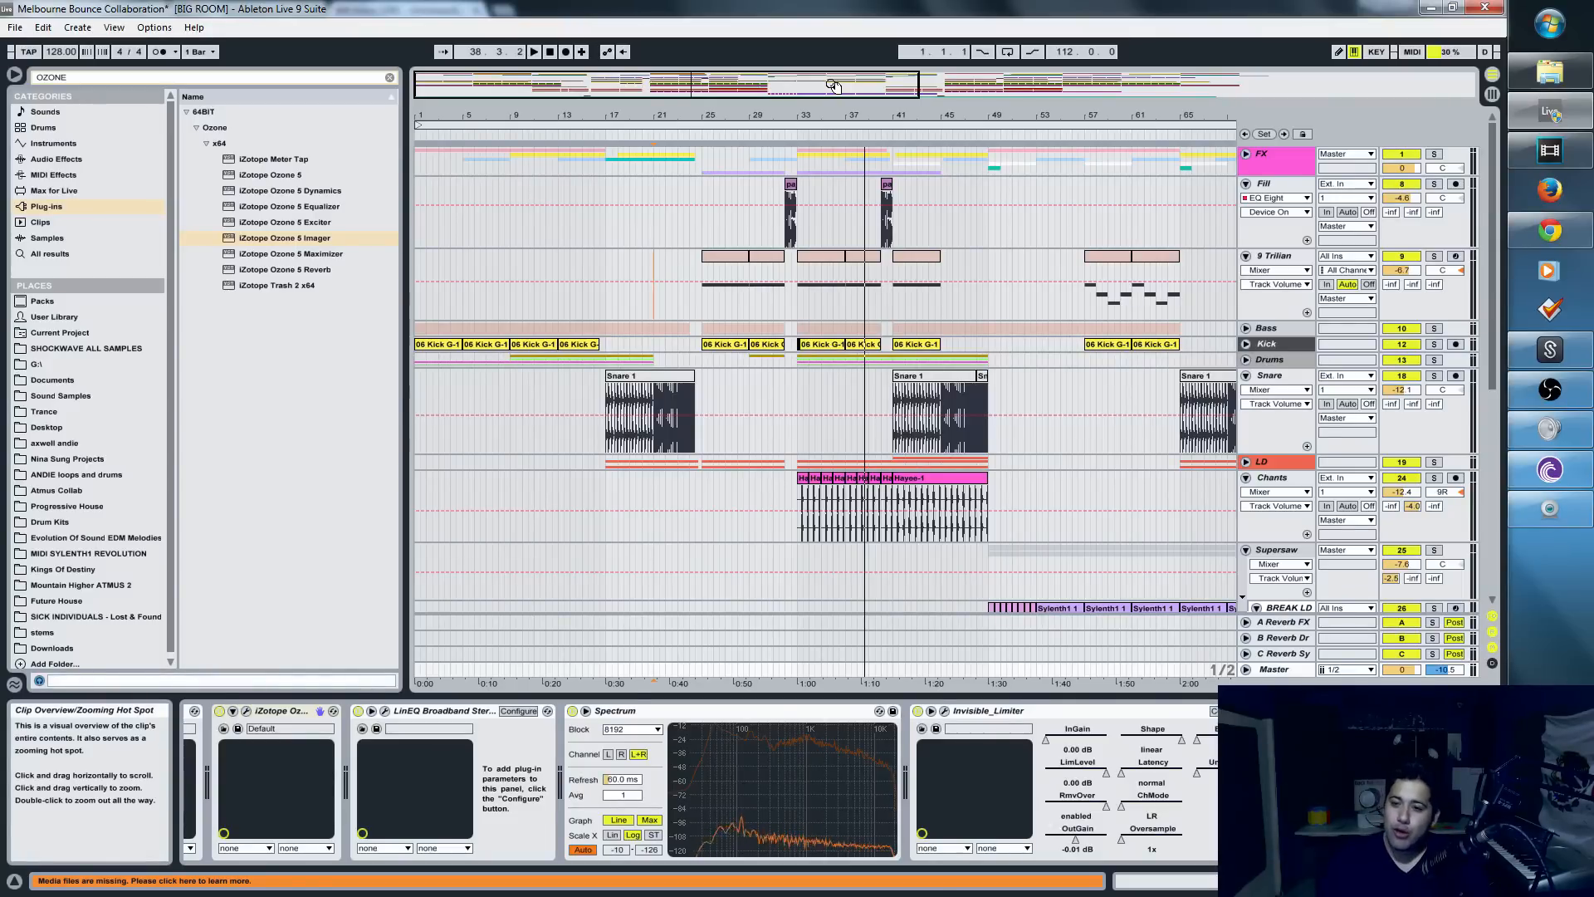
pyautogui.click(117, 27)
pyautogui.click(141, 43)
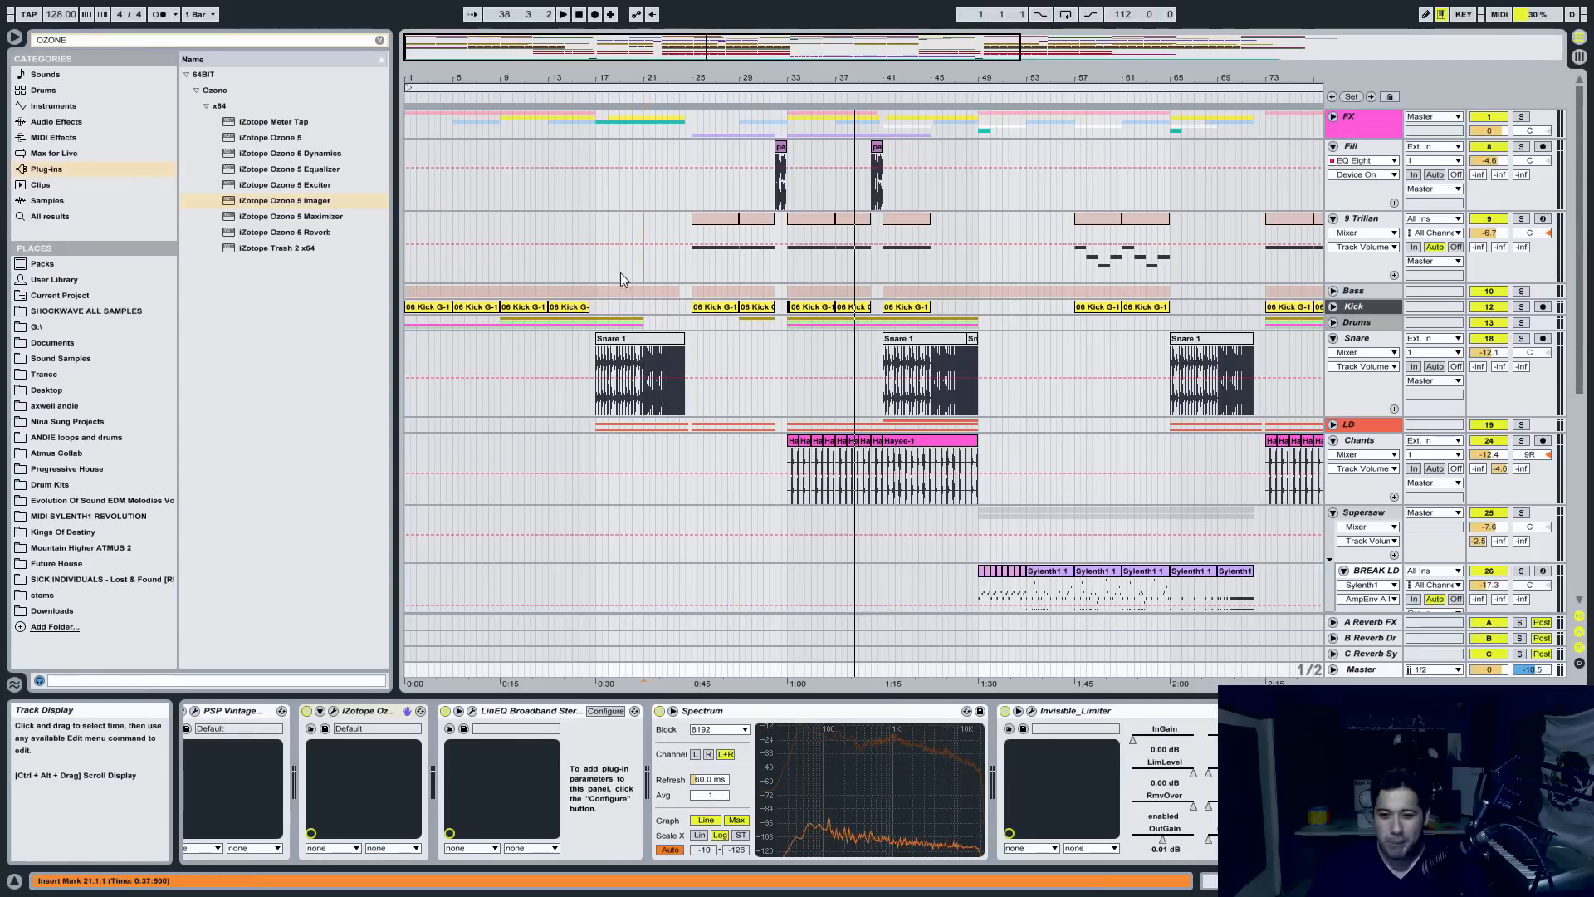
pyautogui.moveTo(759, 43); pyautogui.dragTo(894, 61)
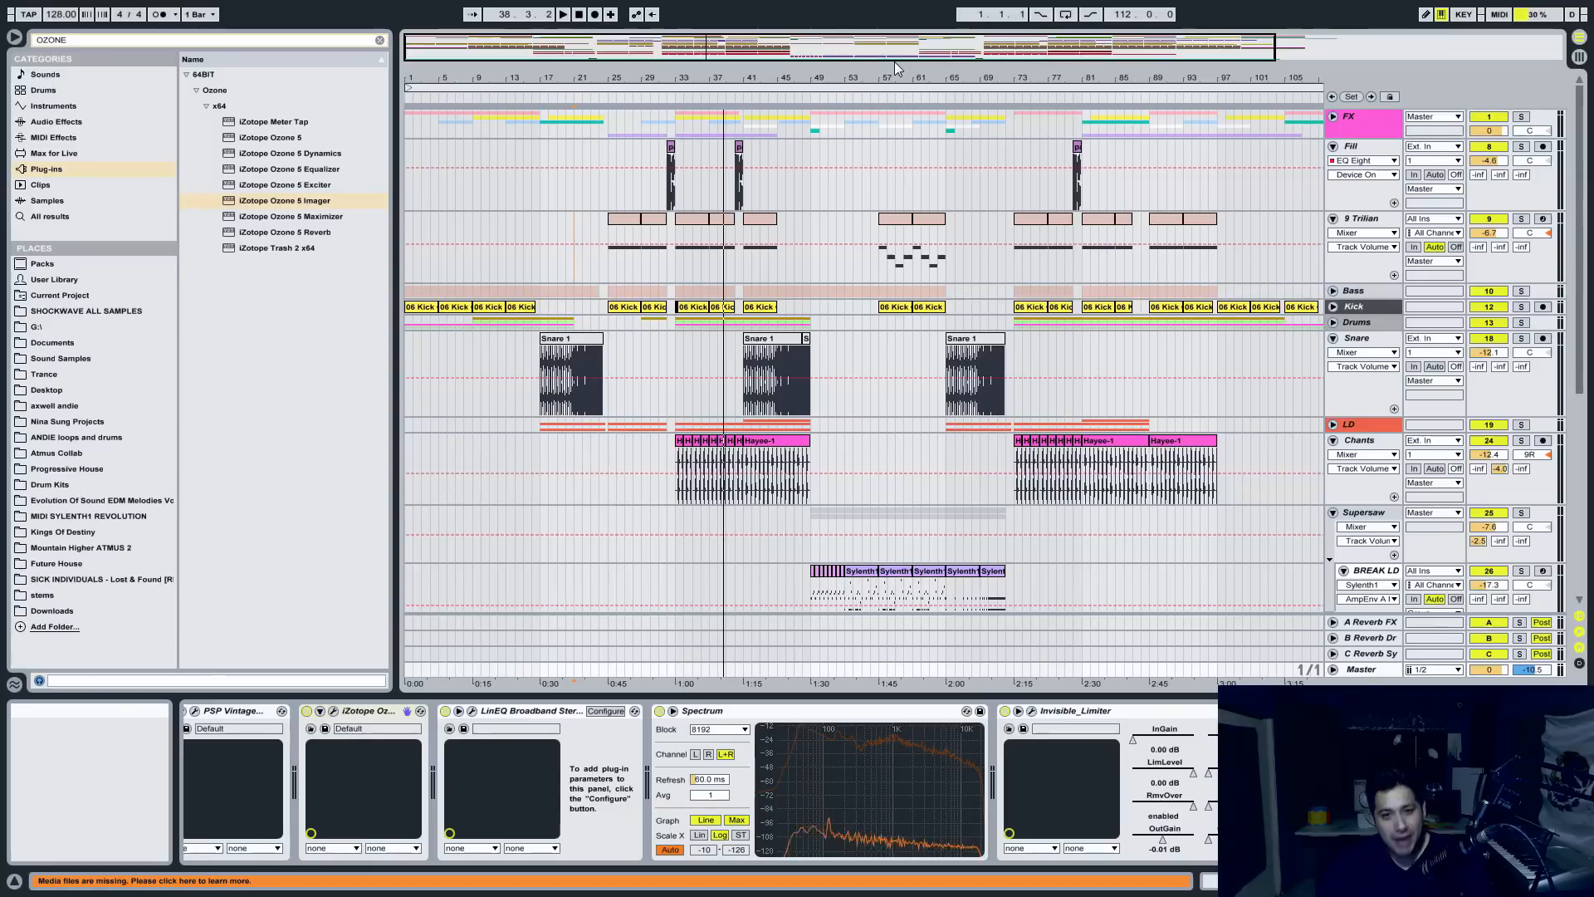
pyautogui.moveTo(832, 40); pyautogui.dragTo(768, 232)
pyautogui.doubleClick(784, 43)
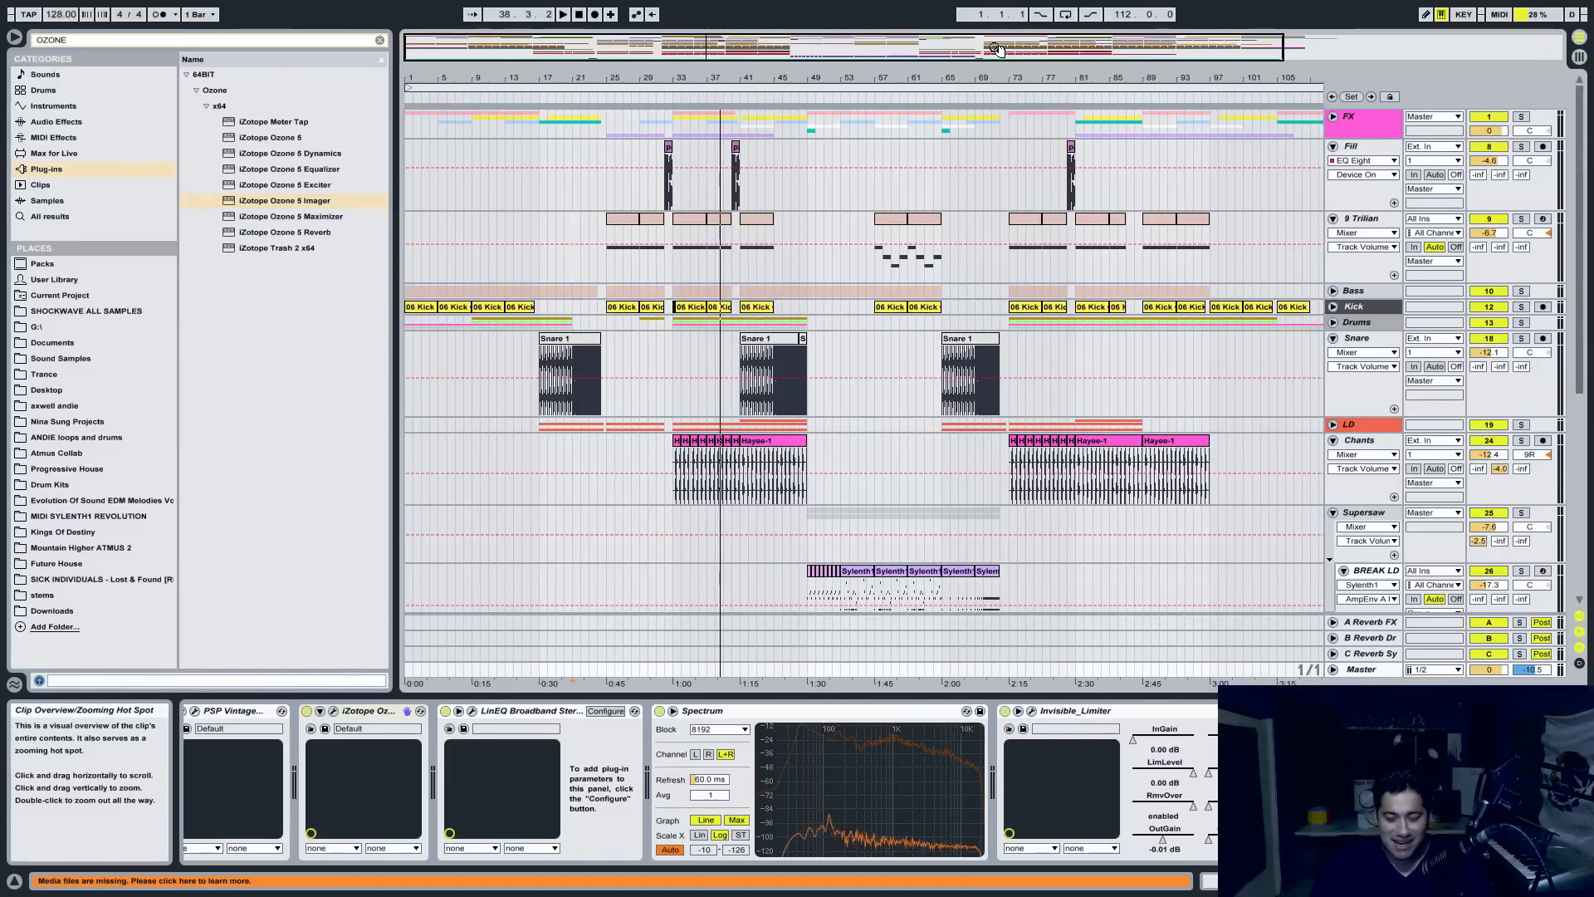
# - Open the WLM Plus loudness meter from the Master track's chain in the Session View, check its readings, and close it
pyautogui.press('Tab')
pyautogui.press('Tab')
pyautogui.press('Tab')
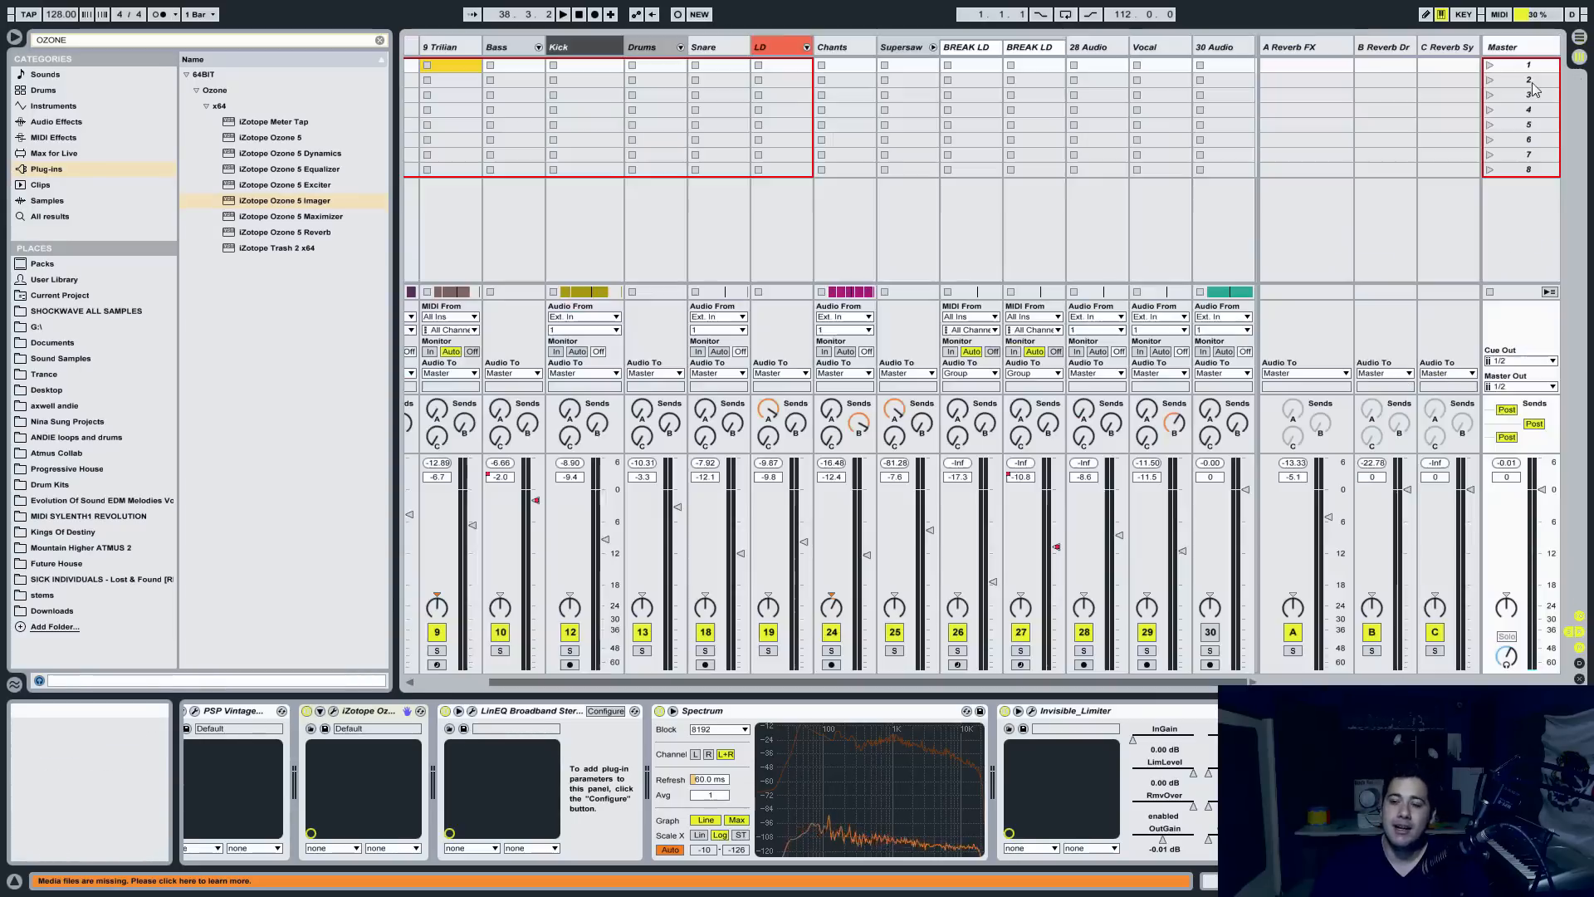
pyautogui.click(1532, 88)
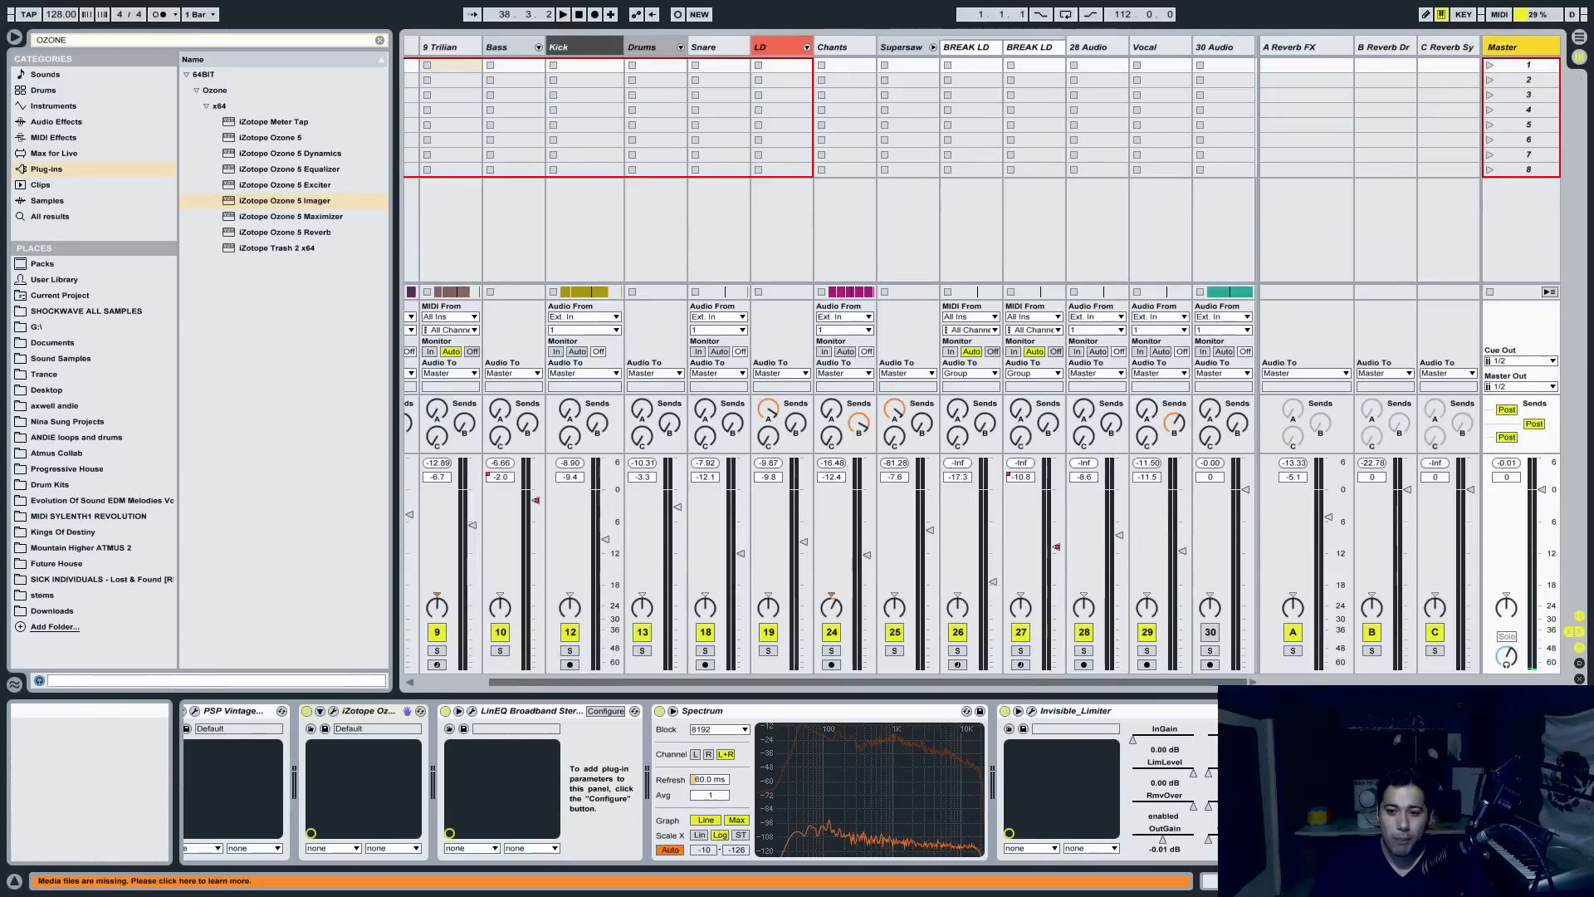
pyautogui.click(1353, 710)
pyautogui.click(1327, 711)
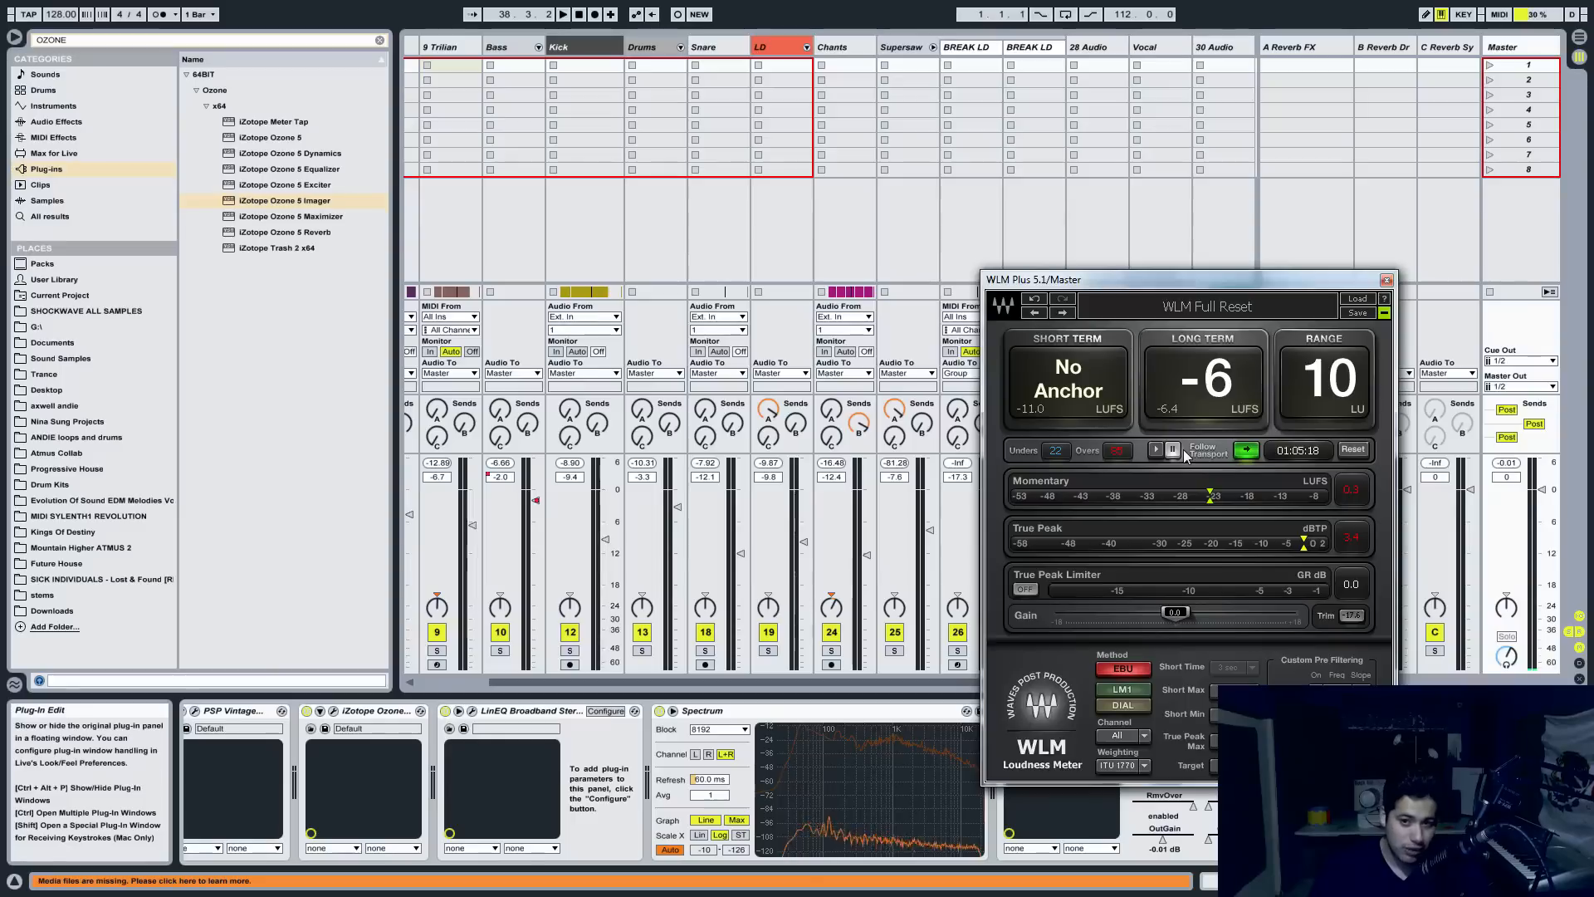
pyautogui.click(1386, 279)
# - Return to the Arrangement View, place the insert marker at bar 40, and show the Fill track's devices
pyautogui.press('Tab')
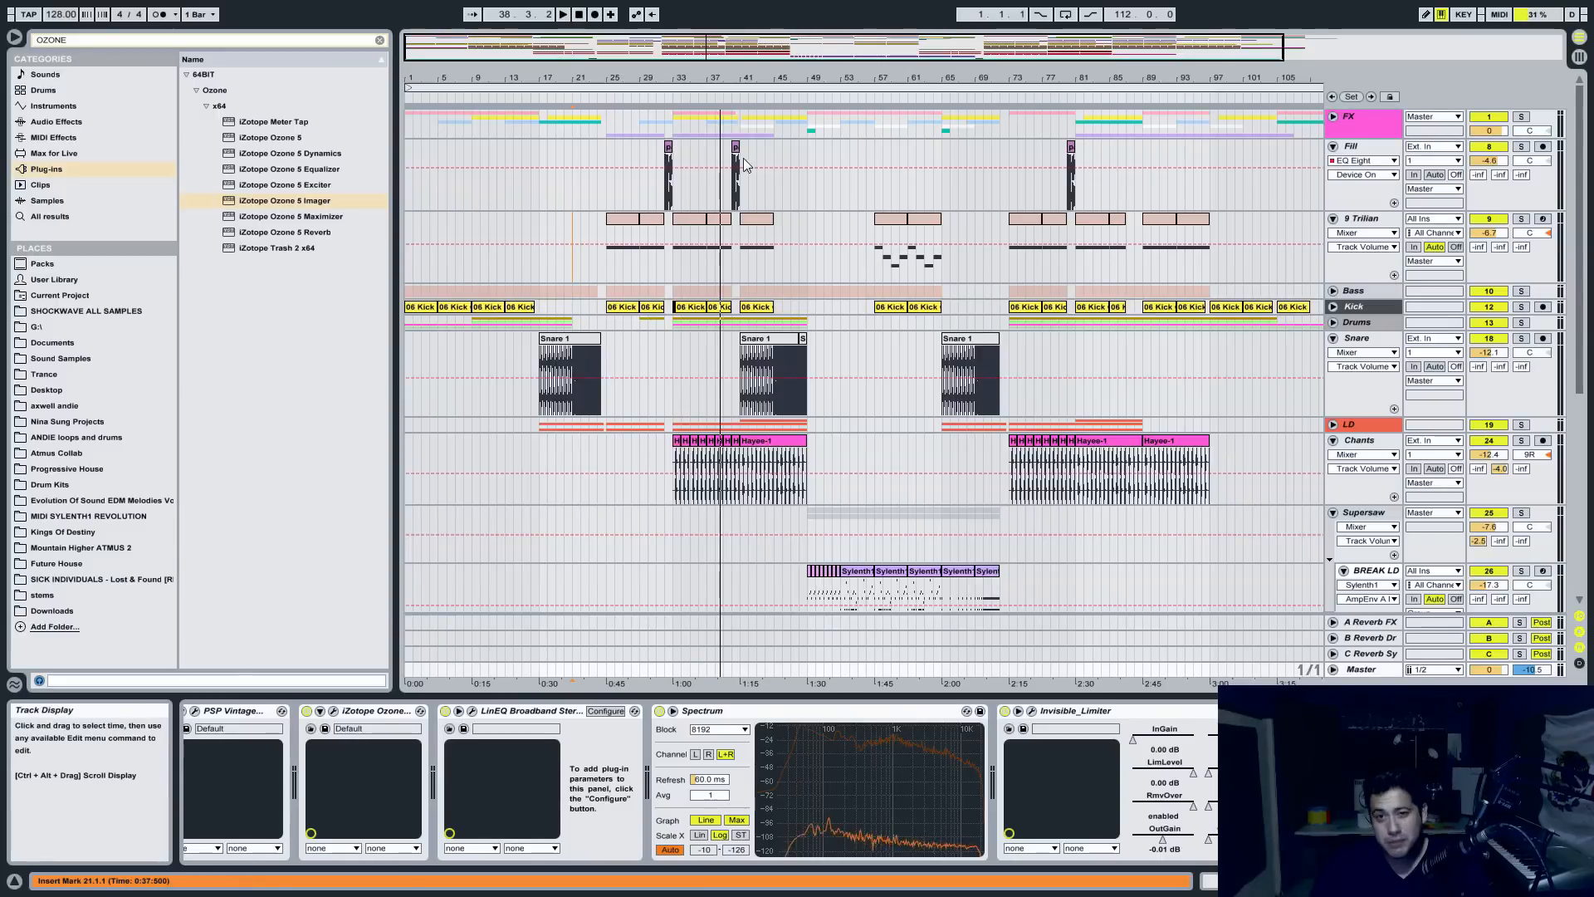
pyautogui.moveTo(758, 46)
pyautogui.mouseDown()
pyautogui.moveTo(758, 79)
pyautogui.moveTo(758, 33)
pyautogui.mouseUp()
pyautogui.click(1350, 146)
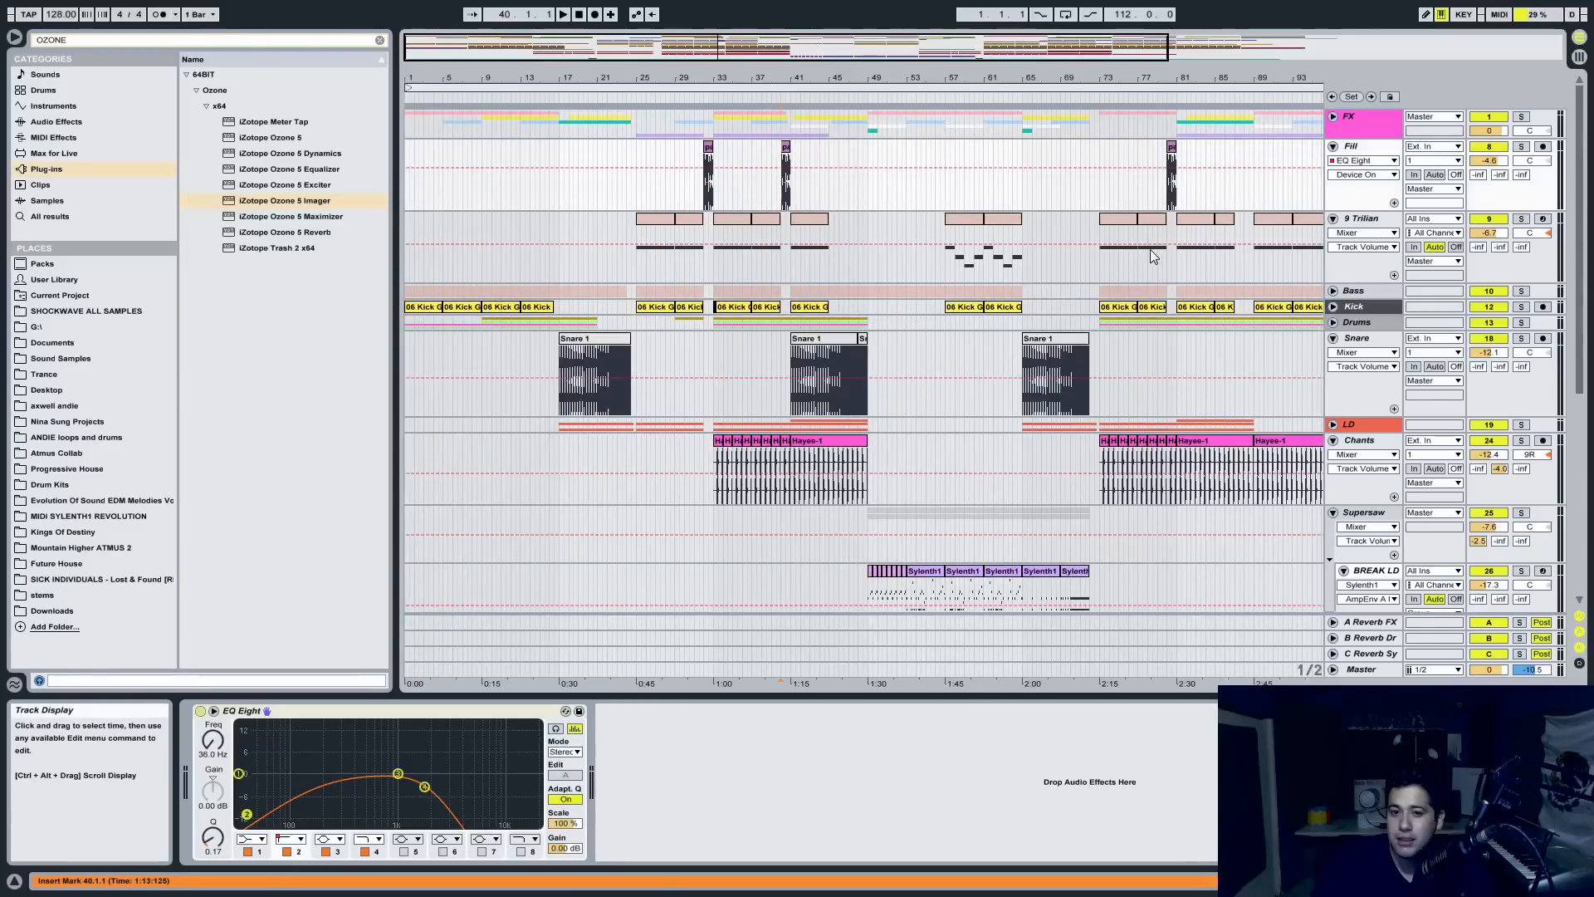
# - Open The Glue compressor at the start of the Master track's chain, review its settings, and close it
pyautogui.press('Tab')
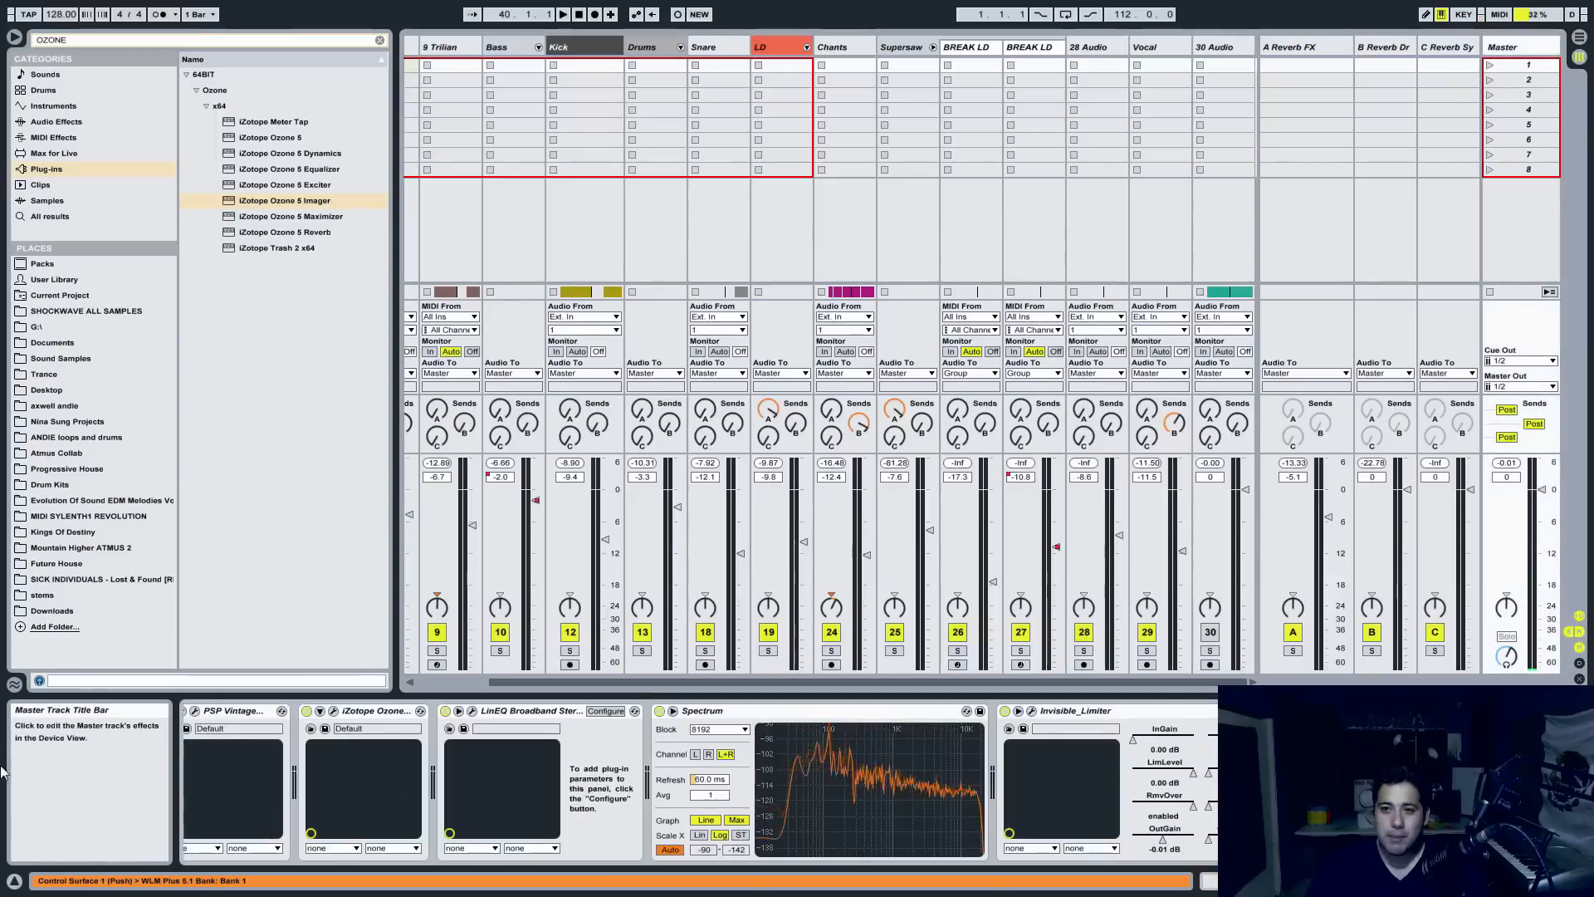
pyautogui.hscroll(-10, 291, 747)
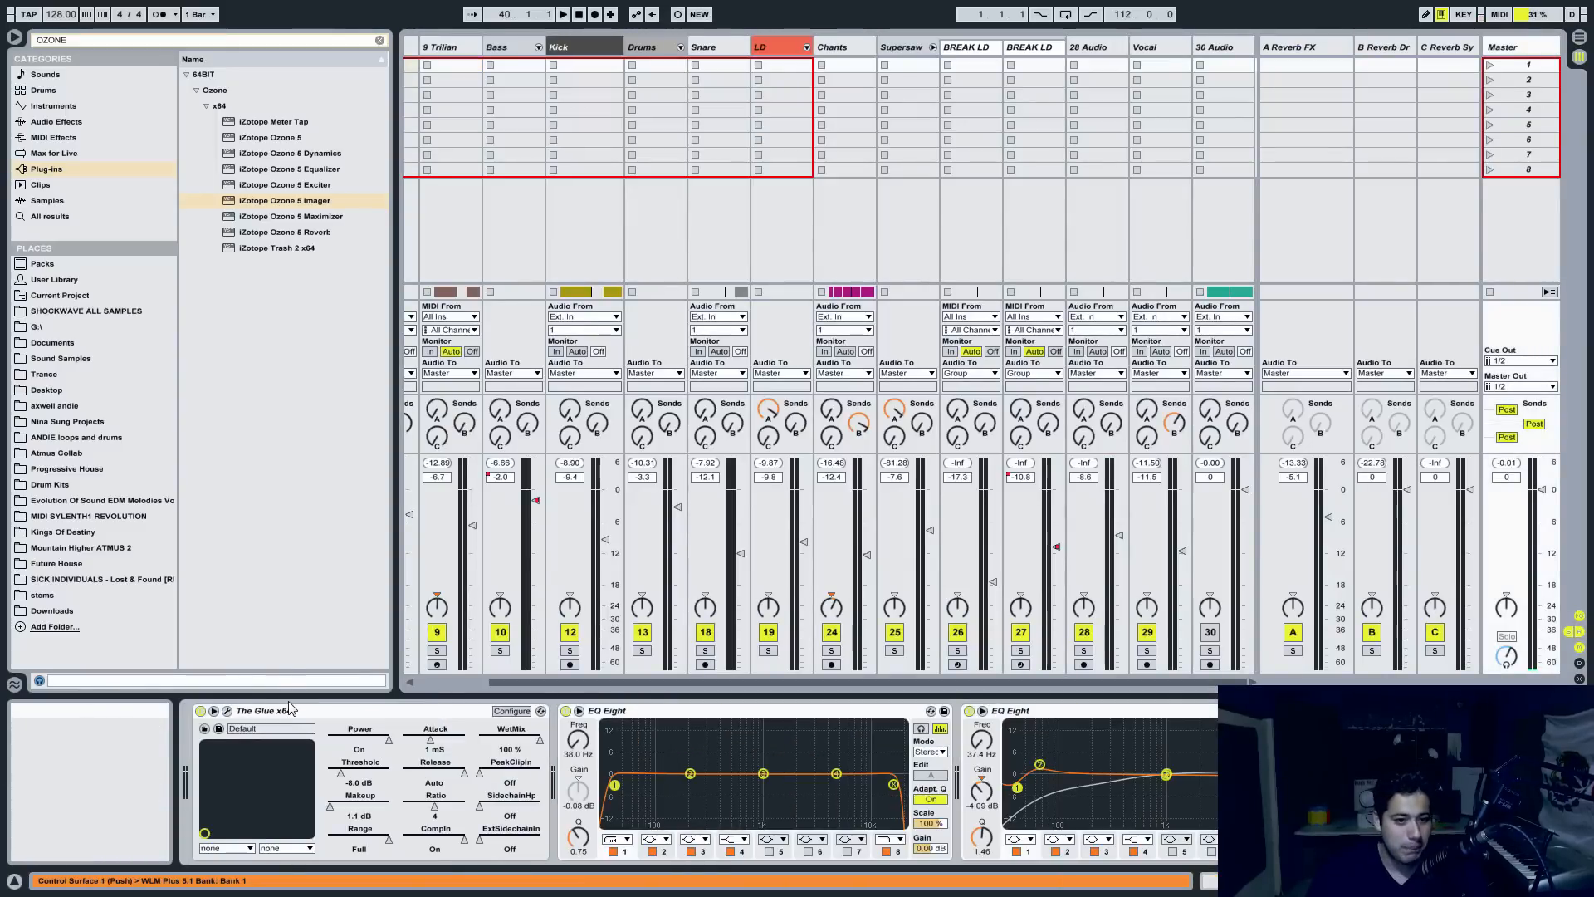
pyautogui.click(229, 712)
pyautogui.moveTo(1001, 277); pyautogui.dragTo(661, 278)
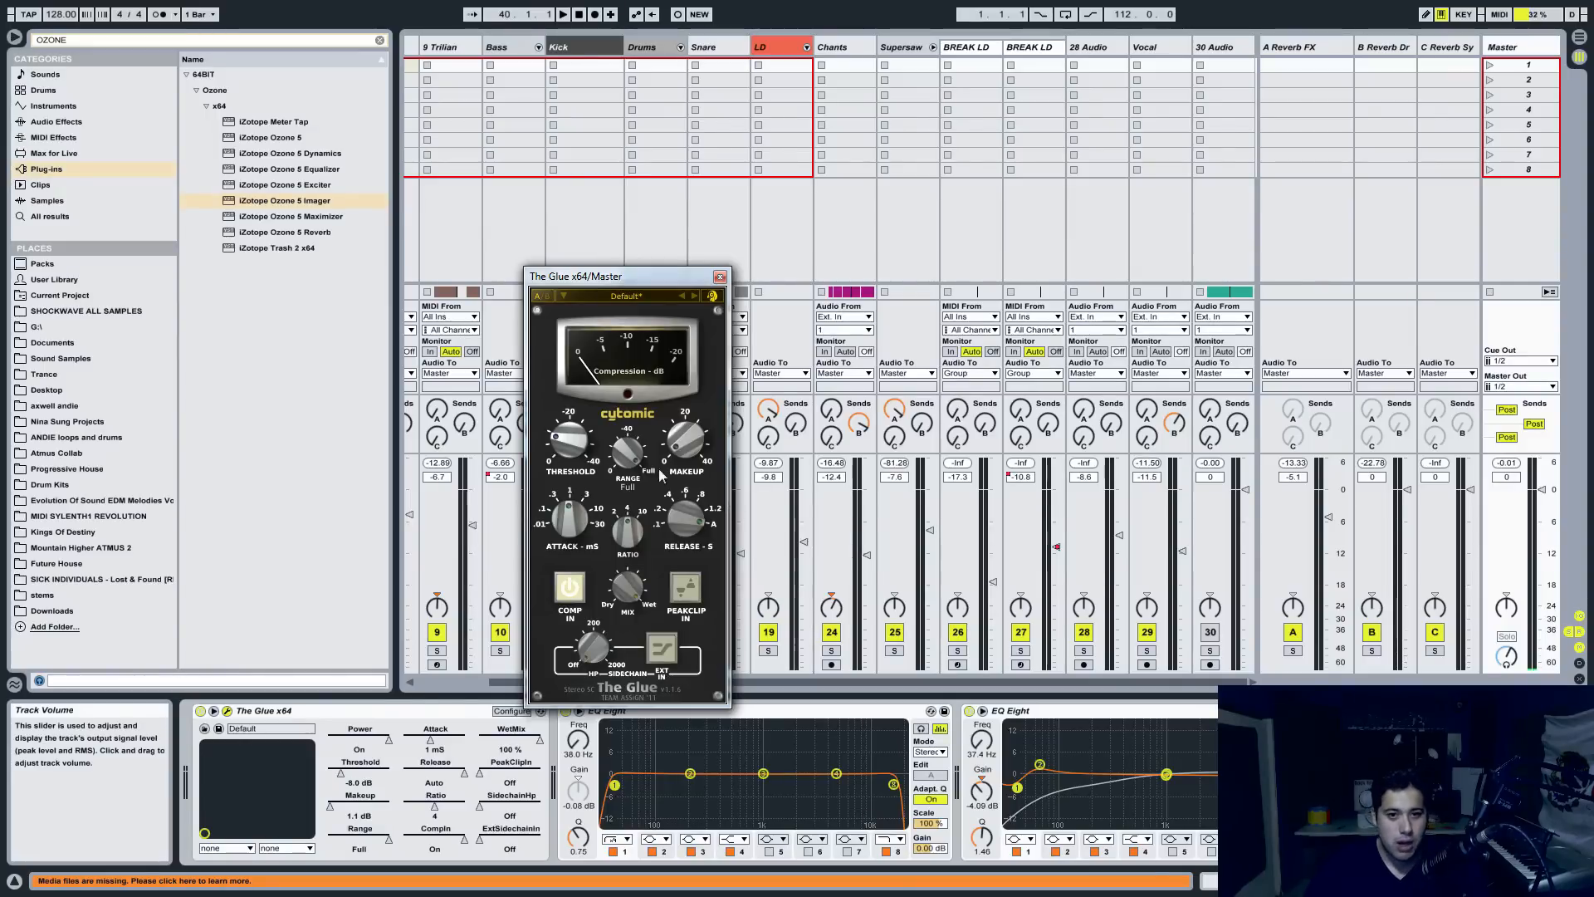
pyautogui.moveTo(581, 444)
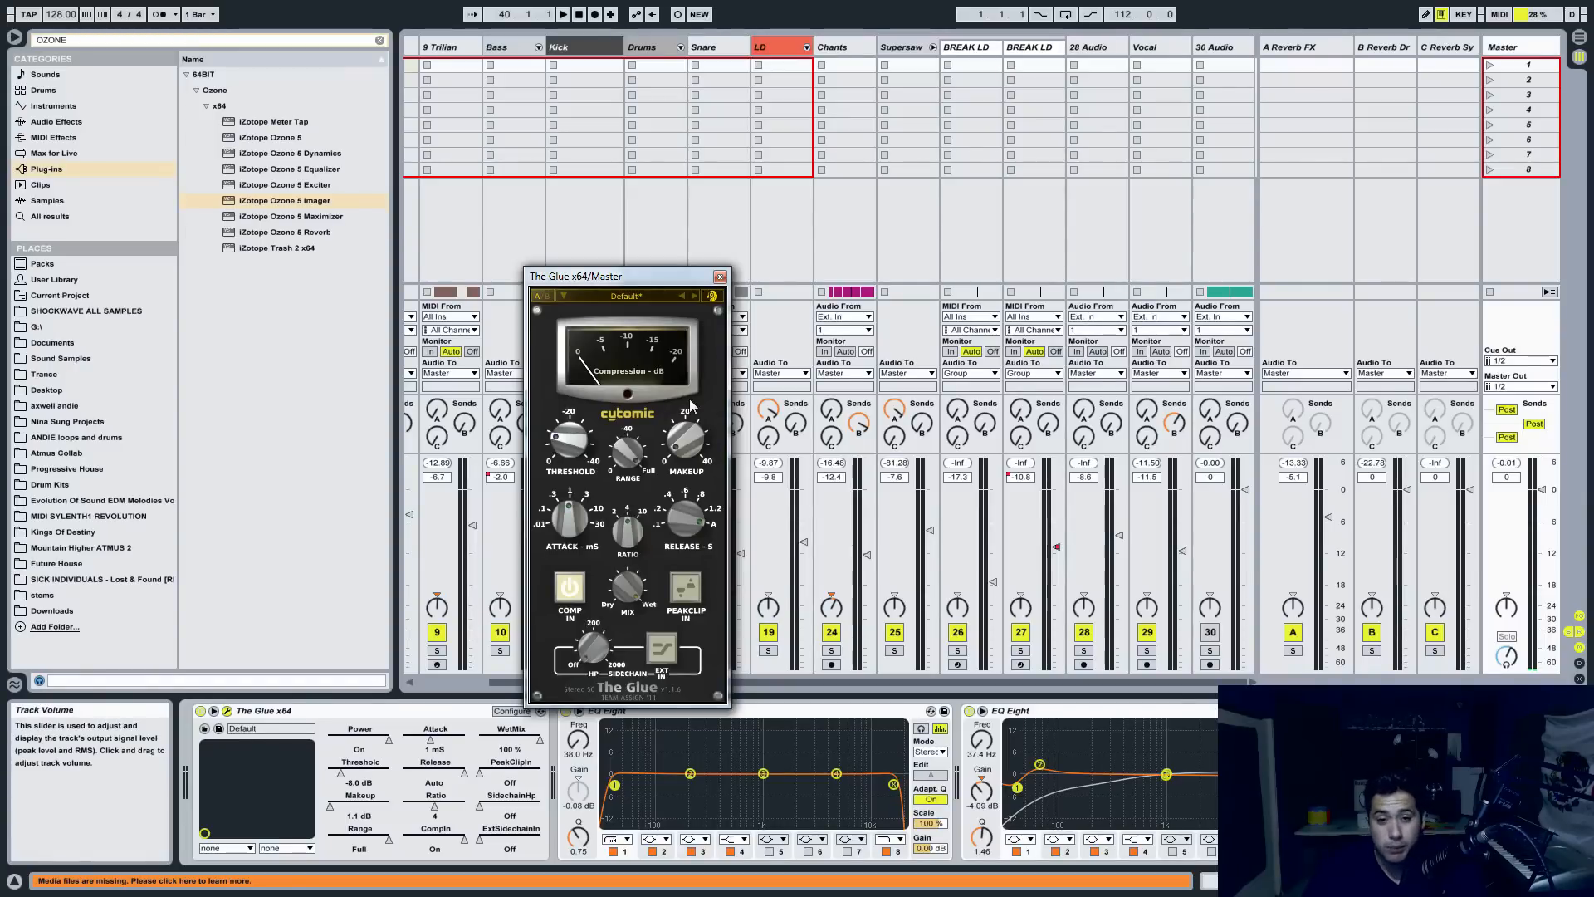
pyautogui.moveTo(618, 276); pyautogui.dragTo(554, 293)
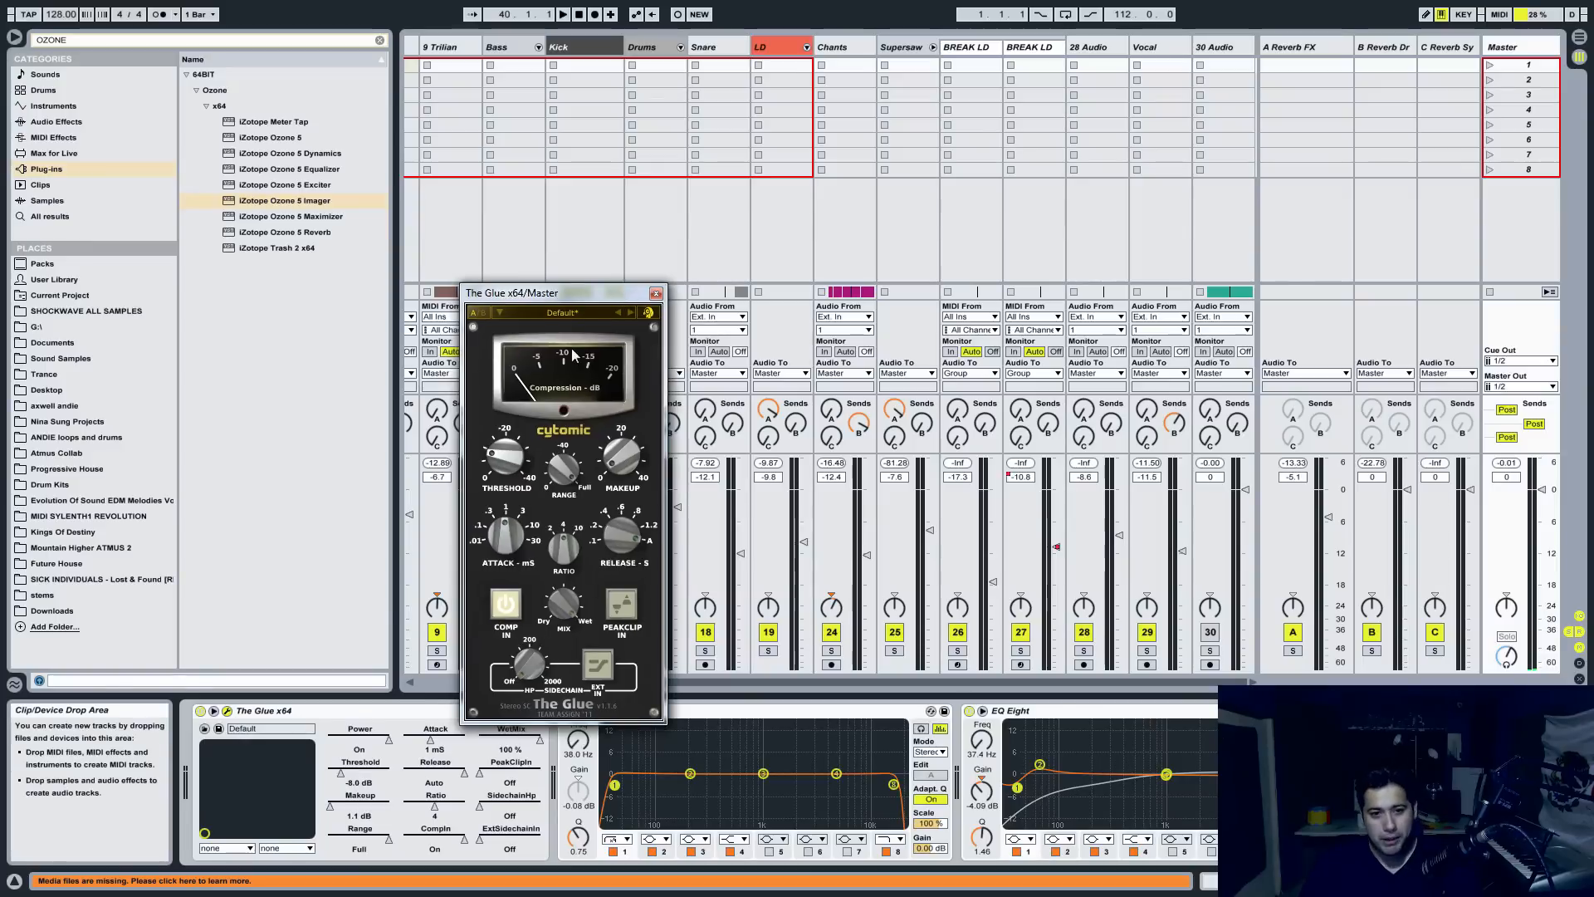
pyautogui.click(655, 293)
# - Inspect the high-cut band 8 and low-cut band 1 of the Master chain's first EQ Eight
pyautogui.click(648, 711)
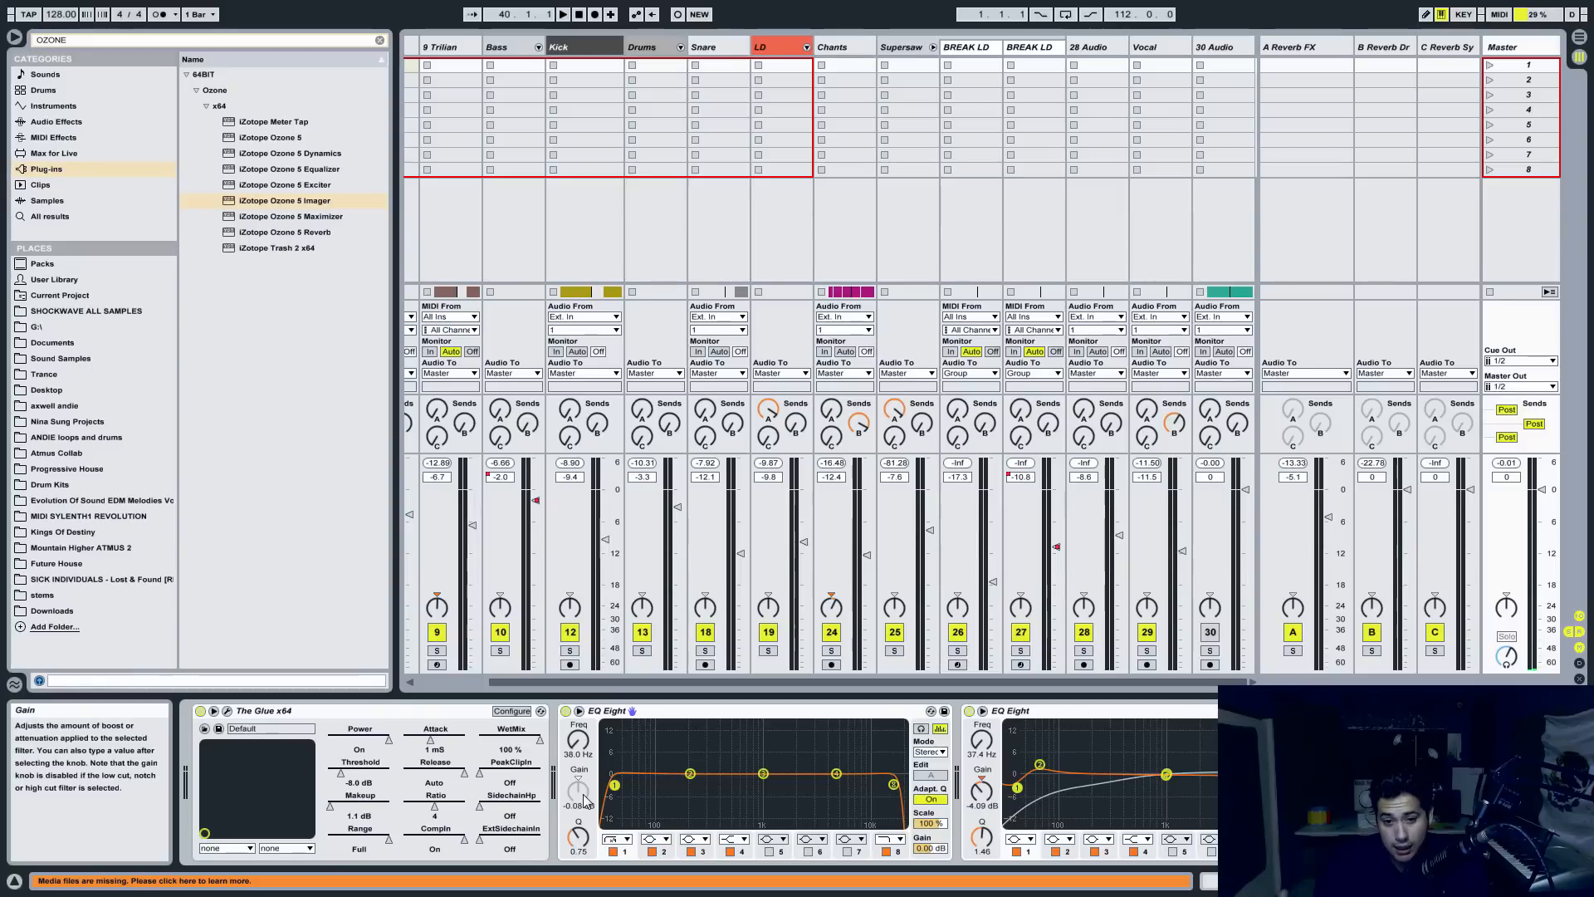
pyautogui.click(893, 784)
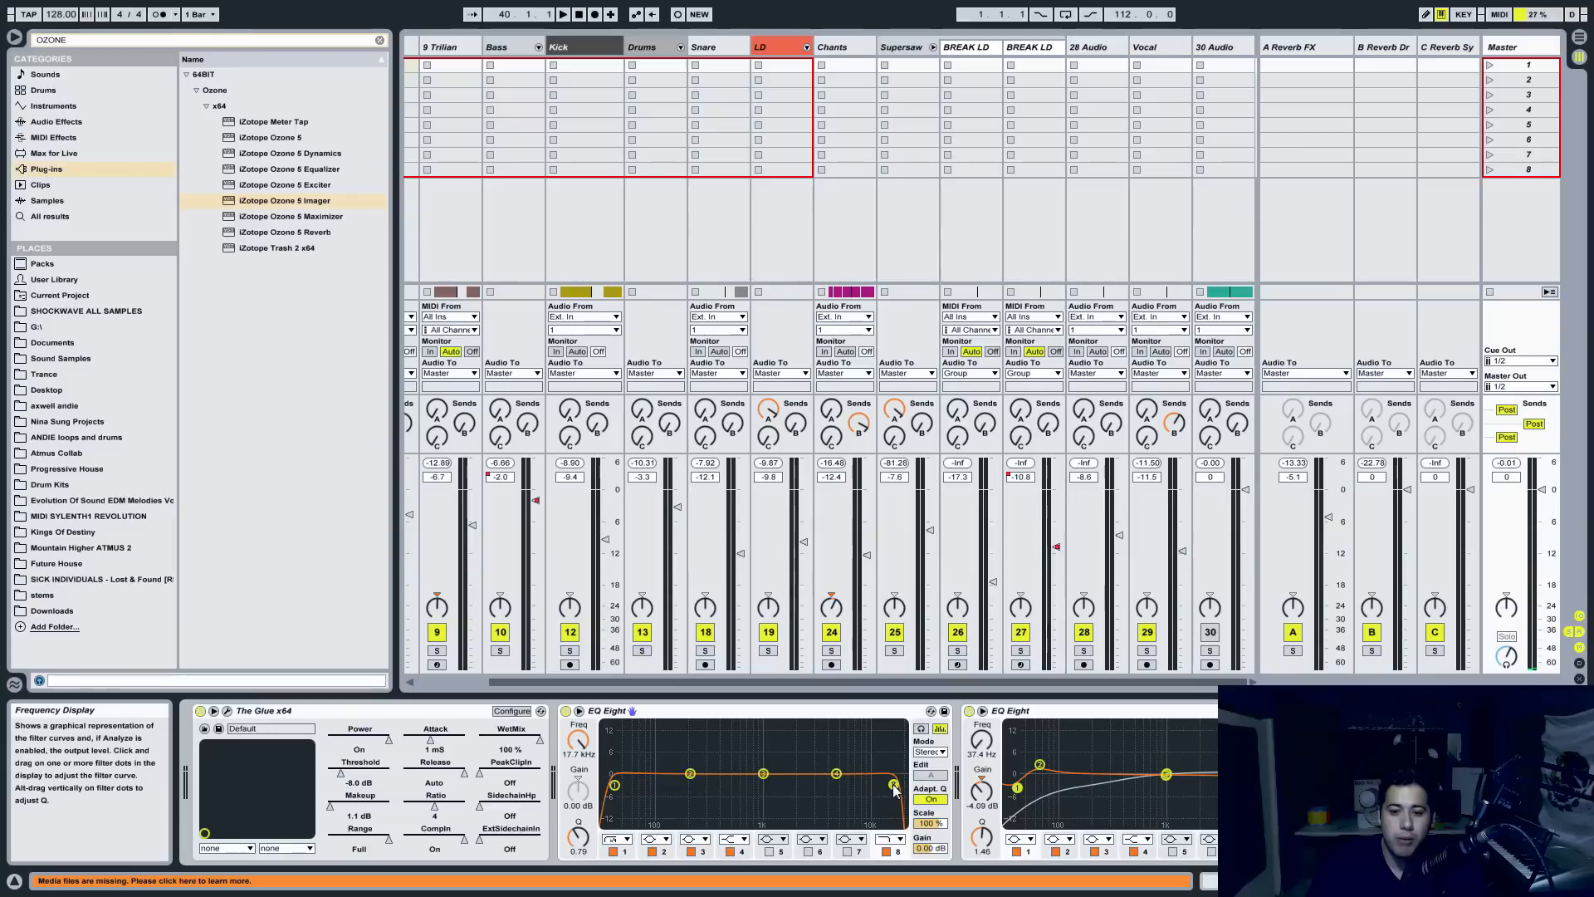
pyautogui.click(614, 785)
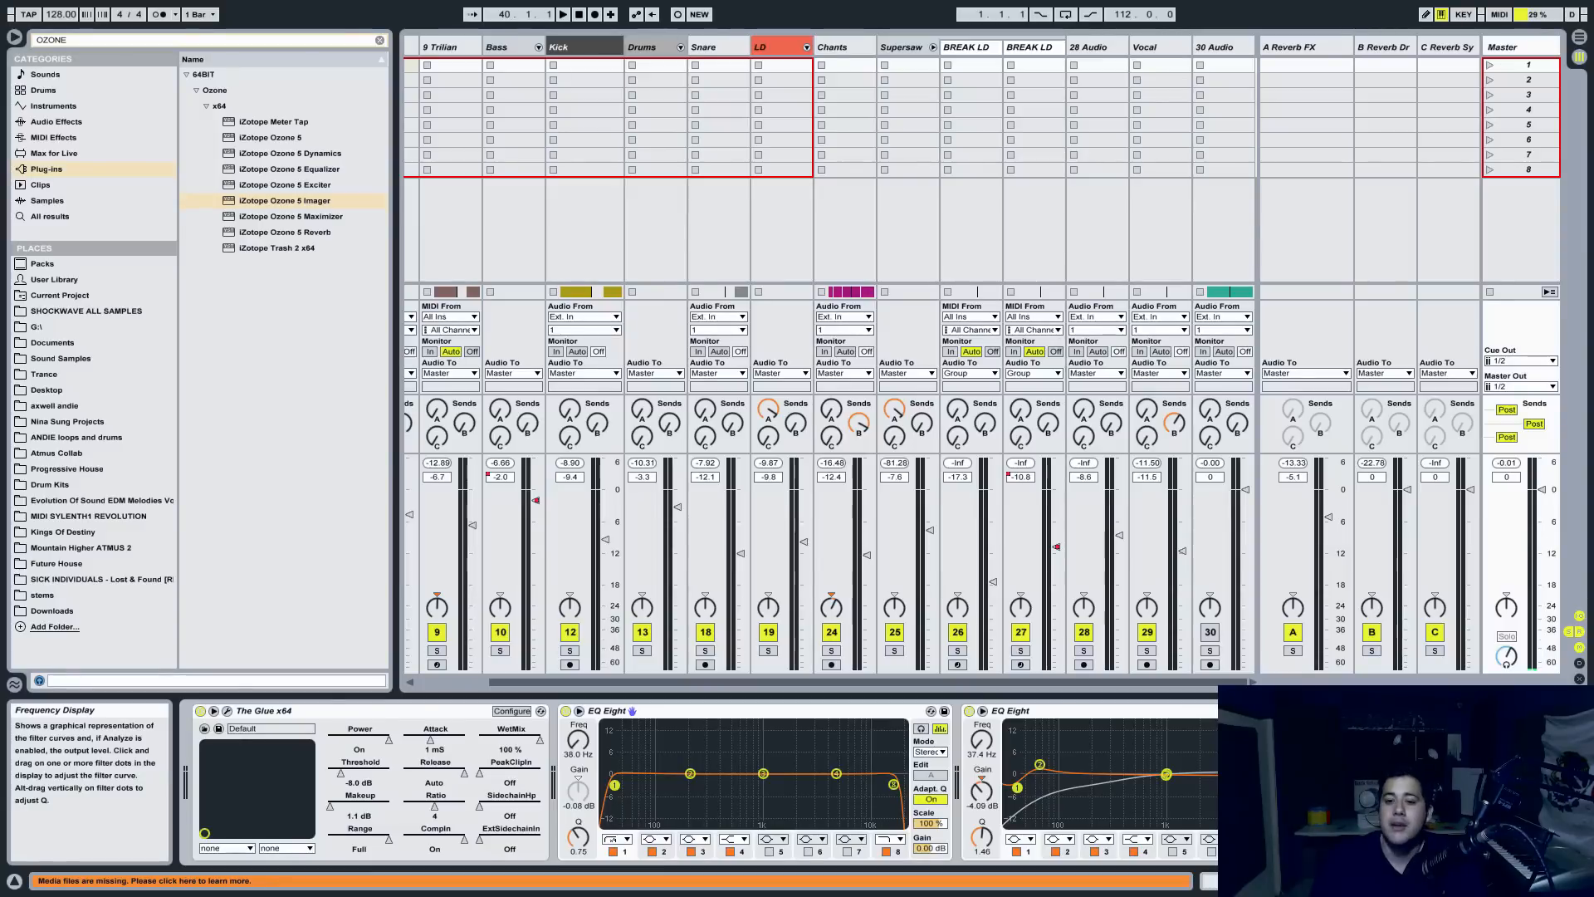
# - Compare the mid and side curves of the Master chain's second EQ Eight, ending with the mid channel shown
pyautogui.moveTo(1411, 881); pyautogui.dragTo(1433, 880)
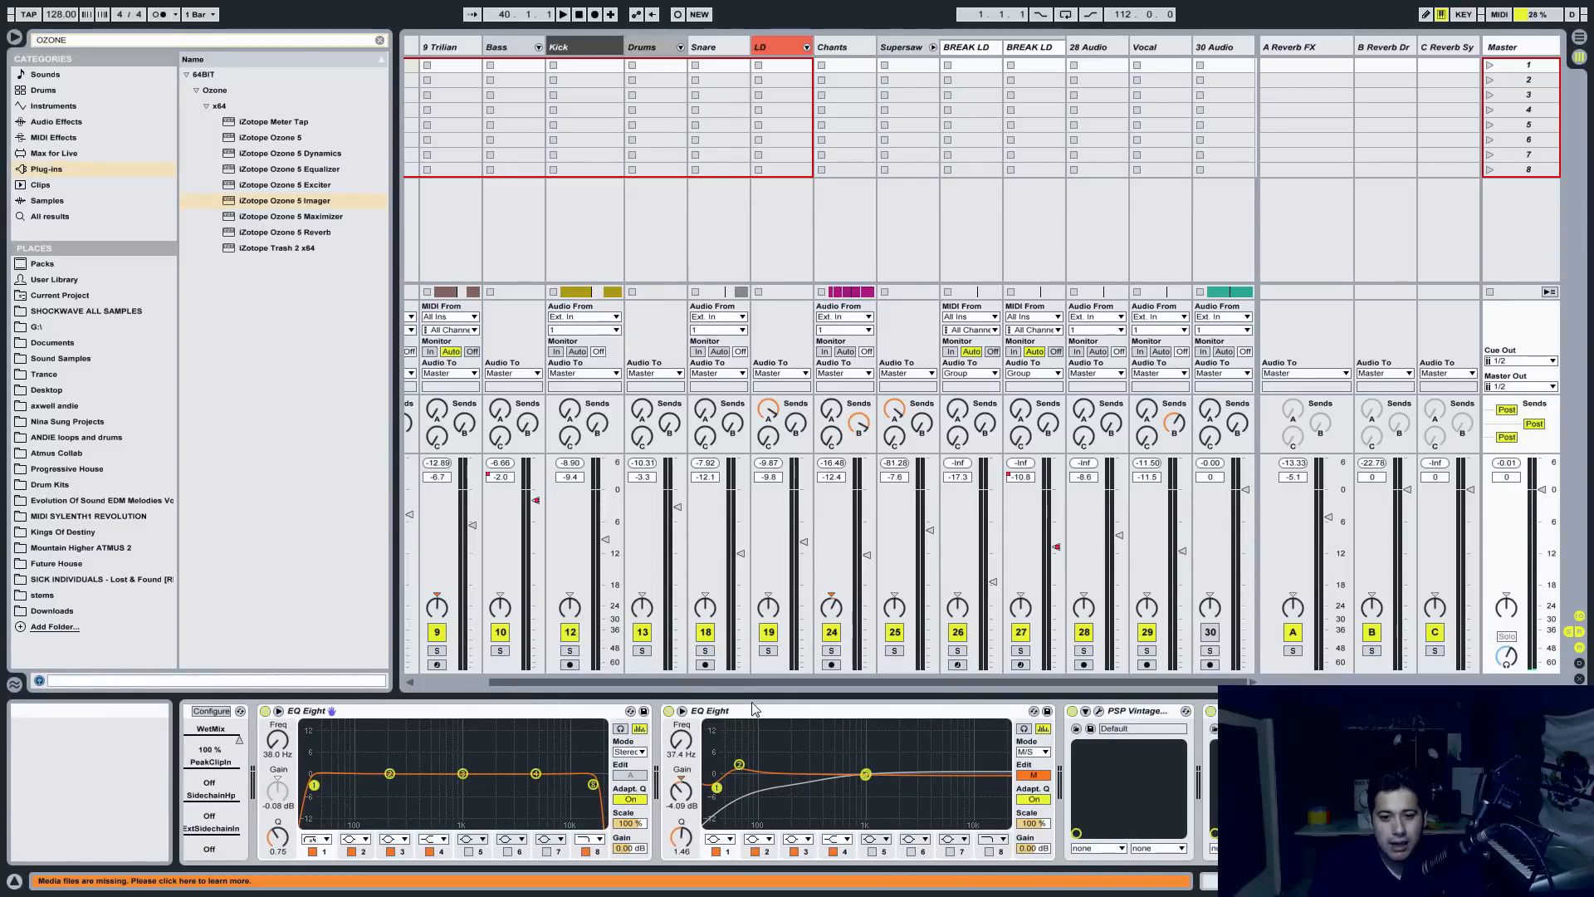
pyautogui.click(870, 706)
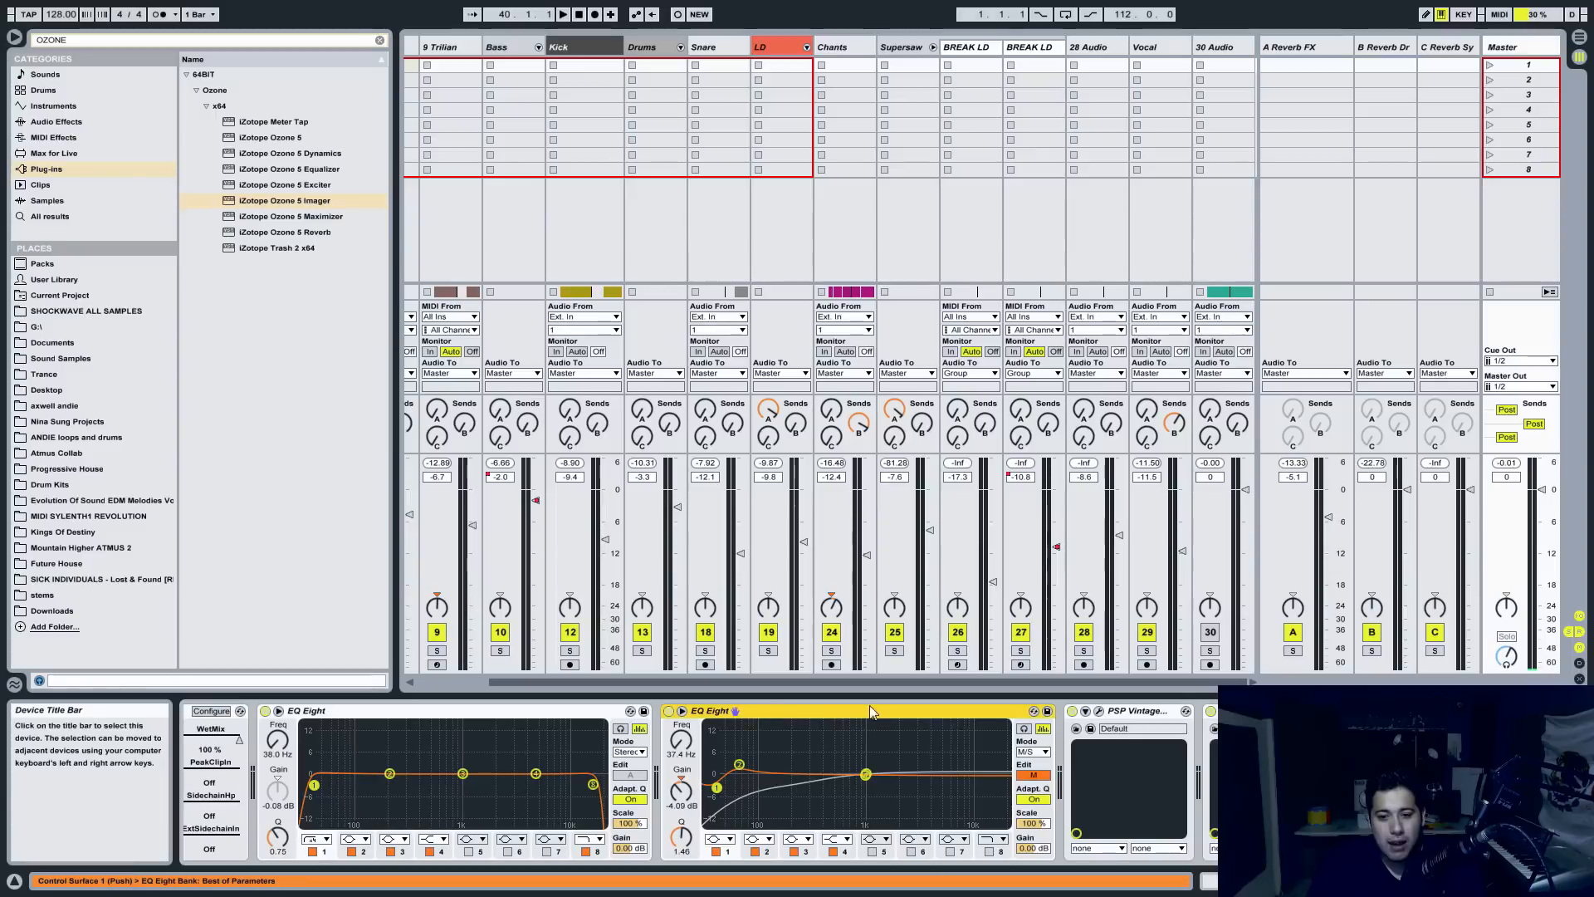
pyautogui.click(1040, 753)
pyautogui.click(1029, 789)
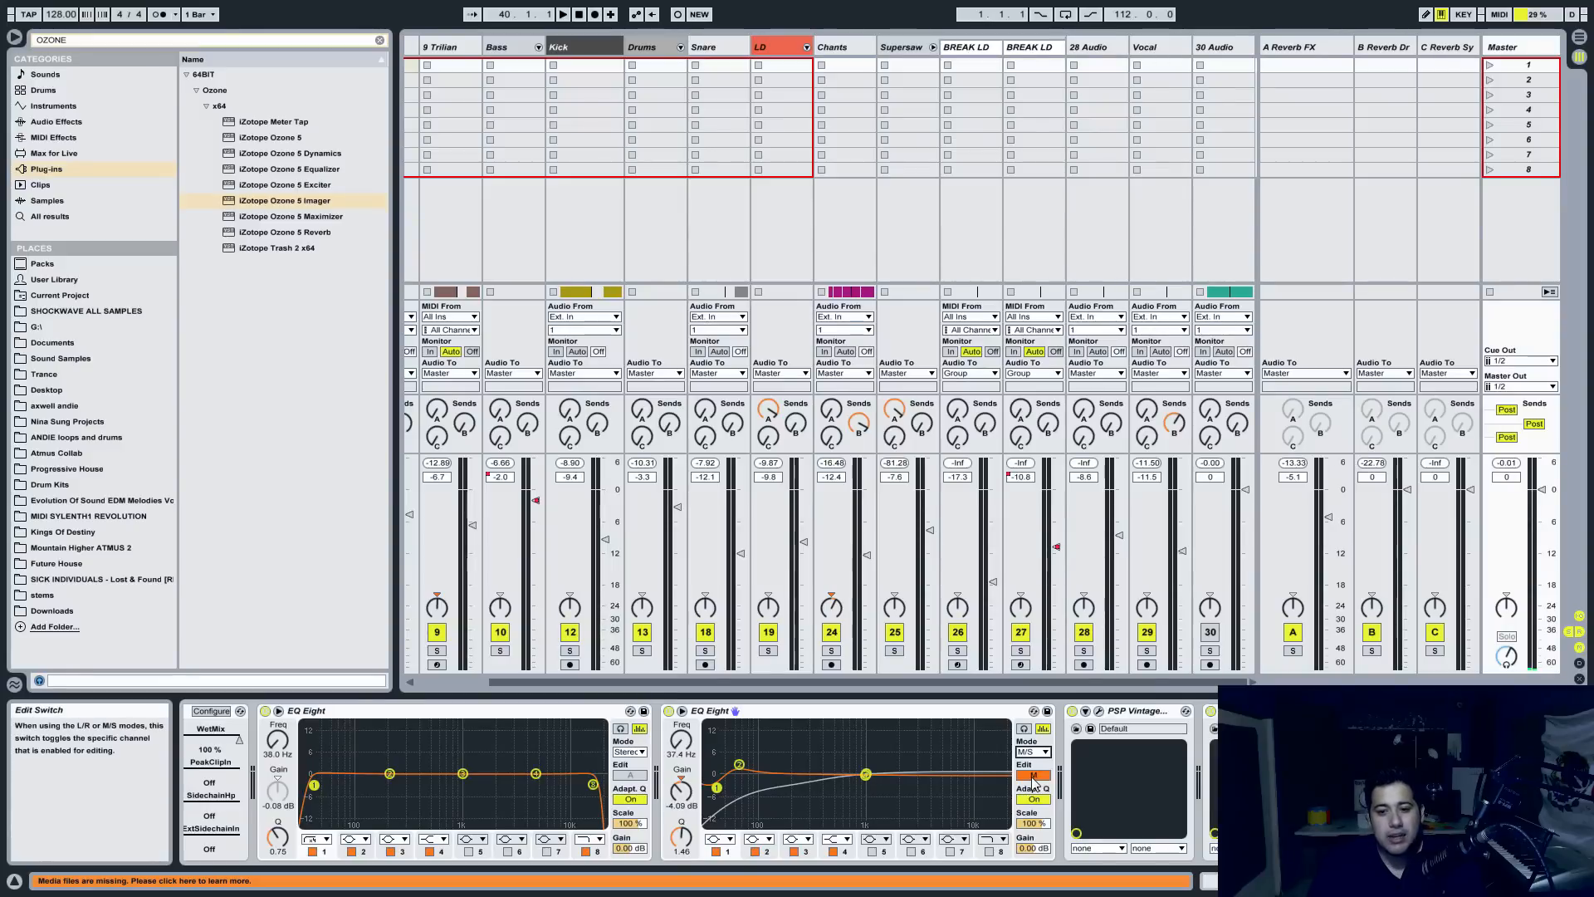
pyautogui.click(1033, 776)
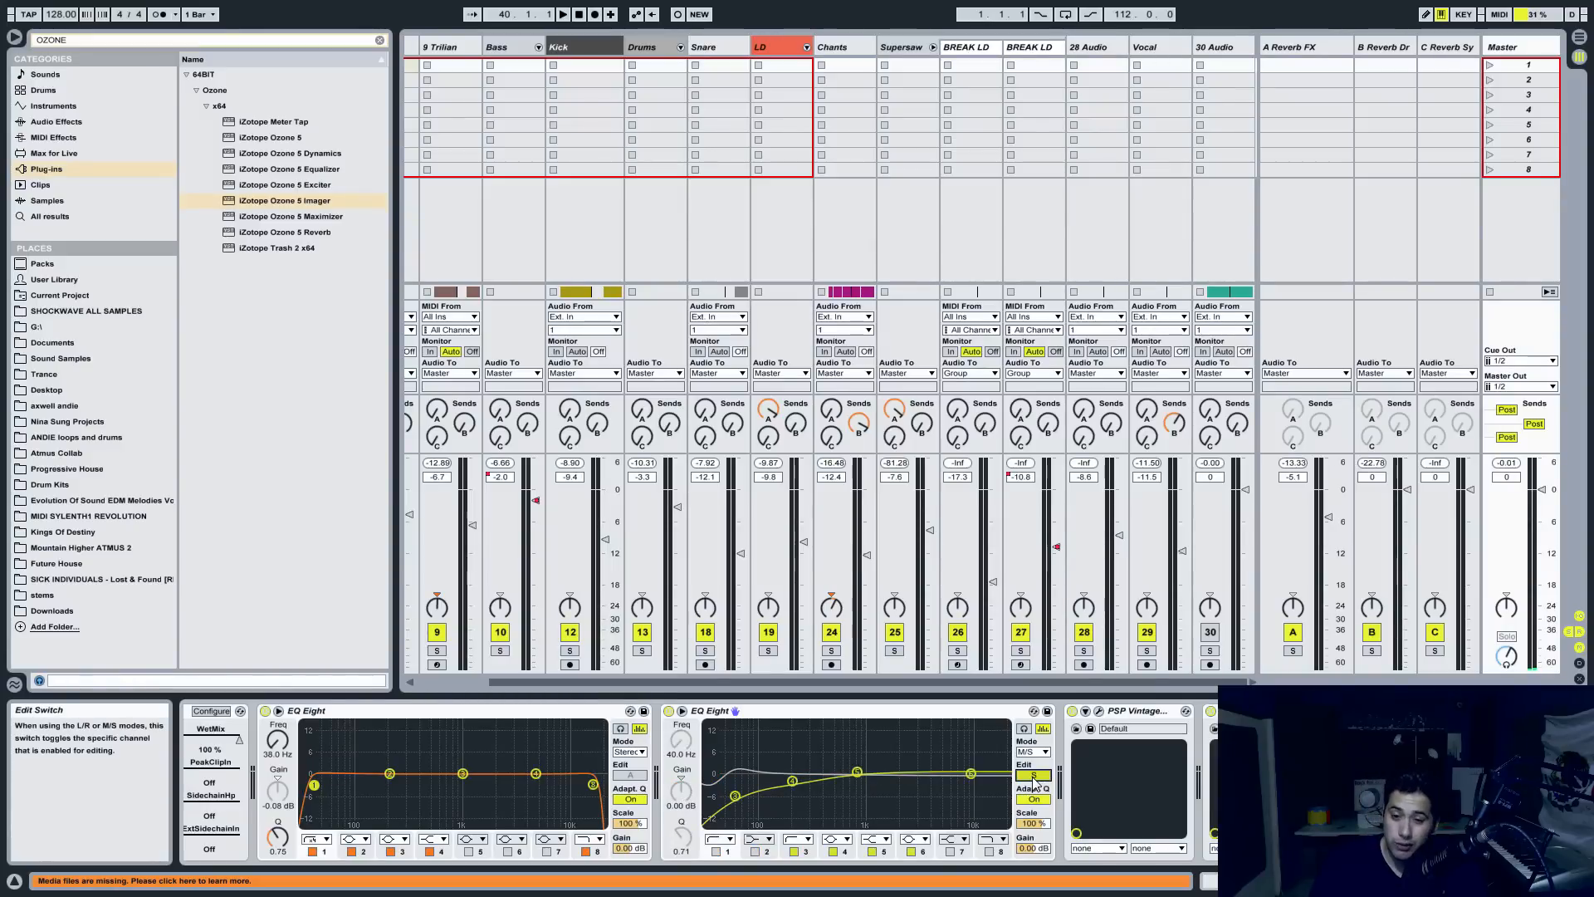
pyautogui.click(1034, 776)
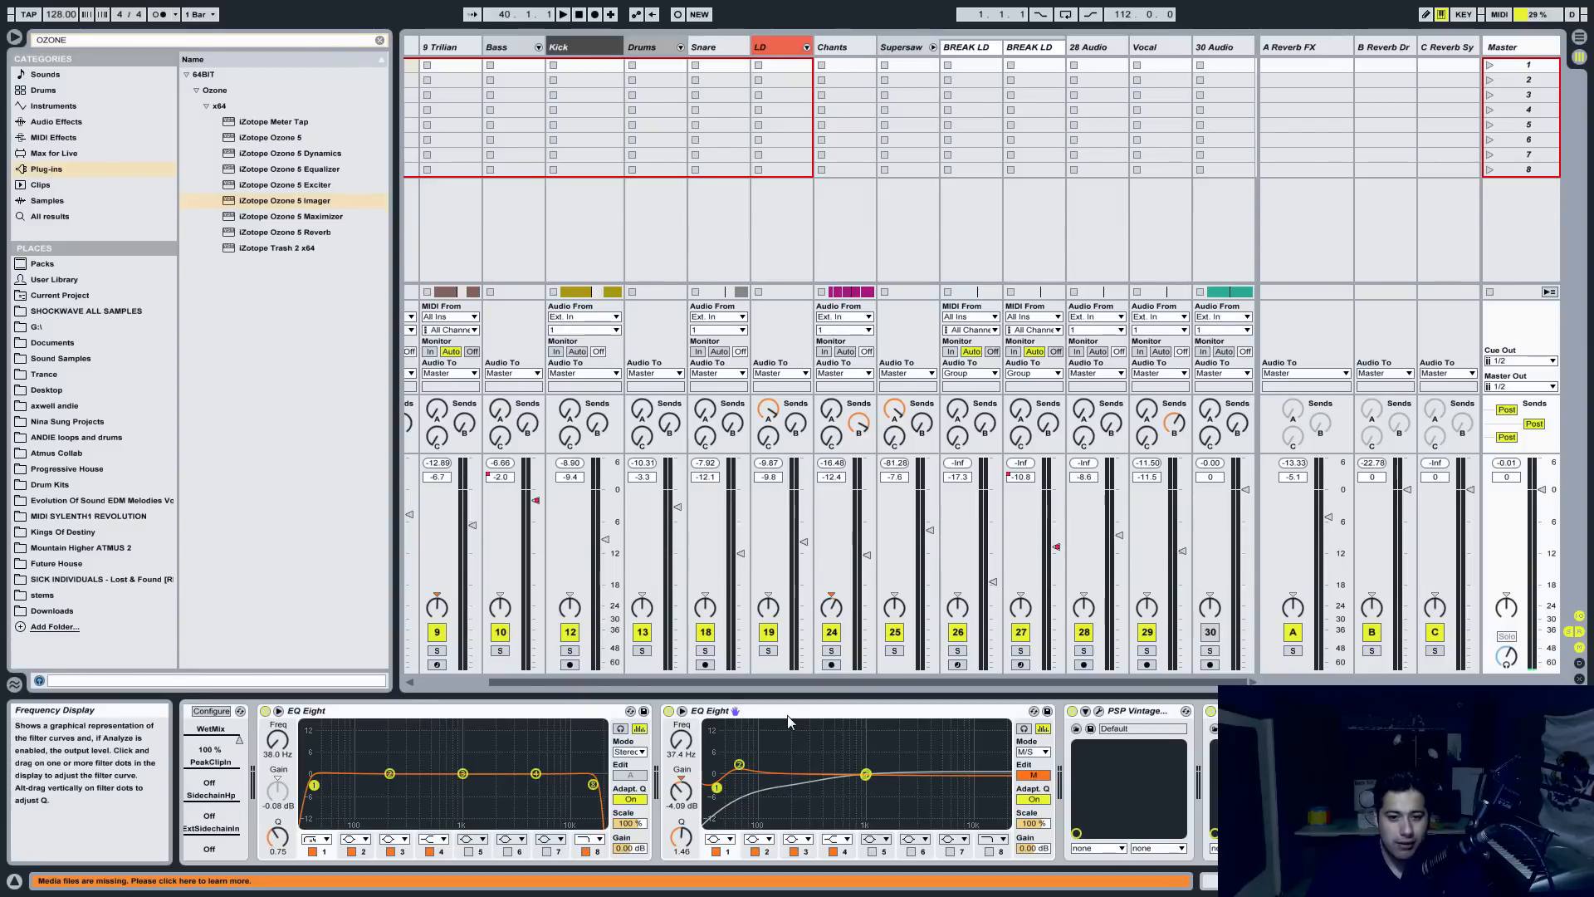
pyautogui.click(723, 750)
pyautogui.click(1151, 711)
pyautogui.click(823, 711)
pyautogui.click(1137, 711)
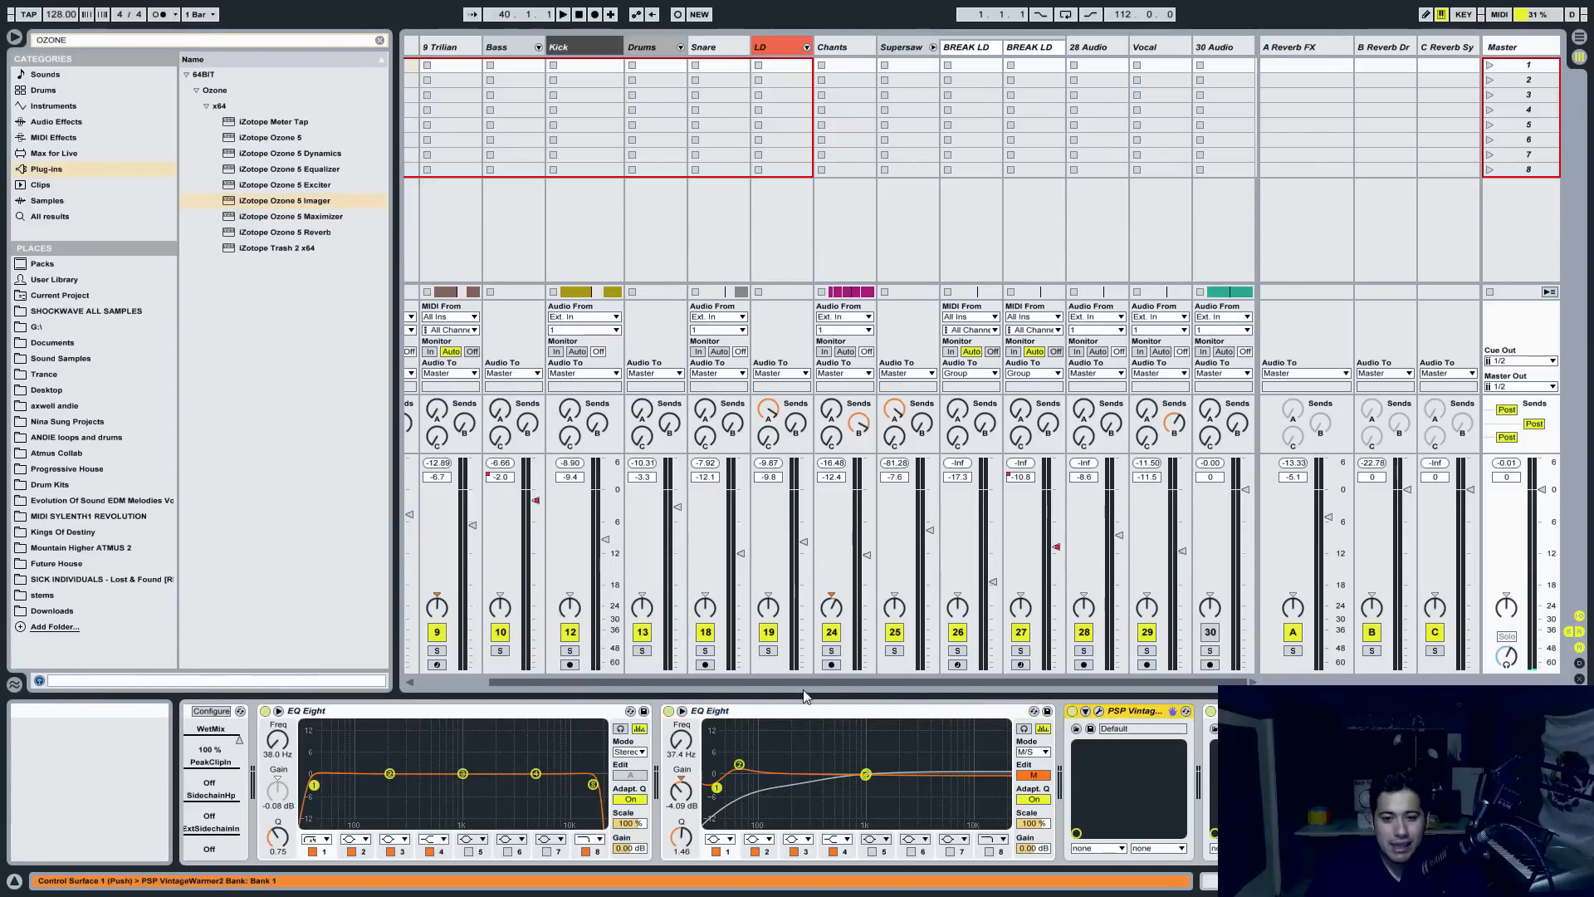
# - Examine band 5 on the side channel of the second EQ Eight, and return its editing to the mid channel
pyautogui.click(766, 711)
pyautogui.click(1033, 775)
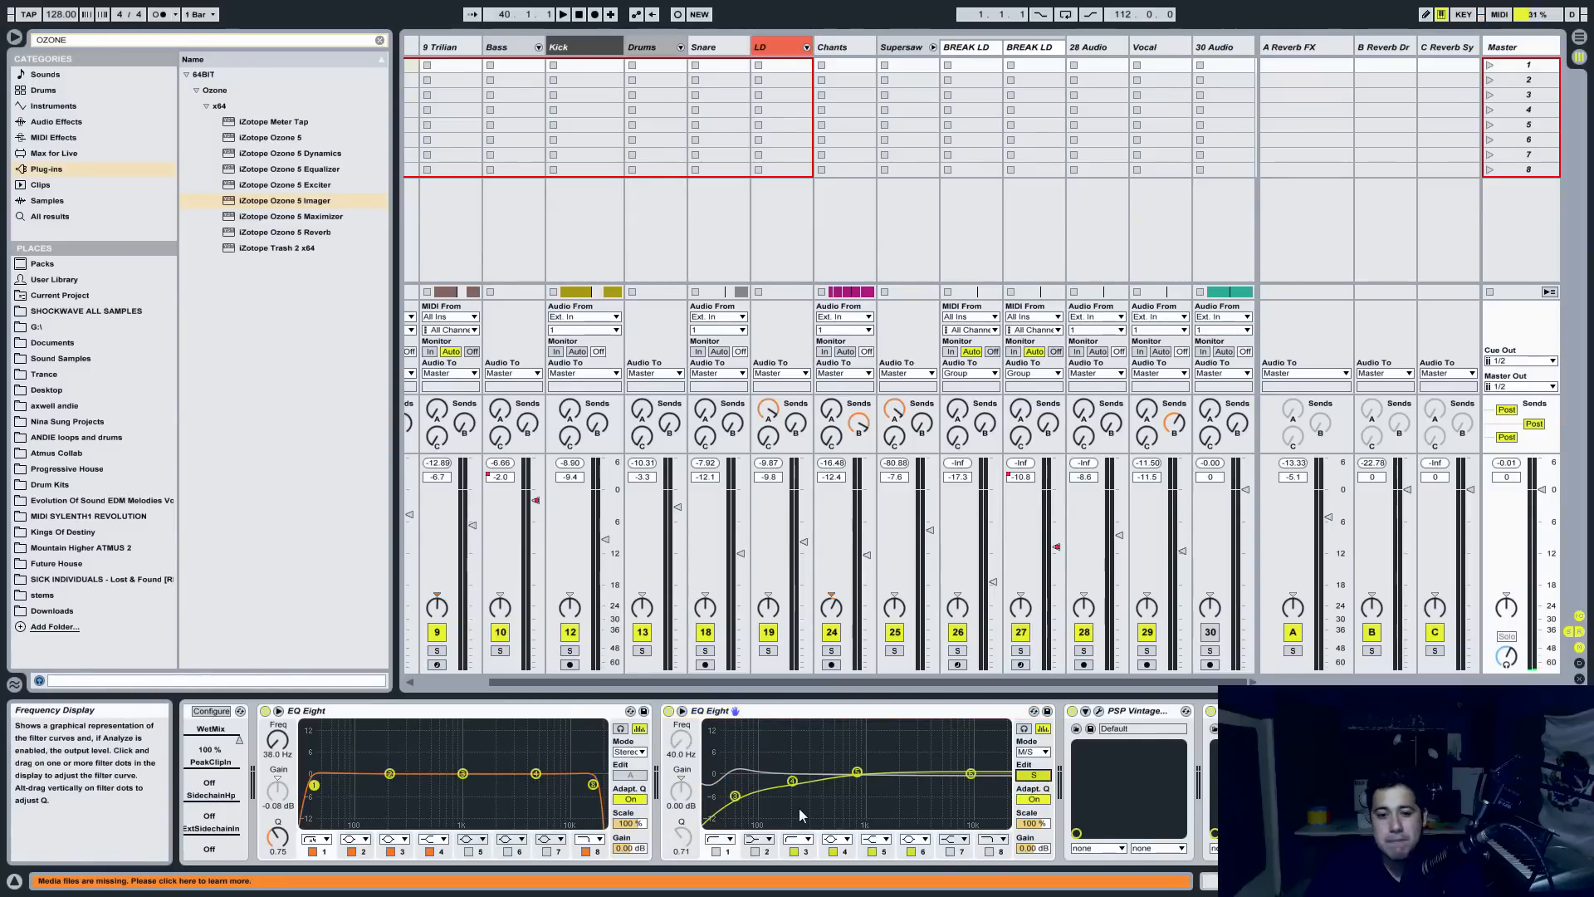
pyautogui.click(857, 773)
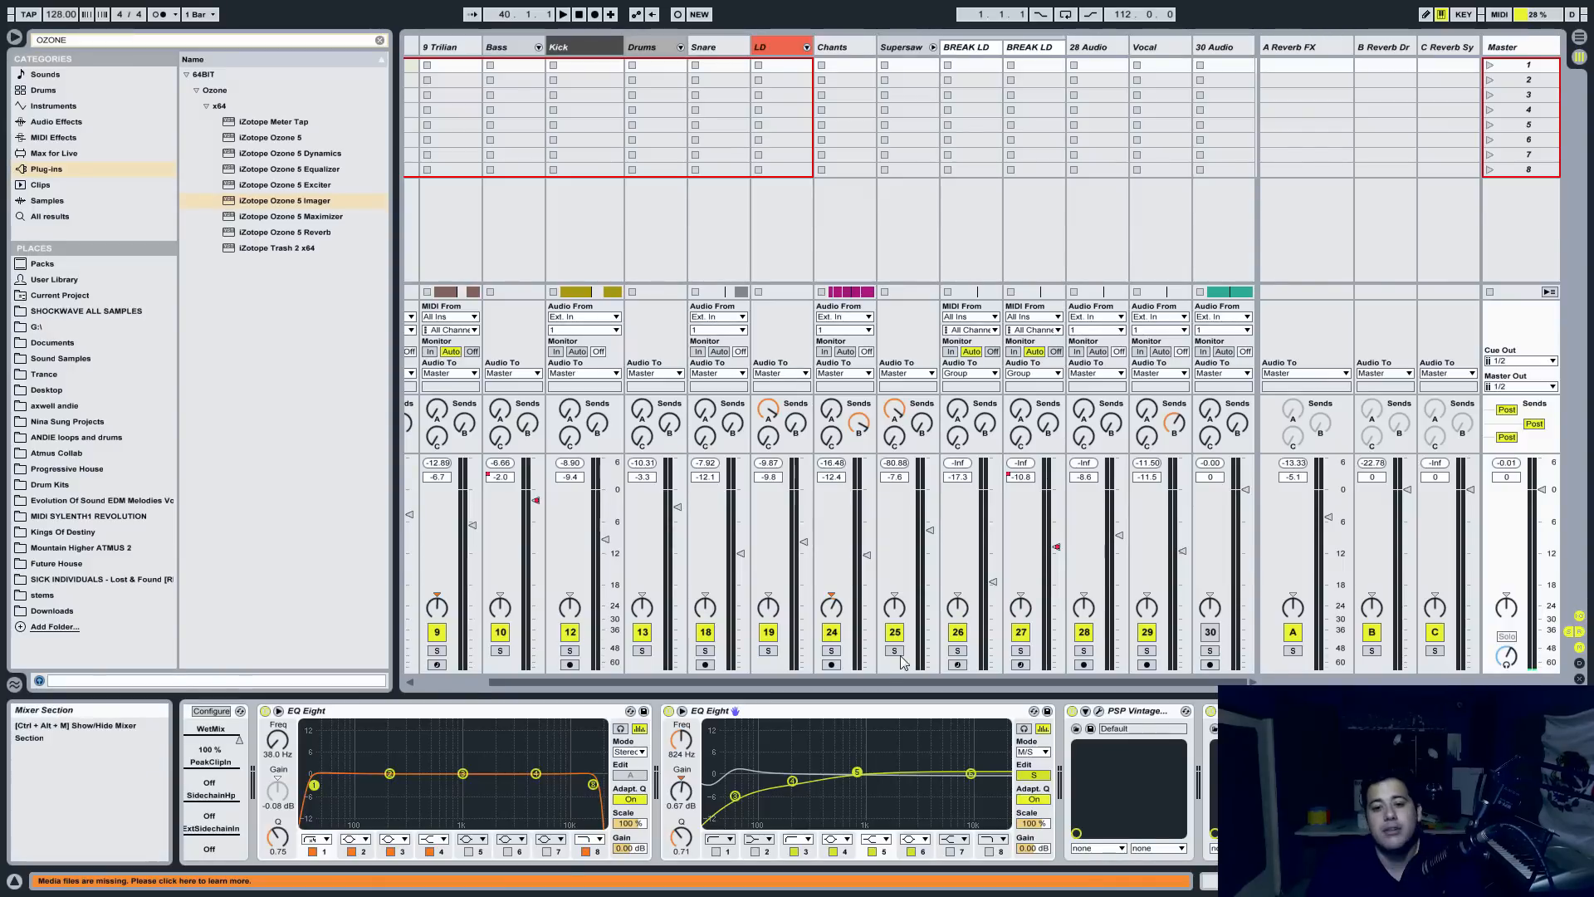
pyautogui.click(765, 709)
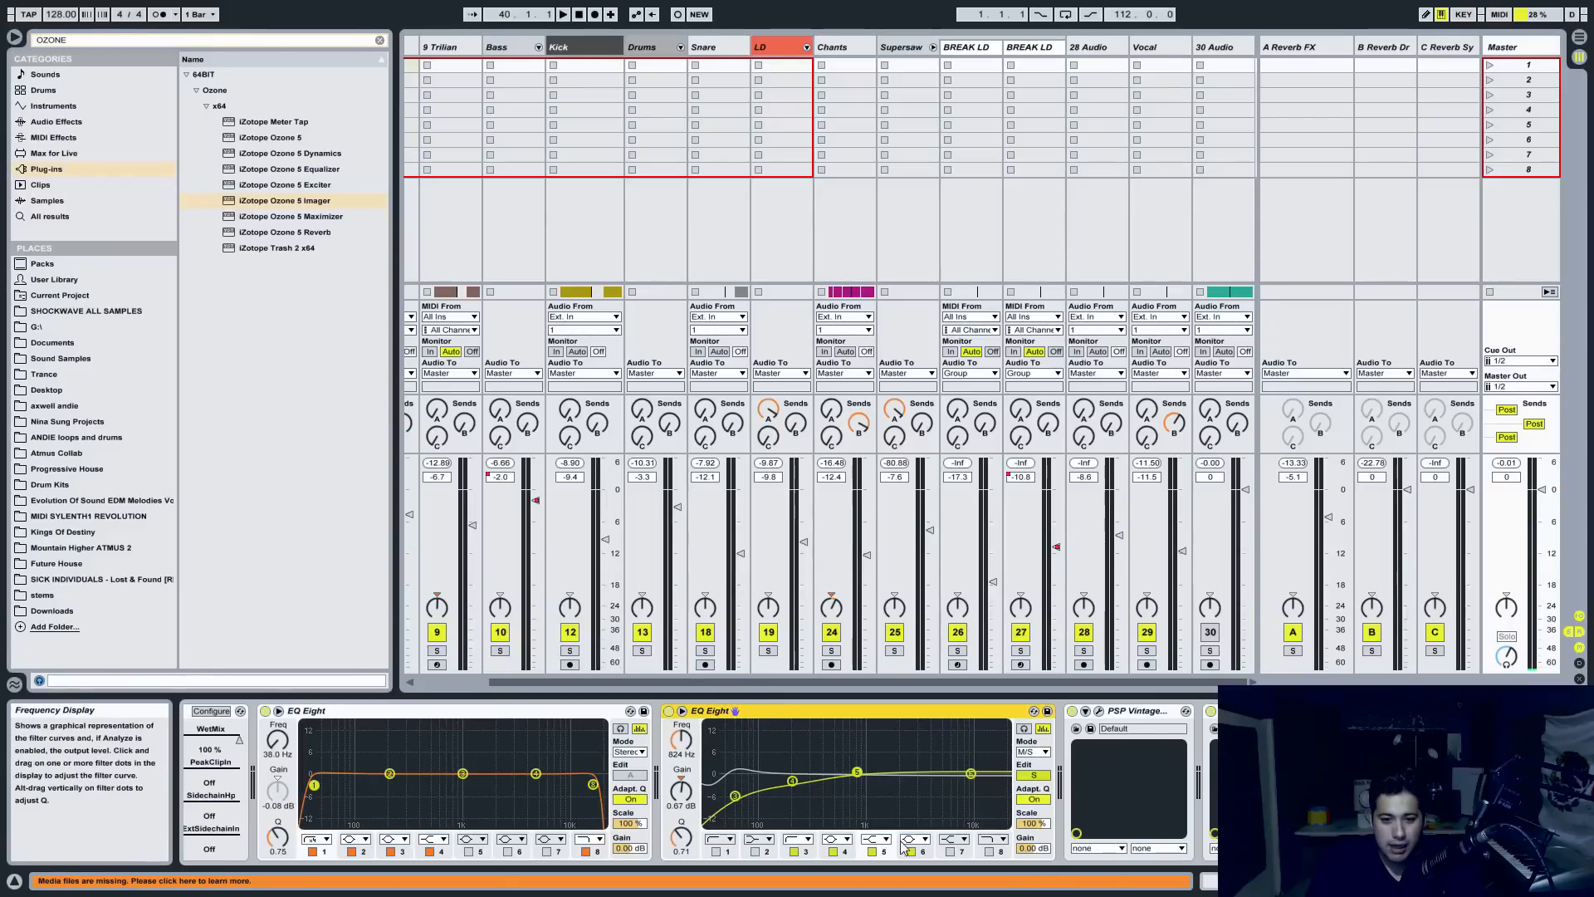
pyautogui.click(1043, 774)
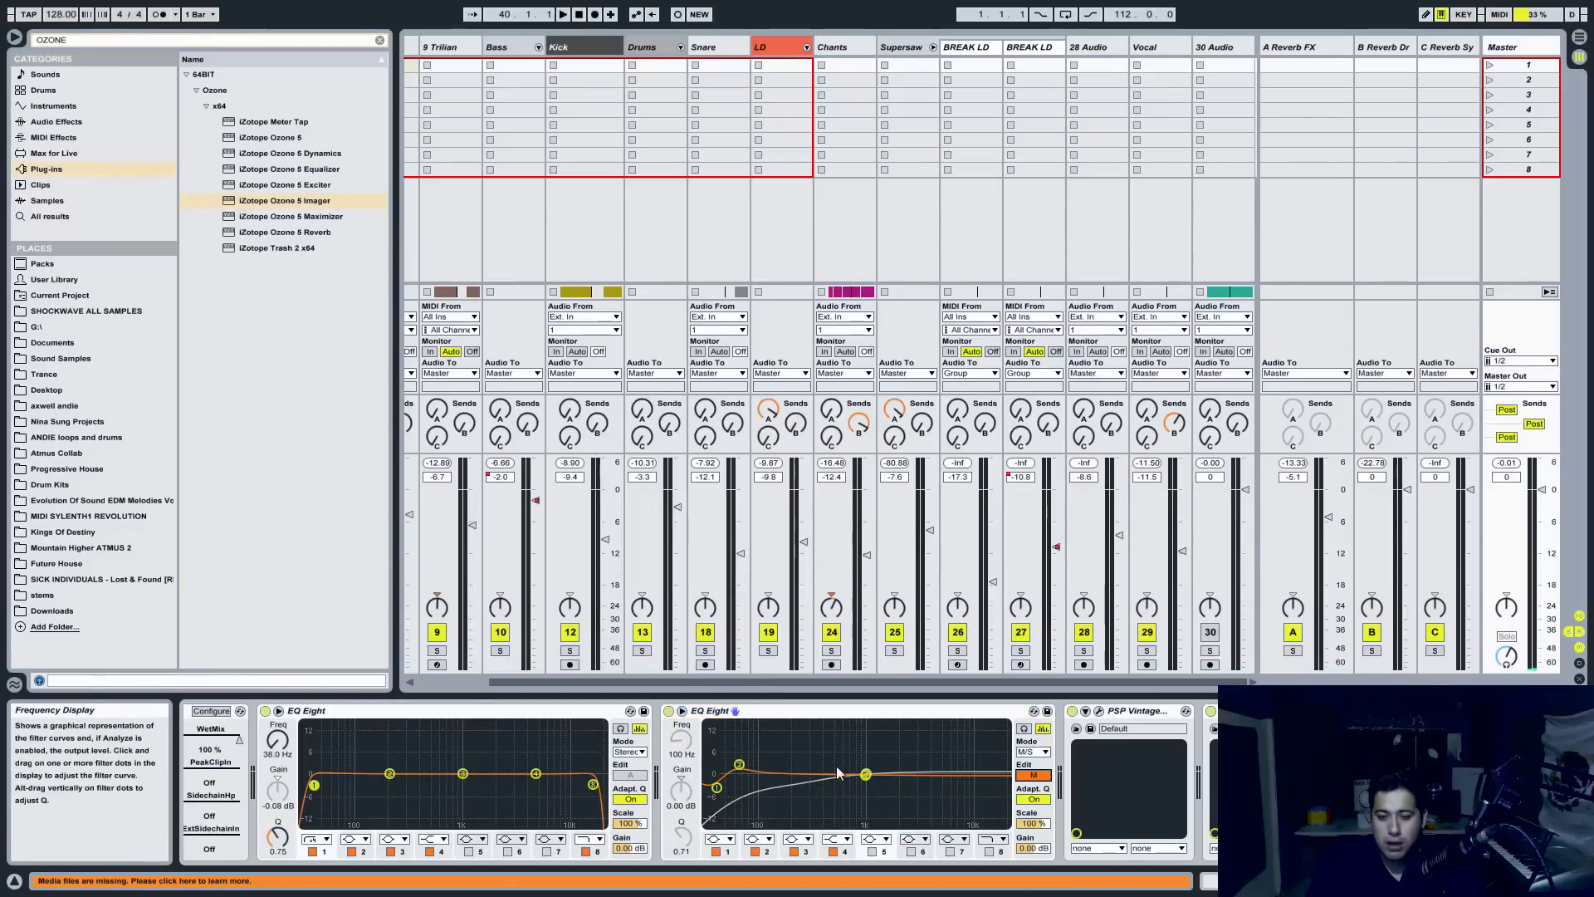
# - Open PSP VintageWarmer2 from the Master chain, check its Drive setting, and close it
pyautogui.click(1137, 711)
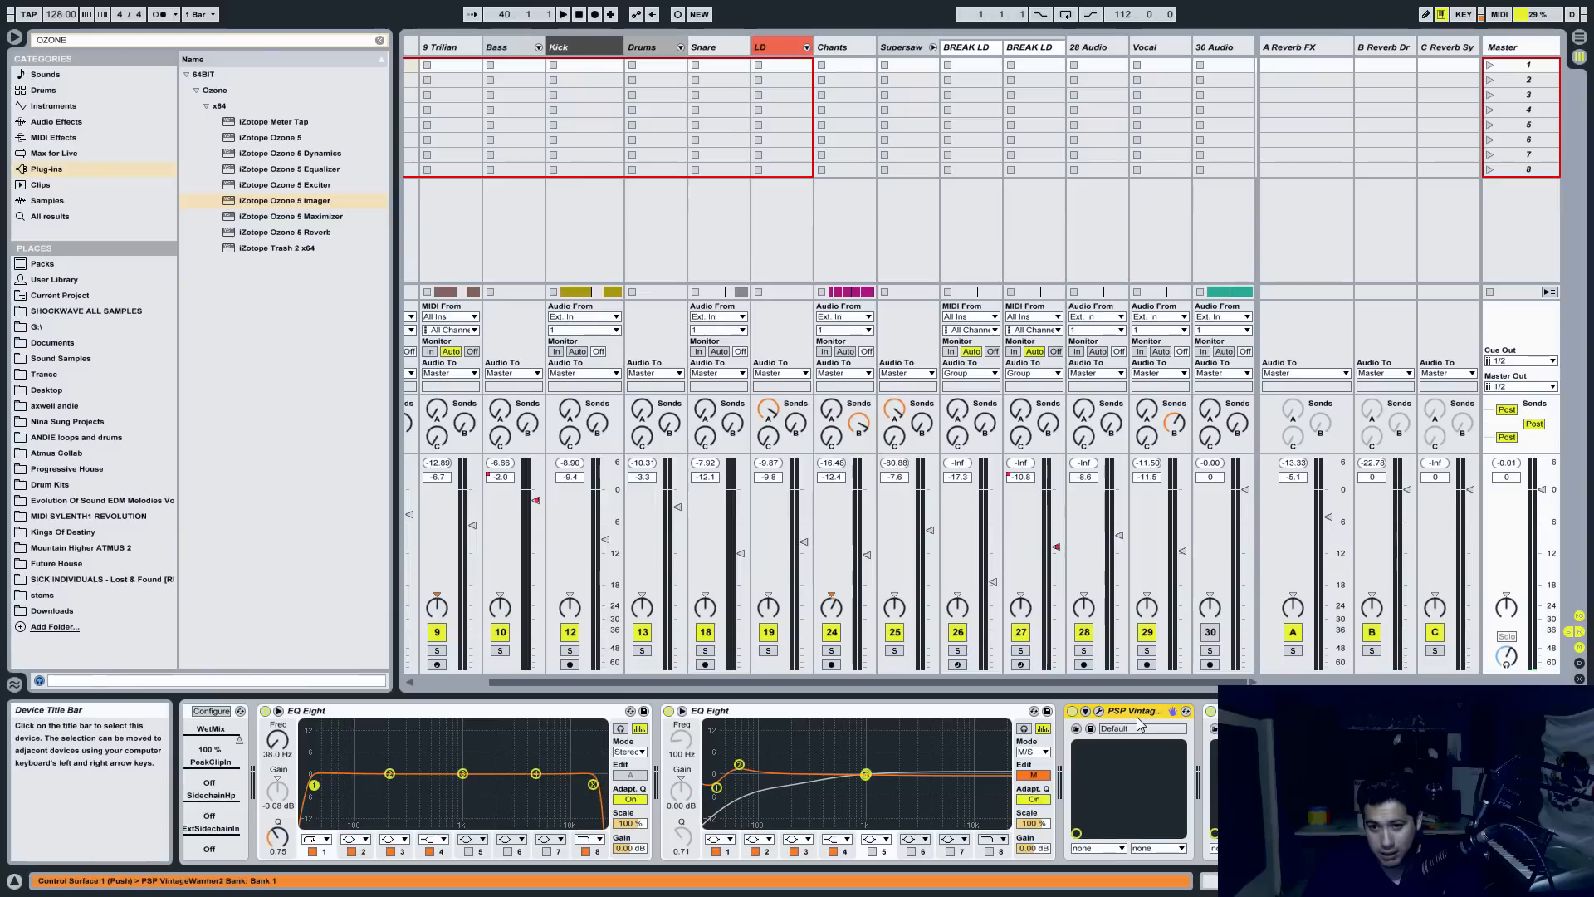
pyautogui.click(1097, 711)
pyautogui.moveTo(847, 368); pyautogui.dragTo(976, 334)
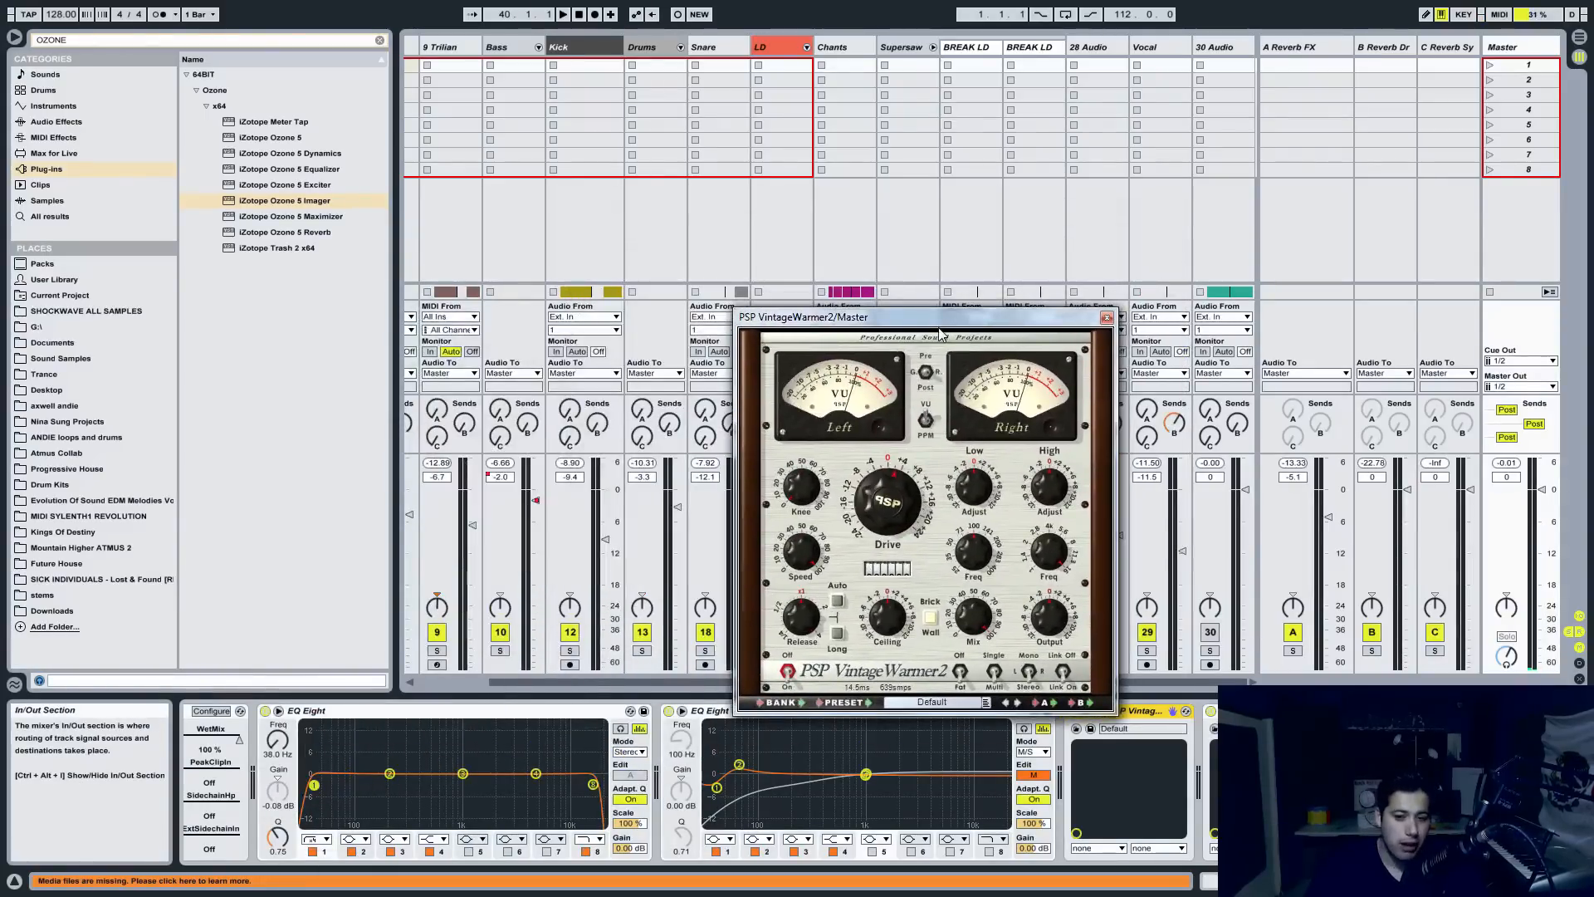
pyautogui.moveTo(880, 513)
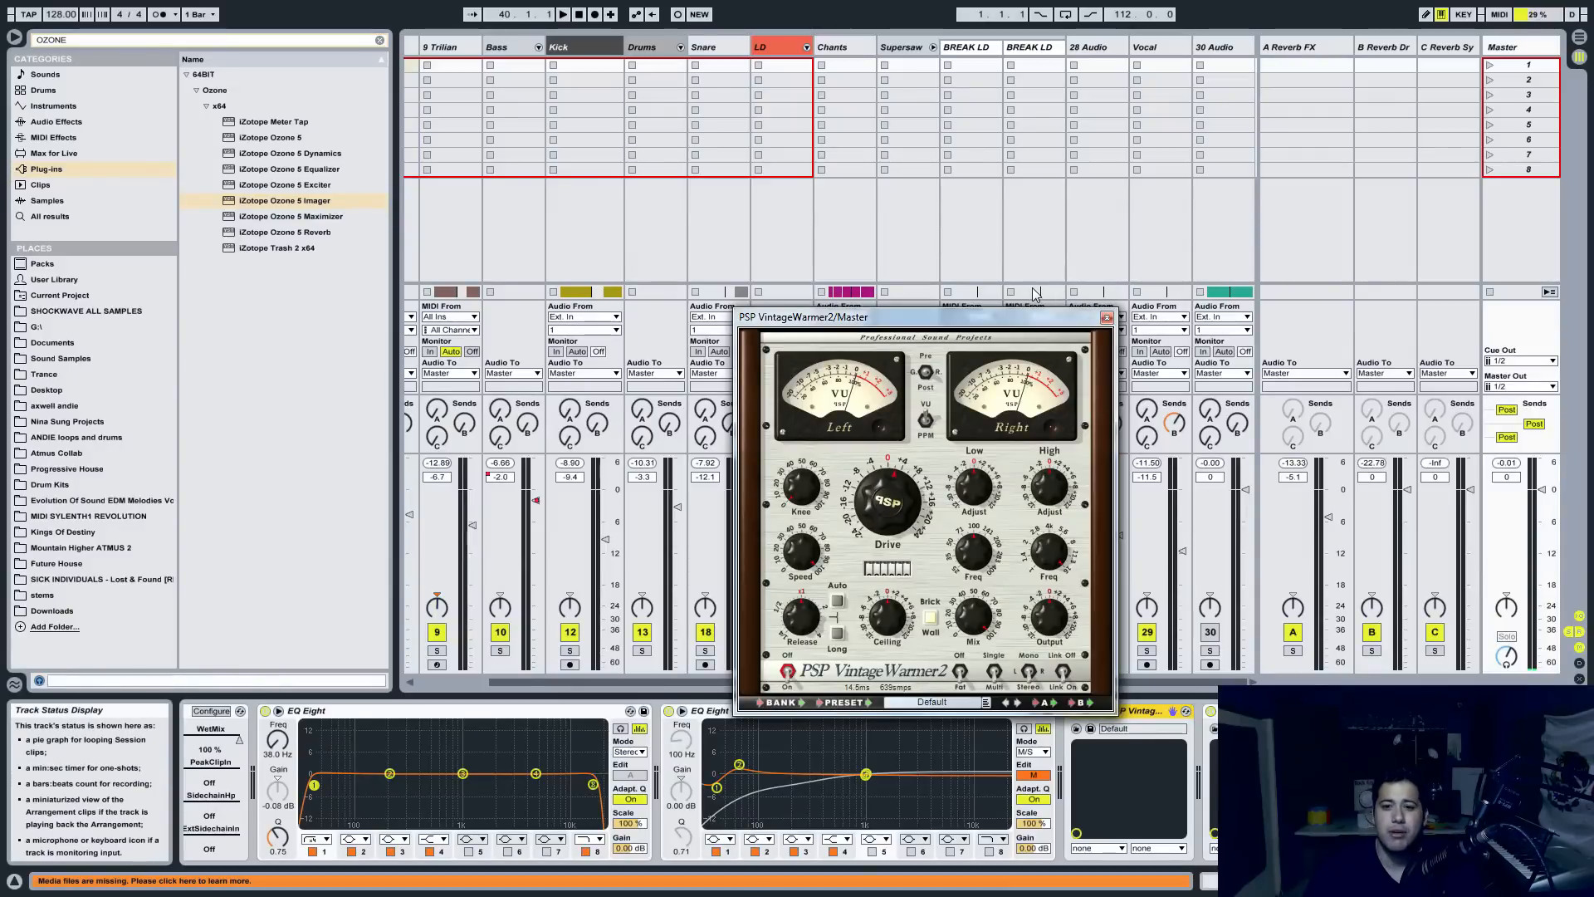
pyautogui.moveTo(906, 318); pyautogui.dragTo(810, 335)
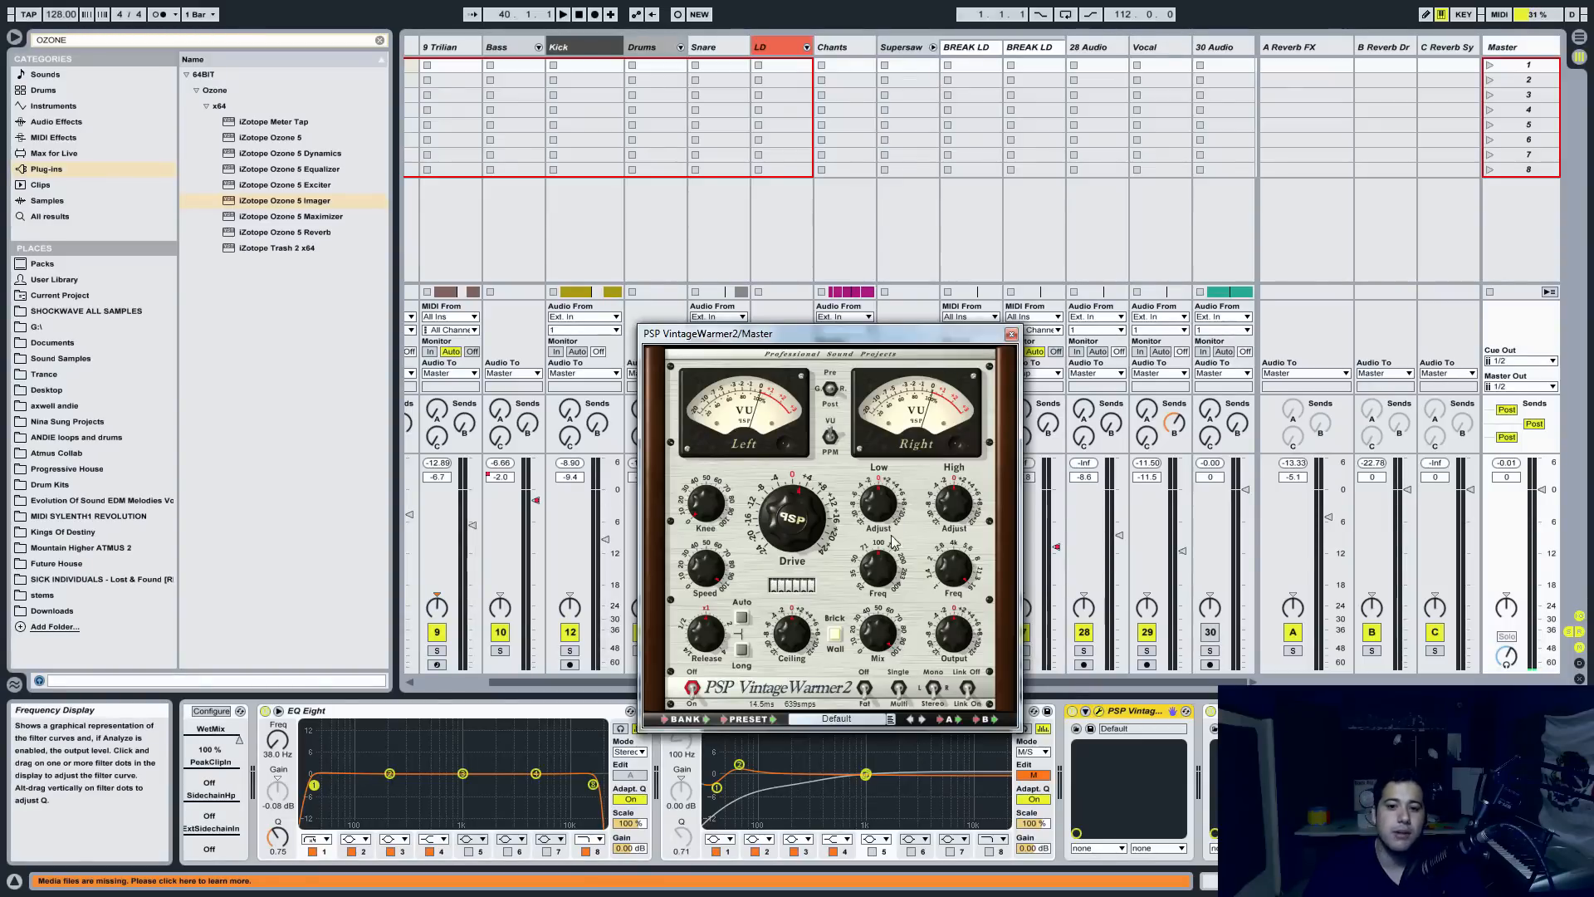
pyautogui.moveTo(814, 540); pyautogui.dragTo(812, 529)
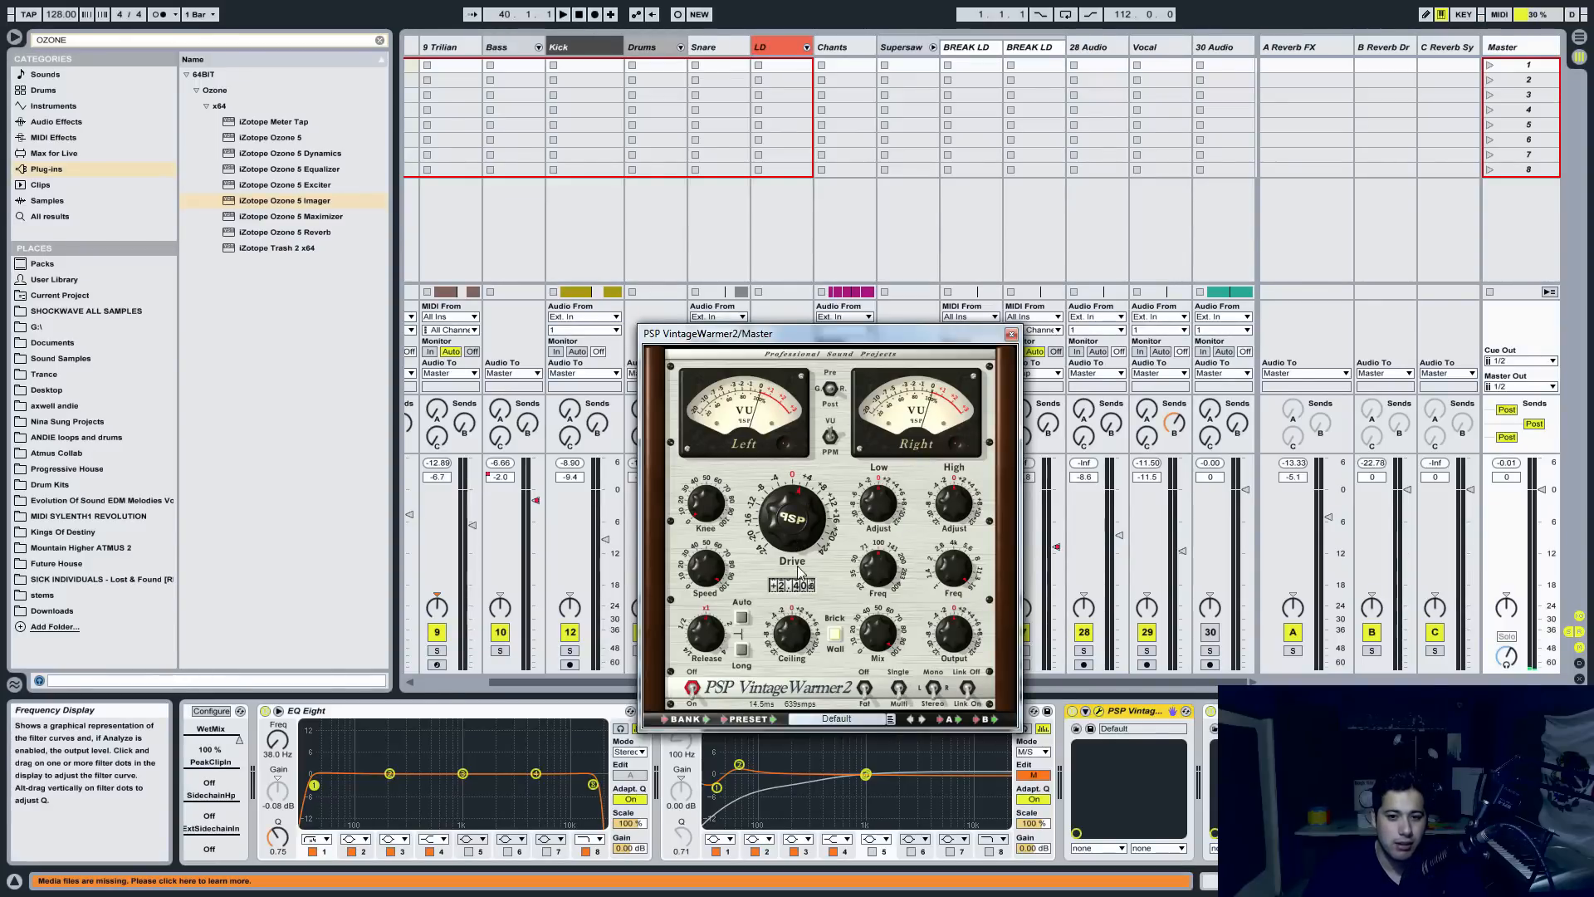
pyautogui.click(1011, 334)
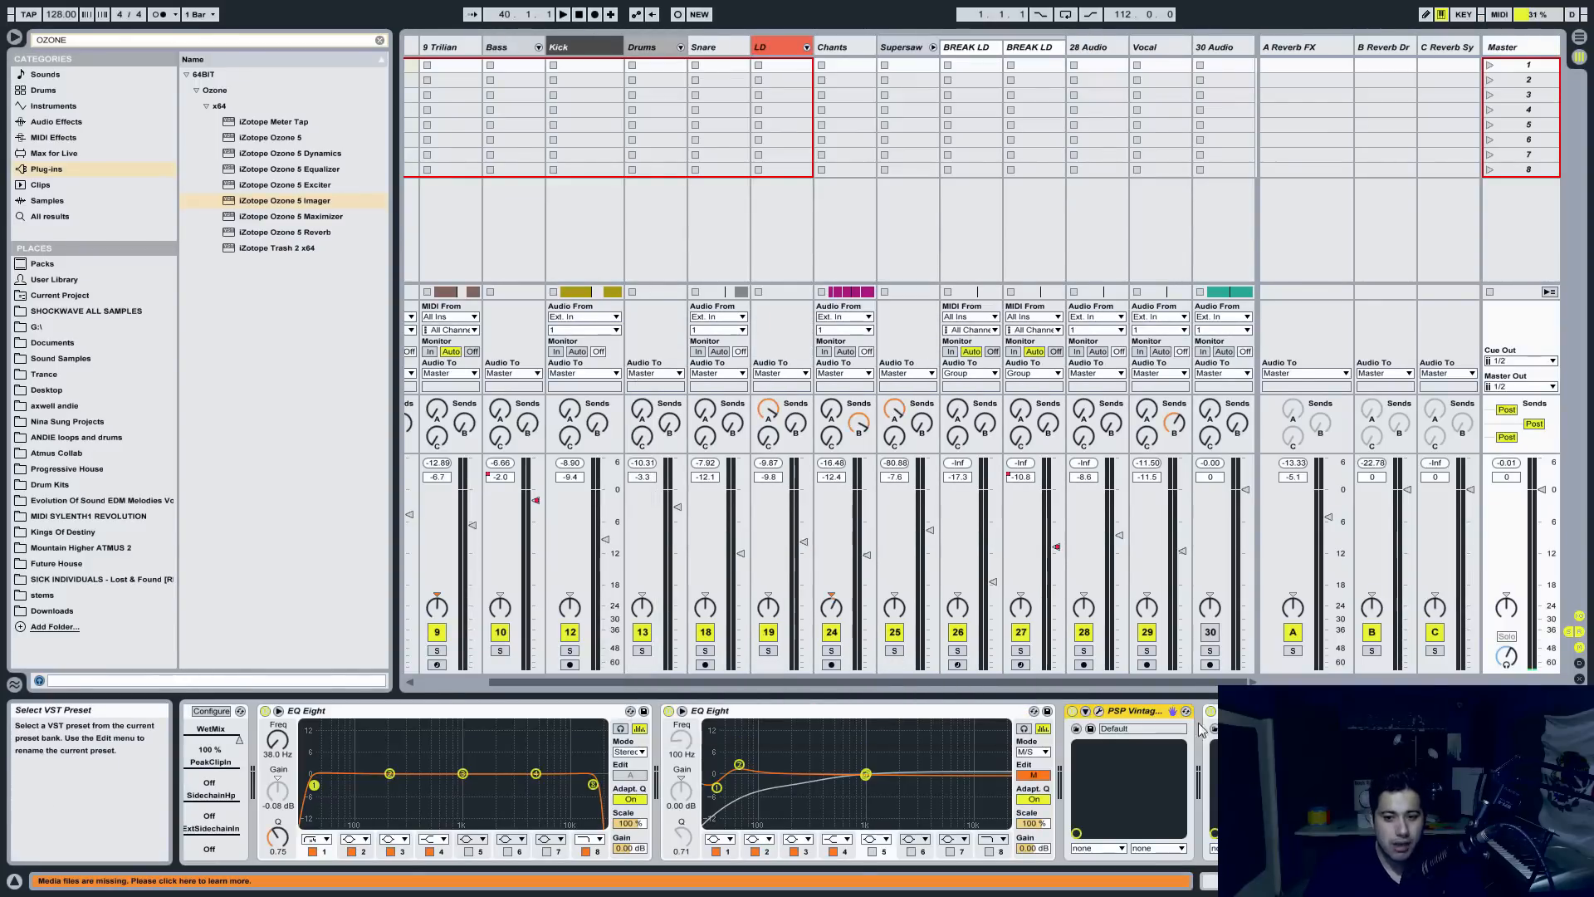
# - Open the iZotope Ozone 5 Imager from the Master chain, review its band widths and vectorscope, and close it
pyautogui.click(1237, 711)
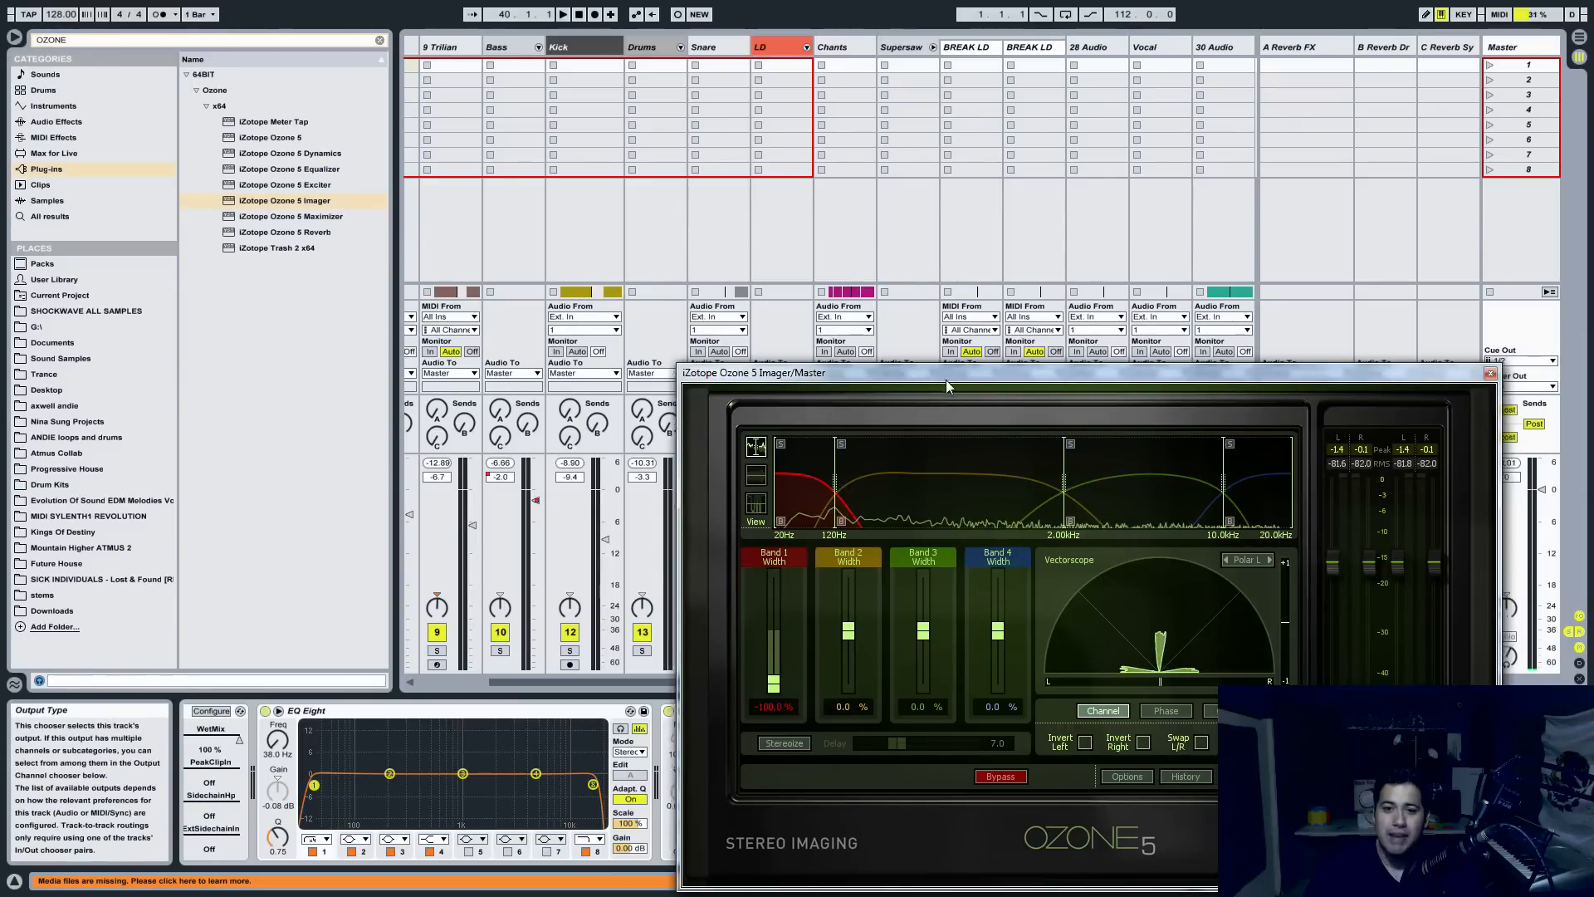
pyautogui.moveTo(959, 374); pyautogui.dragTo(636, 364)
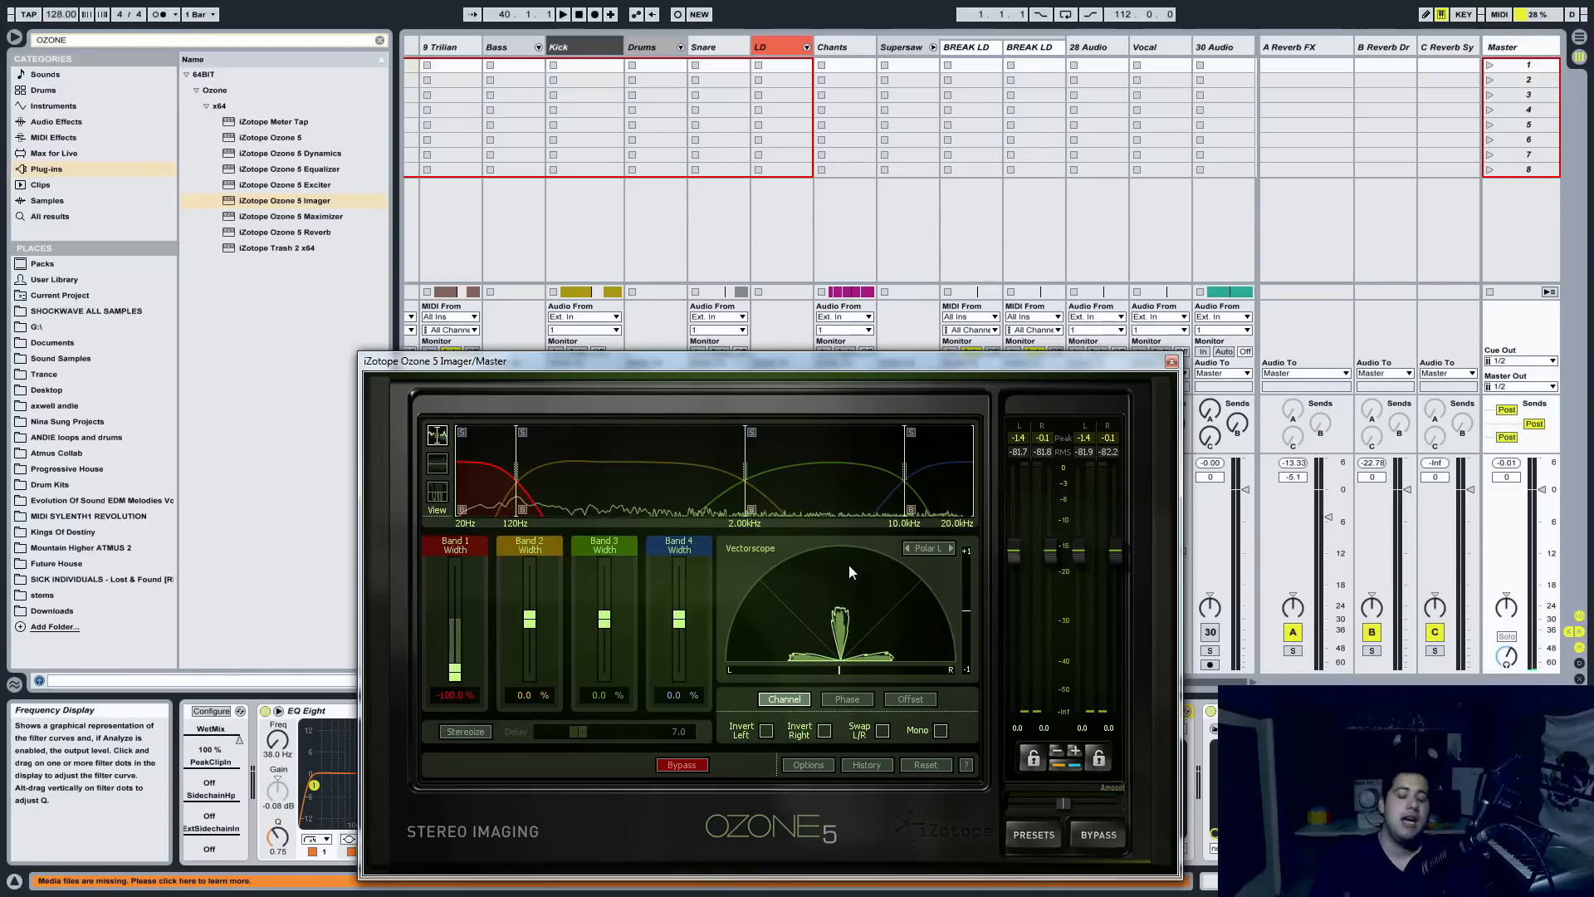
pyautogui.click(1172, 361)
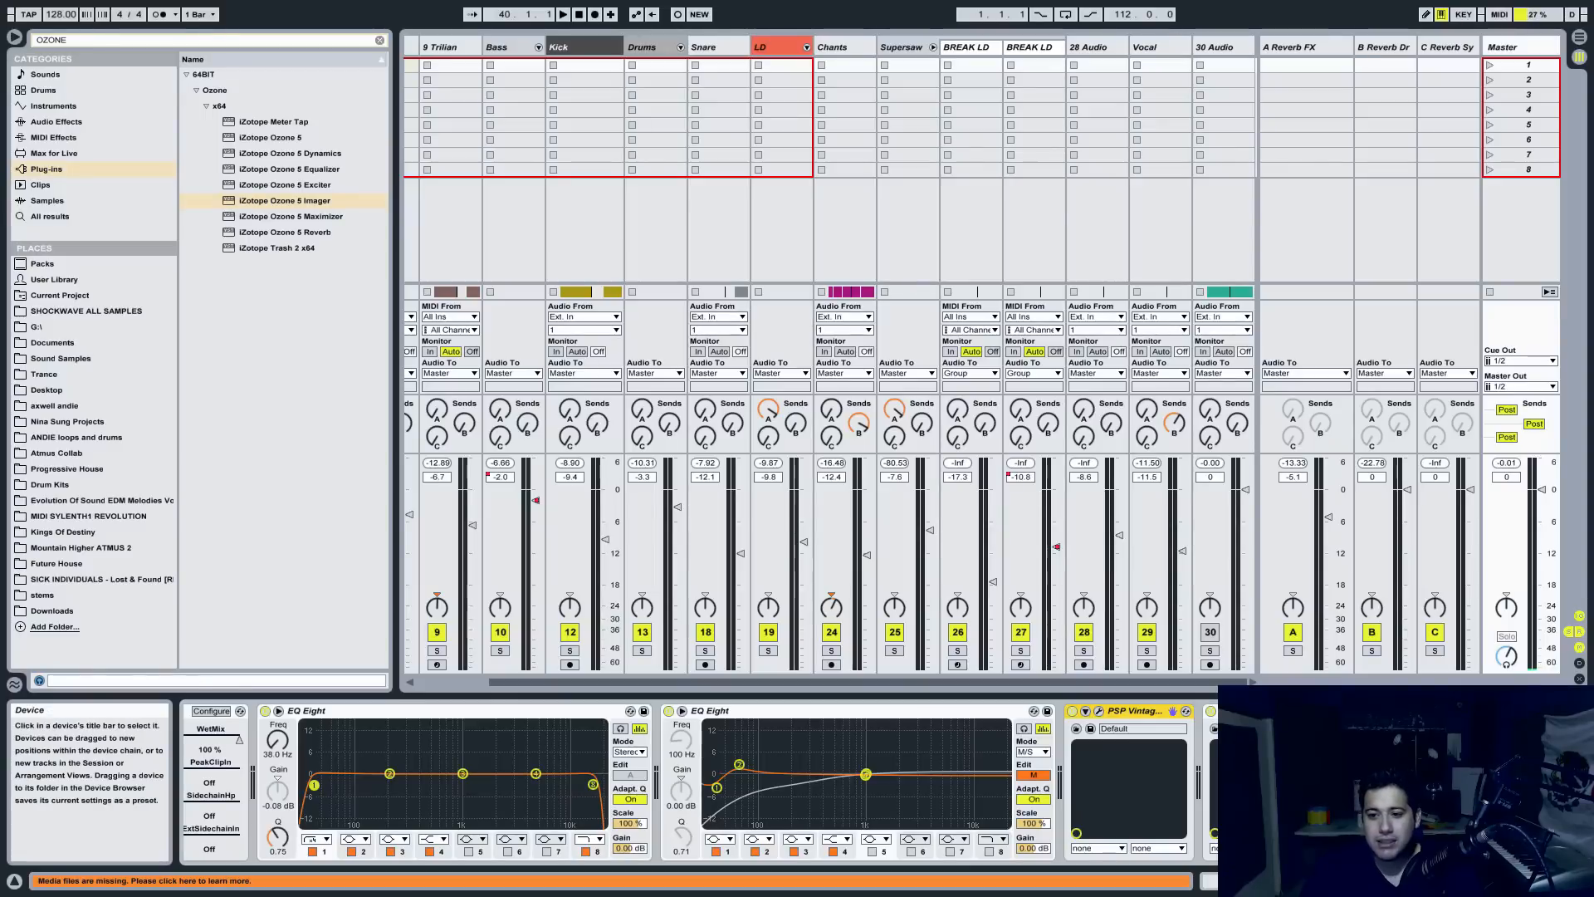
# - Open the LinEQ Broadband Stereo equalizer from the Master chain to review its curve, and select that device
pyautogui.click(1238, 710)
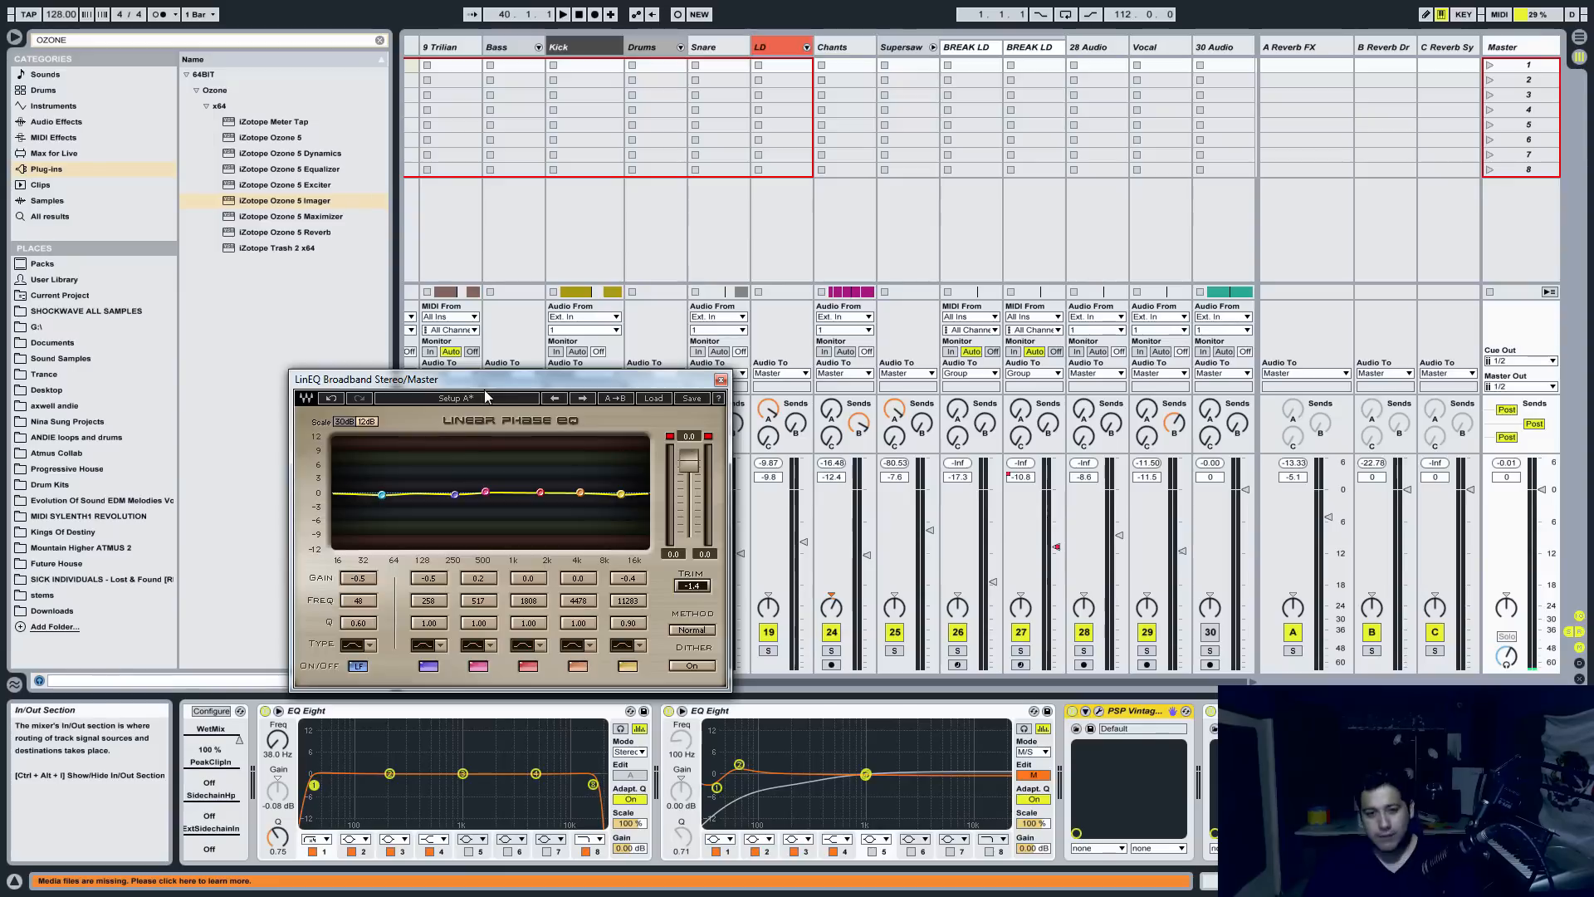
pyautogui.moveTo(489, 390); pyautogui.dragTo(595, 441)
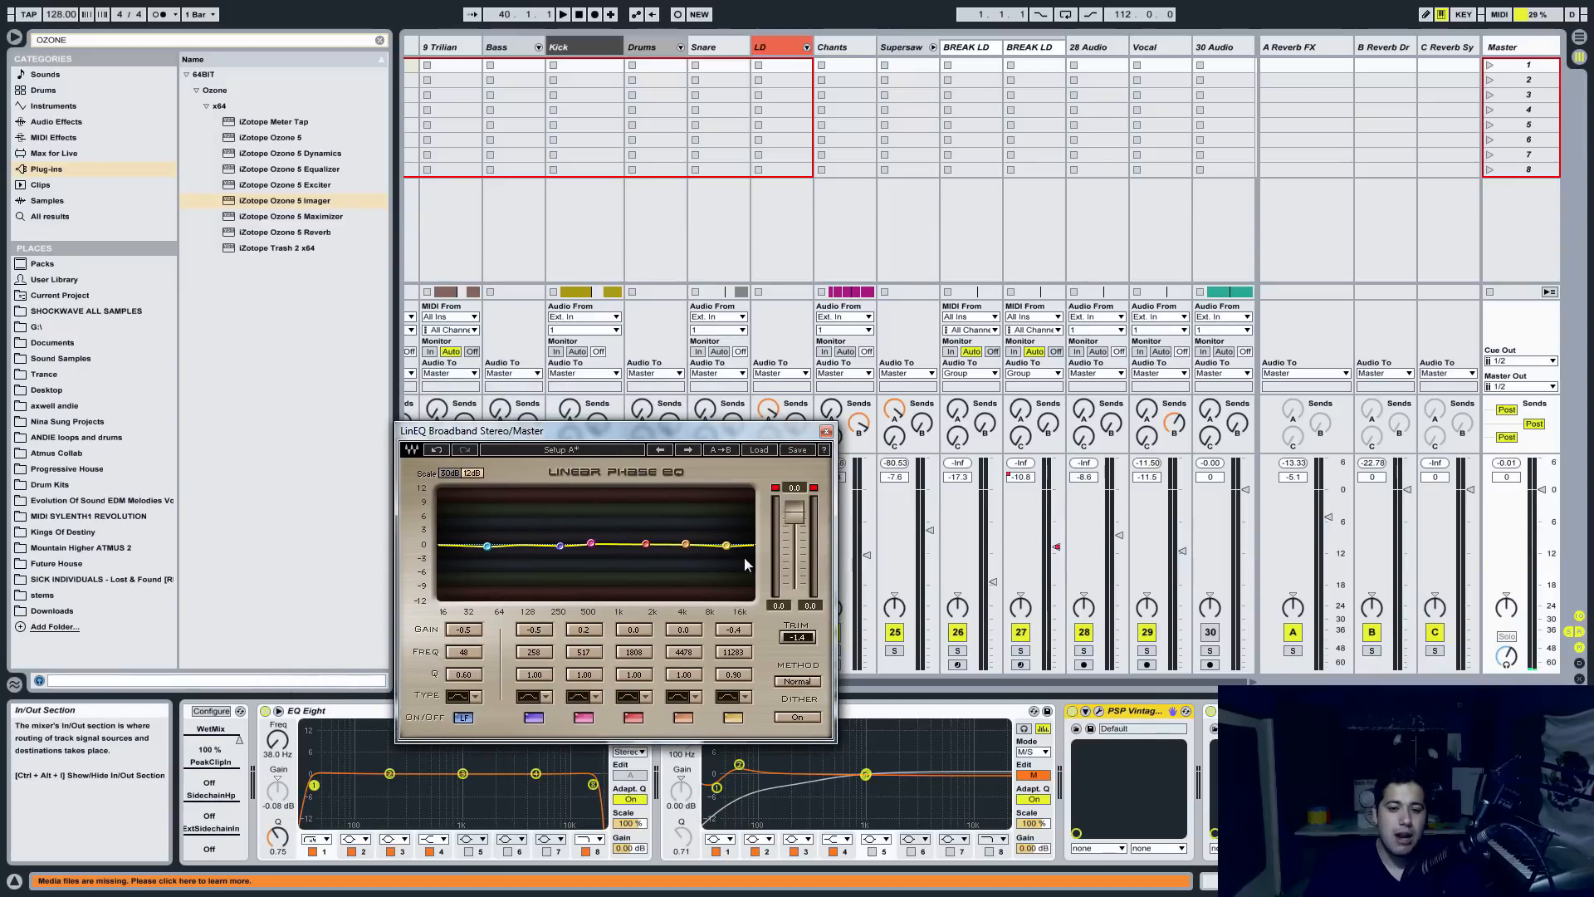
pyautogui.click(1275, 711)
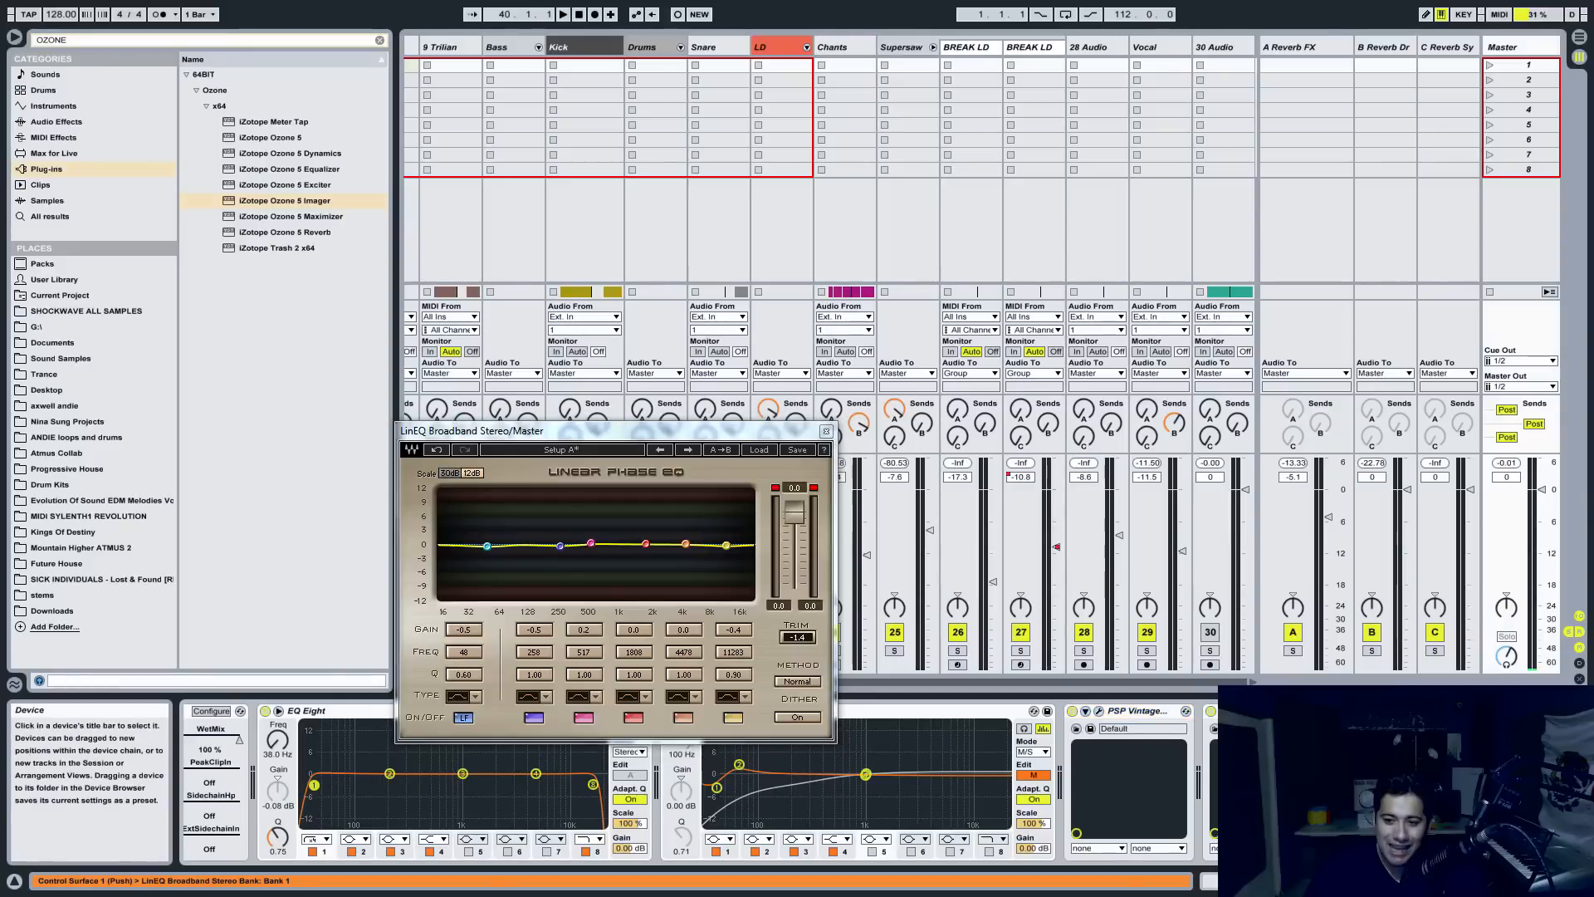
# - Play the arrangement briefly from bar 40 through the Master chain, return to the Session view, and close the LinEQ Broadband window
pyautogui.moveTo(1328, 881); pyautogui.dragTo(1403, 881)
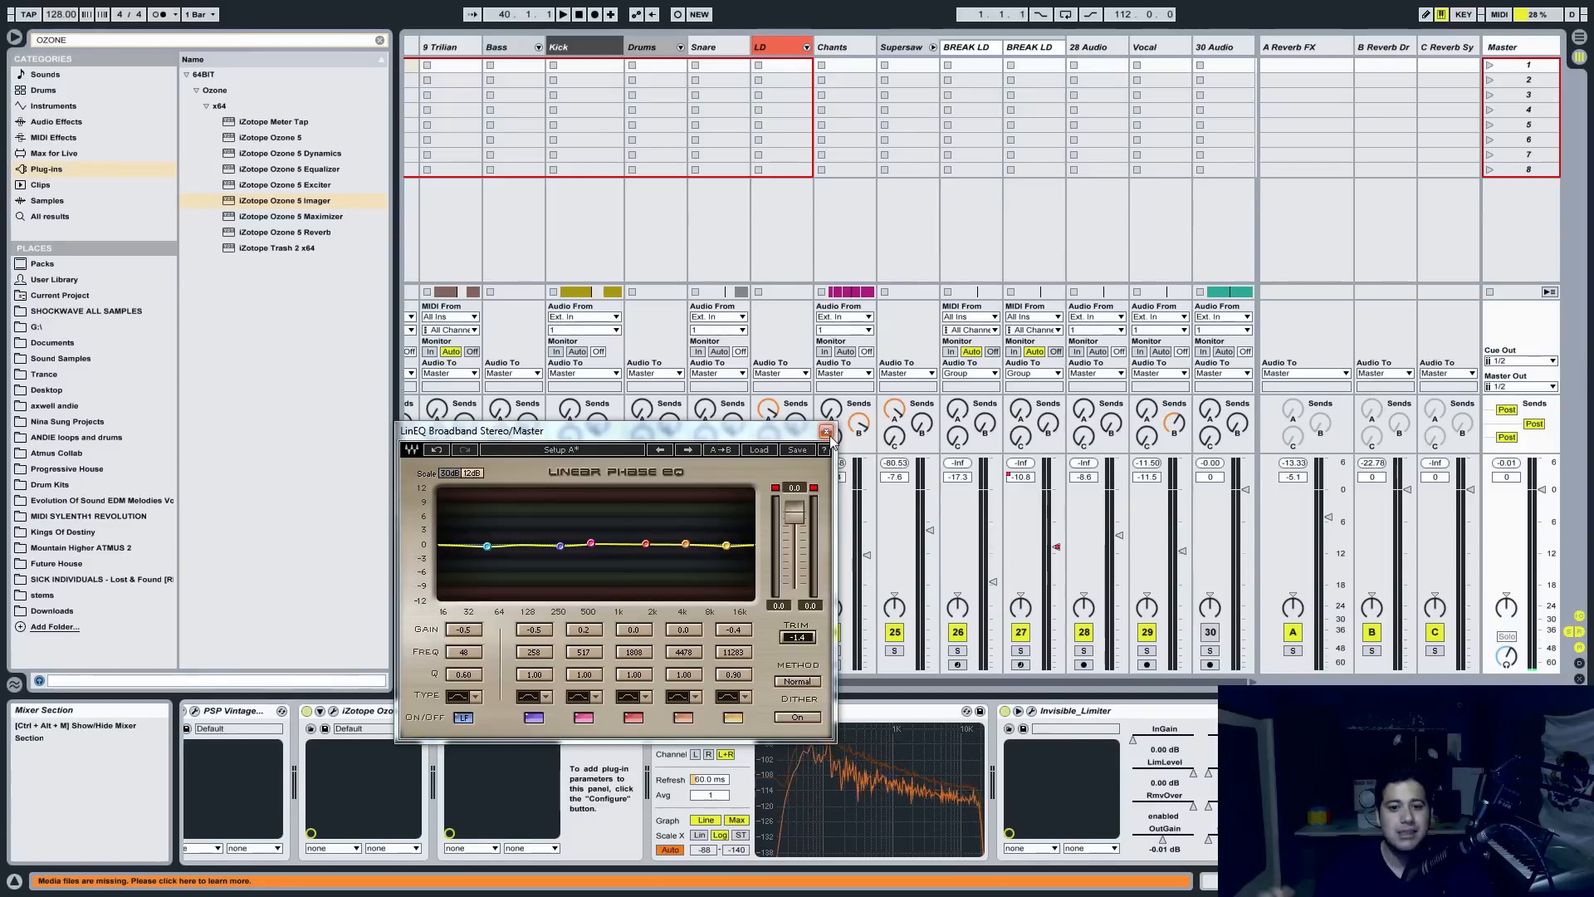
pyautogui.press('Tab')
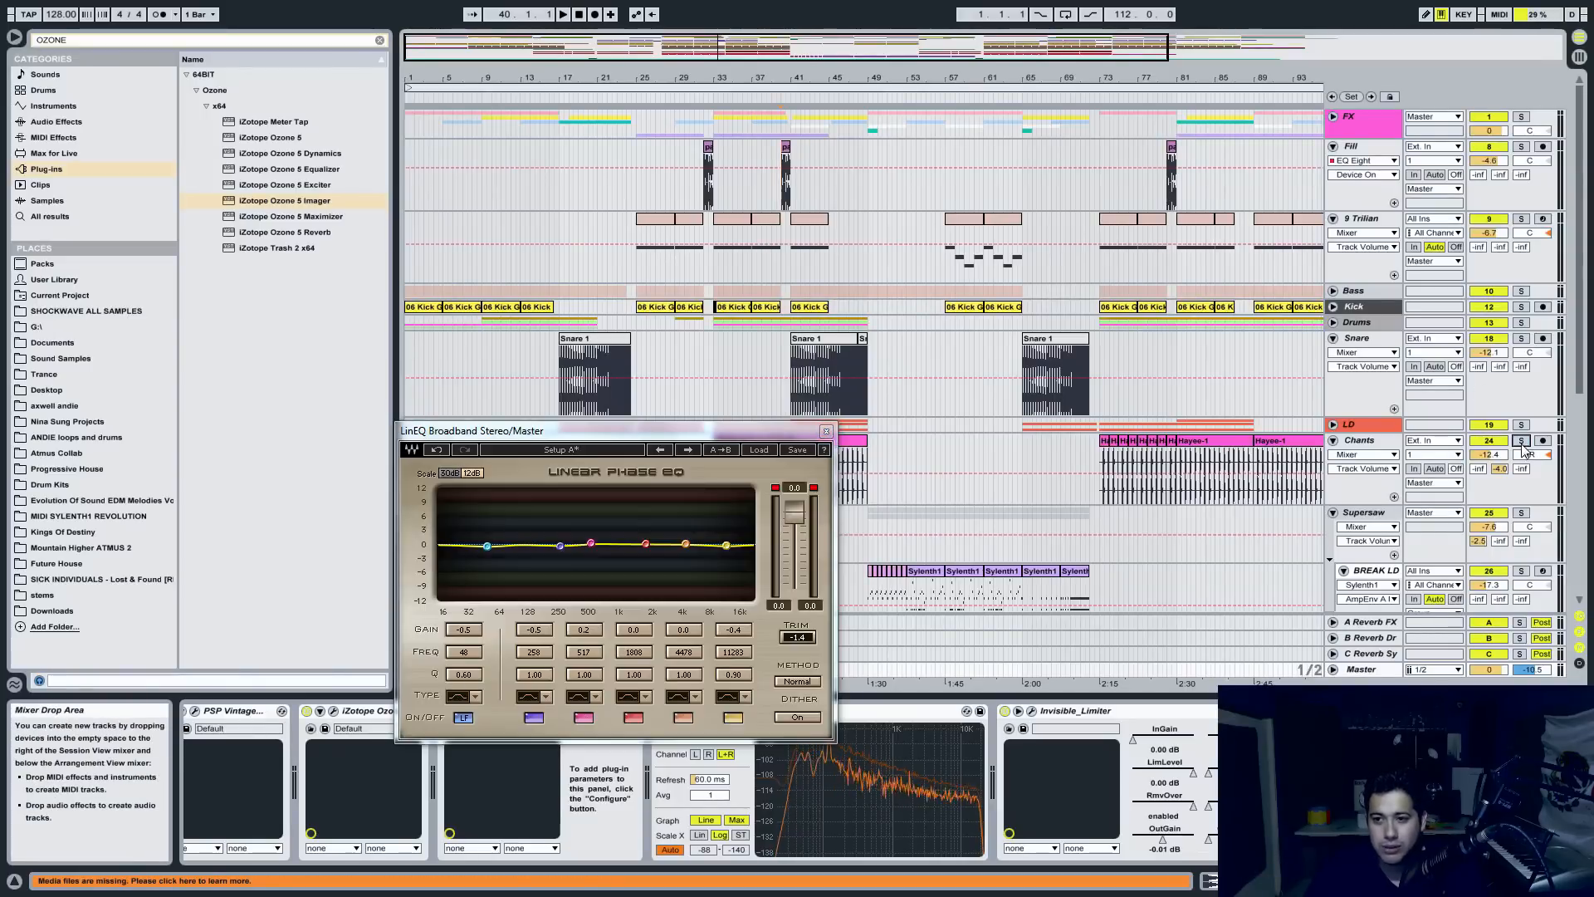
pyautogui.press('space')
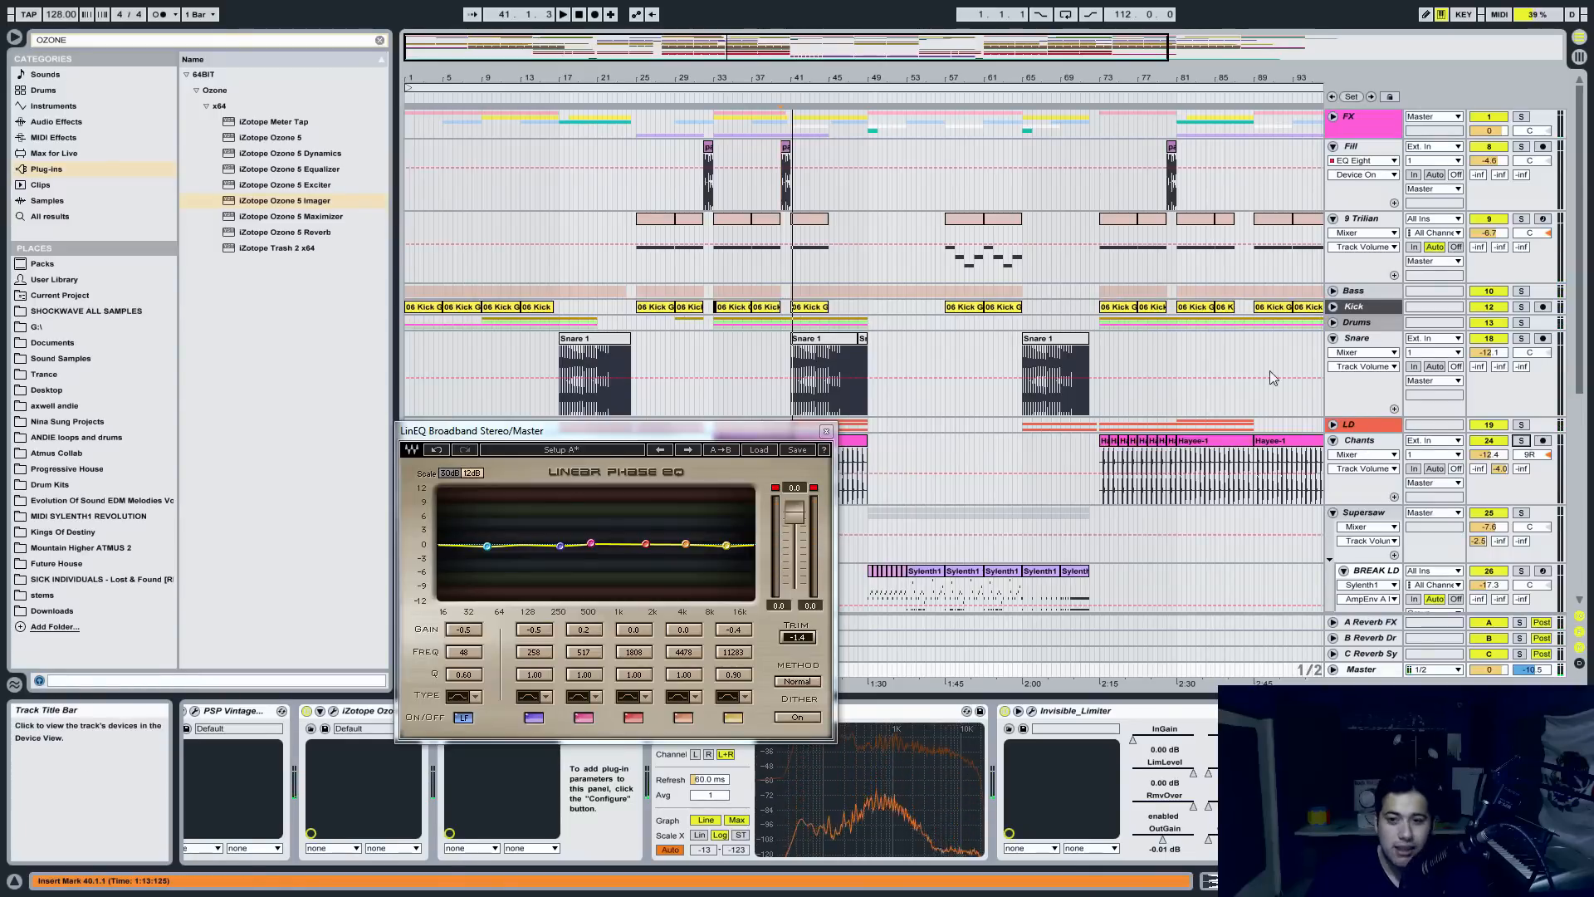
pyautogui.press('Tab')
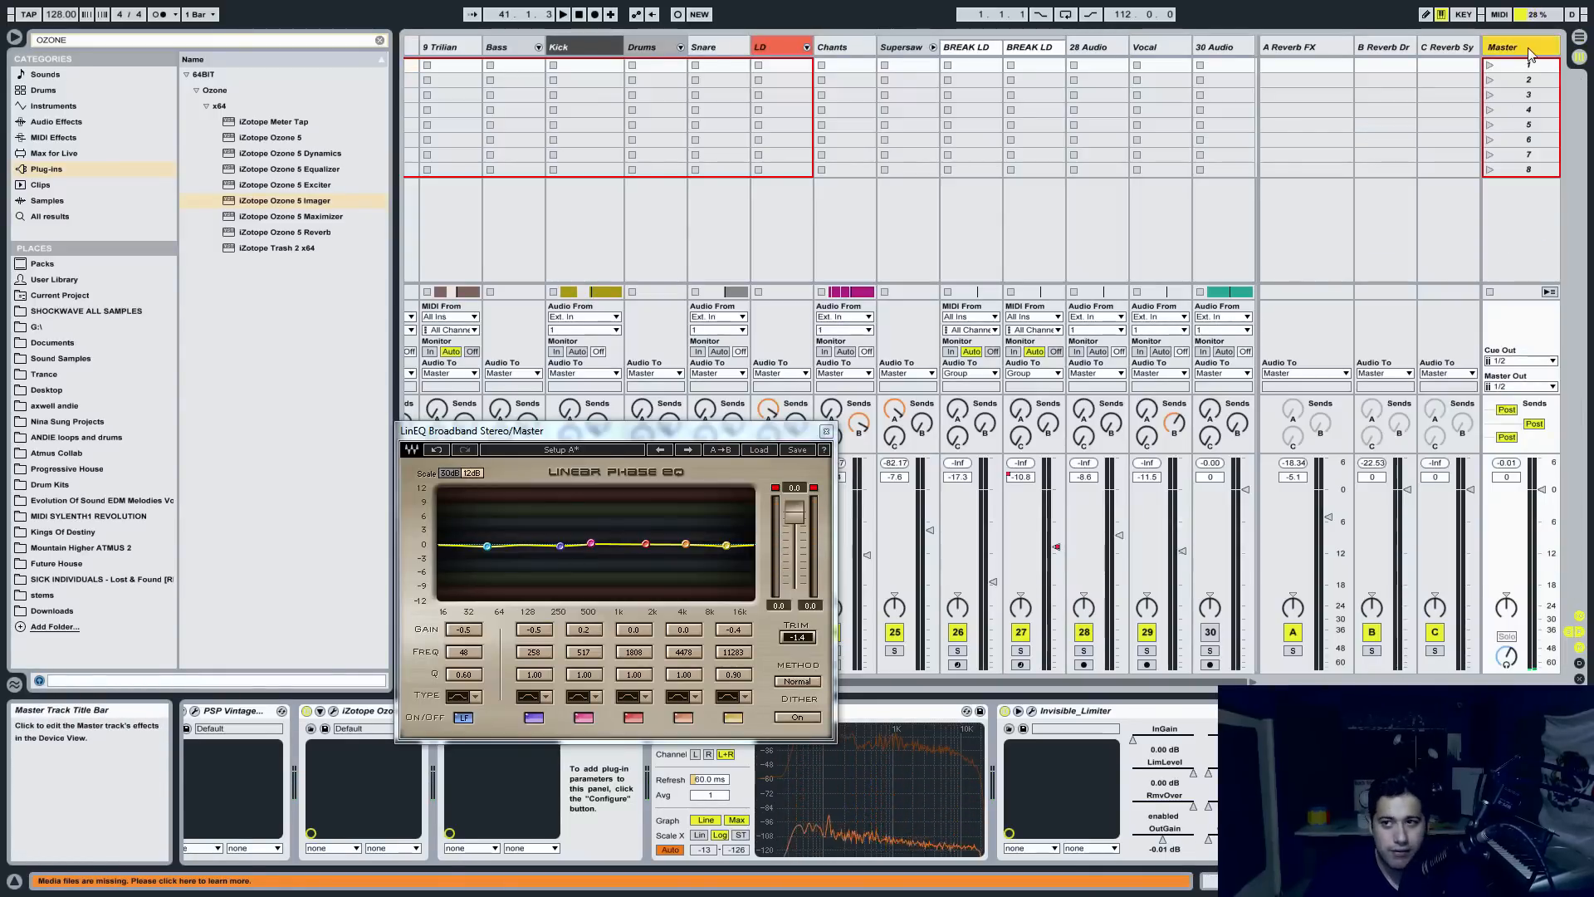
pyautogui.click(826, 430)
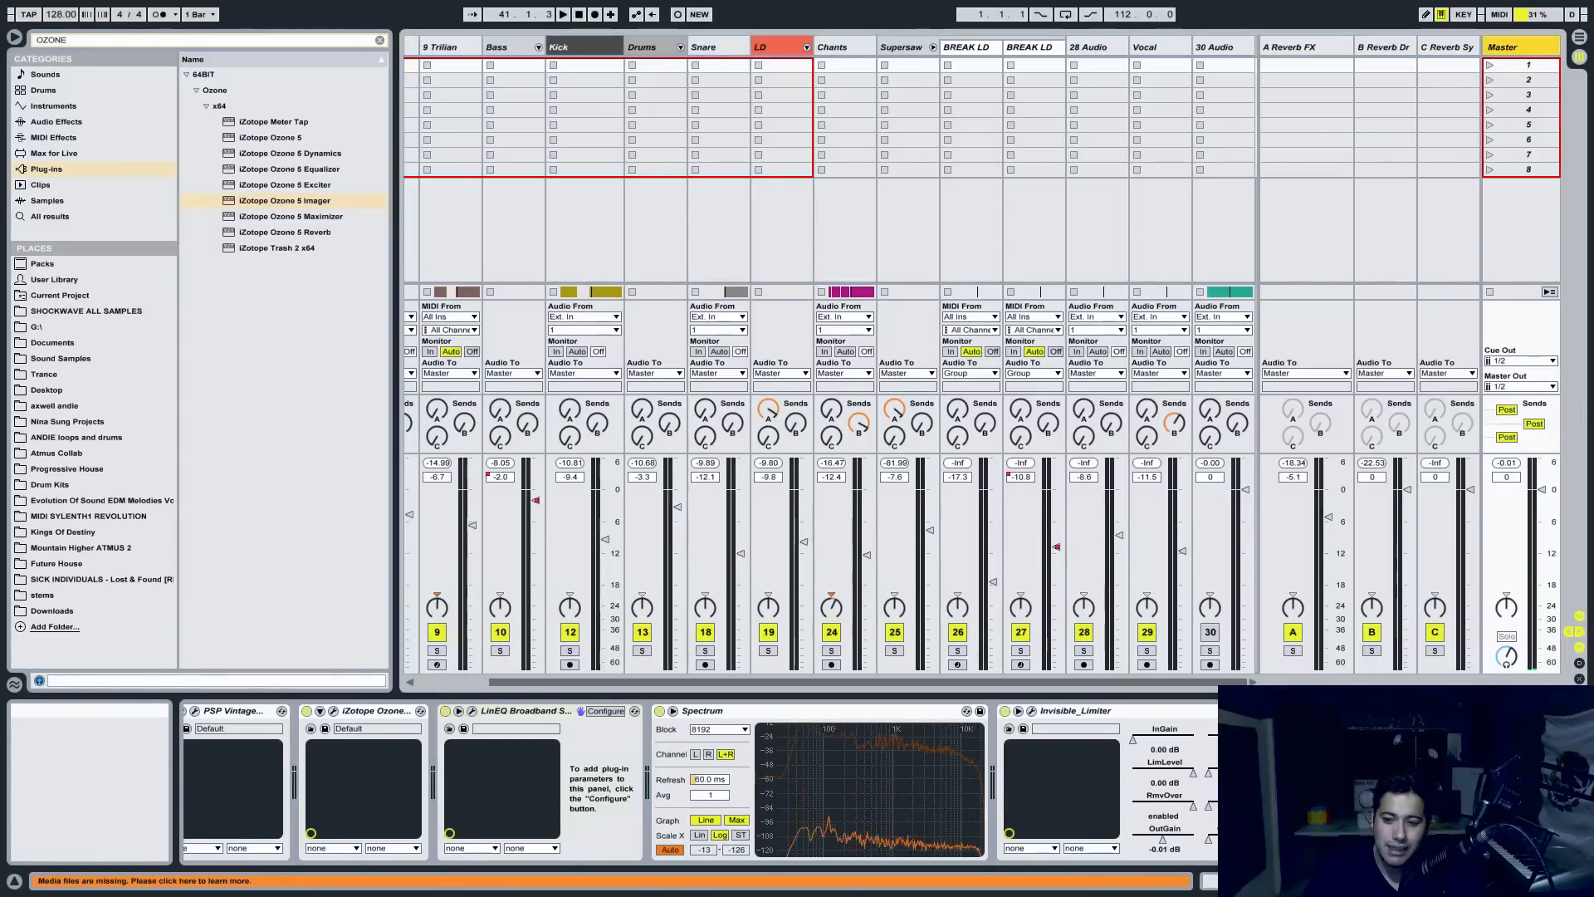
# - Open the Invisible_Limiter from the Master chain and set its output gain to 0.00 dB
pyautogui.click(1210, 729)
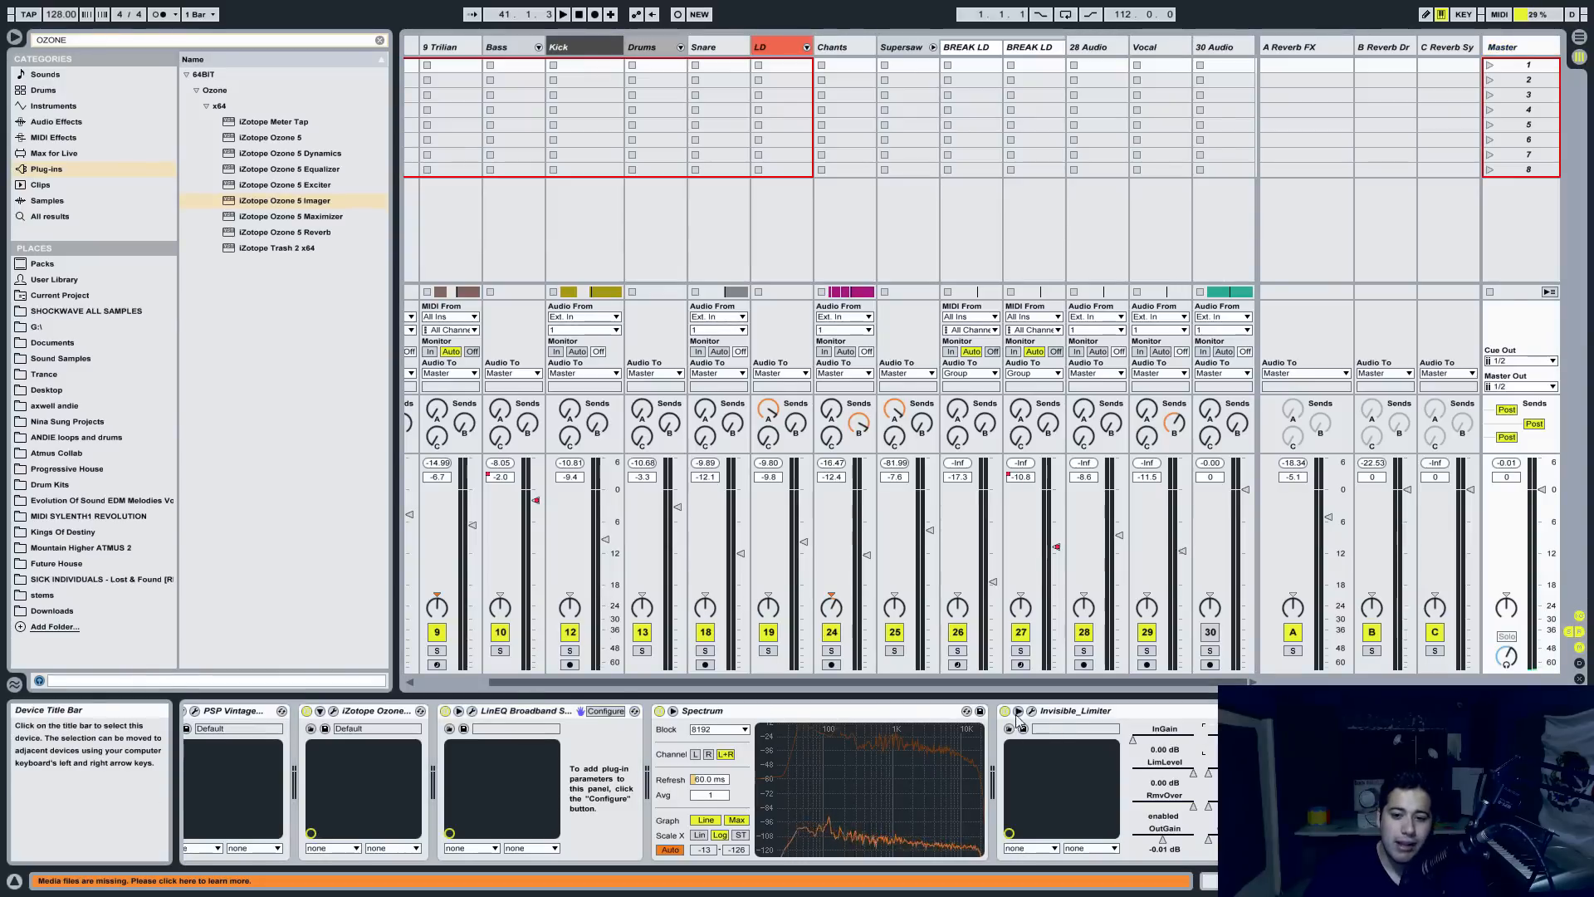
pyautogui.click(1033, 712)
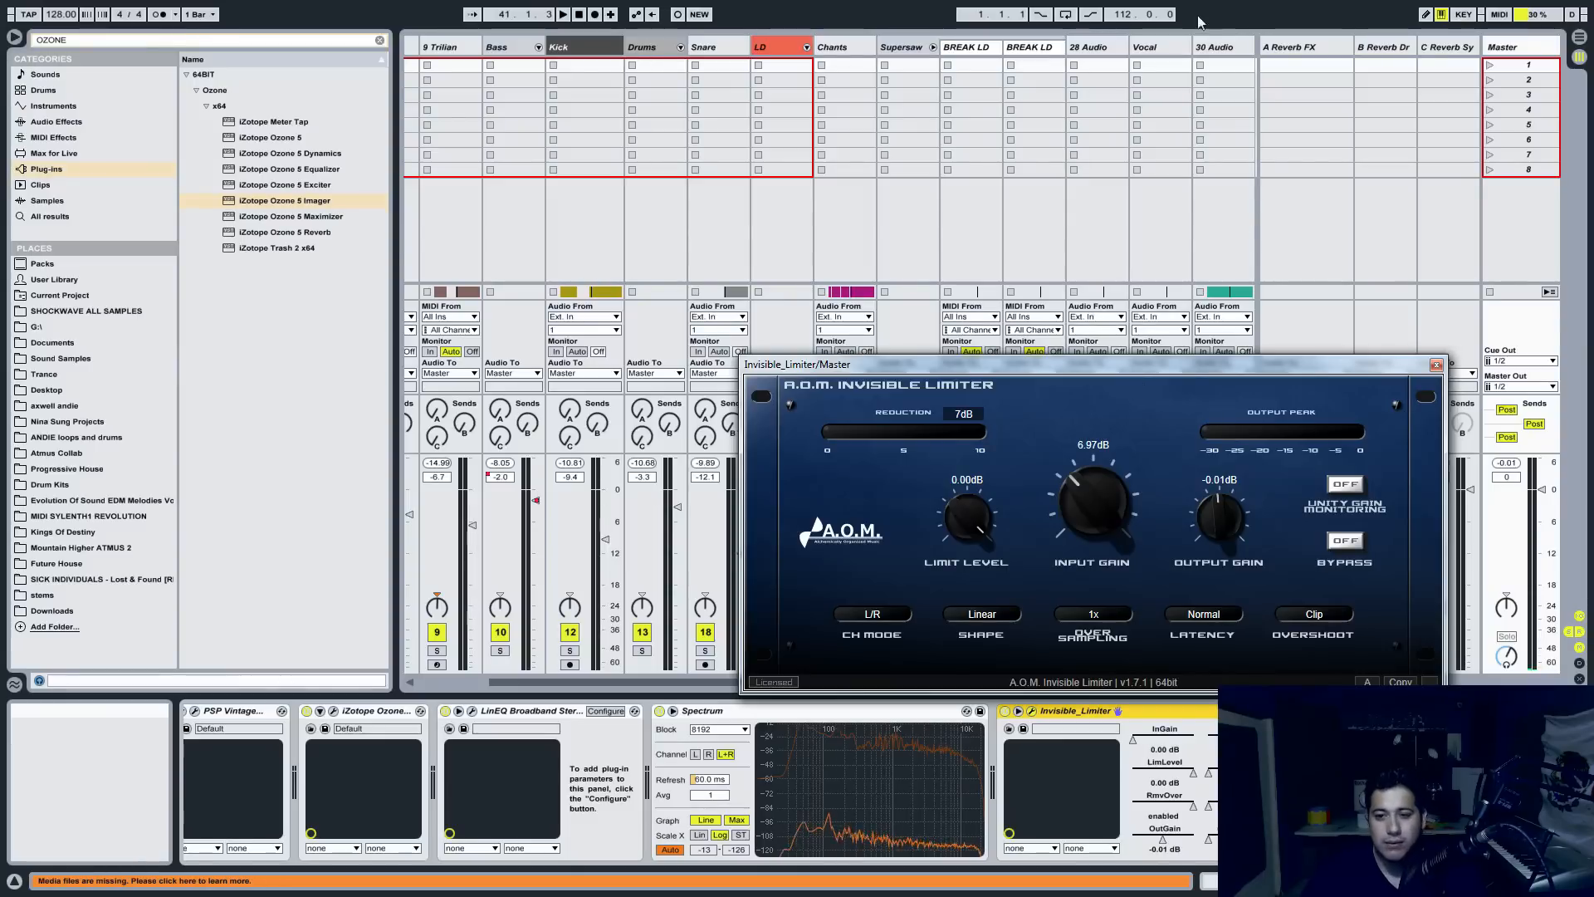
pyautogui.moveTo(1148, 370); pyautogui.dragTo(1077, 378)
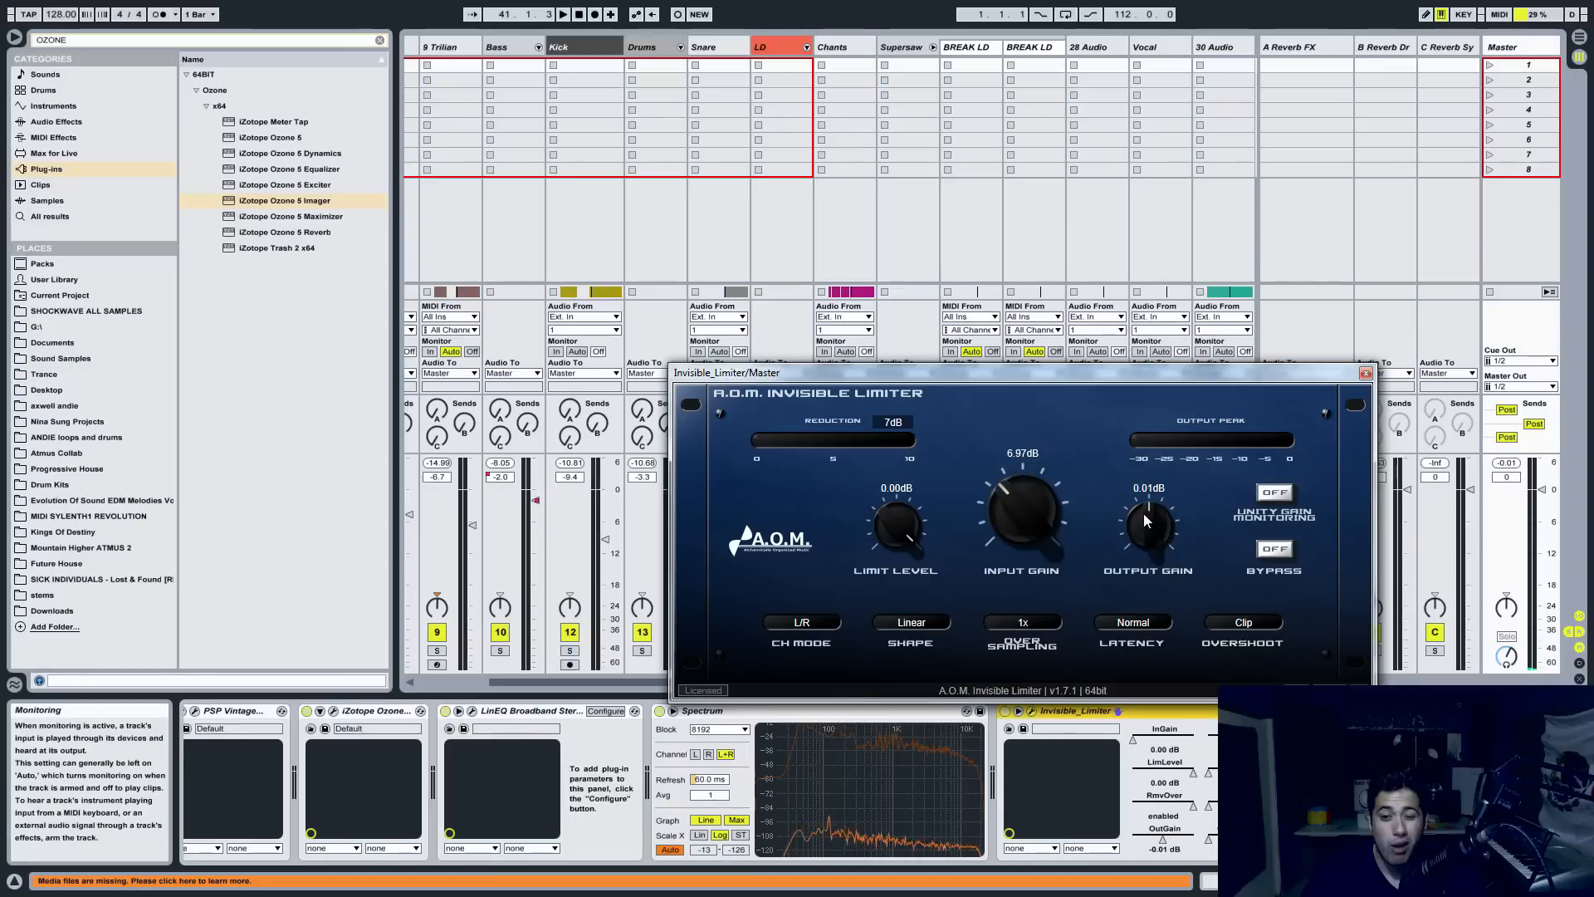
pyautogui.doubleClick(1150, 489)
pyautogui.click(1155, 489)
pyautogui.write('0.00')
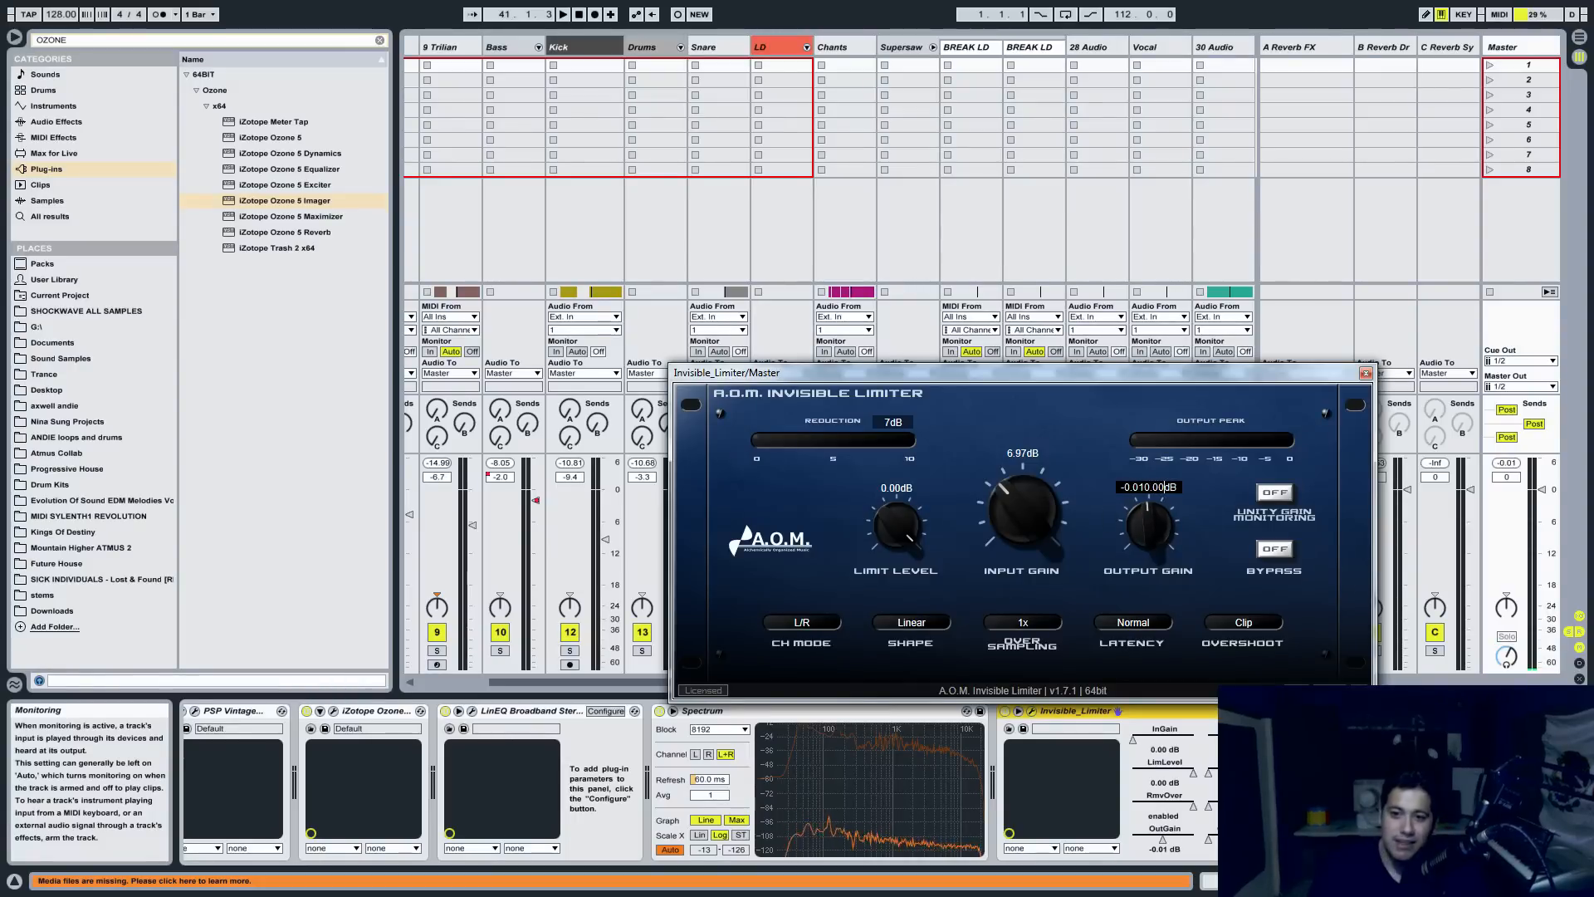
pyautogui.press('BackSpace')
pyautogui.press('BackSpace')
pyautogui.press('BackSpace')
pyautogui.press('BackSpace')
pyautogui.press('BackSpace')
pyautogui.press('BackSpace')
pyautogui.press('BackSpace')
pyautogui.press('BackSpace')
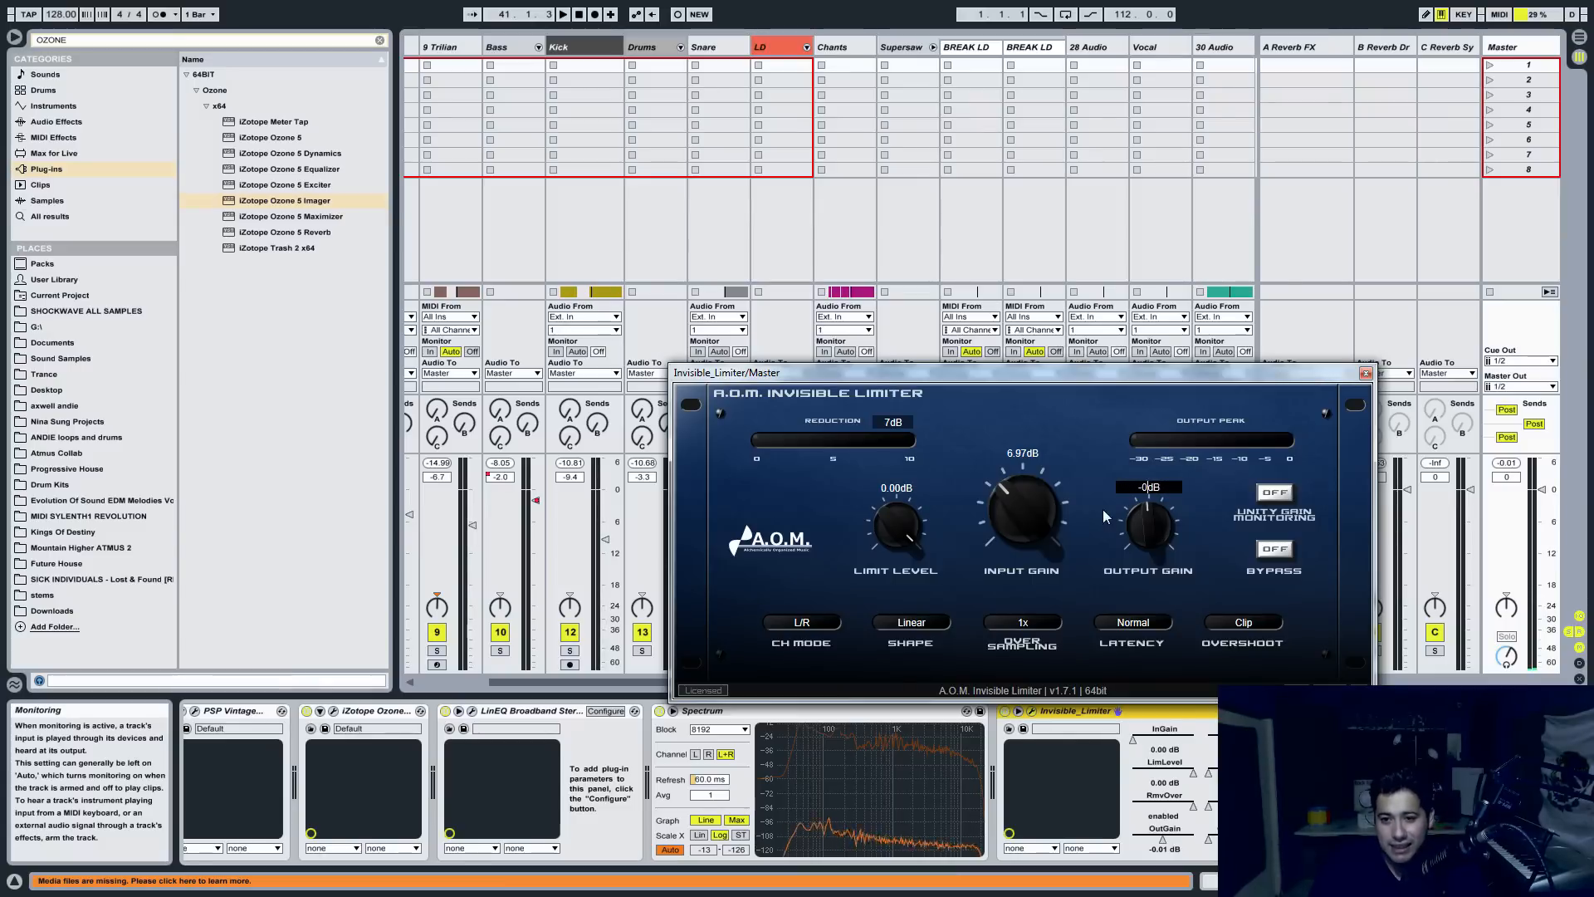
pyautogui.write('0')
pyautogui.press('Return')
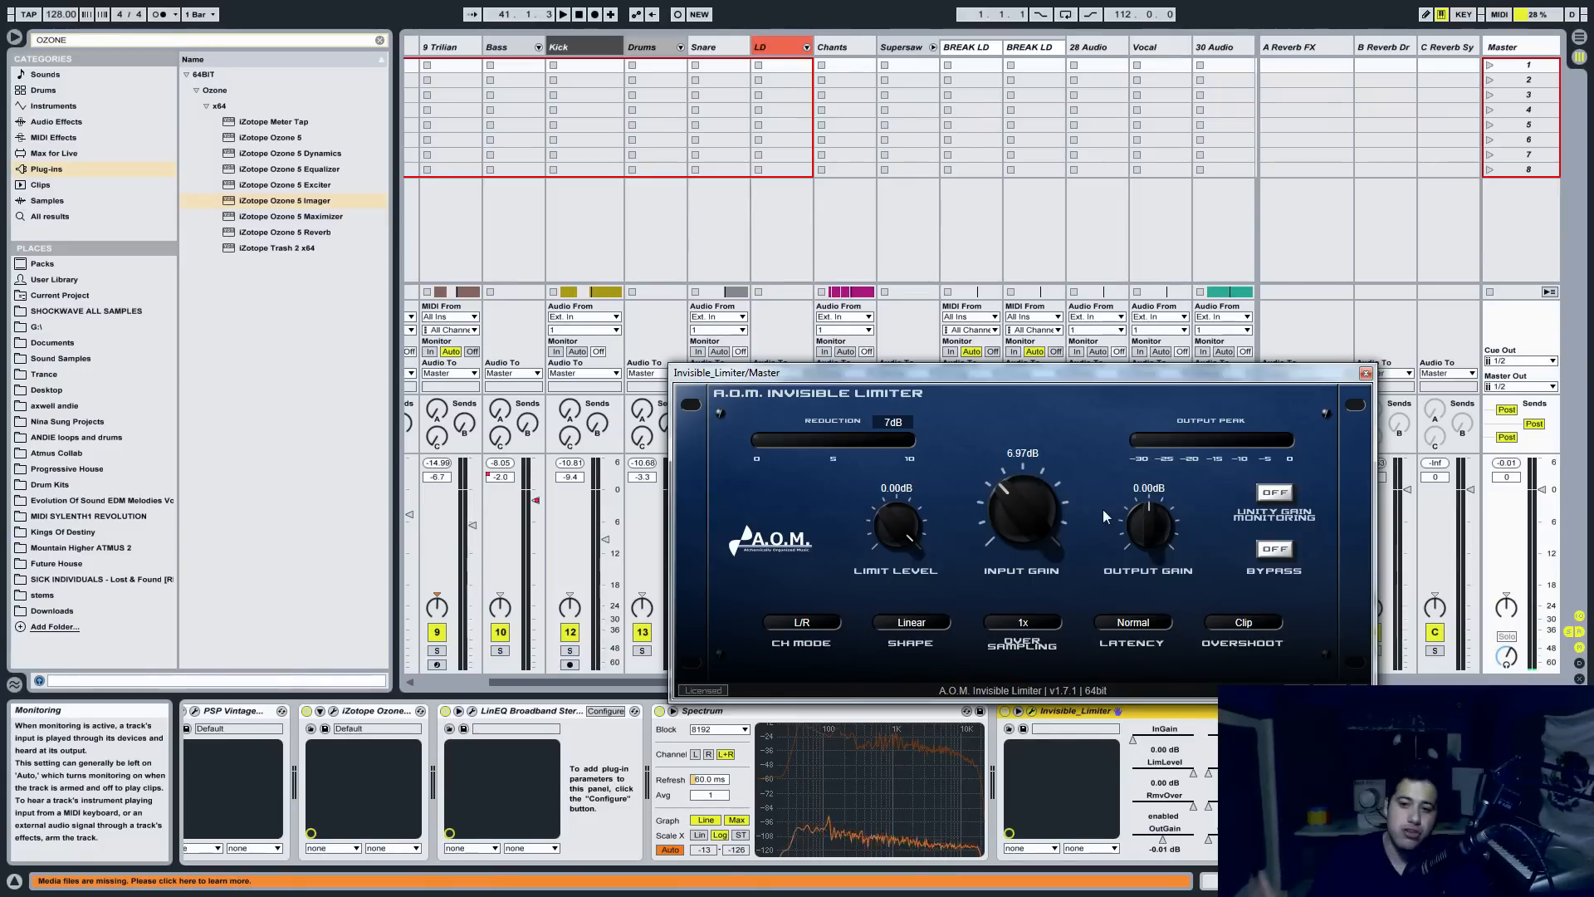
# - Close the Invisible_Limiter and WLM Plus loudness meter windows, and return to the Arrangement view
pyautogui.click(1365, 373)
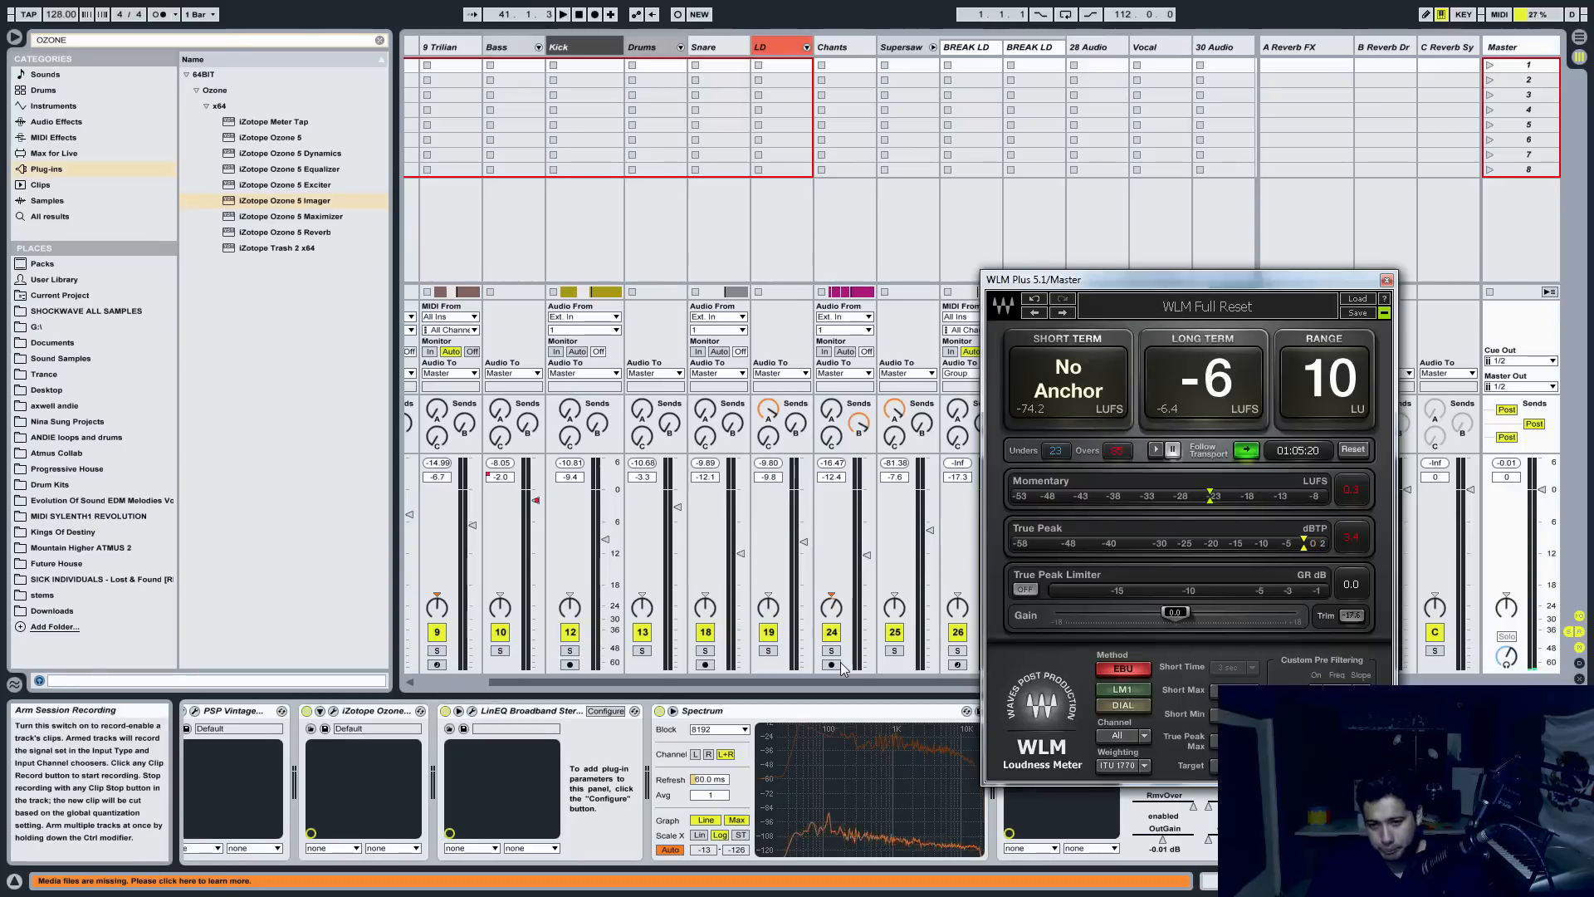
pyautogui.click(1386, 281)
pyautogui.press('Tab')
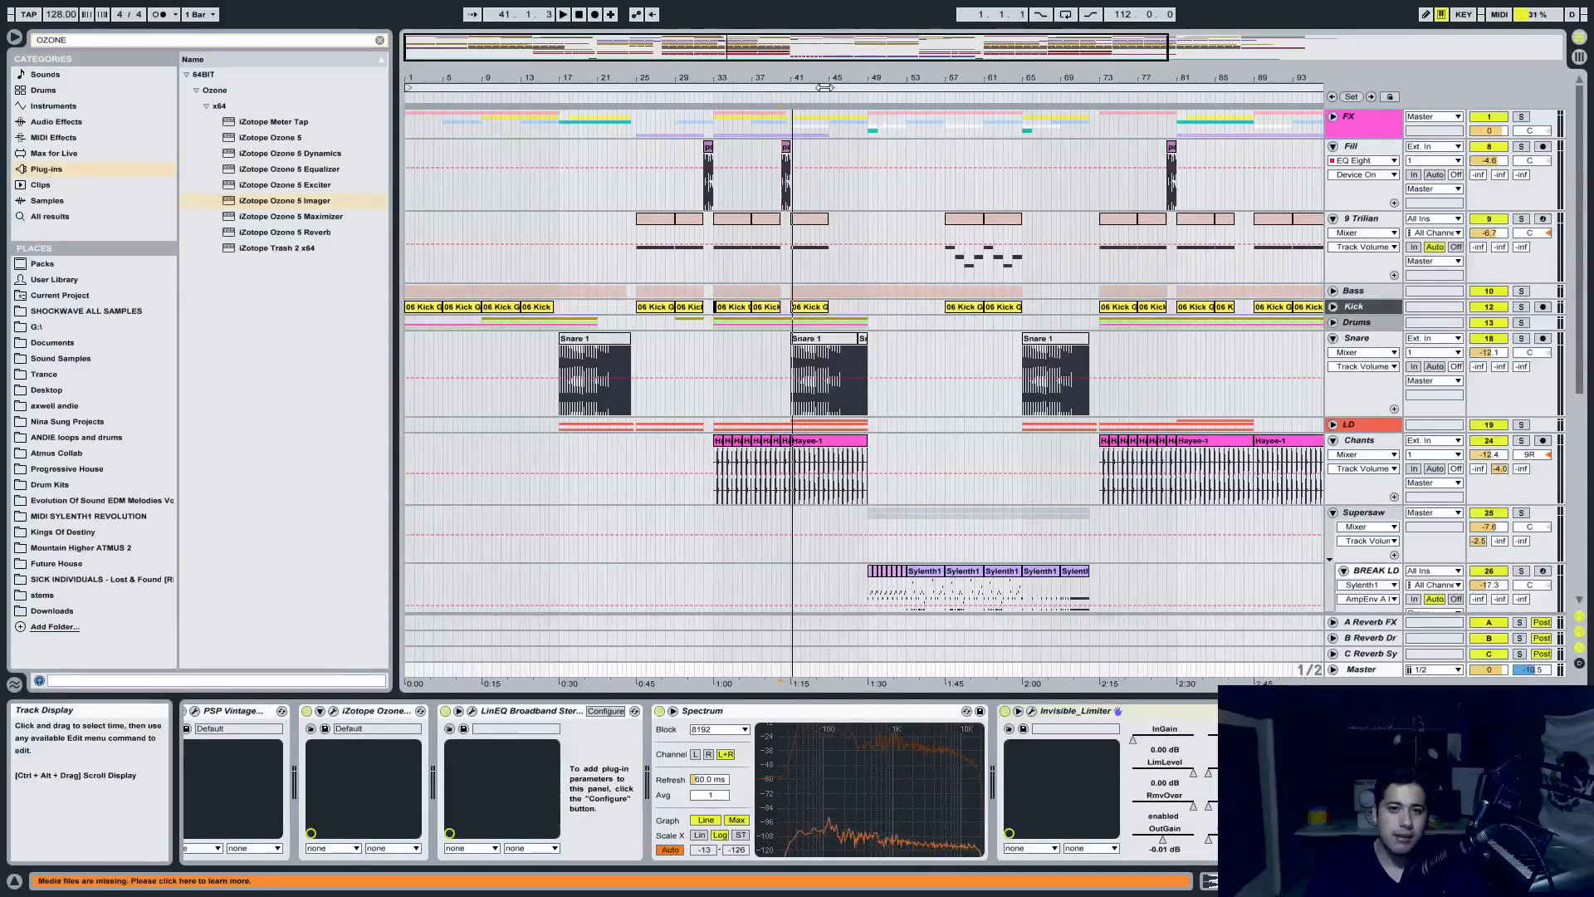
# - Examine the snare build-up from bar 41 to bar 49 in the arrangement, including the point where the Supersaw section begins
pyautogui.moveTo(875, 49); pyautogui.dragTo(1146, 686)
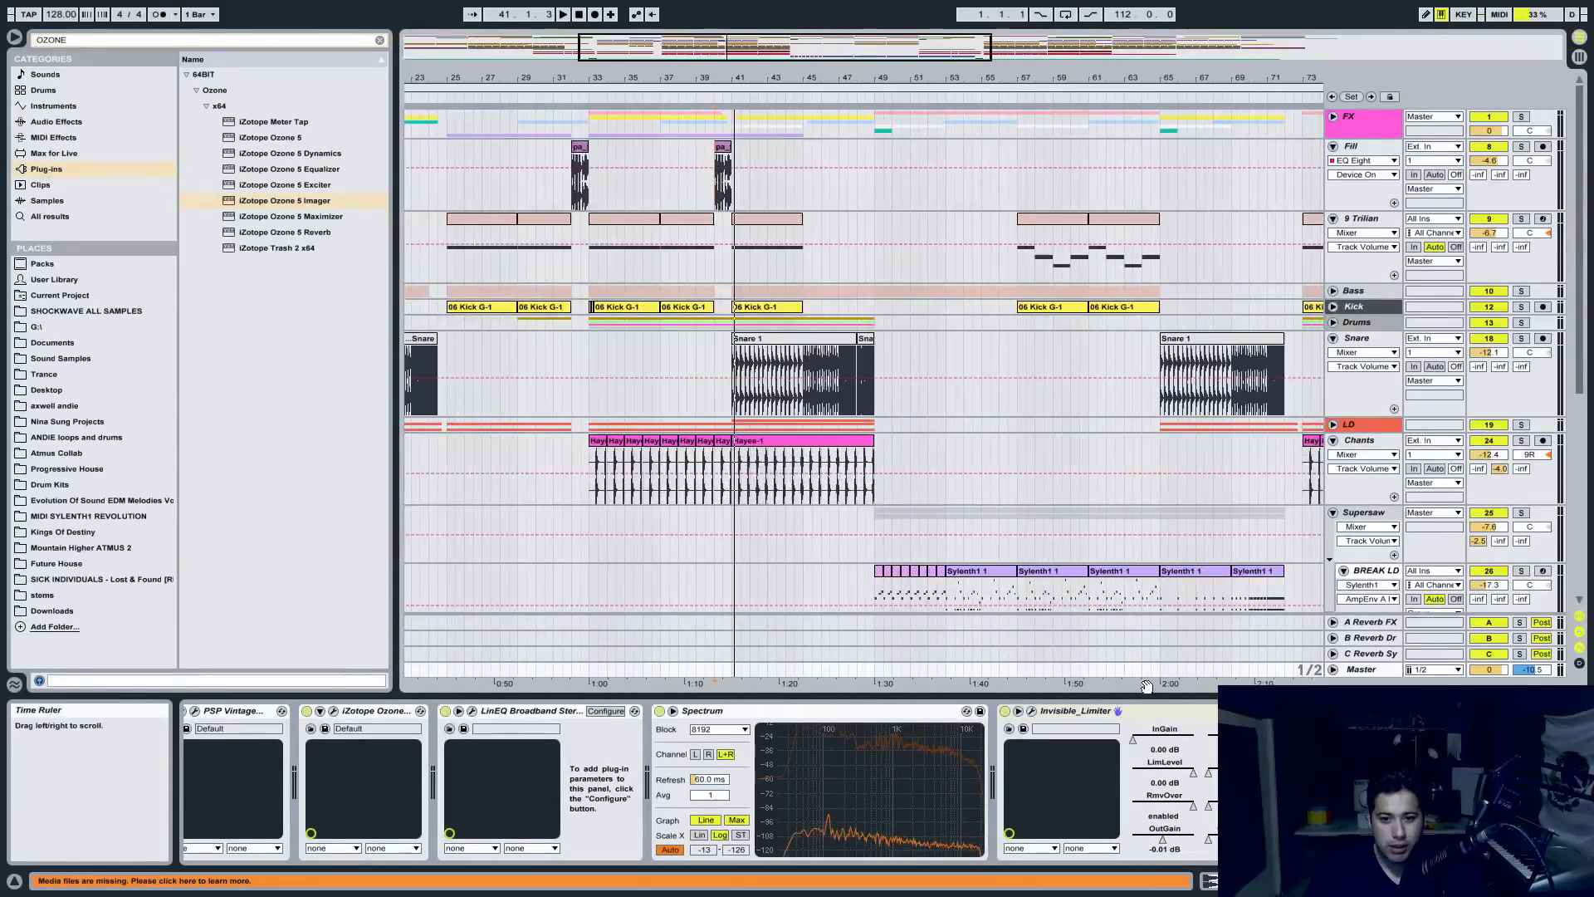
pyautogui.click(730, 374)
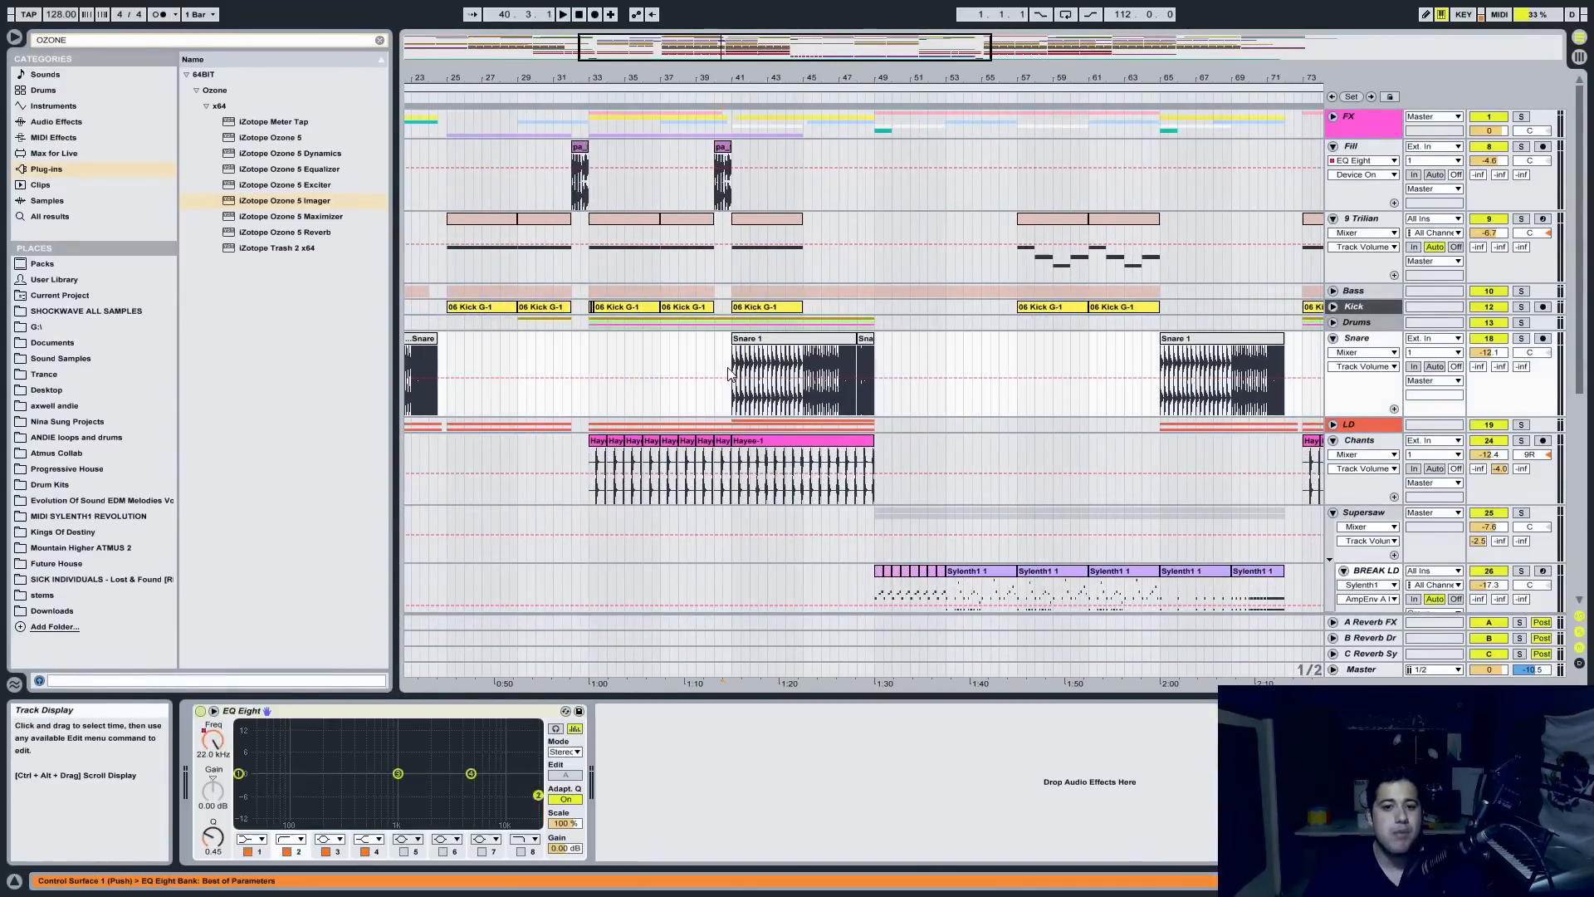
pyautogui.moveTo(714, 48)
pyautogui.mouseDown()
pyautogui.moveTo(715, 216)
pyautogui.moveTo(716, 125)
pyautogui.mouseUp()
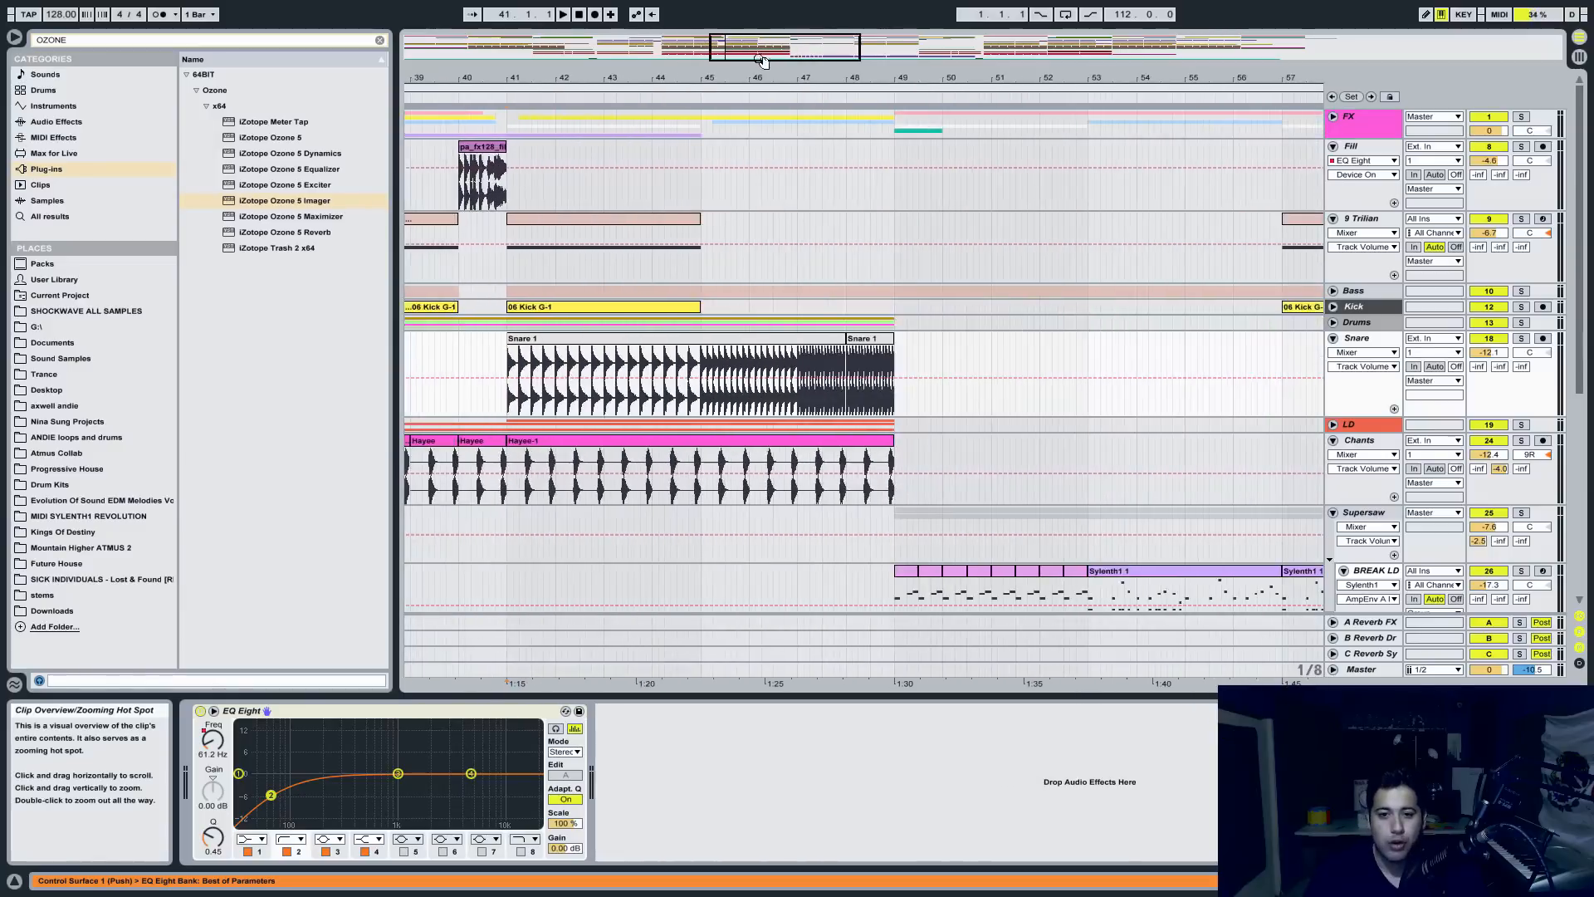
pyautogui.click(510, 276)
pyautogui.moveTo(787, 56); pyautogui.dragTo(761, 33)
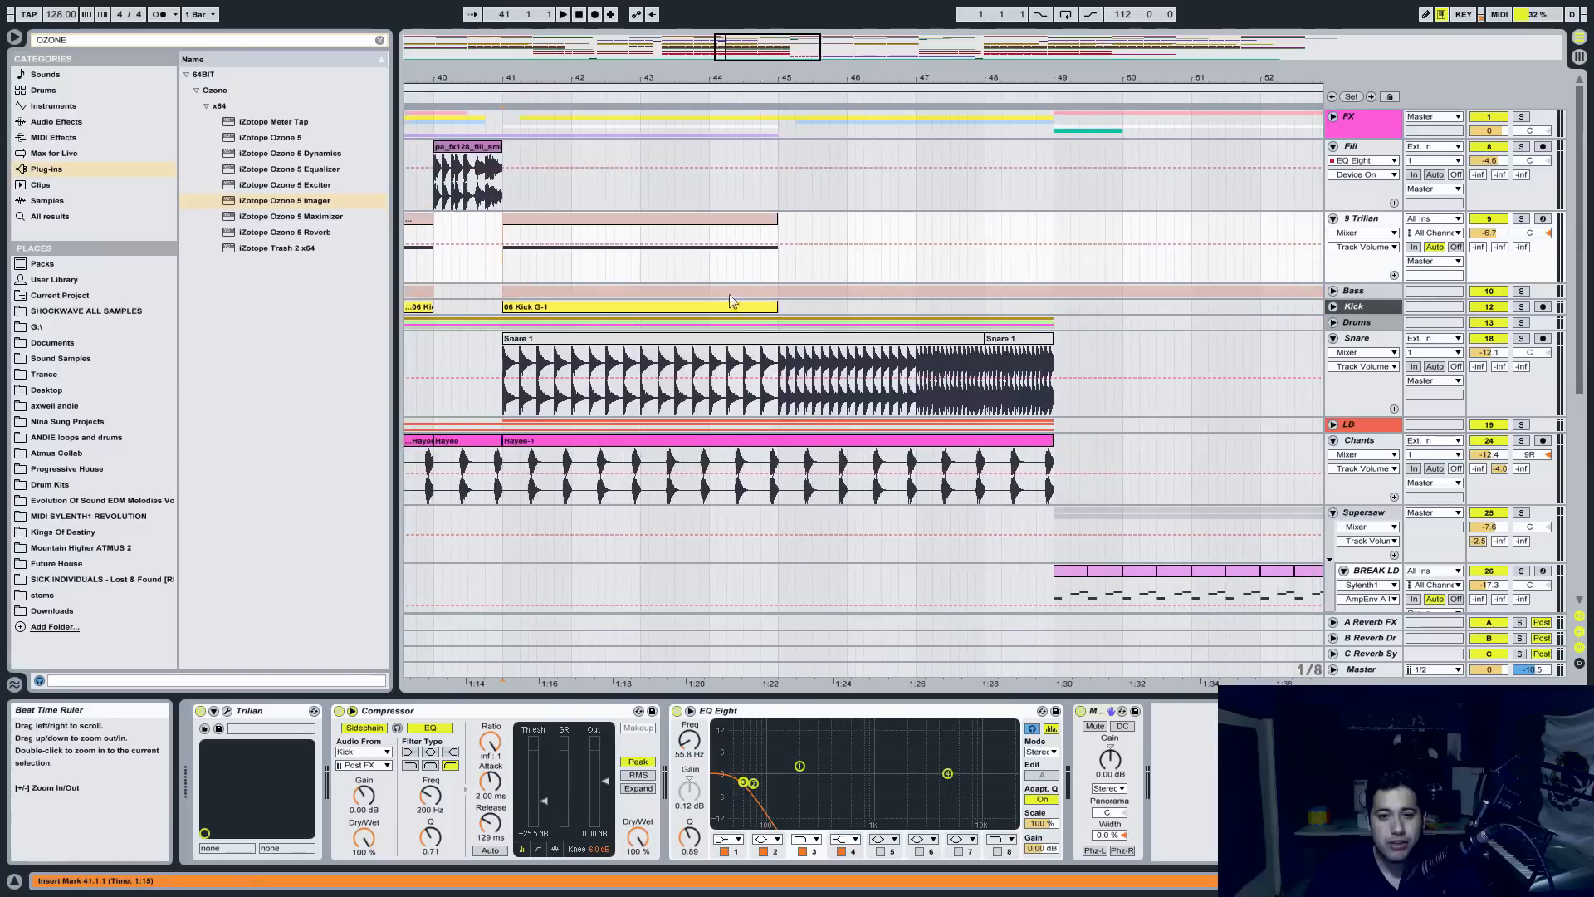
pyautogui.click(900, 339)
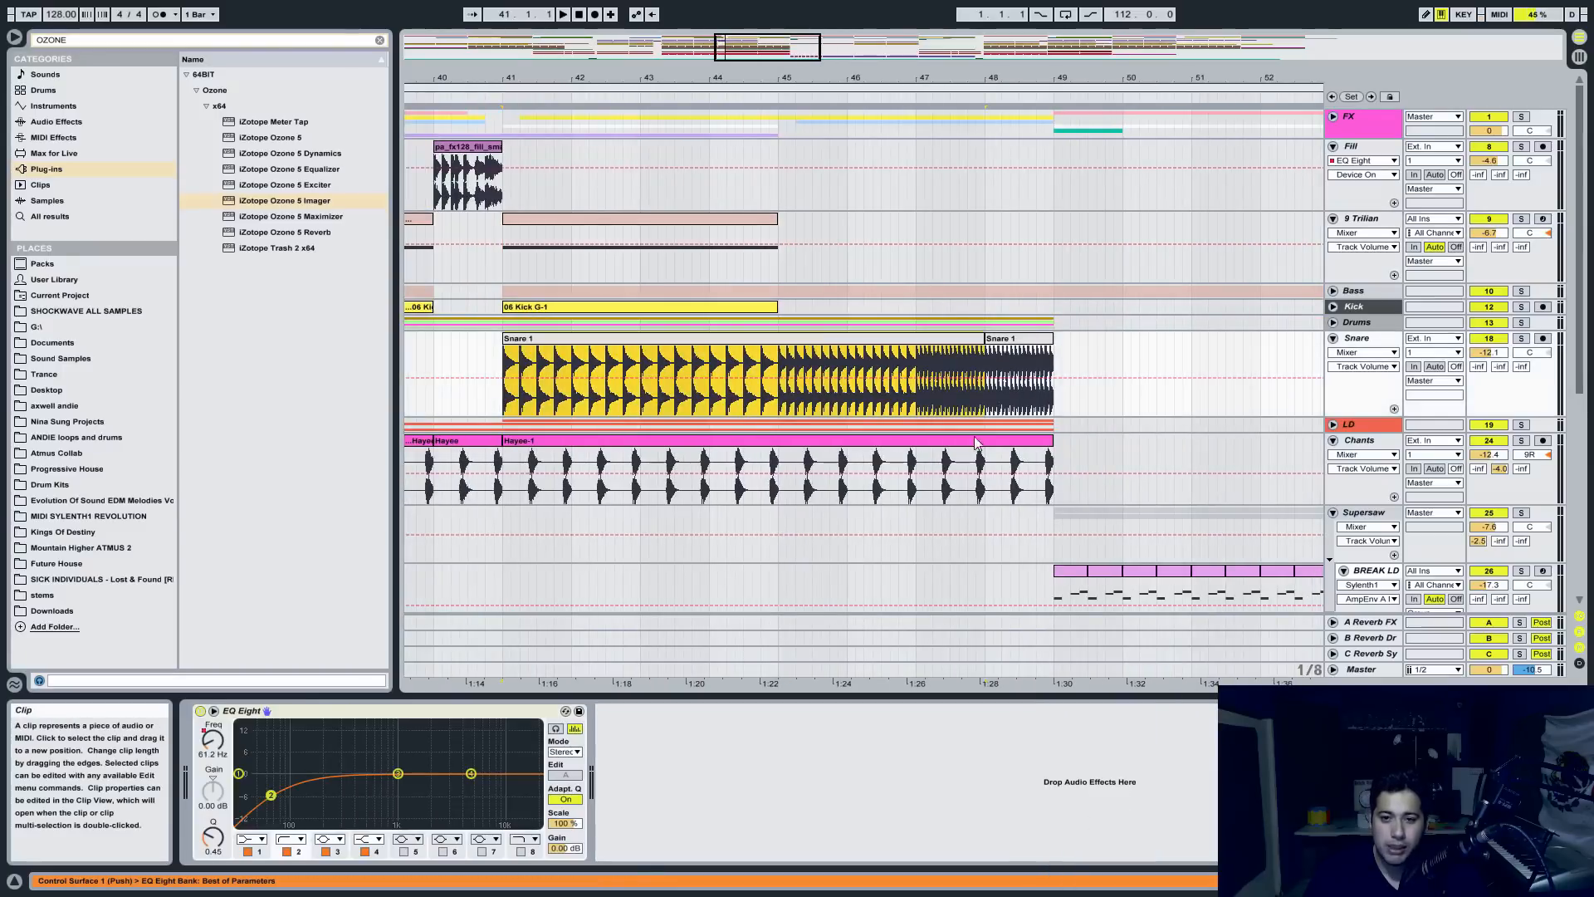
pyautogui.click(1063, 540)
pyautogui.moveTo(749, 42); pyautogui.dragTo(728, 43)
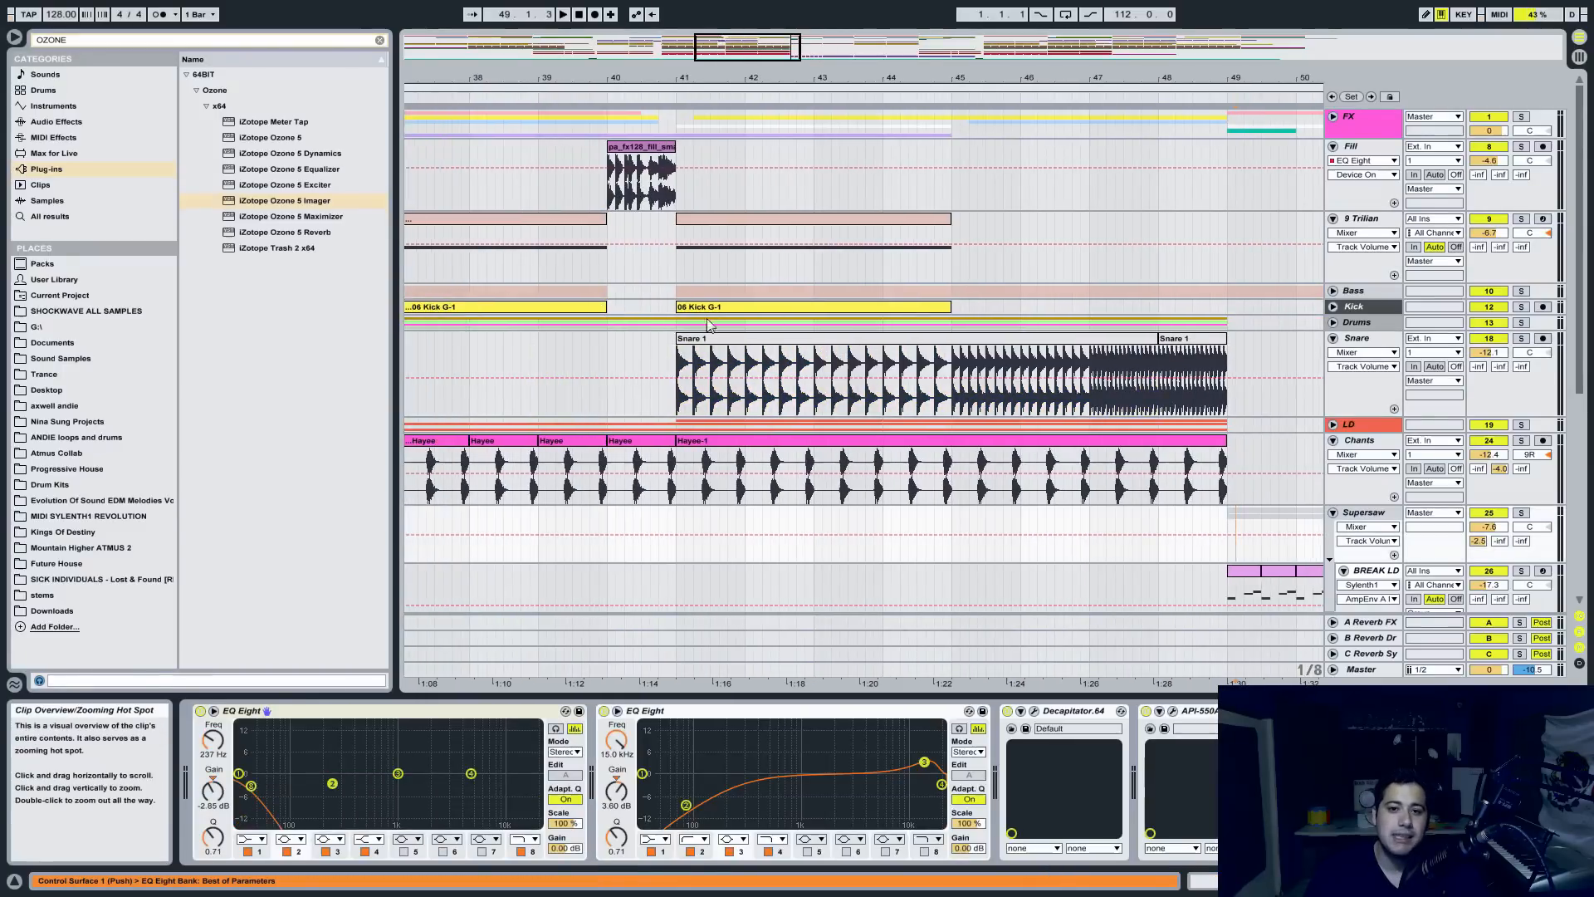
pyautogui.click(676, 277)
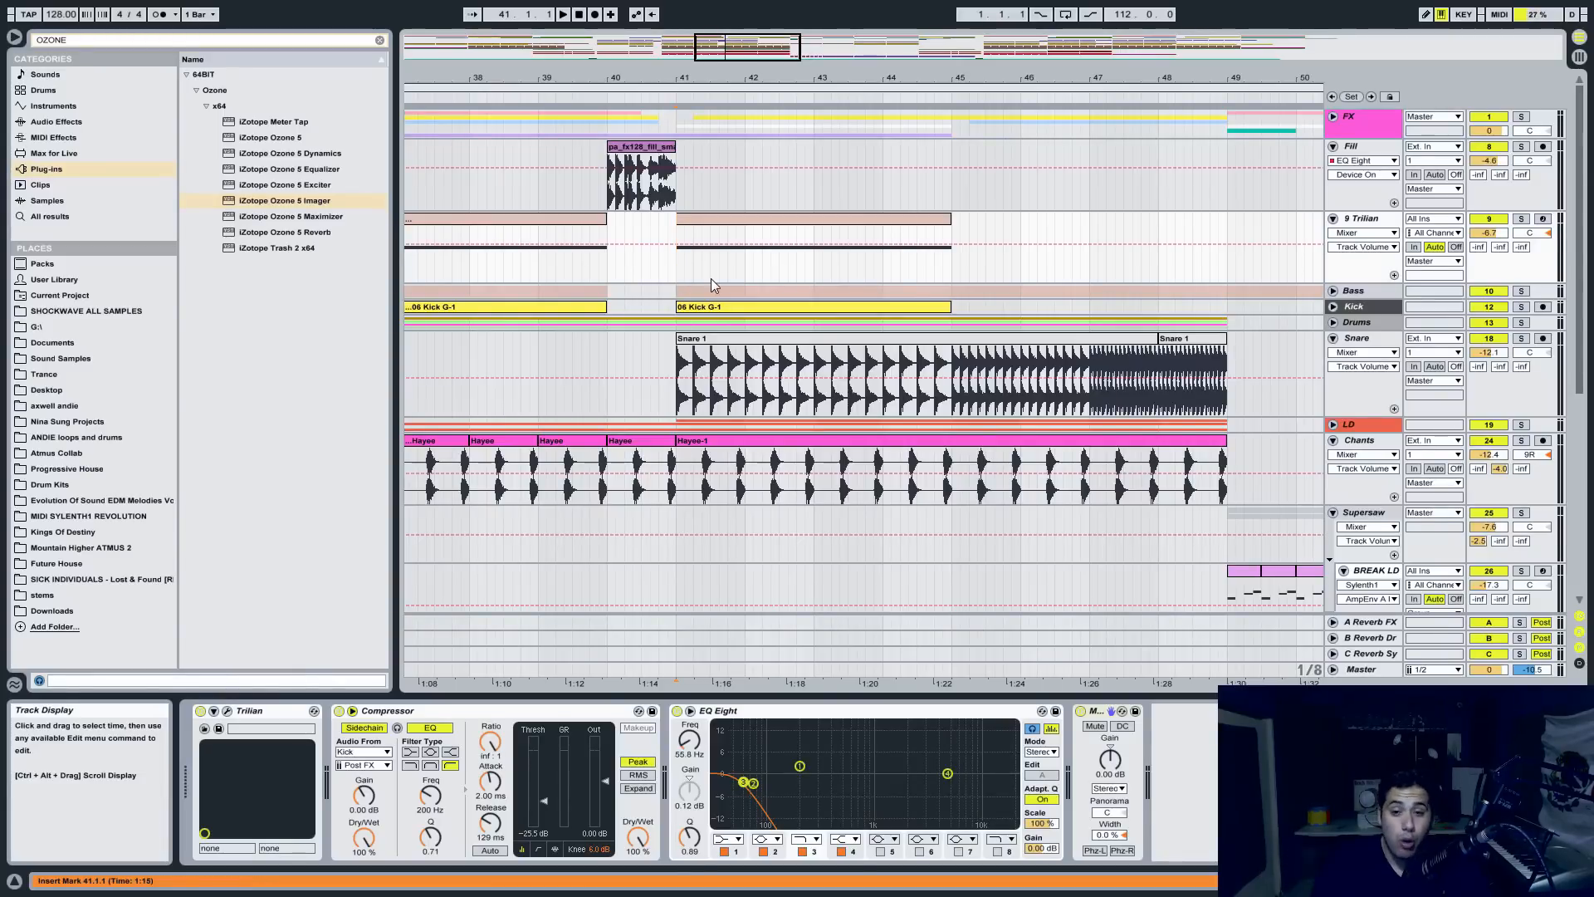
pyautogui.scroll(-8, 711, 277)
pyautogui.scroll(7, 934, 458)
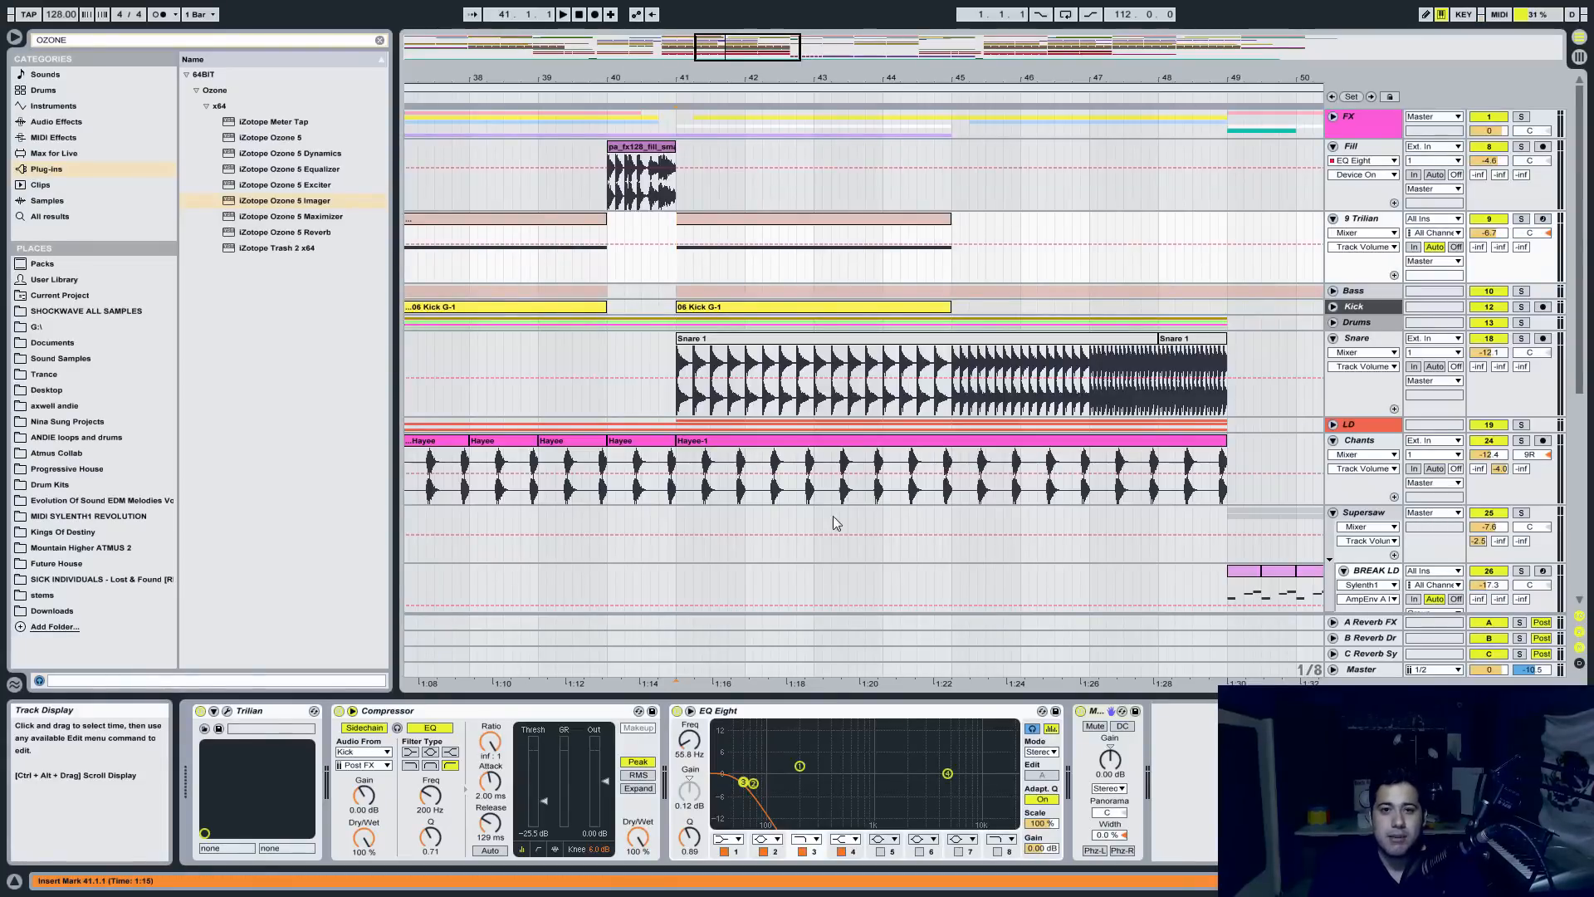
# - Move the song position to the start of the break at bar 49 and look over the section up to bar 73
pyautogui.moveTo(782, 56); pyautogui.dragTo(786, 53)
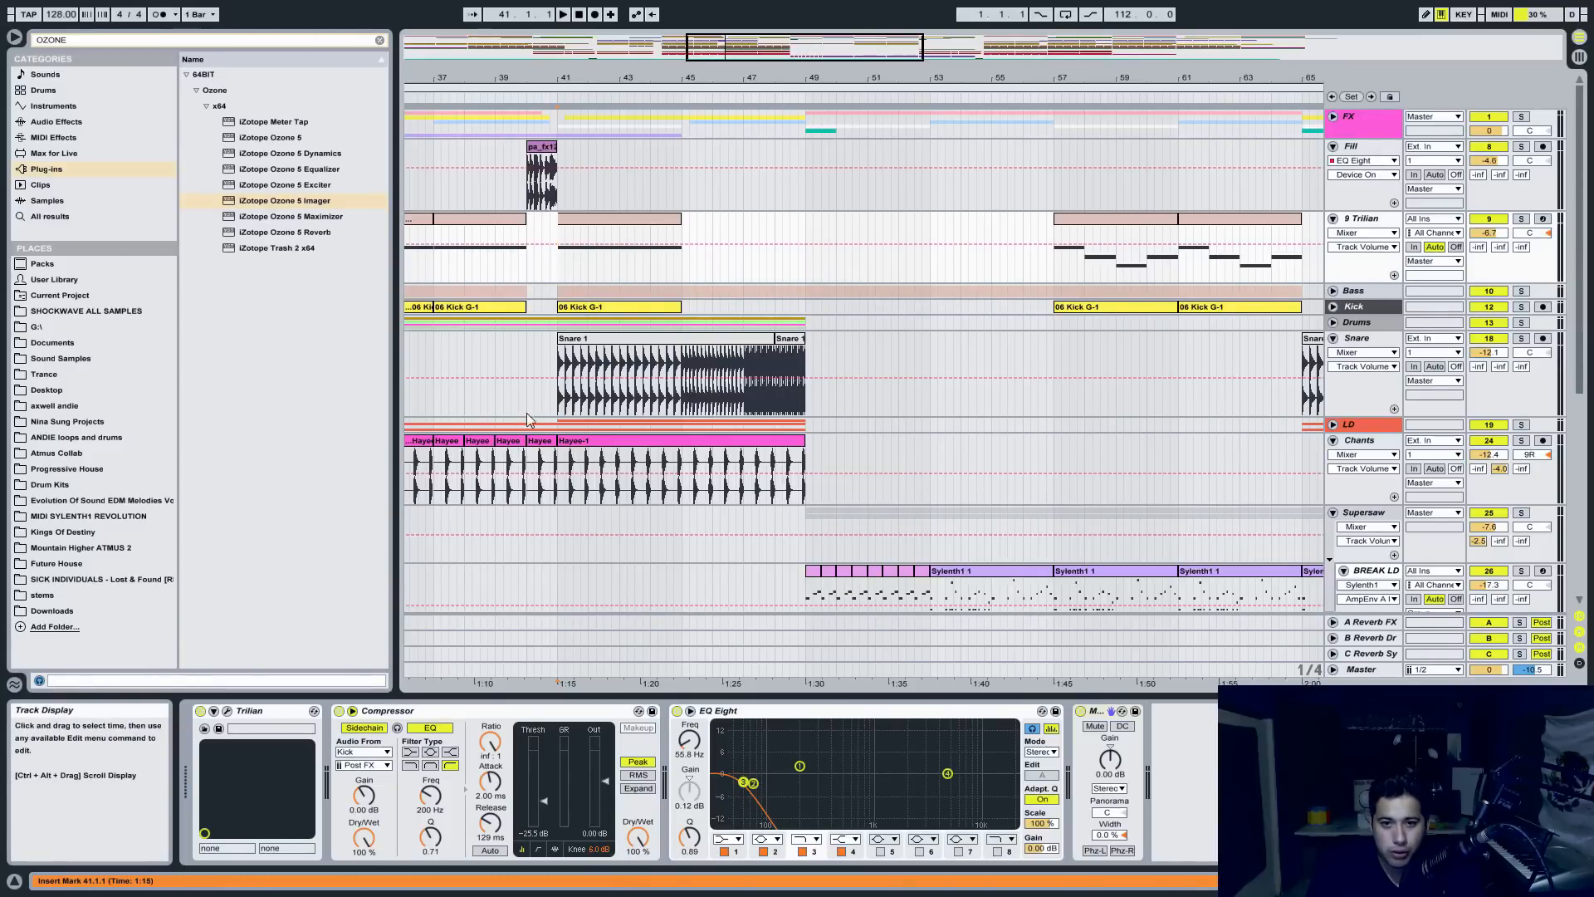
pyautogui.moveTo(832, 79); pyautogui.dragTo(933, 79)
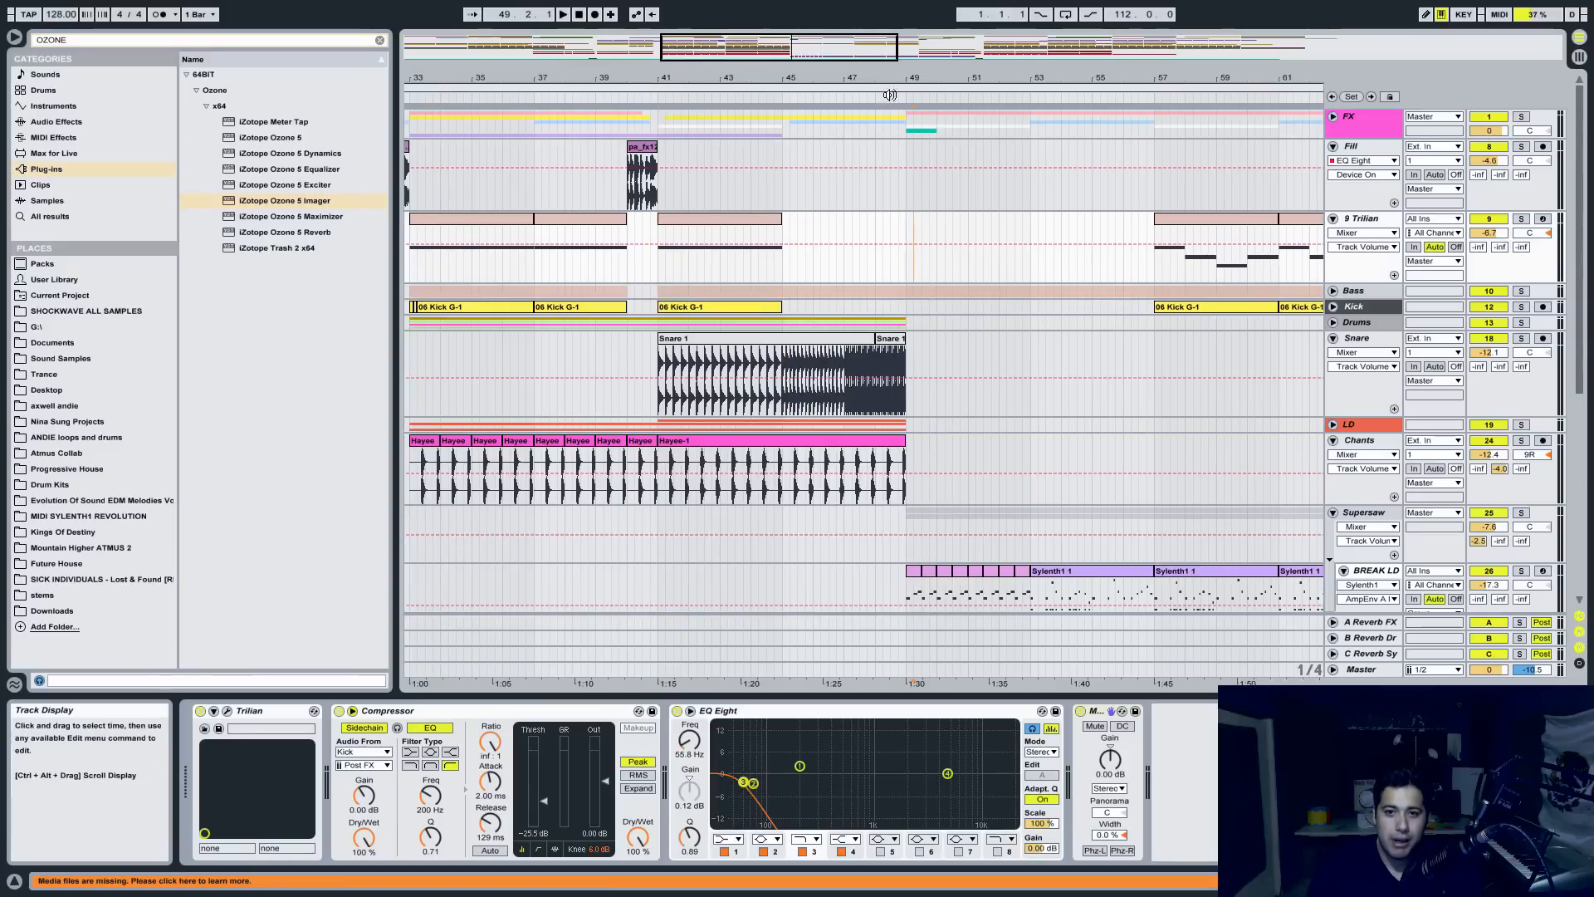
pyautogui.moveTo(1216, 78); pyautogui.dragTo(921, 62)
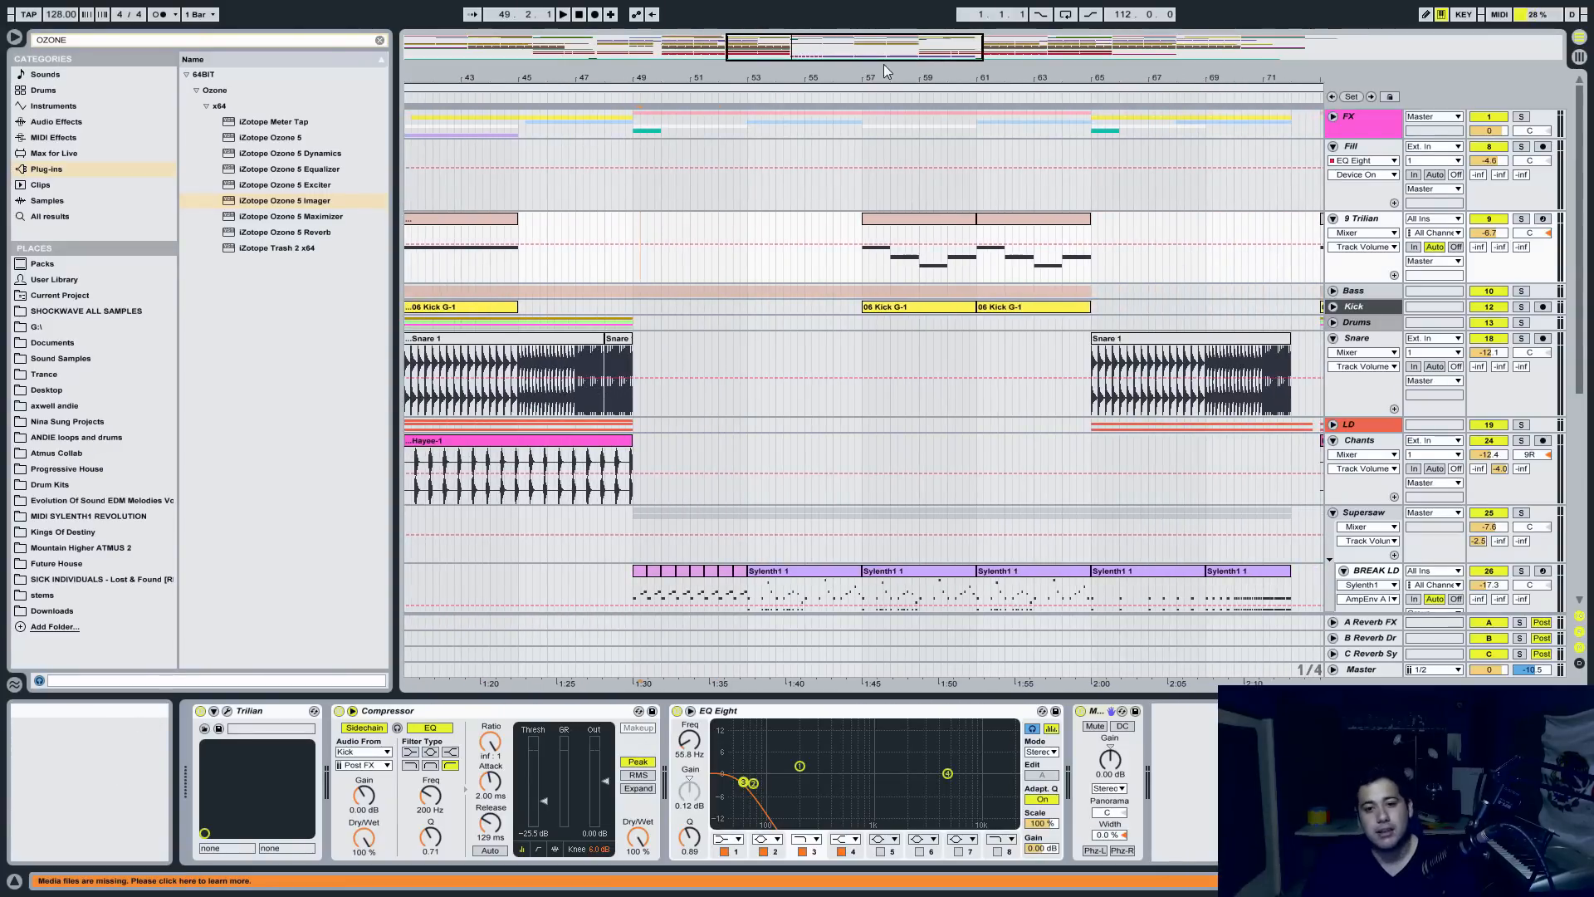
pyautogui.moveTo(905, 47); pyautogui.dragTo(905, 16)
# - Show the Master track's devices in the Session view, and select the Chants track near bar 47 to check its devices in the mixer
pyautogui.press('Tab')
pyautogui.click(1516, 45)
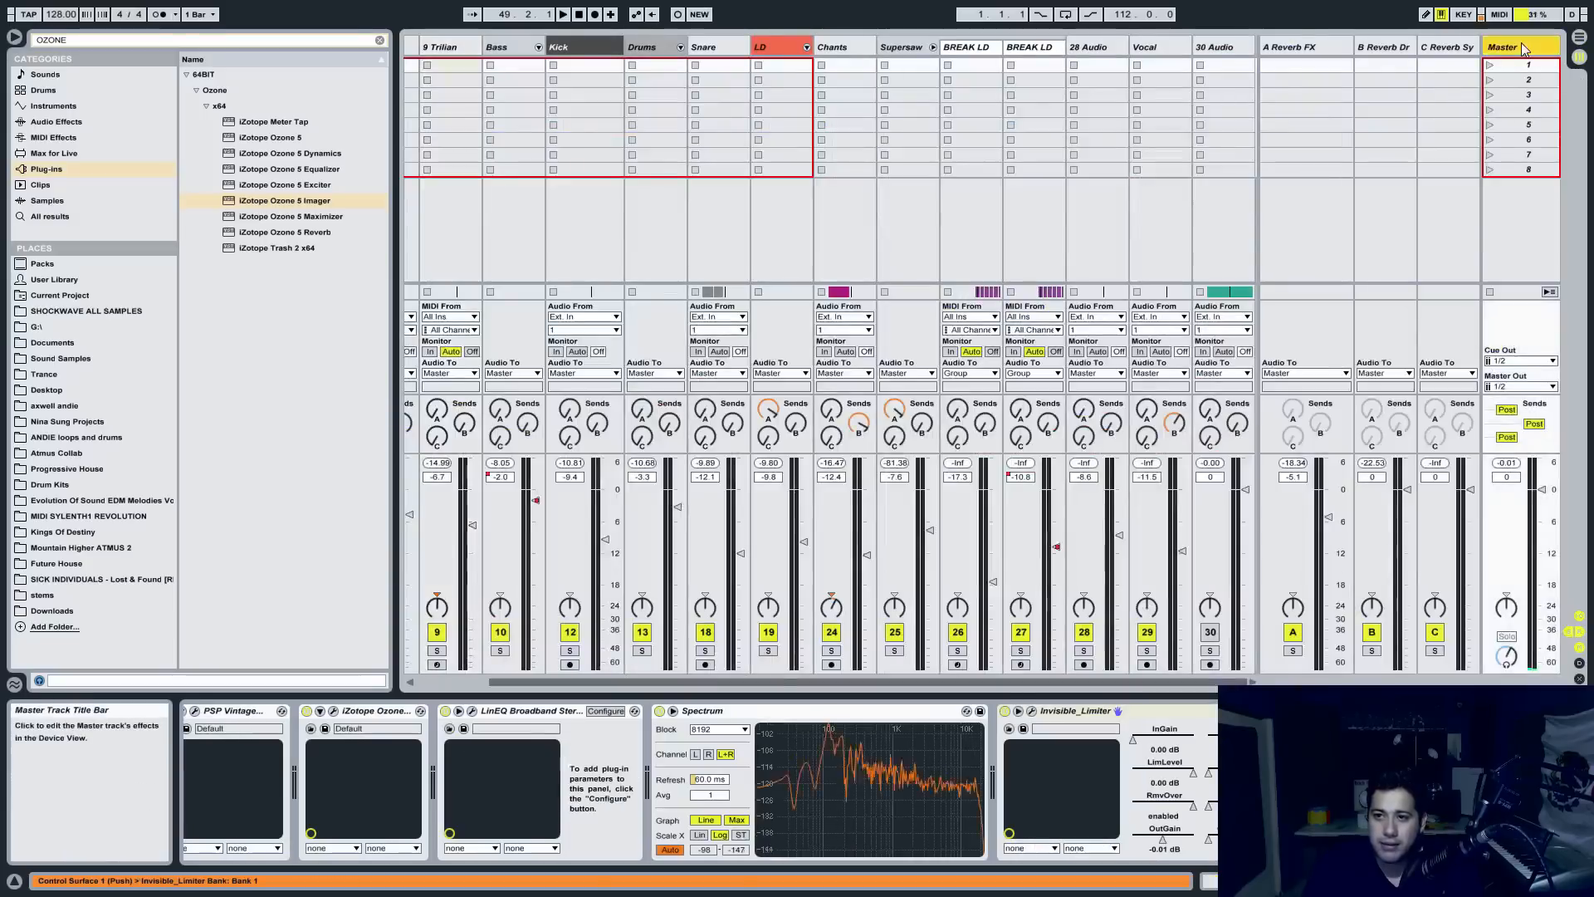
pyautogui.press('Tab')
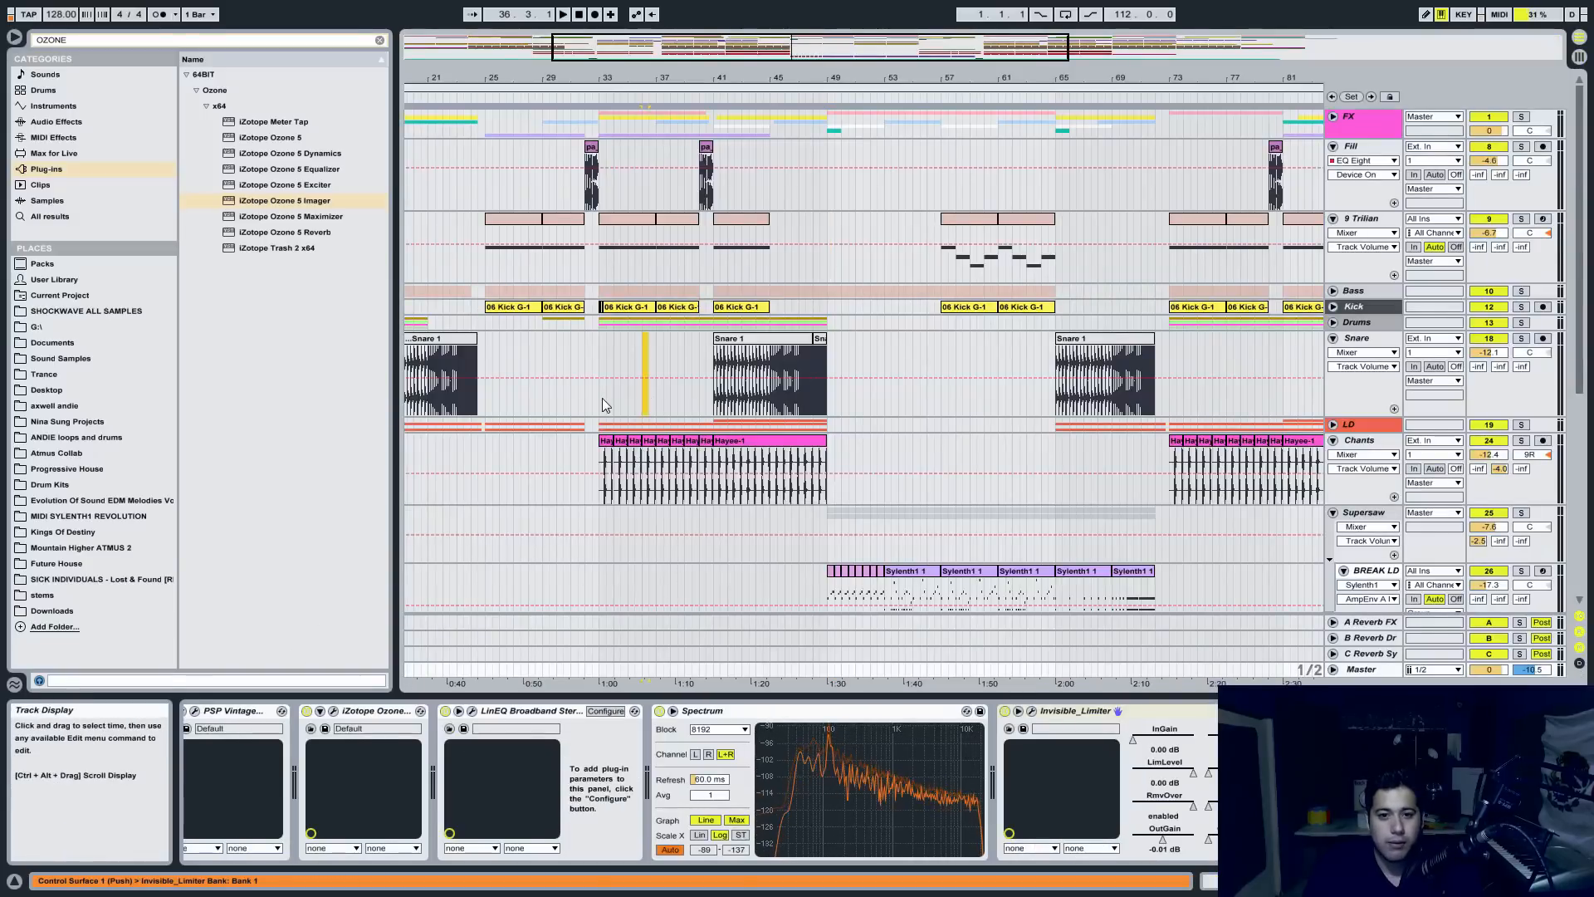
pyautogui.click(807, 478)
pyautogui.click(842, 473)
pyautogui.press('Tab')
pyautogui.press('Tab')
pyautogui.press('-')
pyautogui.press('Tab')
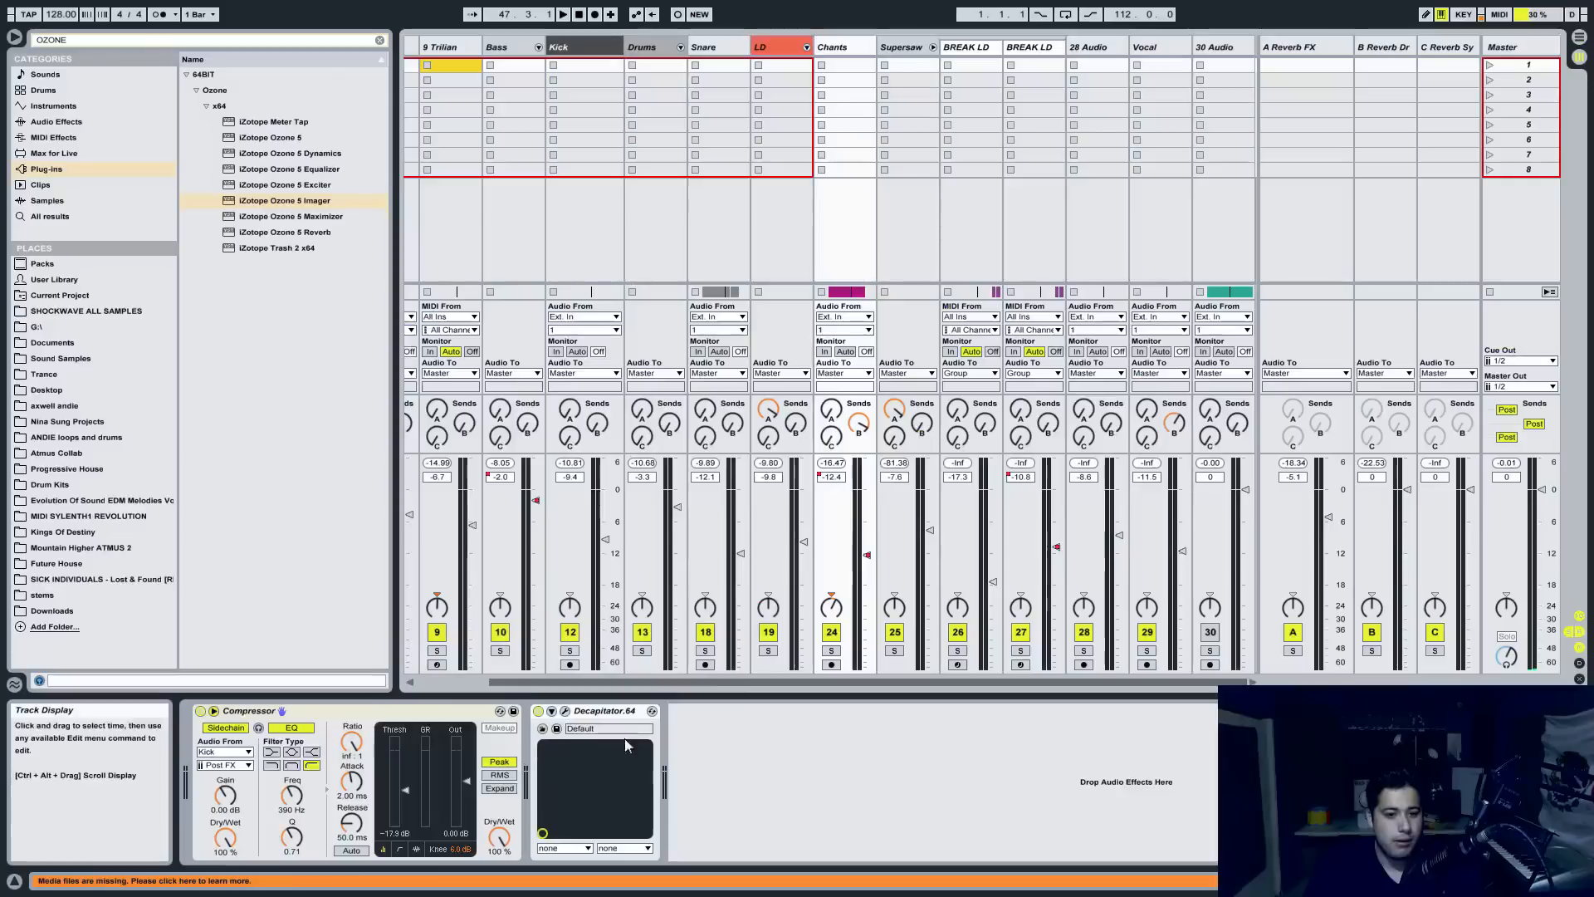
# - Return to the start of the Master track's effect chain, select The Glue x64, and bring the FX track into the mixer view
pyautogui.doubleClick(1504, 48)
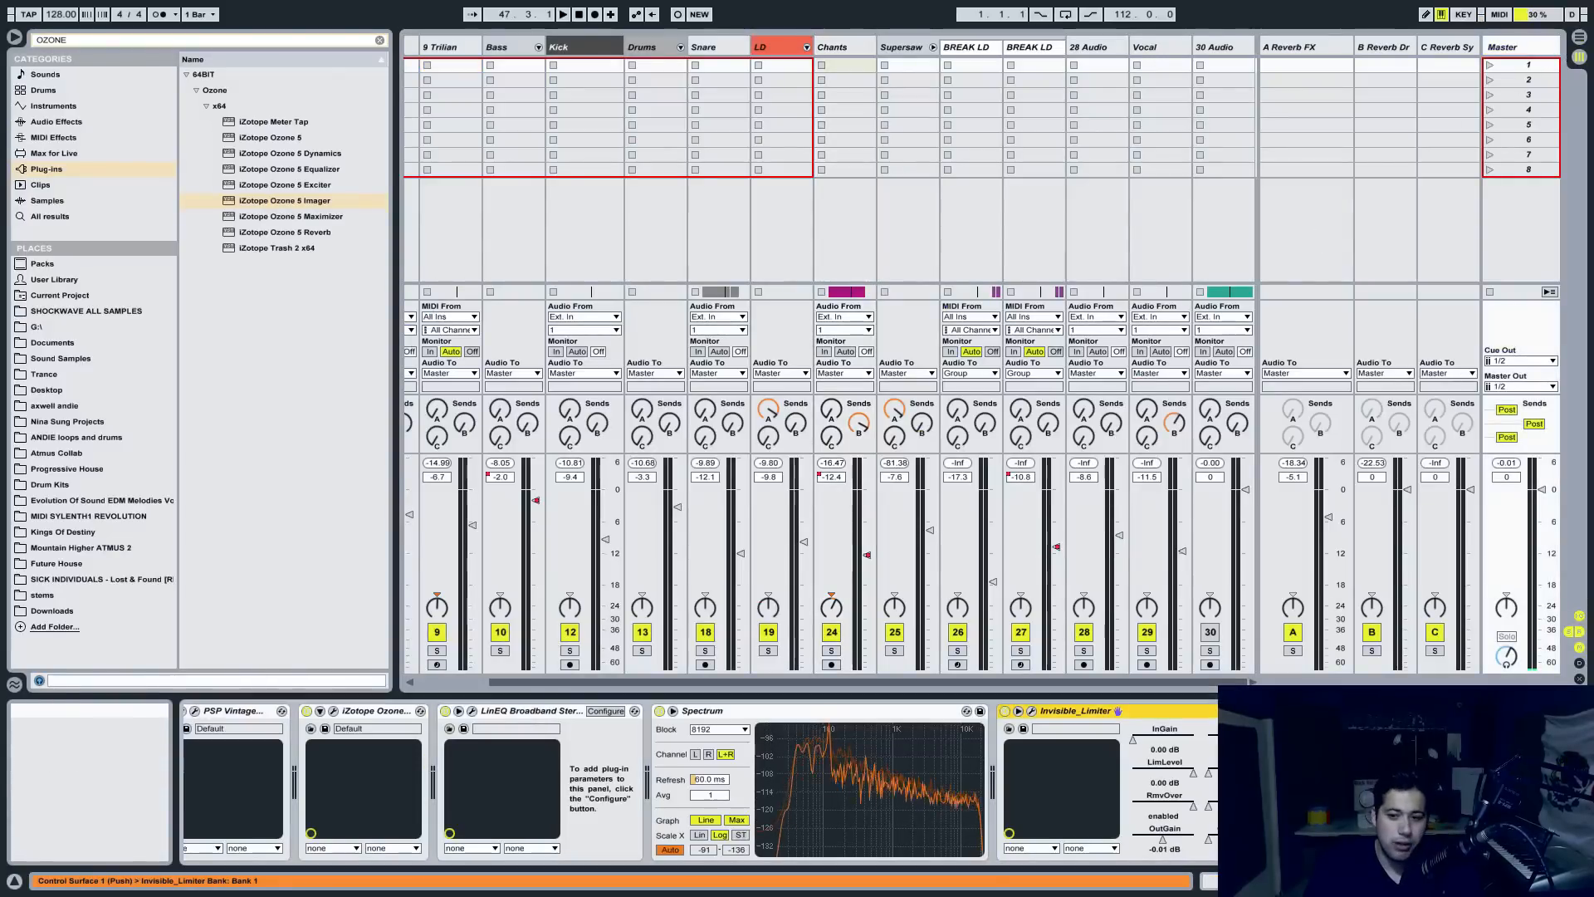
pyautogui.moveTo(1494, 881); pyautogui.dragTo(1411, 881)
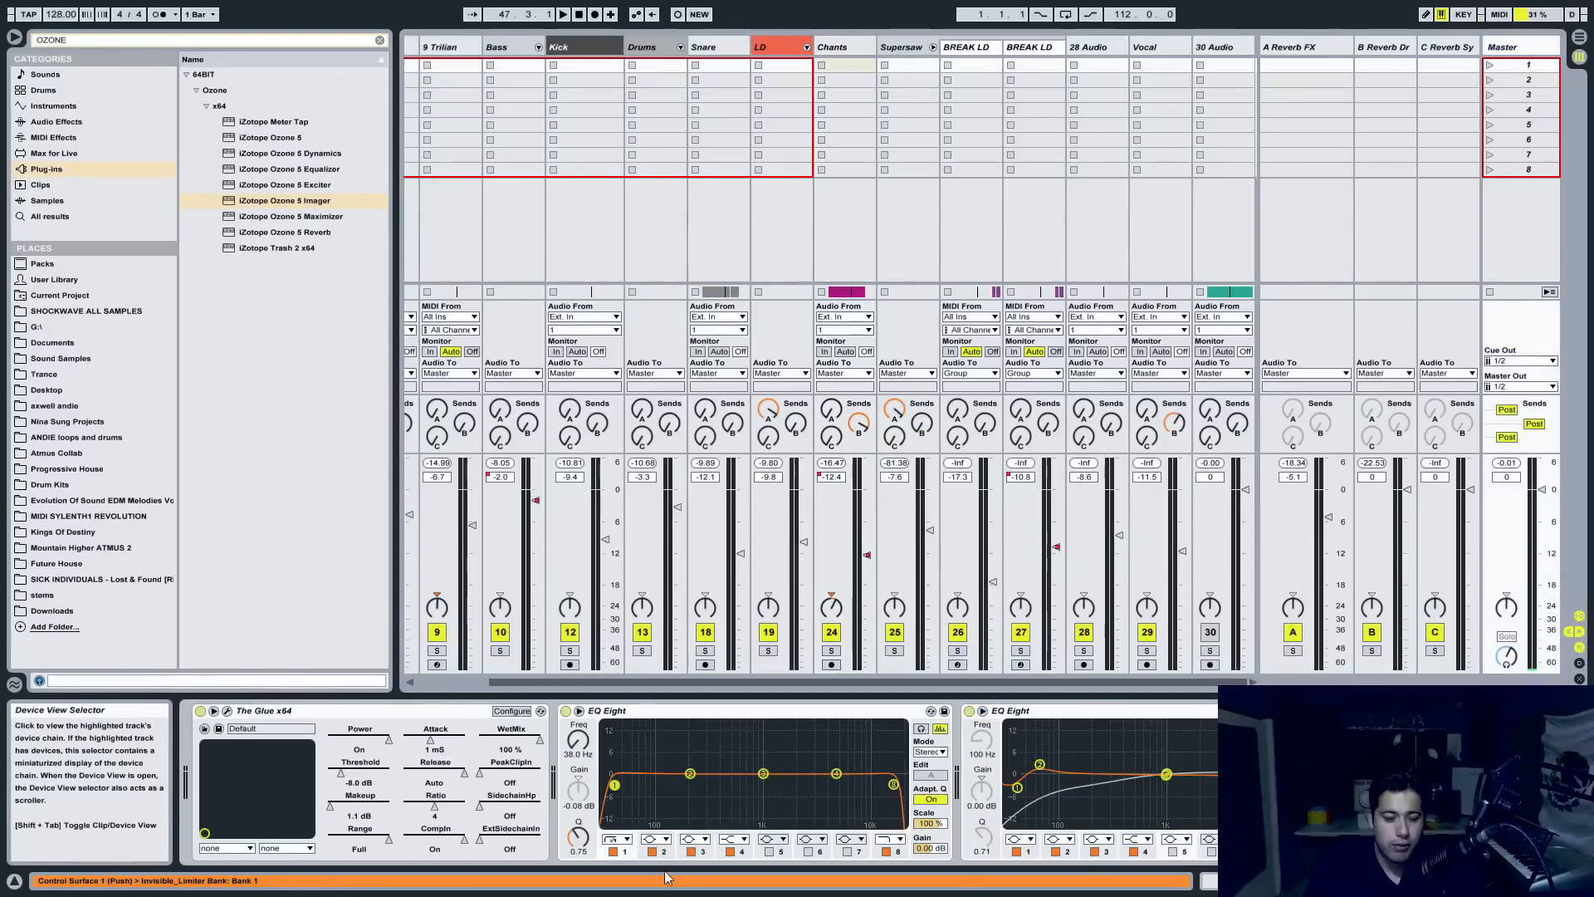
pyautogui.click(279, 712)
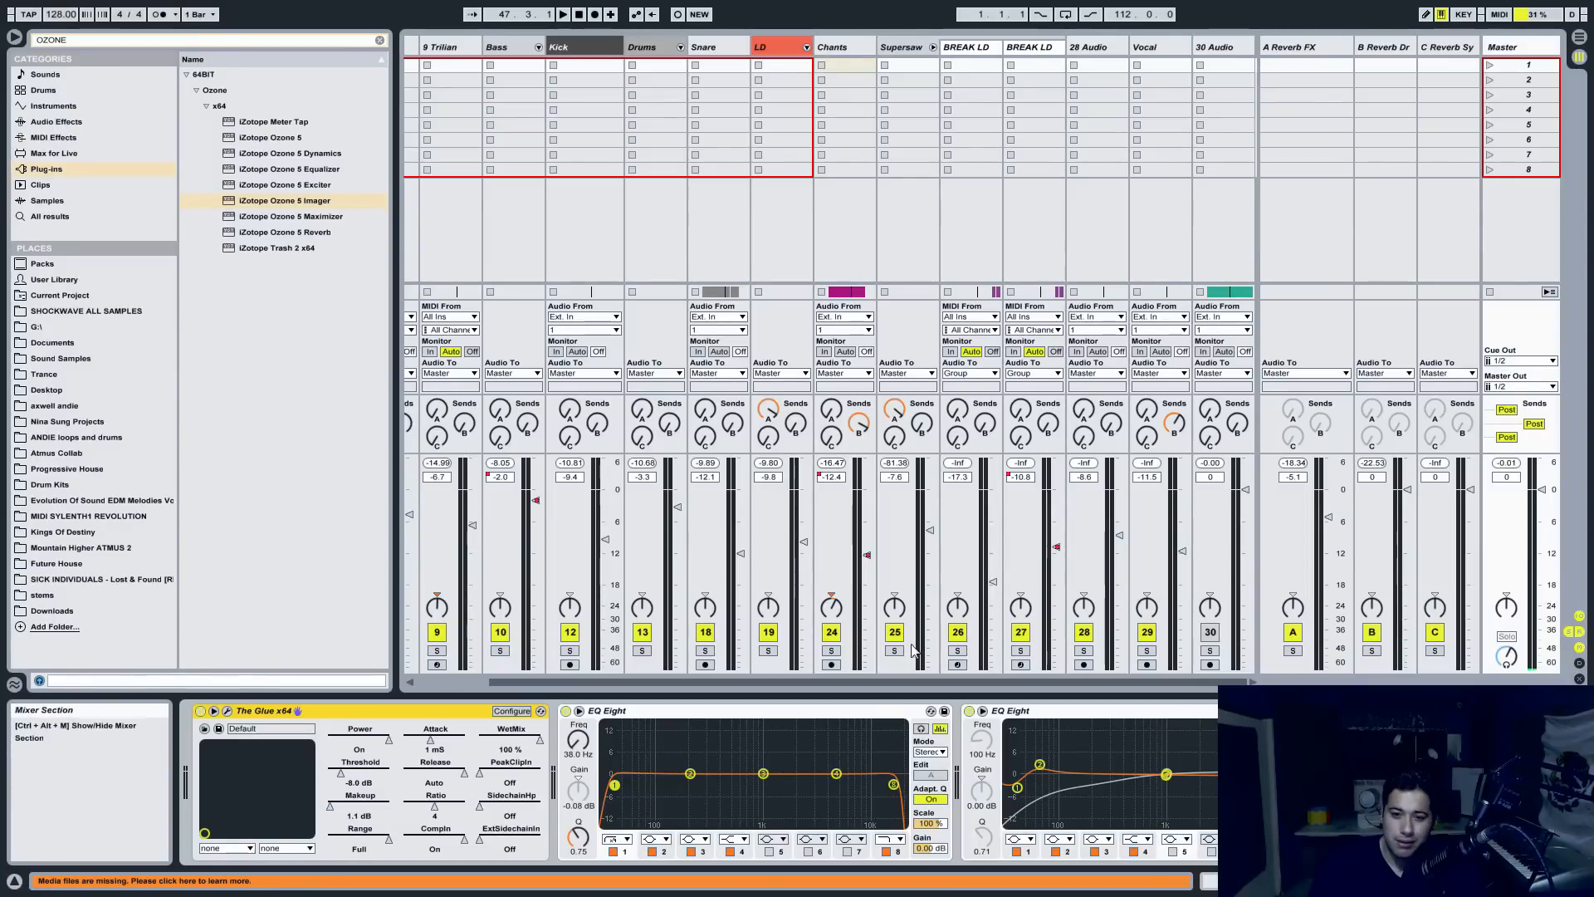
pyautogui.moveTo(906, 682); pyautogui.dragTo(751, 706)
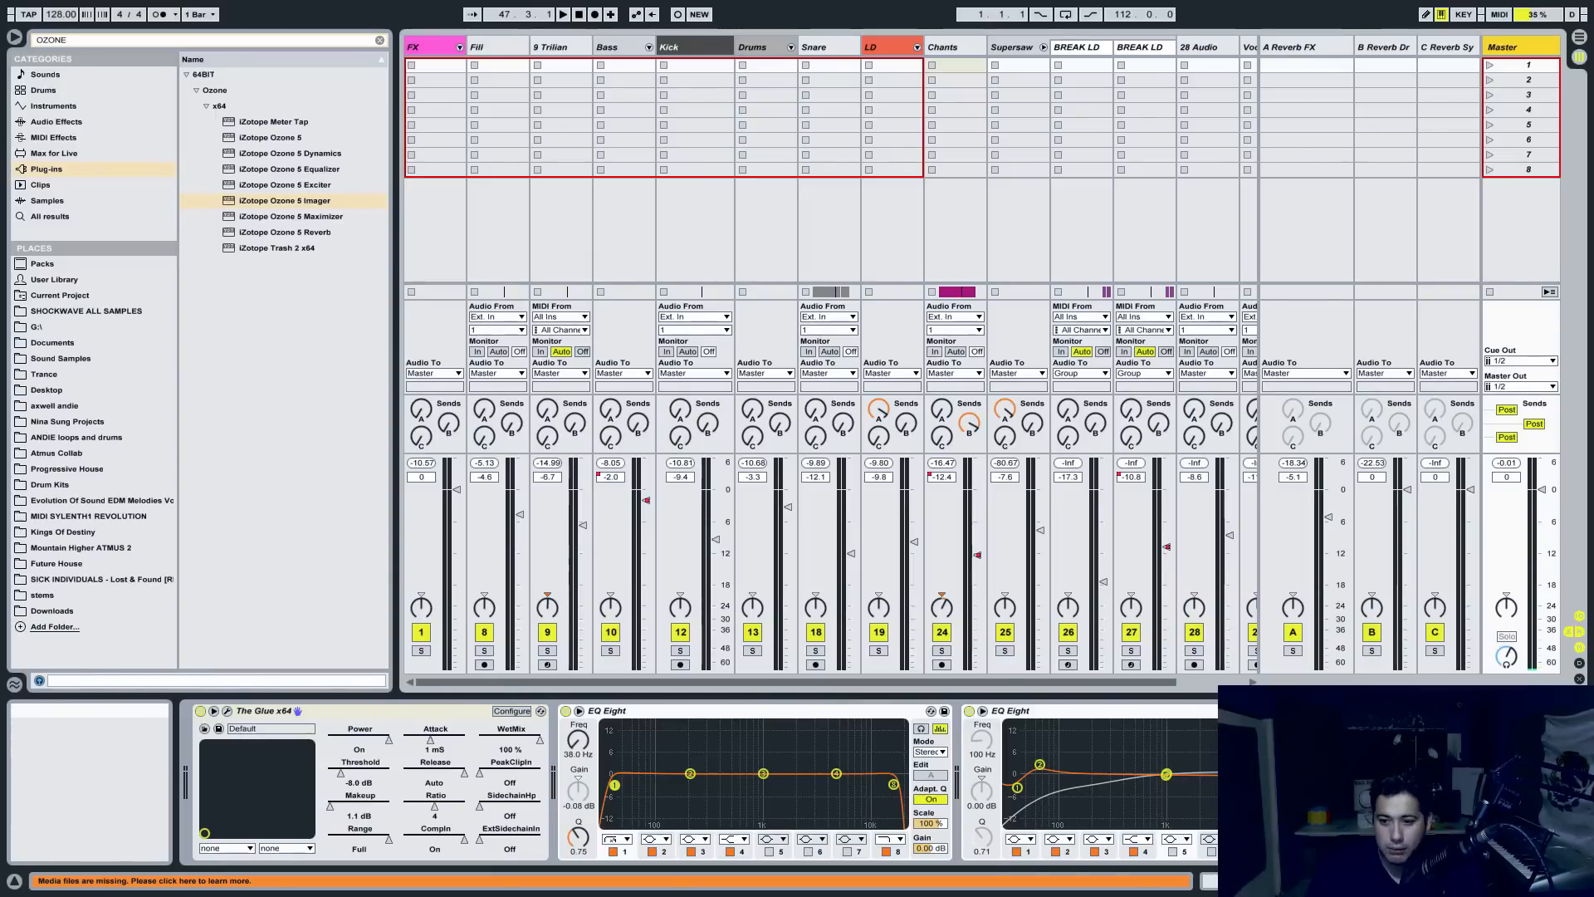
# - Play the arrangement from just before the break at bar 49, and unfold the Bass group to show its Sylenth track
pyautogui.press('Tab')
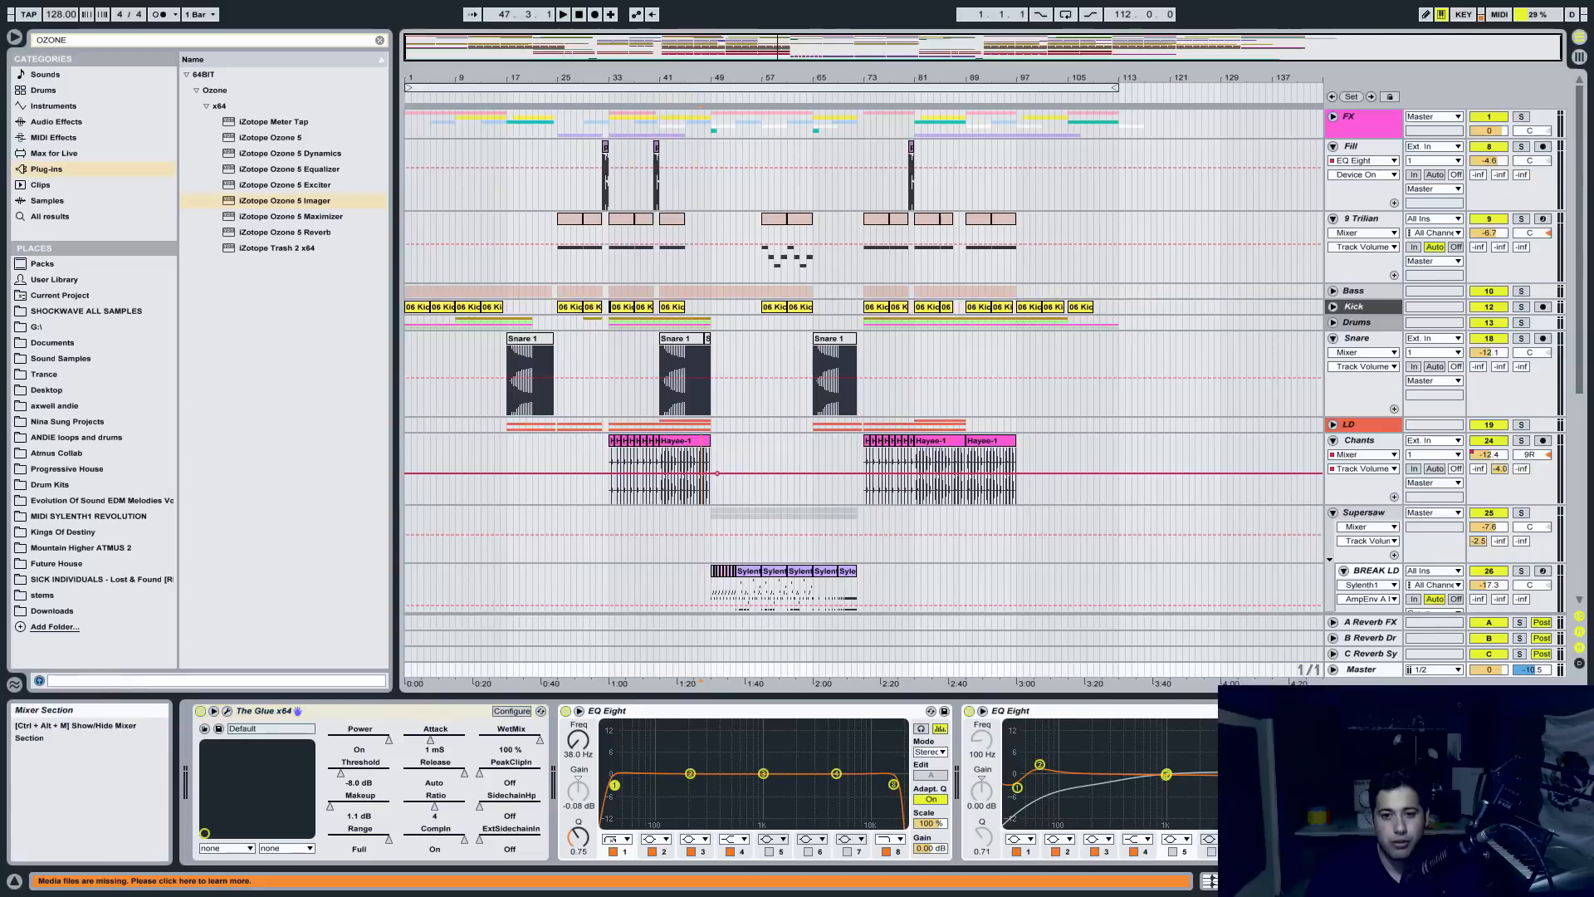
pyautogui.press('Tab')
pyautogui.press('Tab')
pyautogui.press('+')
pyautogui.press('+')
pyautogui.moveTo(777, 48); pyautogui.dragTo(747, 35)
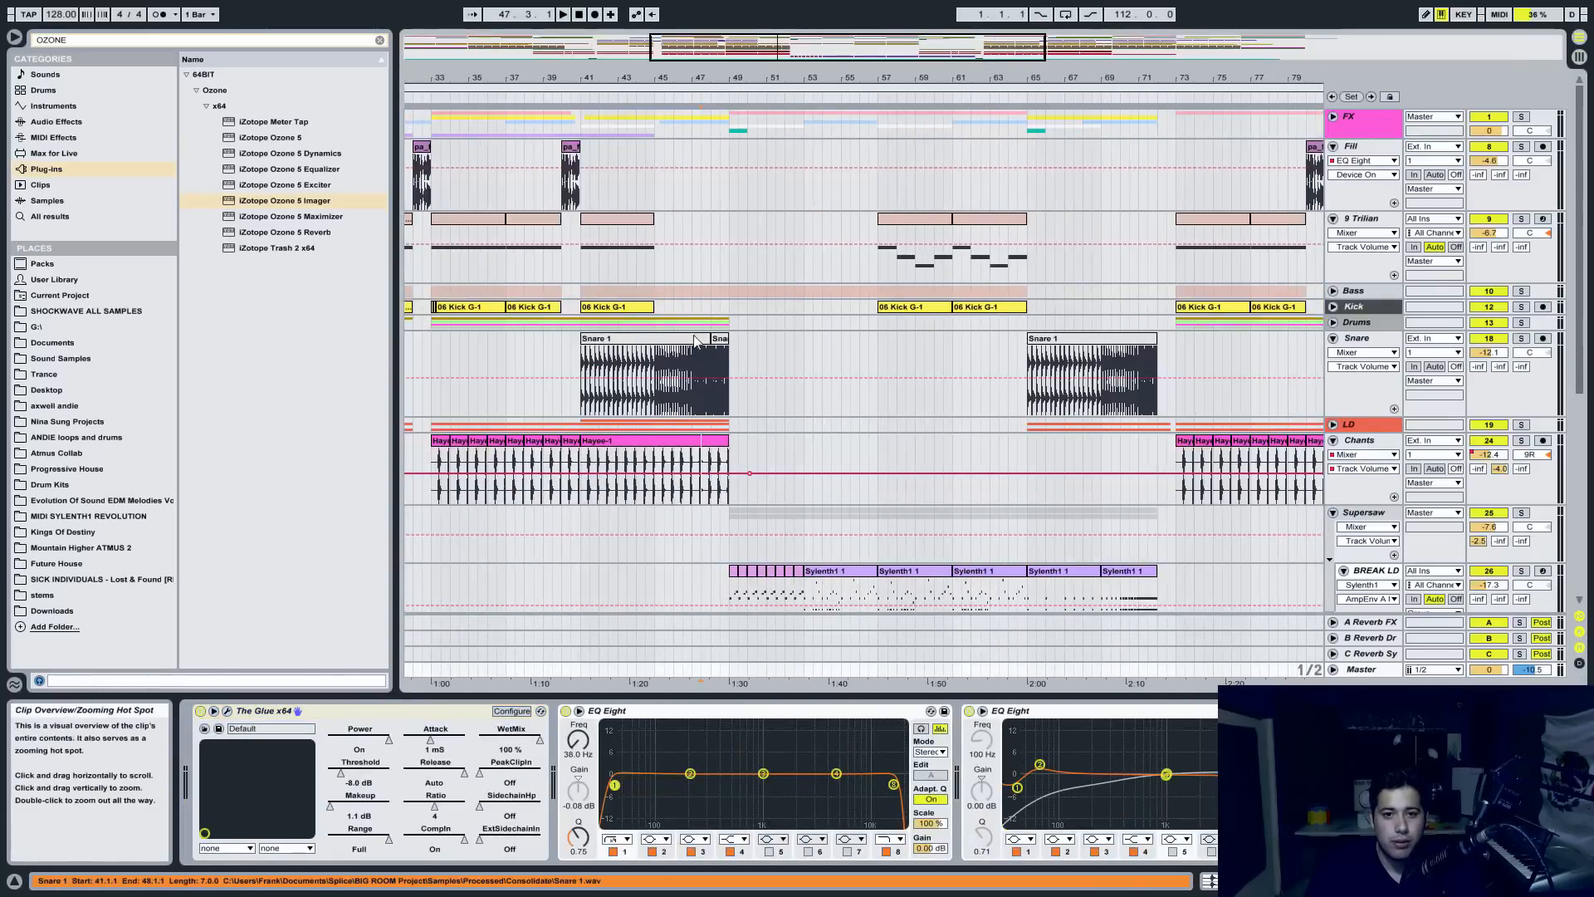
pyautogui.click(719, 218)
pyautogui.press('space')
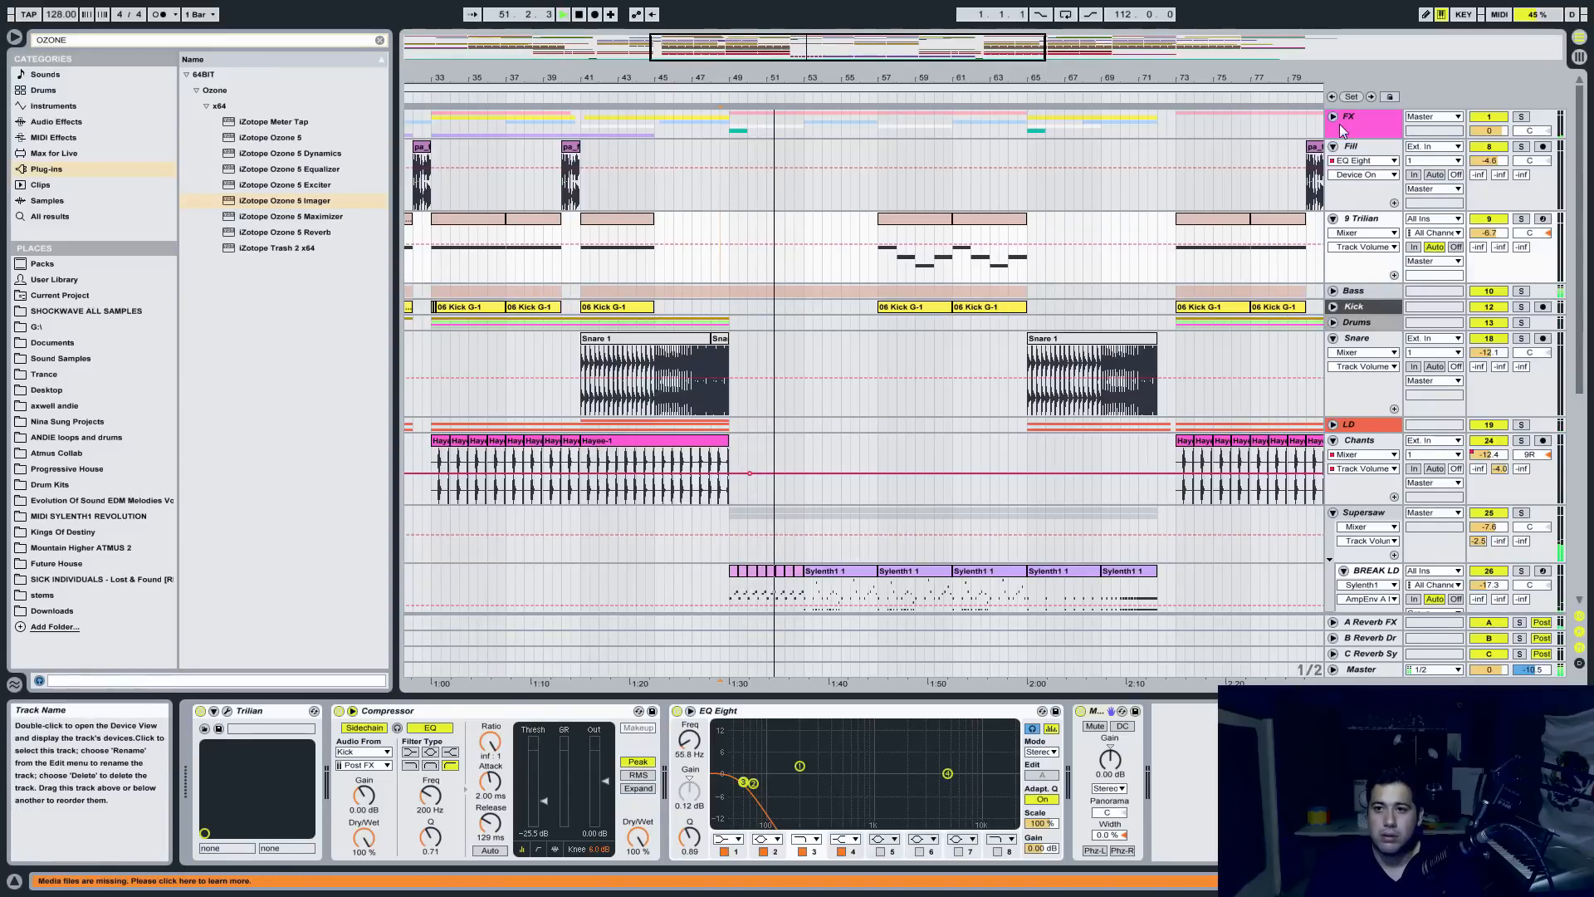
pyautogui.click(1333, 290)
pyautogui.moveTo(810, 43); pyautogui.dragTo(812, 58)
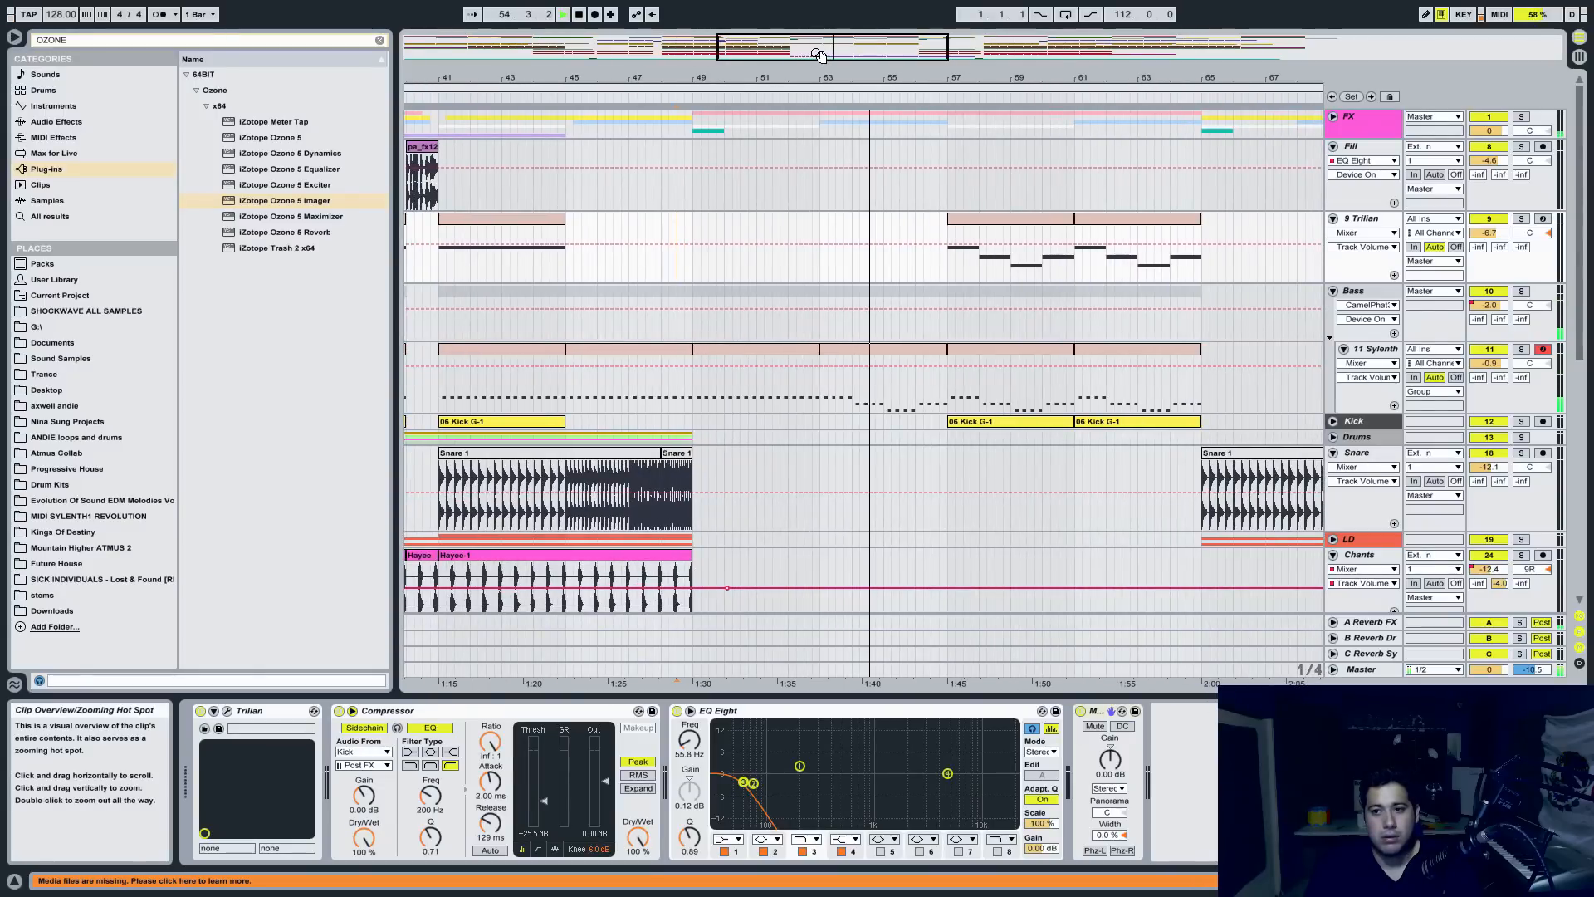
# - Follow the playback through the break up to bar 73, checking the lower tracks down to the Supersaw group
pyautogui.moveTo(837, 55); pyautogui.dragTo(860, 46)
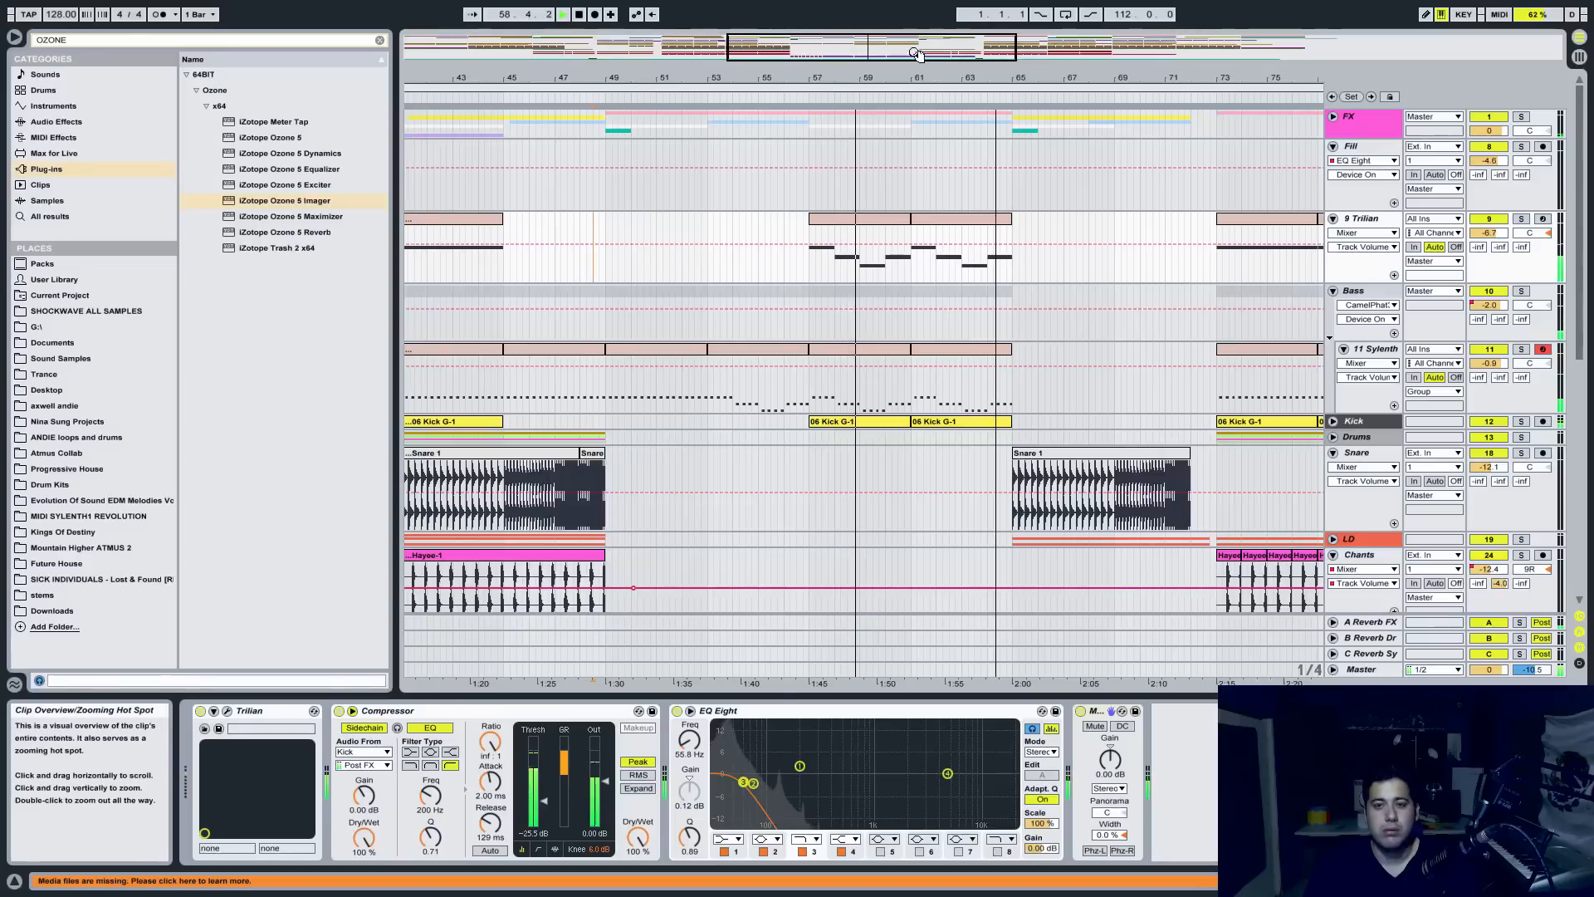
pyautogui.moveTo(884, 48); pyautogui.dragTo(890, 42)
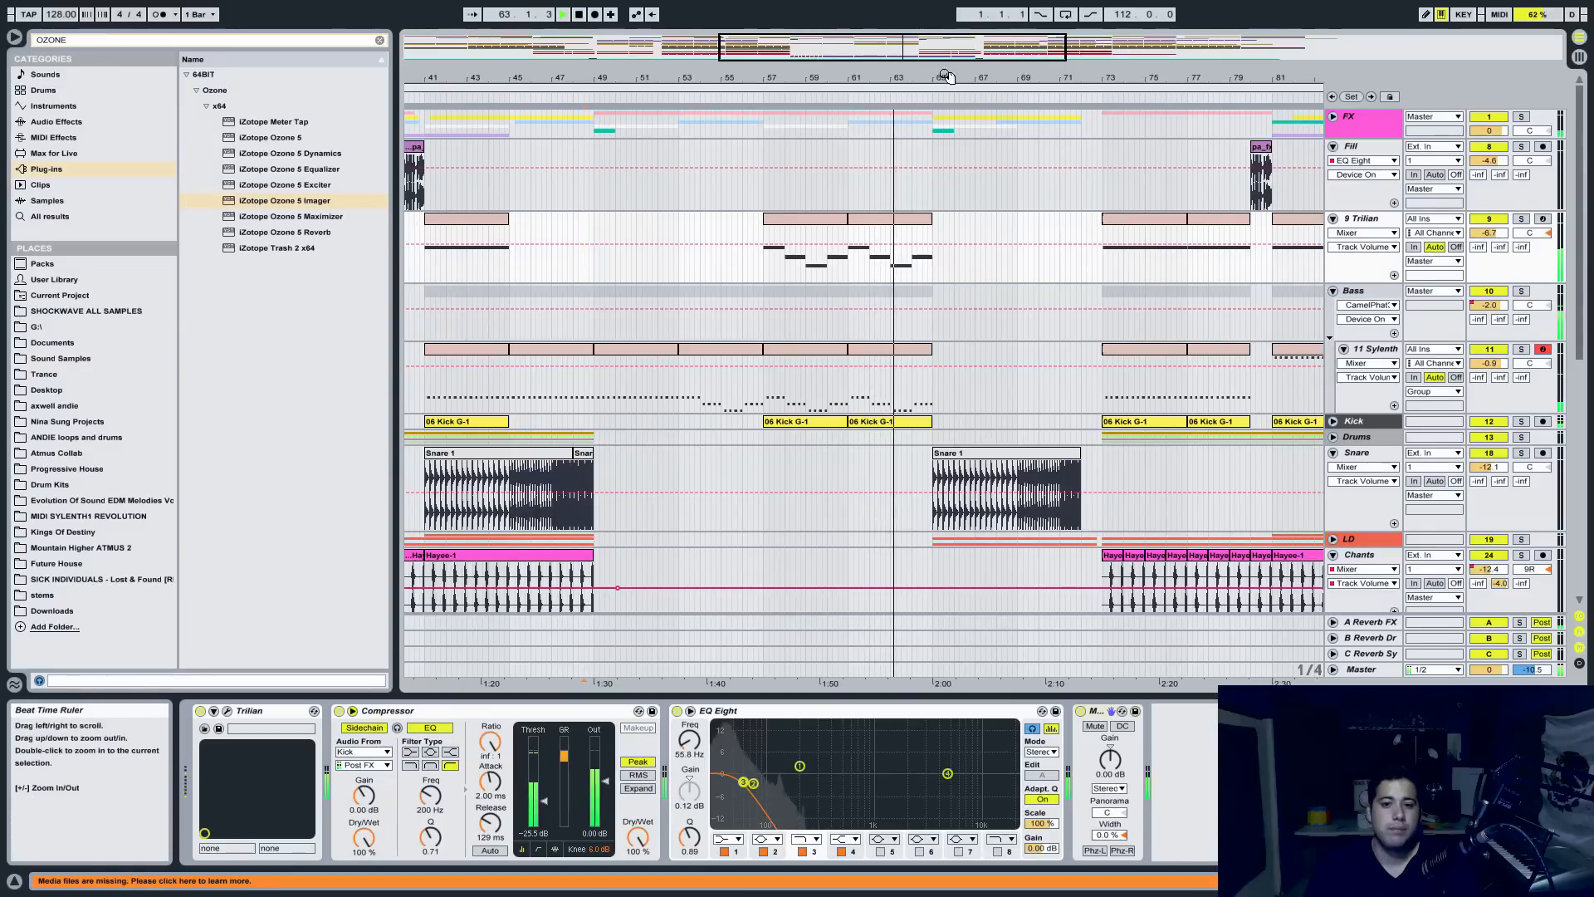
pyautogui.moveTo(880, 50); pyautogui.dragTo(863, 41)
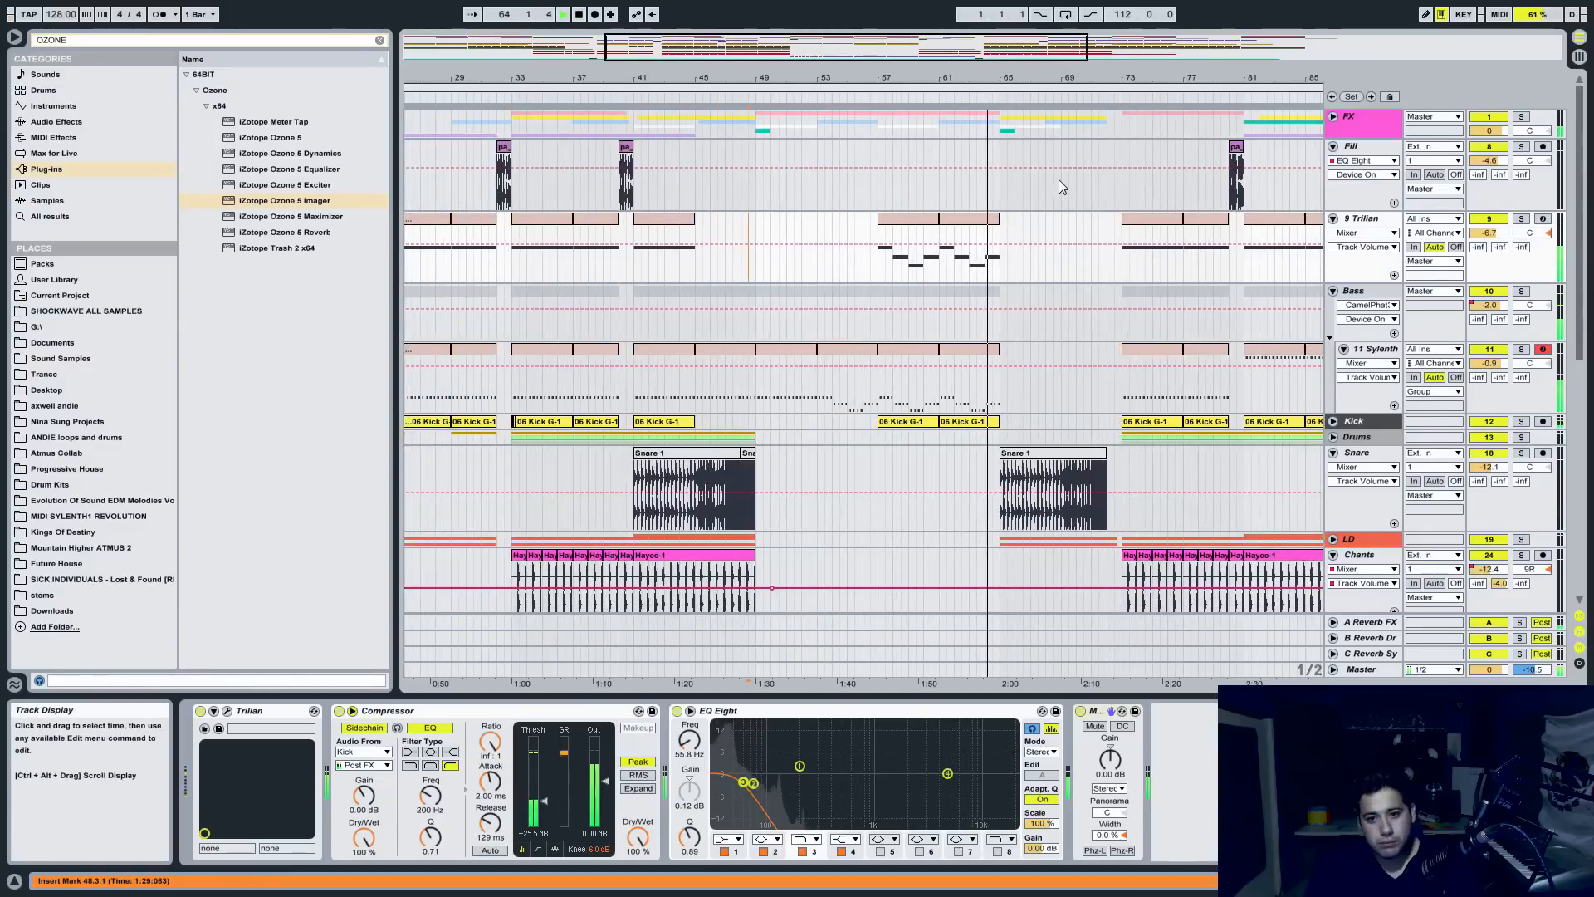
pyautogui.scroll(-5, 1062, 178)
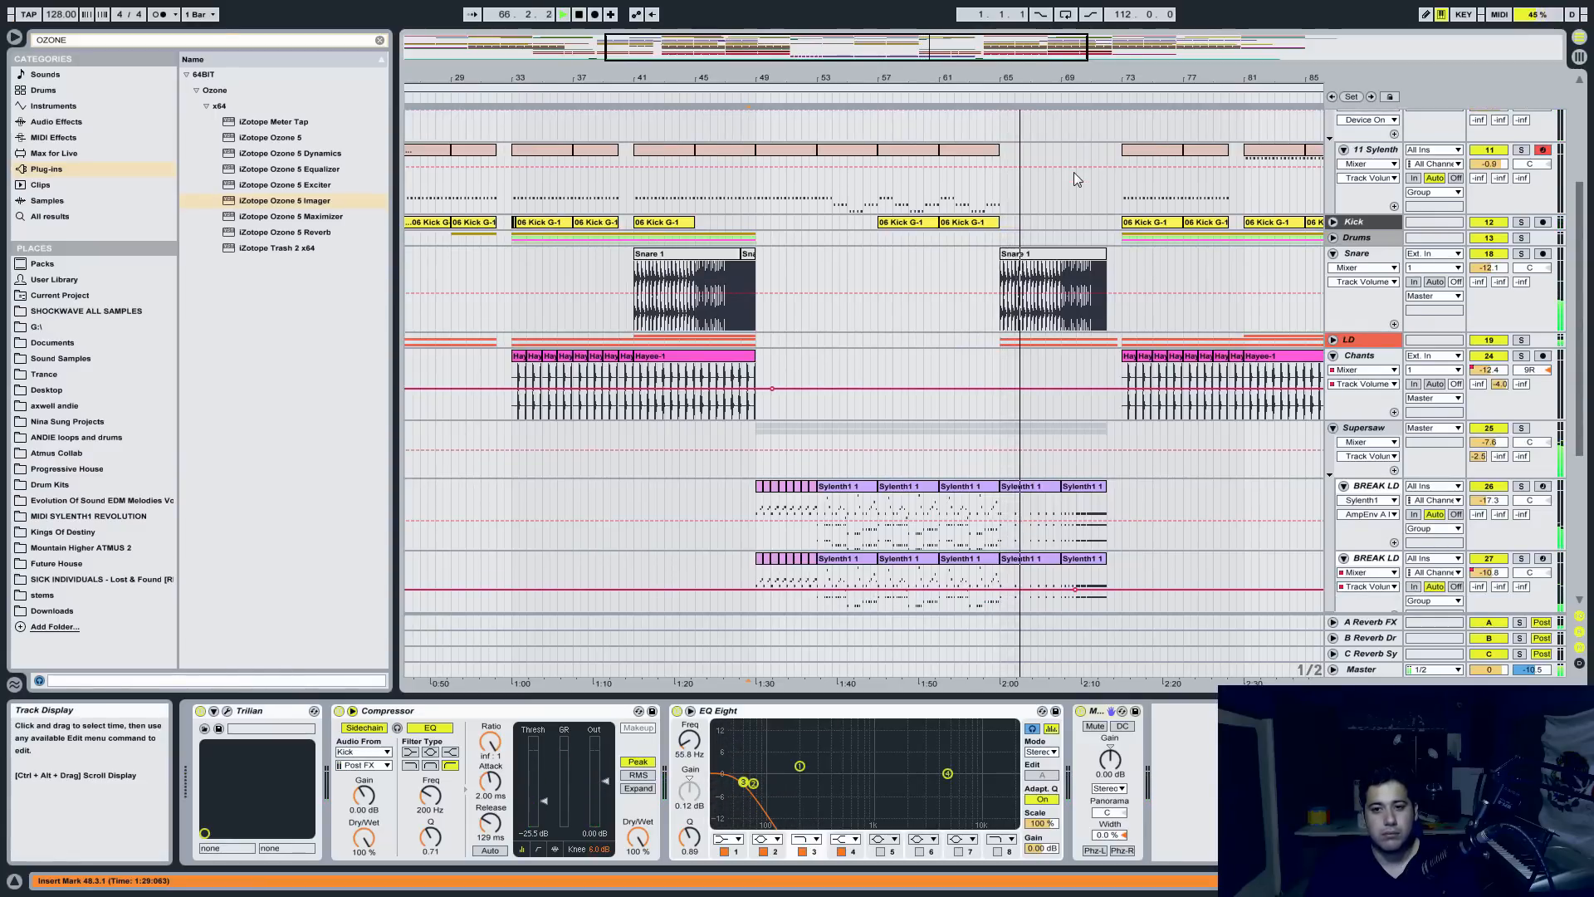
pyautogui.click(1093, 98)
pyautogui.moveTo(1043, 52); pyautogui.dragTo(1130, 52)
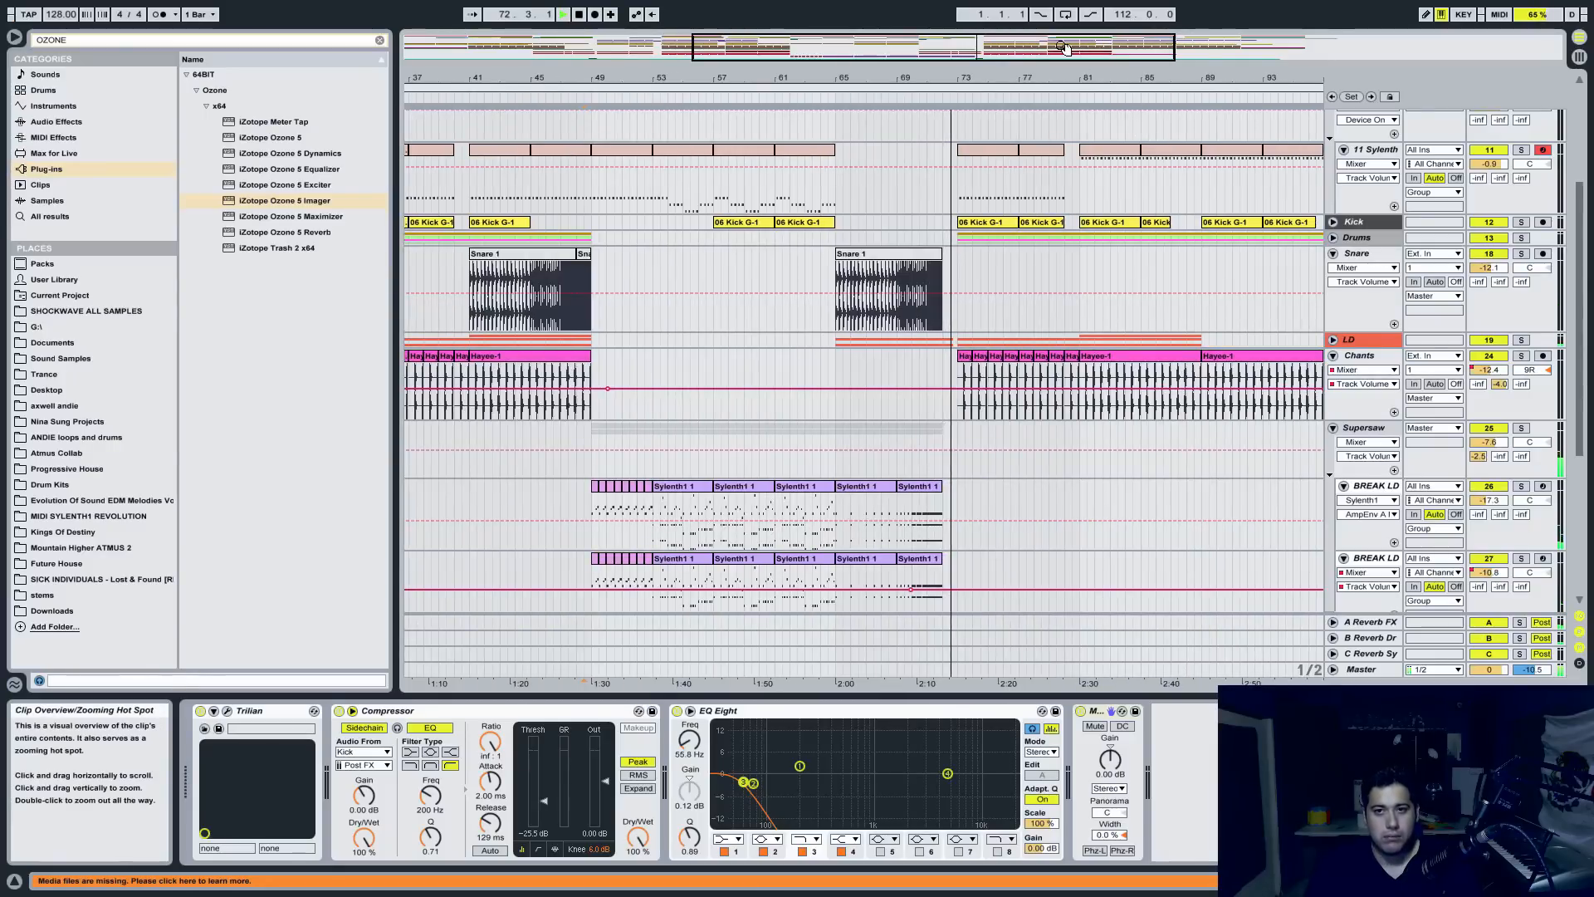
# - Lower the Vocal track's volume to -14.4 dB and stop the playback
pyautogui.scroll(-8, 1147, 431)
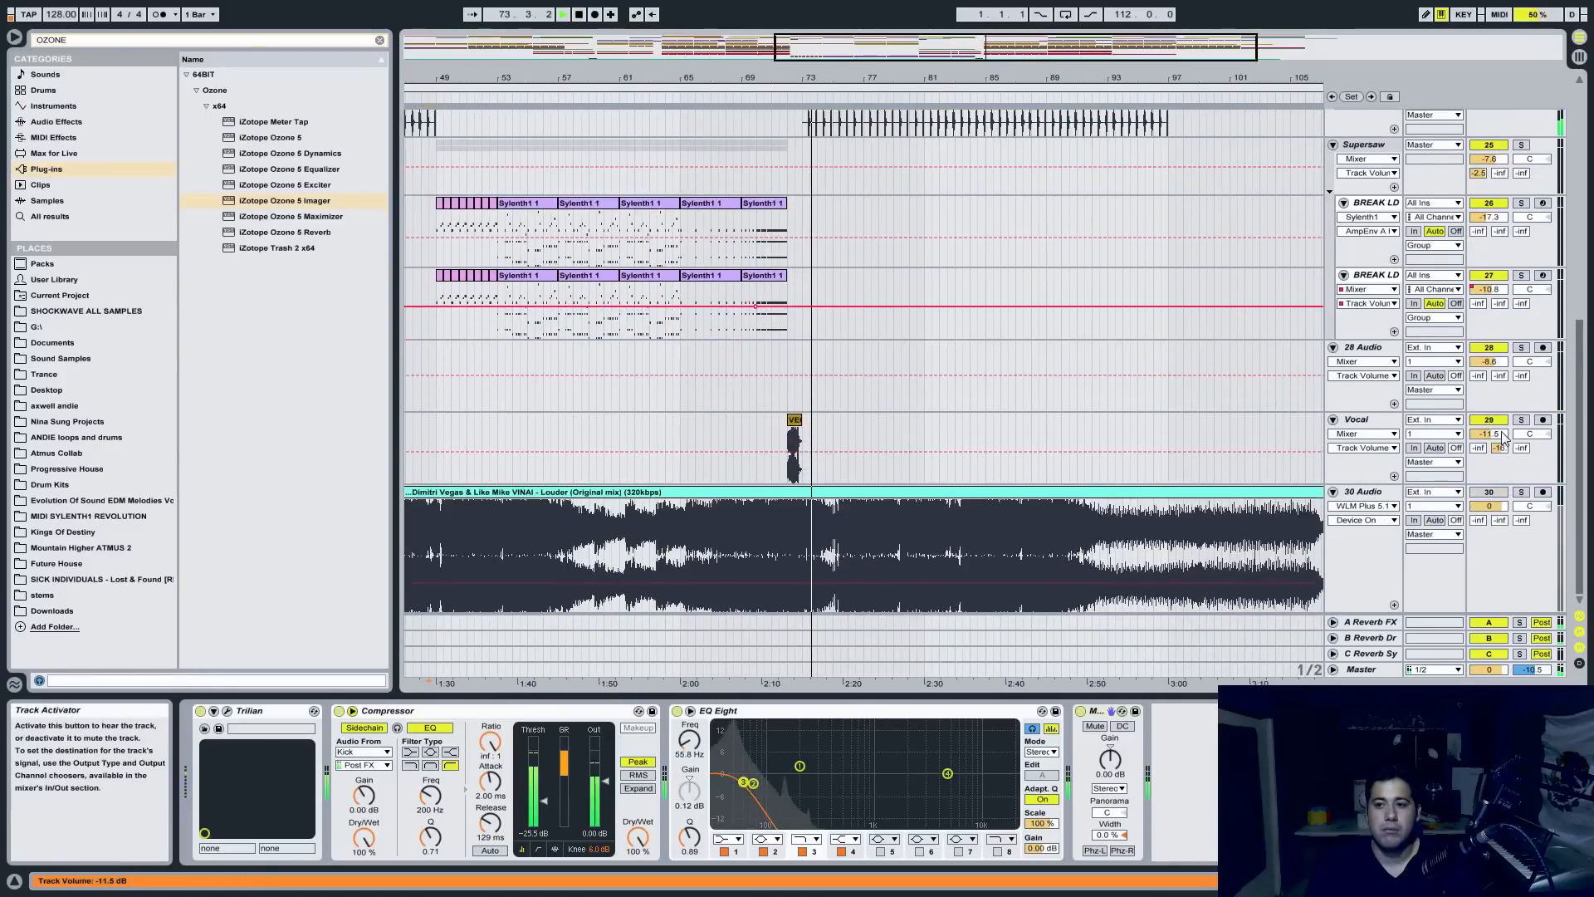
pyautogui.scroll(2, 1119, 386)
pyautogui.scroll(2, 1128, 365)
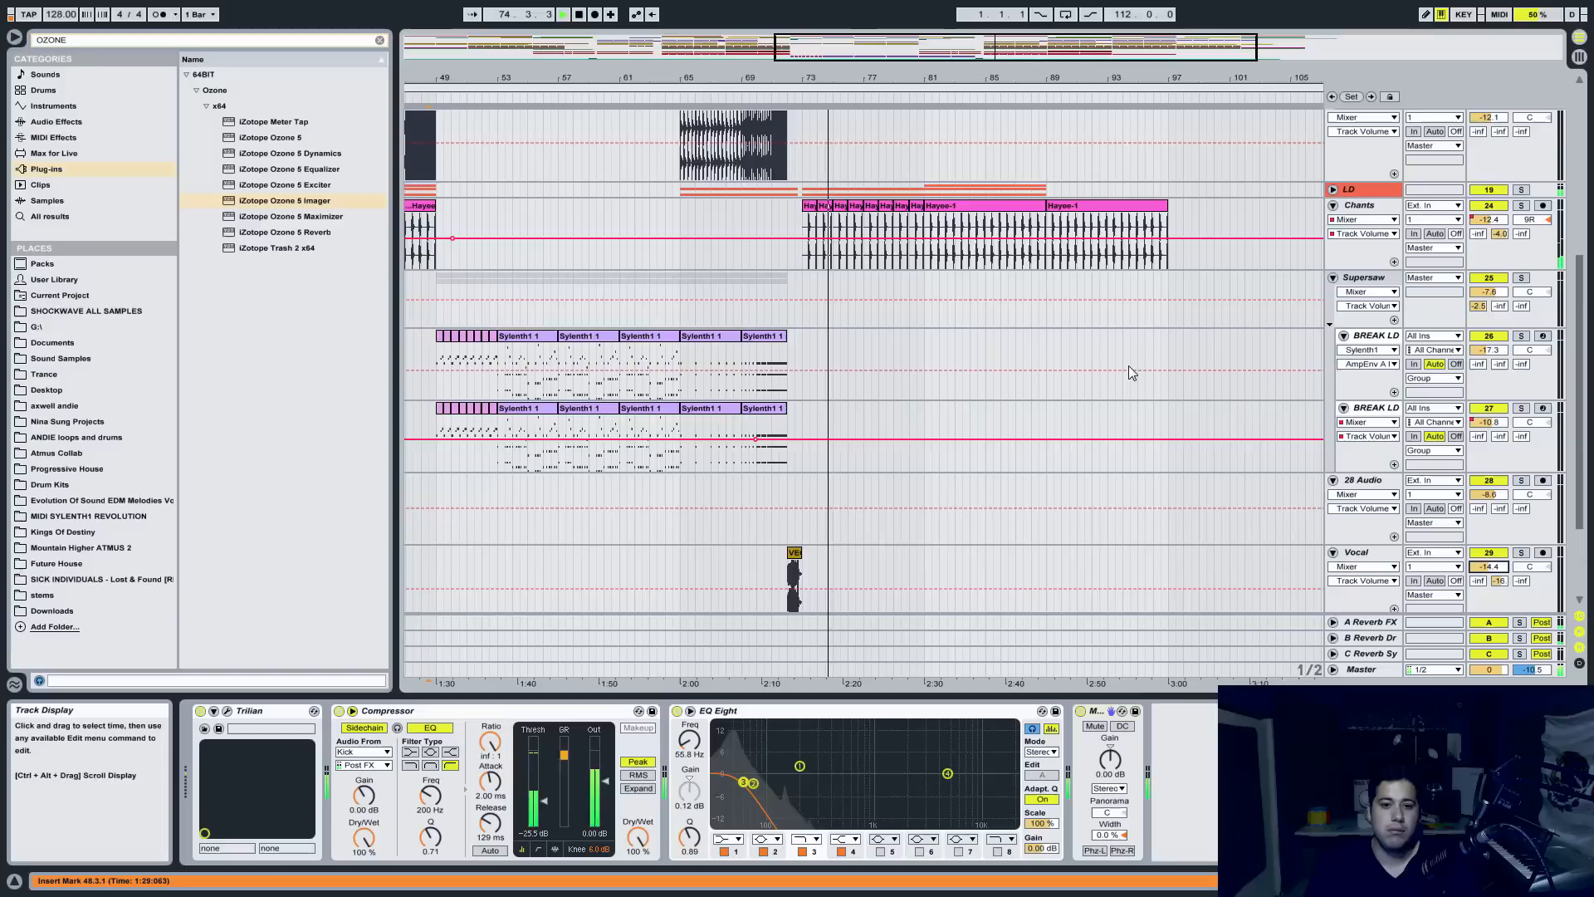
pyautogui.scroll(3, 1128, 365)
pyautogui.scroll(3, 1154, 368)
pyautogui.scroll(2, 1154, 369)
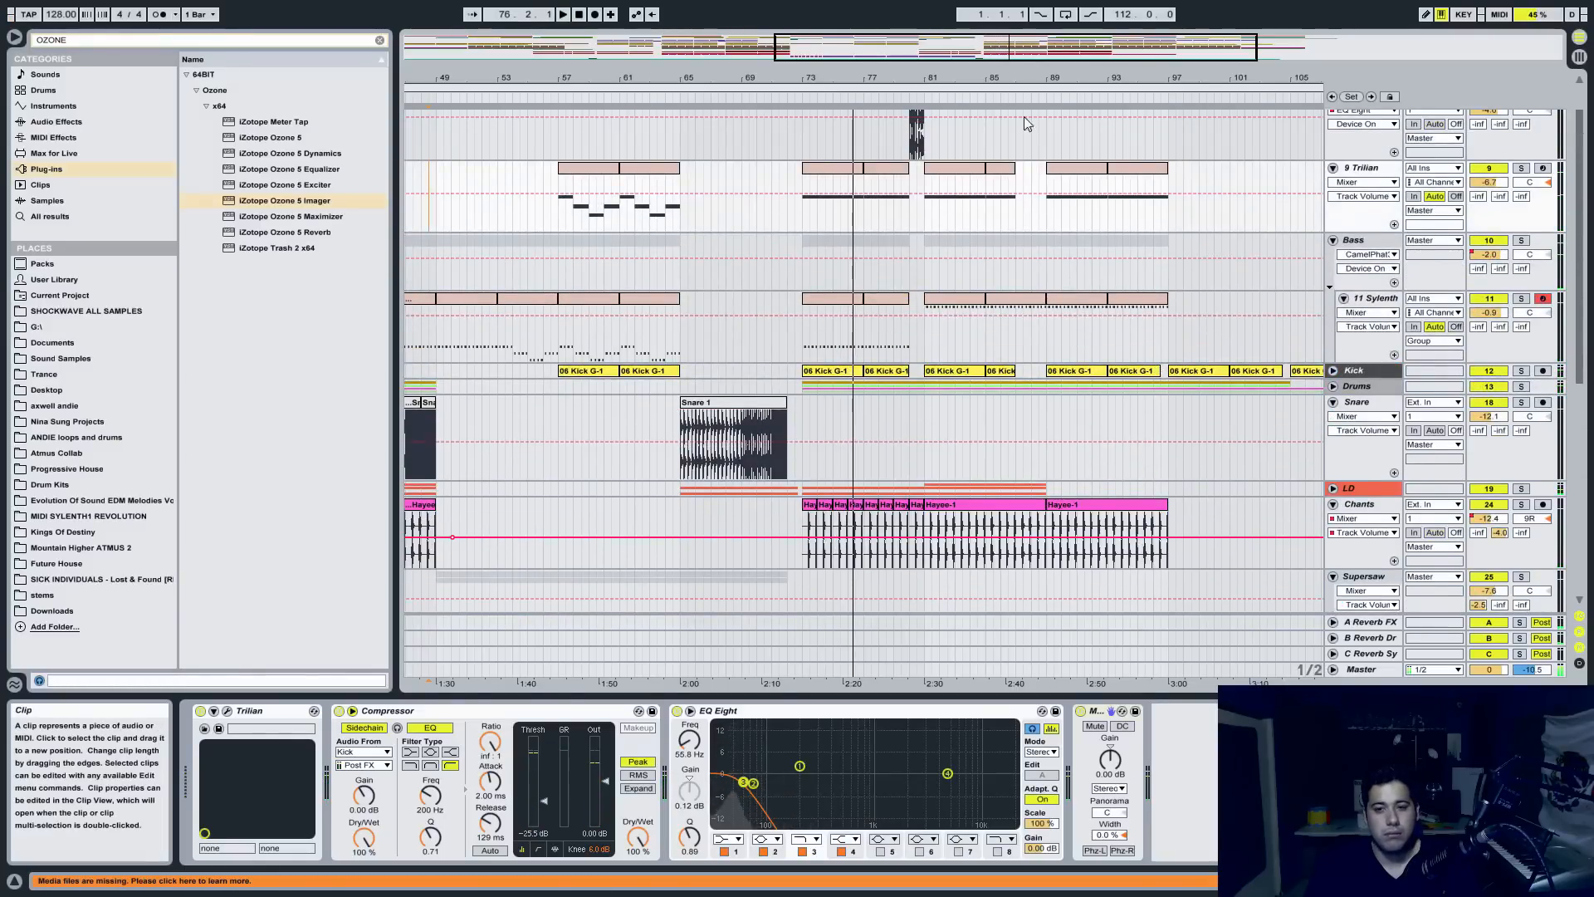
# - Look over the second drop and its ending, and play the arrangement from bar 89
pyautogui.moveTo(905, 48); pyautogui.dragTo(896, 56)
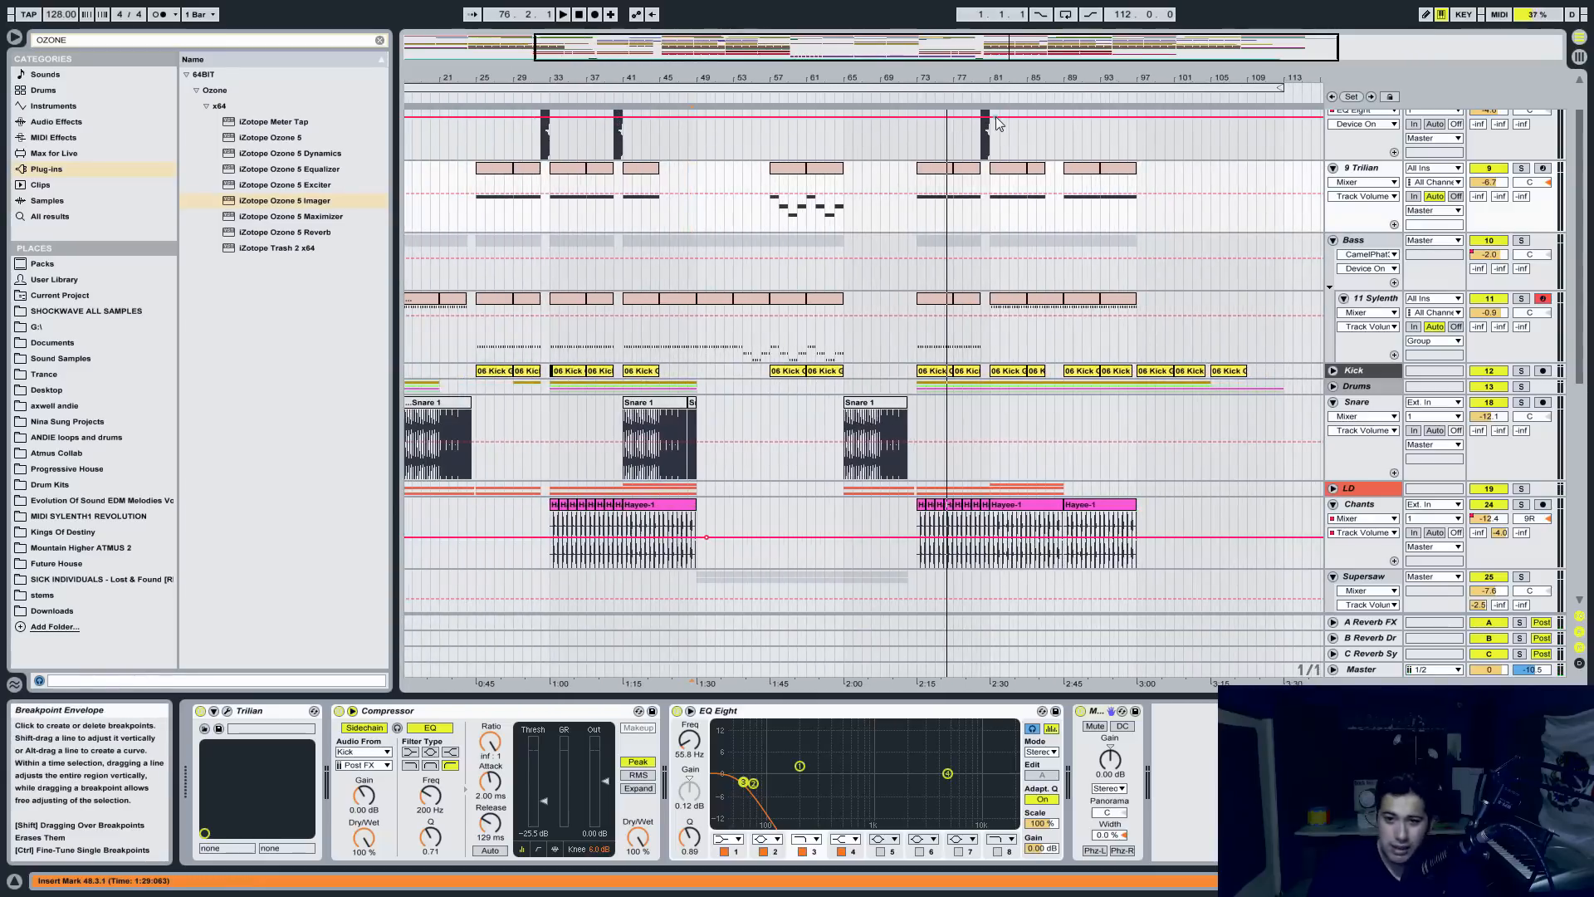
pyautogui.click(1137, 321)
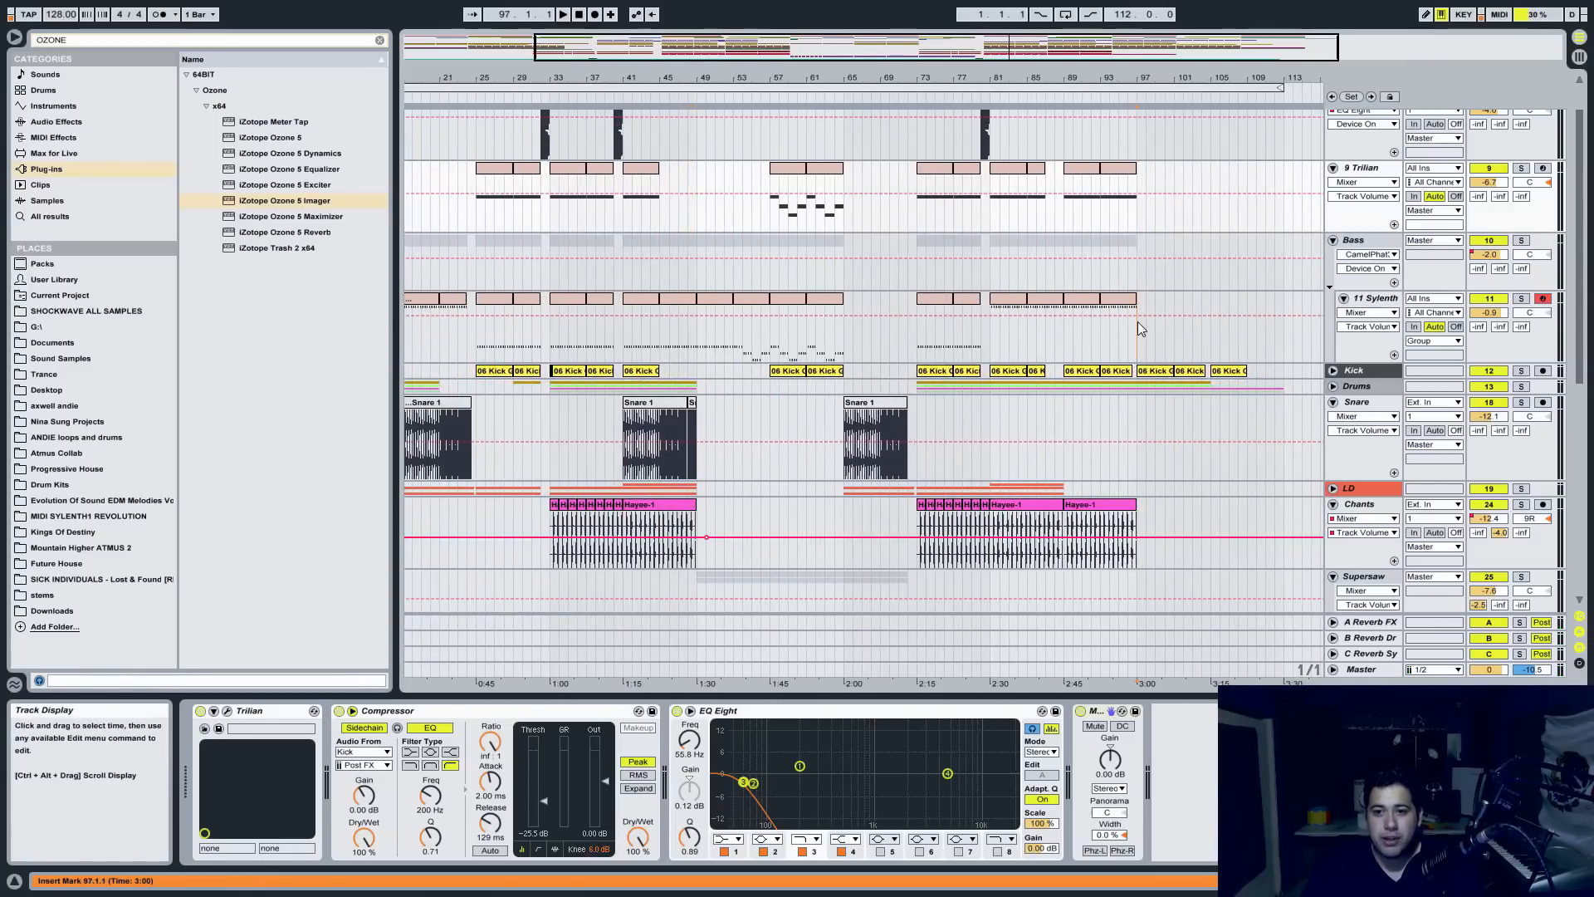
pyautogui.moveTo(1232, 79); pyautogui.dragTo(871, 117)
pyautogui.scroll(-2, 740, 315)
pyautogui.scroll(3, 731, 283)
pyautogui.moveTo(1115, 60); pyautogui.dragTo(1012, 61)
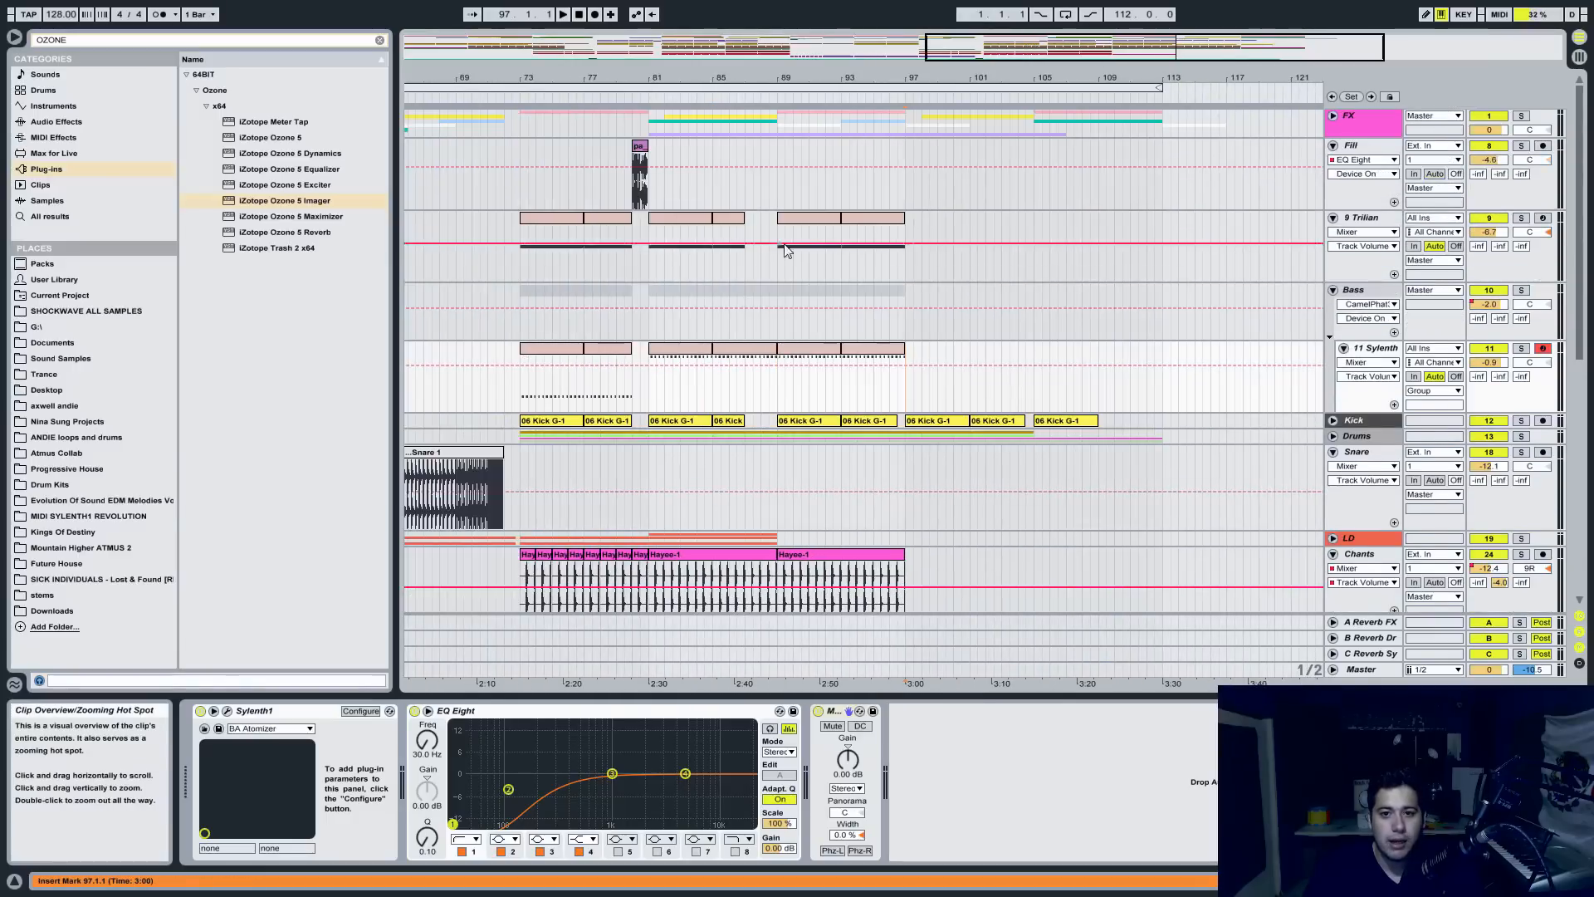
pyautogui.click(779, 261)
pyautogui.press('space')
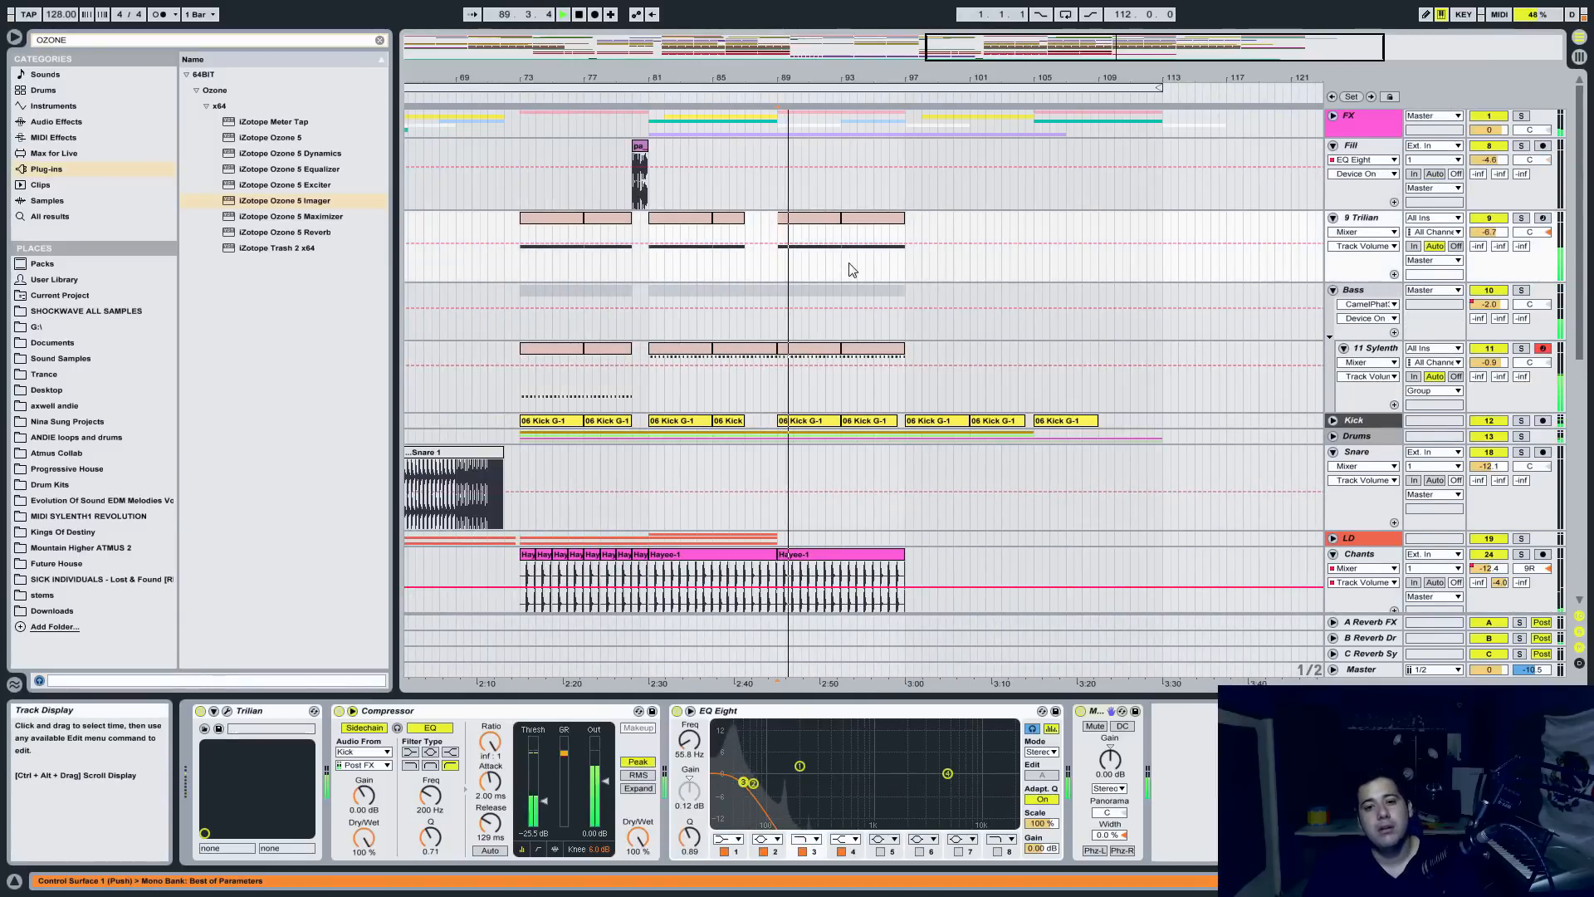
# - Delete the volume automation on the Chants track and set its volume to -14.1 dB
pyautogui.scroll(-10, 1088, 346)
pyautogui.scroll(5, 1302, 401)
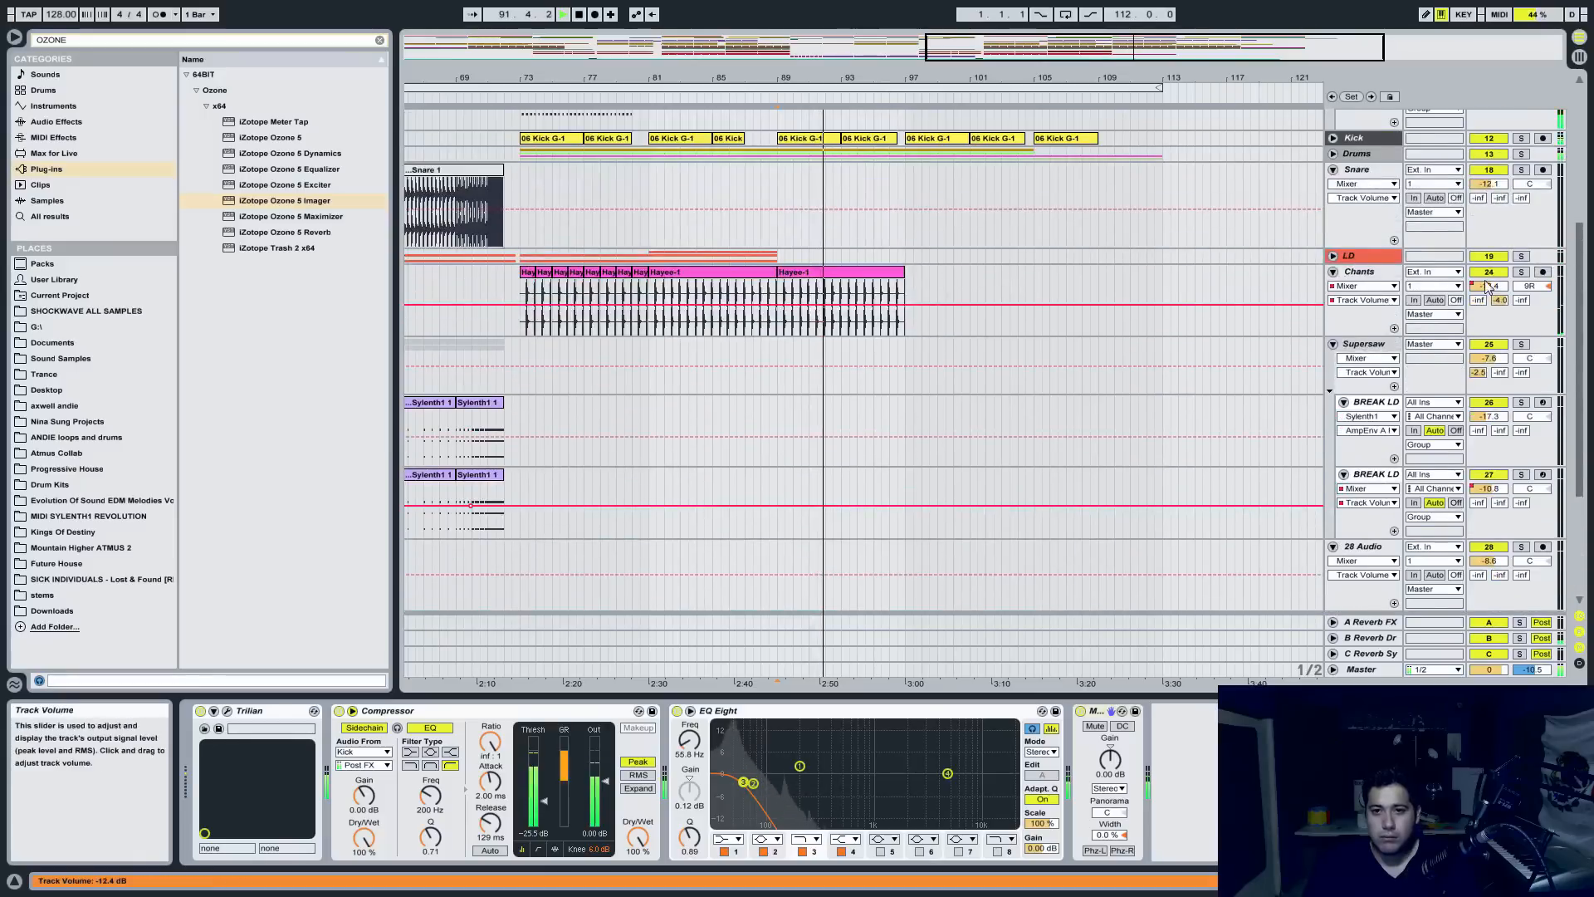
pyautogui.rightClick(1473, 287)
pyautogui.click(1439, 333)
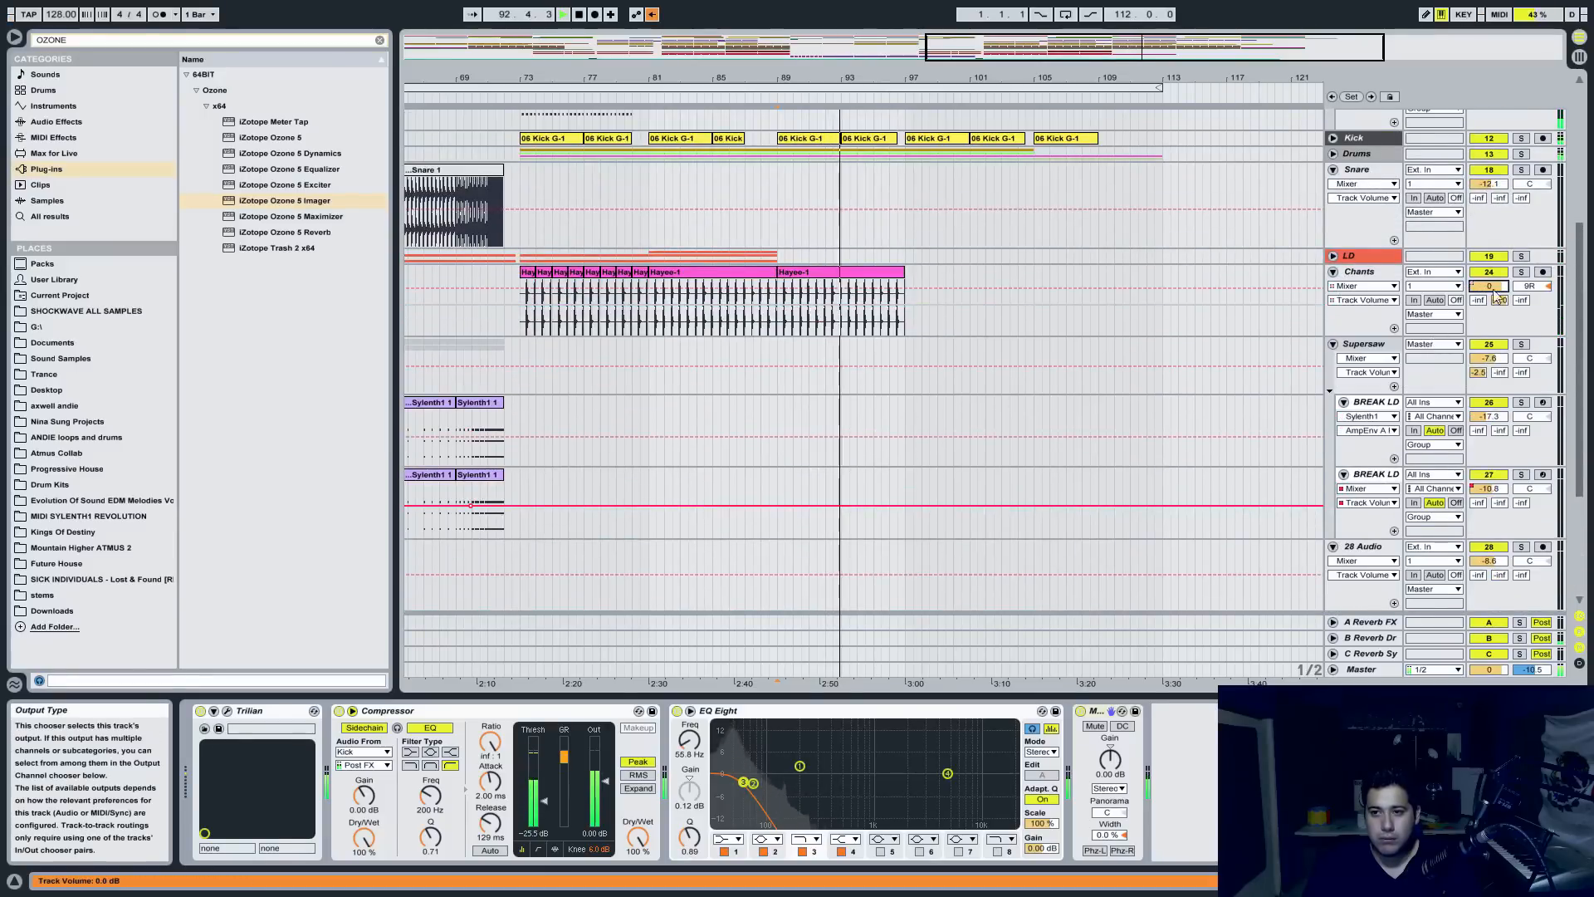
pyautogui.moveTo(1506, 291); pyautogui.dragTo(1507, 323)
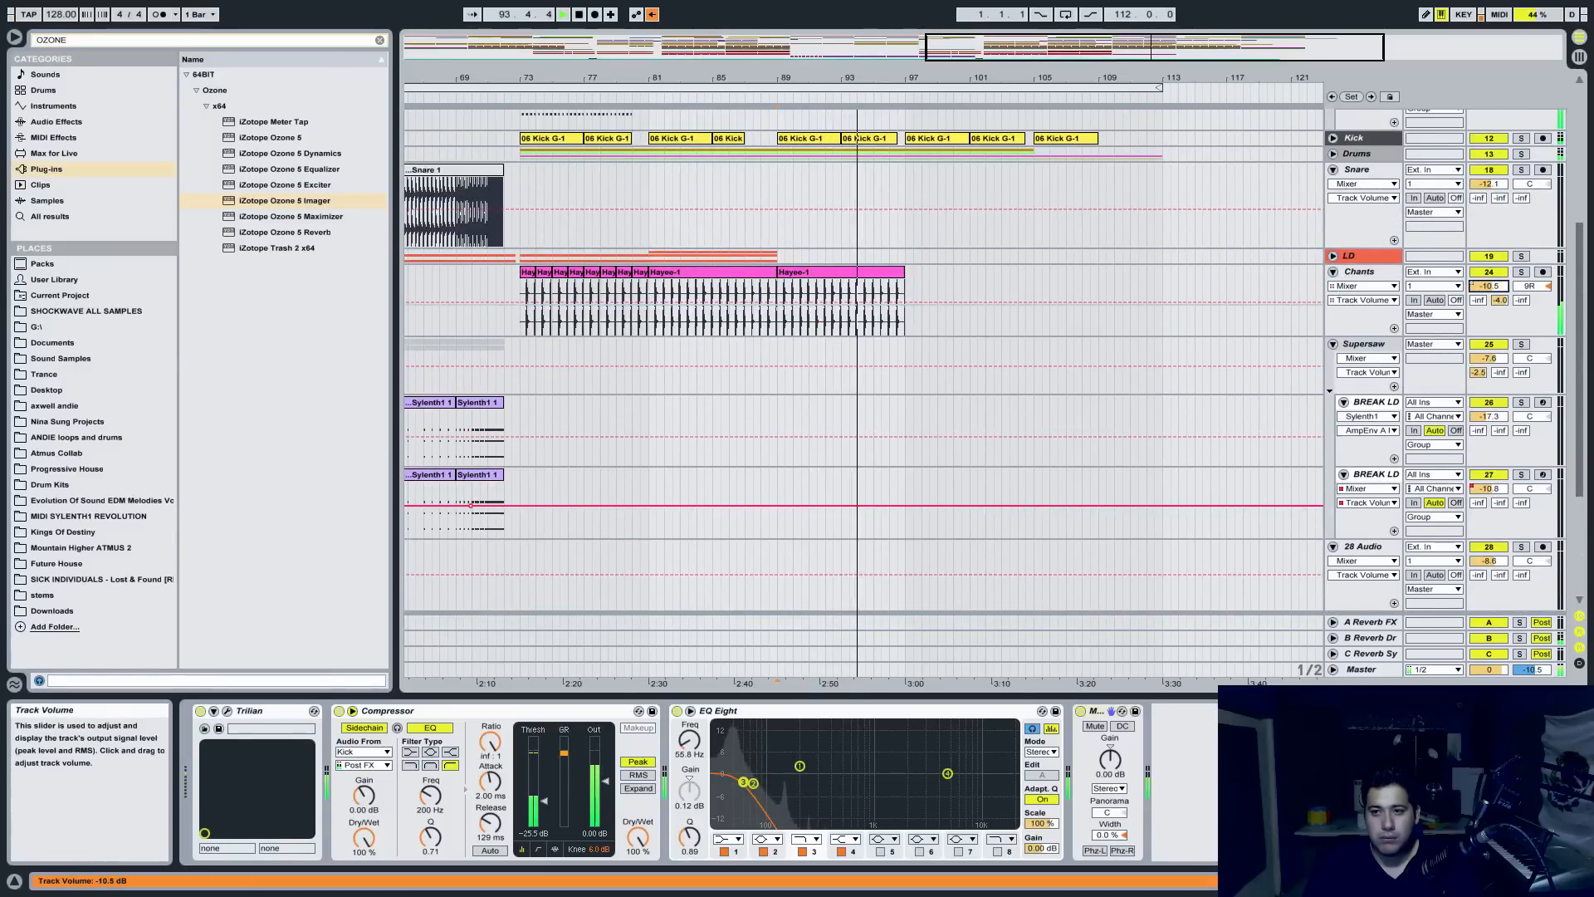
pyautogui.rightClick(1481, 286)
pyautogui.click(1411, 352)
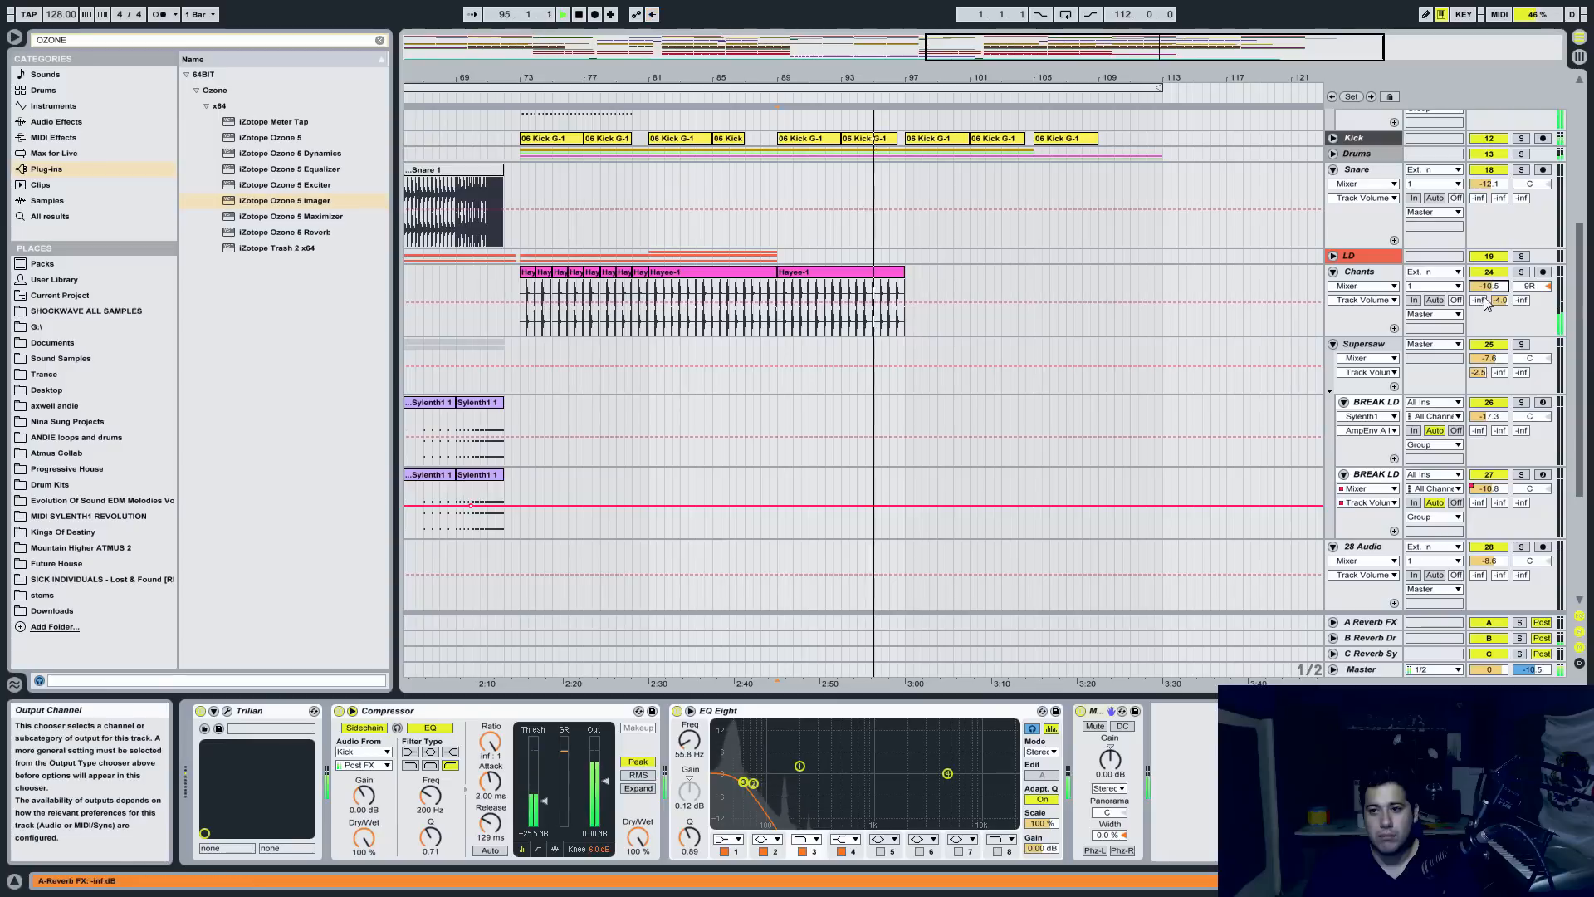
pyautogui.moveTo(1495, 290); pyautogui.dragTo(1495, 292)
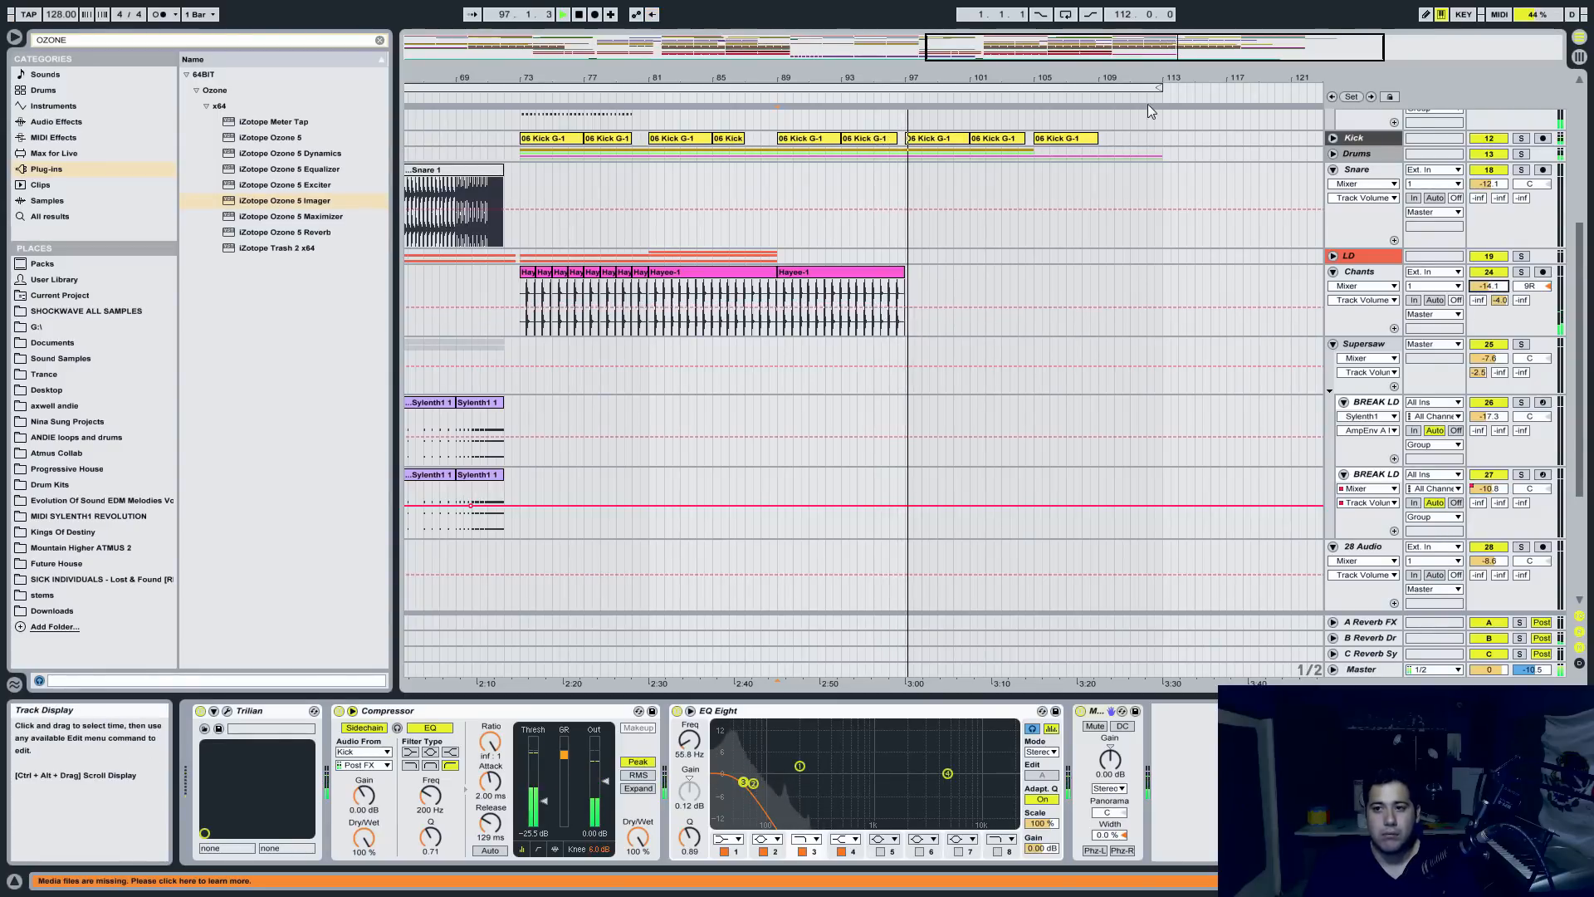
# - Stop the playback, select the Kick track to check its devices, and show the whole arrangement
pyautogui.press('-')
pyautogui.scroll(2, 1106, 151)
pyautogui.scroll(2, 1109, 151)
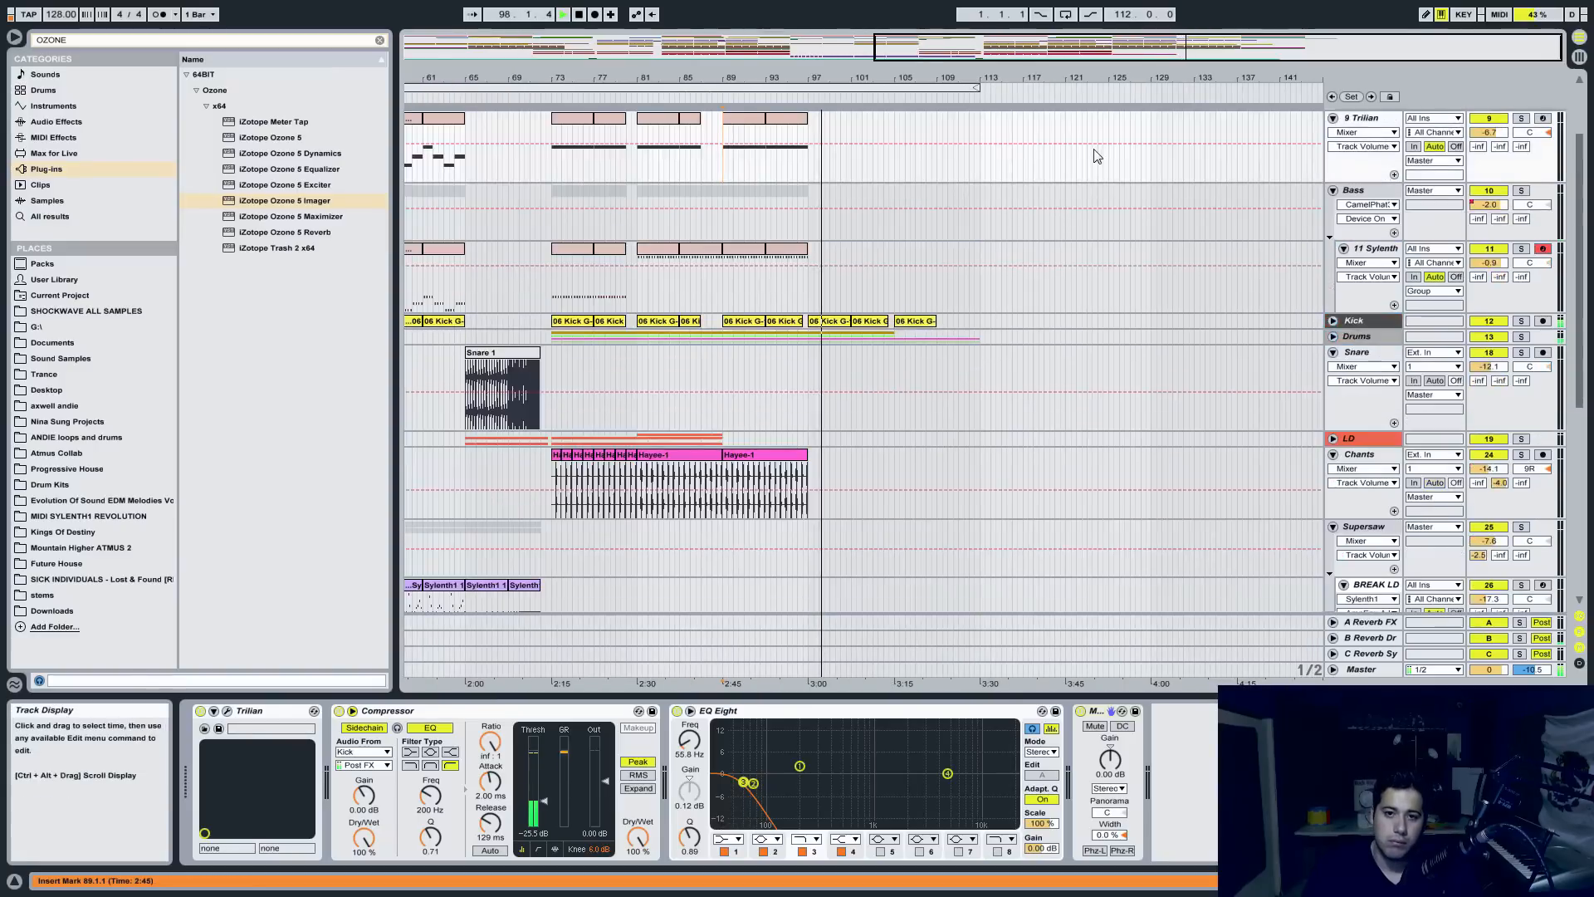
pyautogui.click(1353, 321)
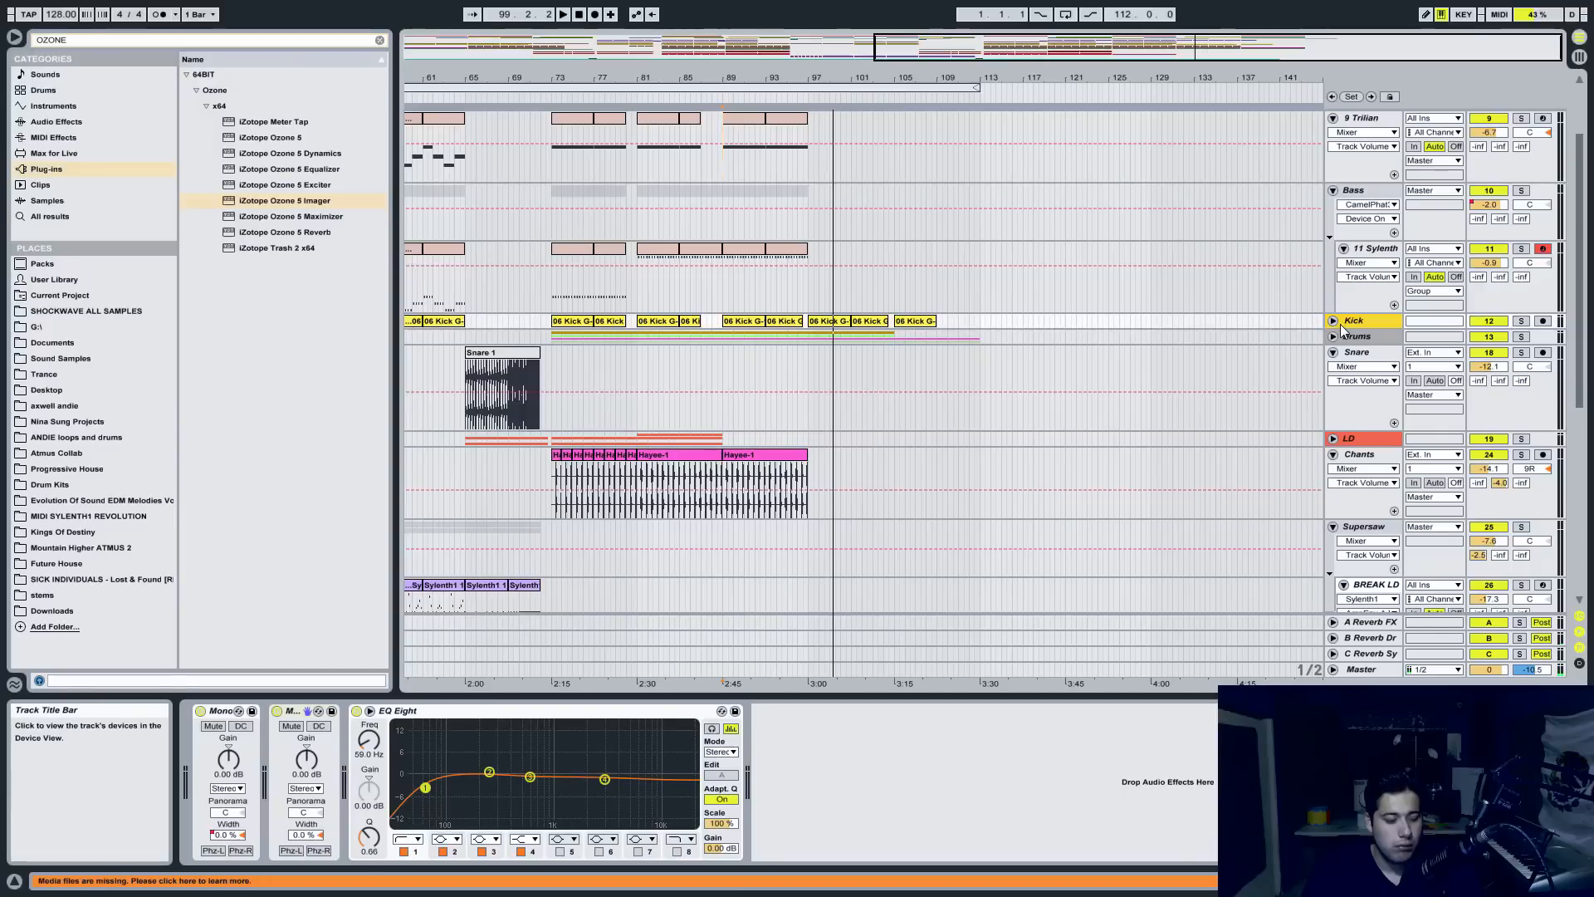
pyautogui.scroll(1, 1340, 324)
pyautogui.doubleClick(1114, 77)
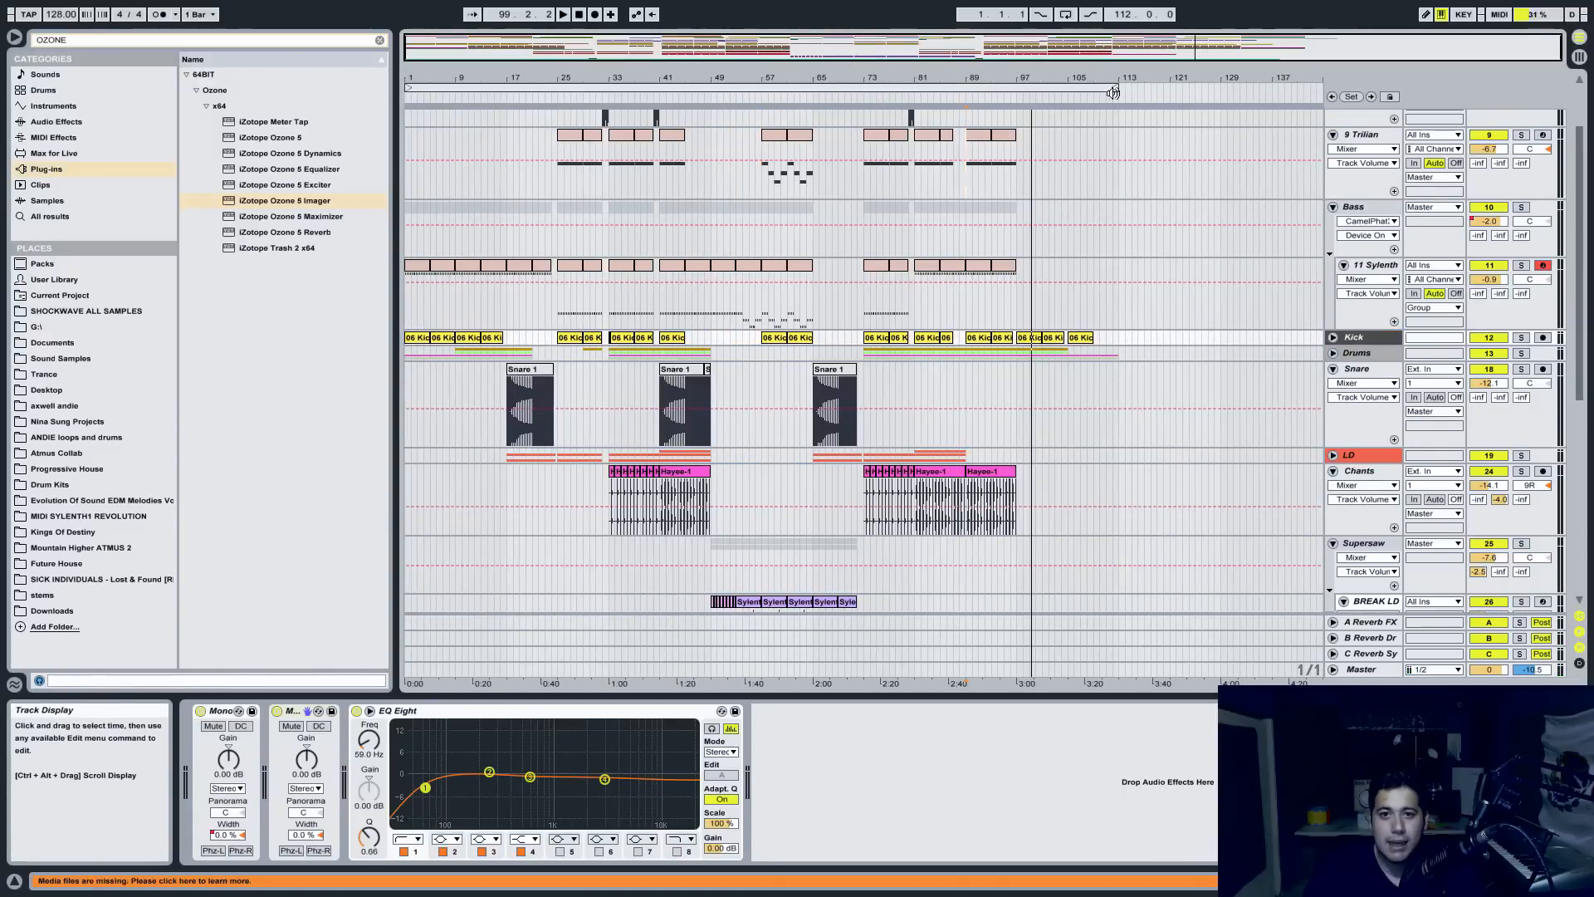
# - Show the Master track's devices in the Session view and select the Invisible_Limiter near the end of the chain
pyautogui.press('Tab')
pyautogui.click(1498, 47)
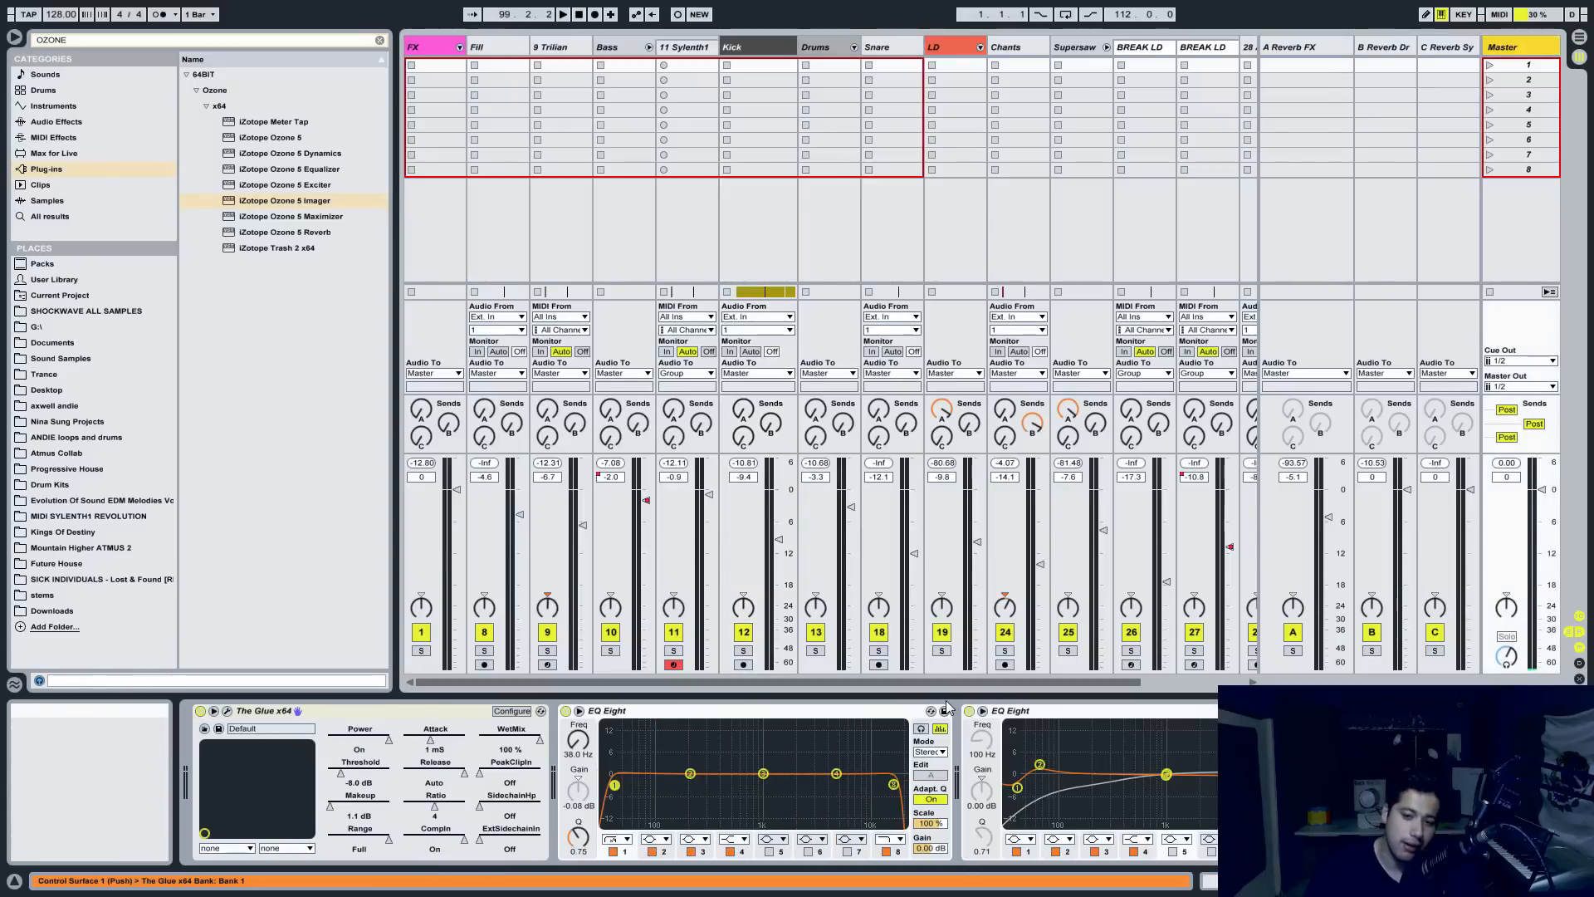
pyautogui.moveTo(1436, 881); pyautogui.dragTo(1536, 881)
pyautogui.press('Tab')
pyautogui.press('Tab')
pyautogui.click(1162, 712)
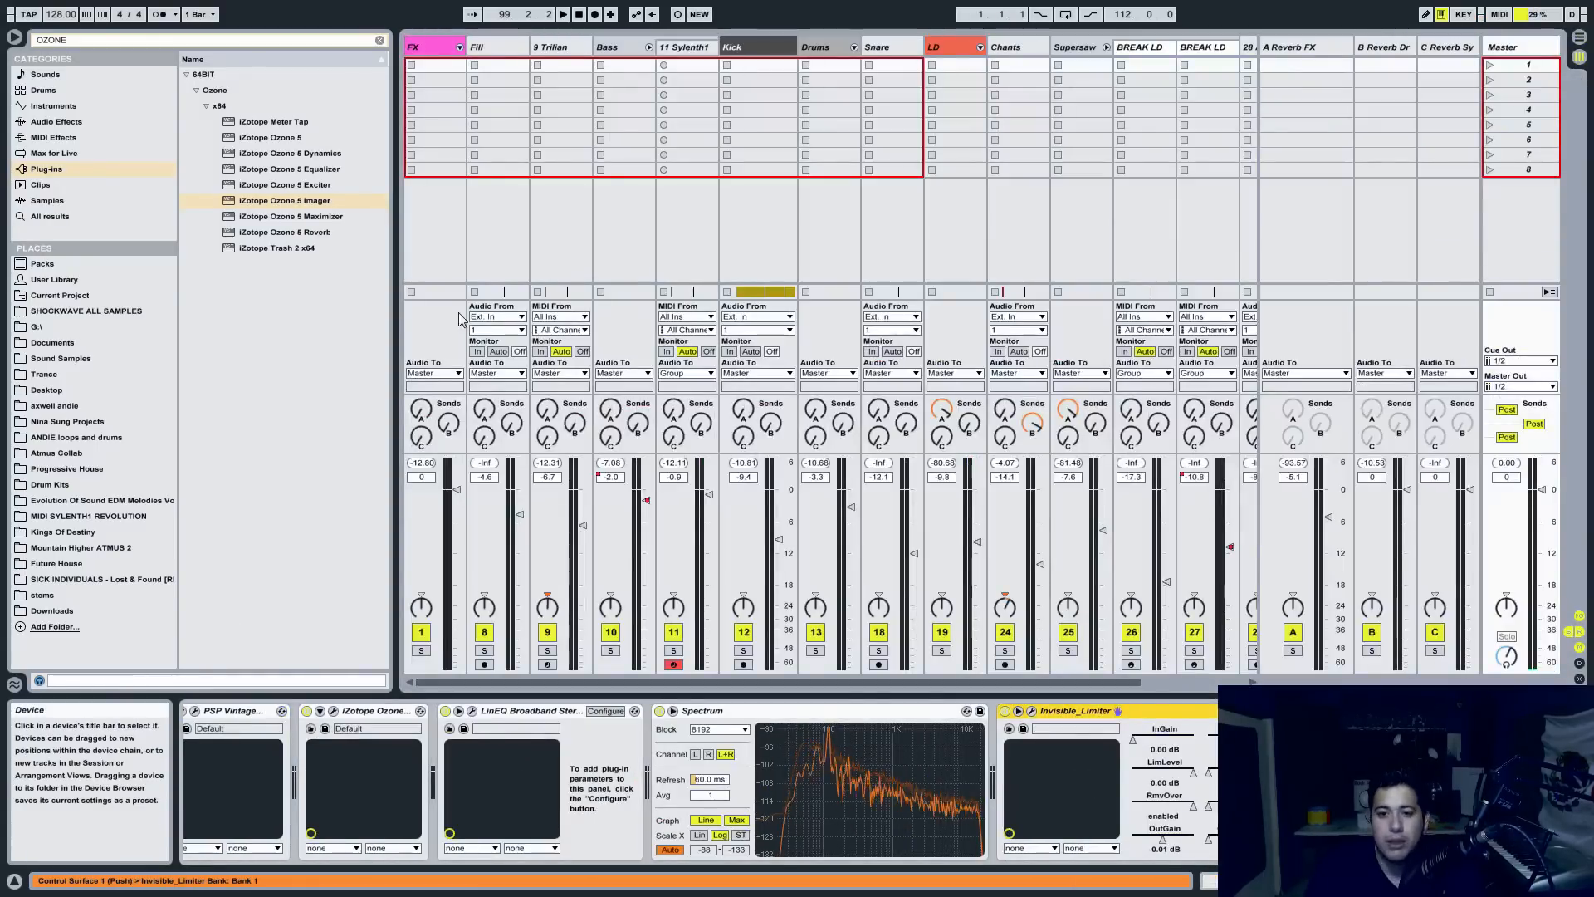
# - Return to the Arrangement view, check the Master track's WLM Plus loudness meter, and close it
pyautogui.press('Tab')
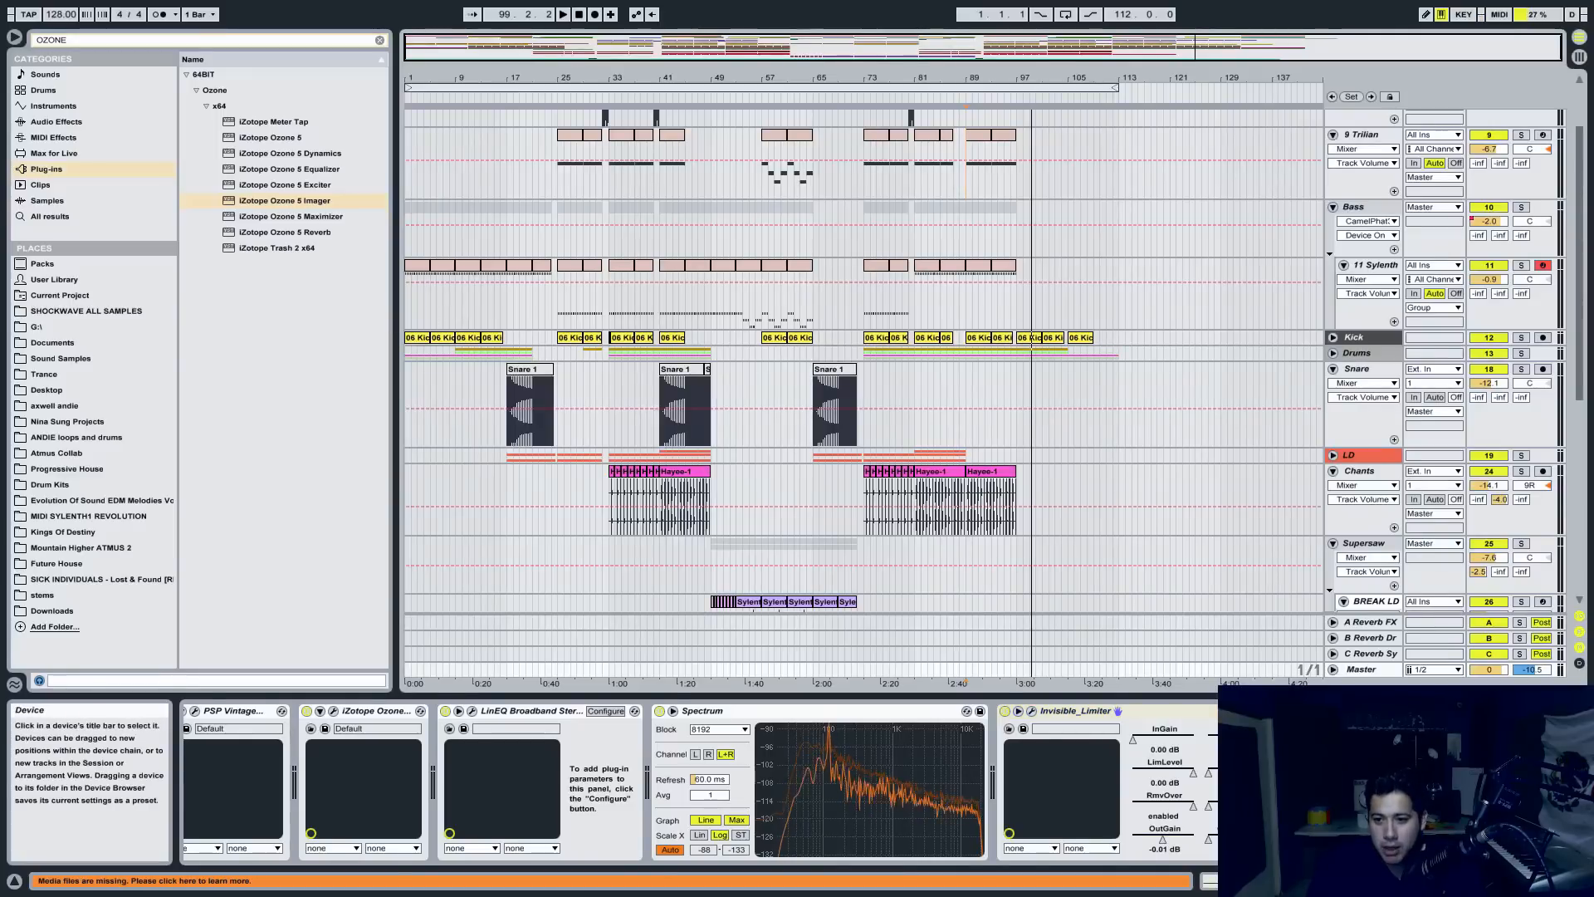
pyautogui.click(1326, 712)
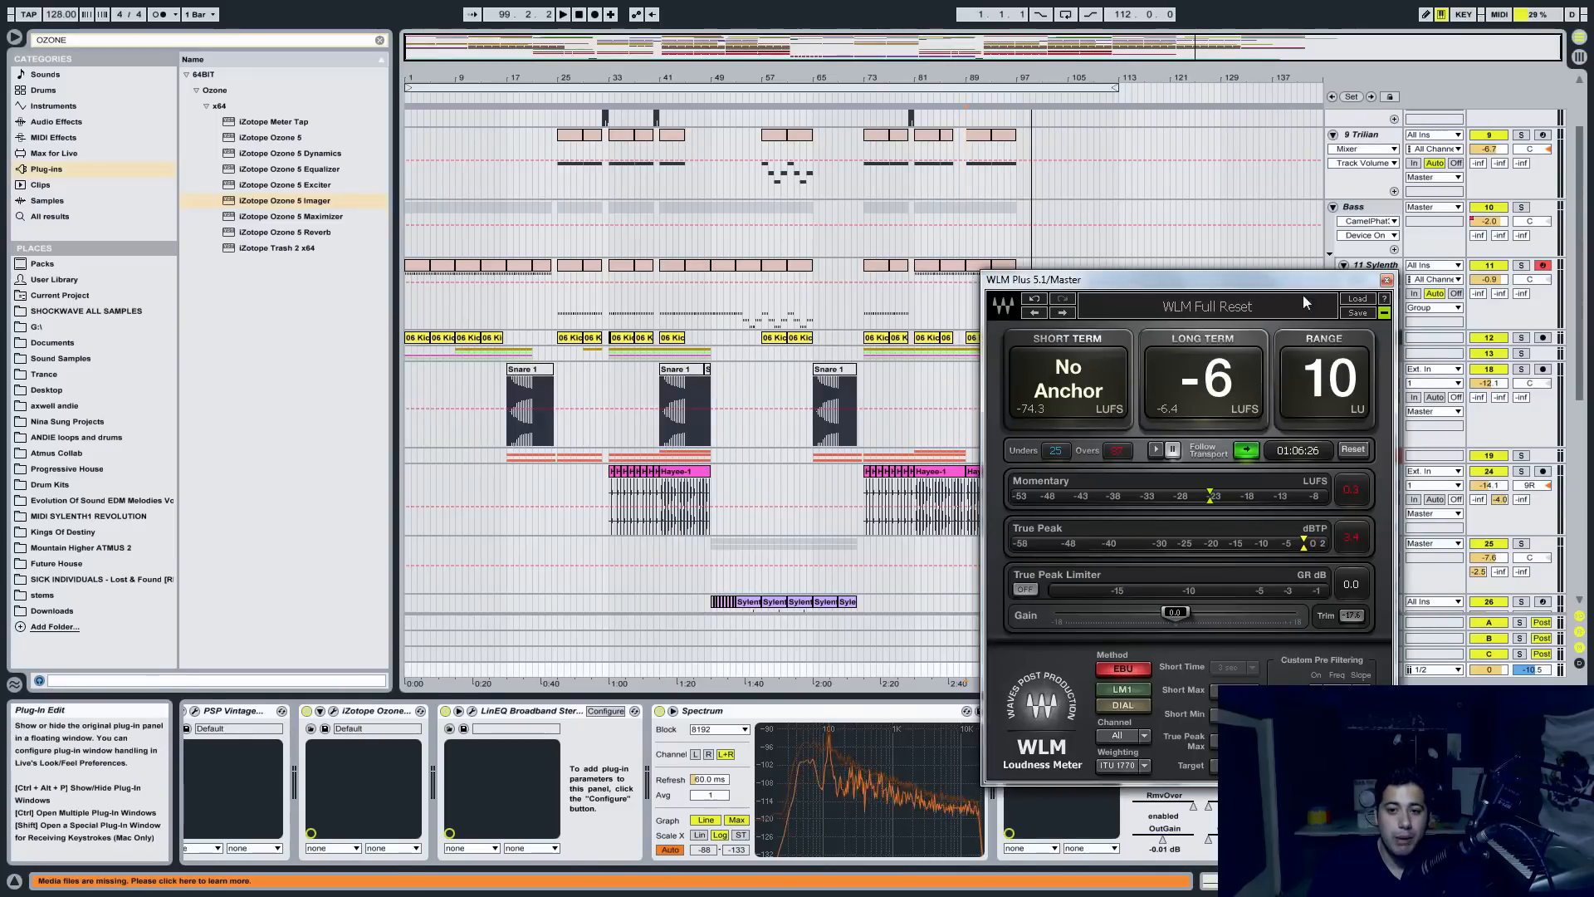
pyautogui.click(1386, 280)
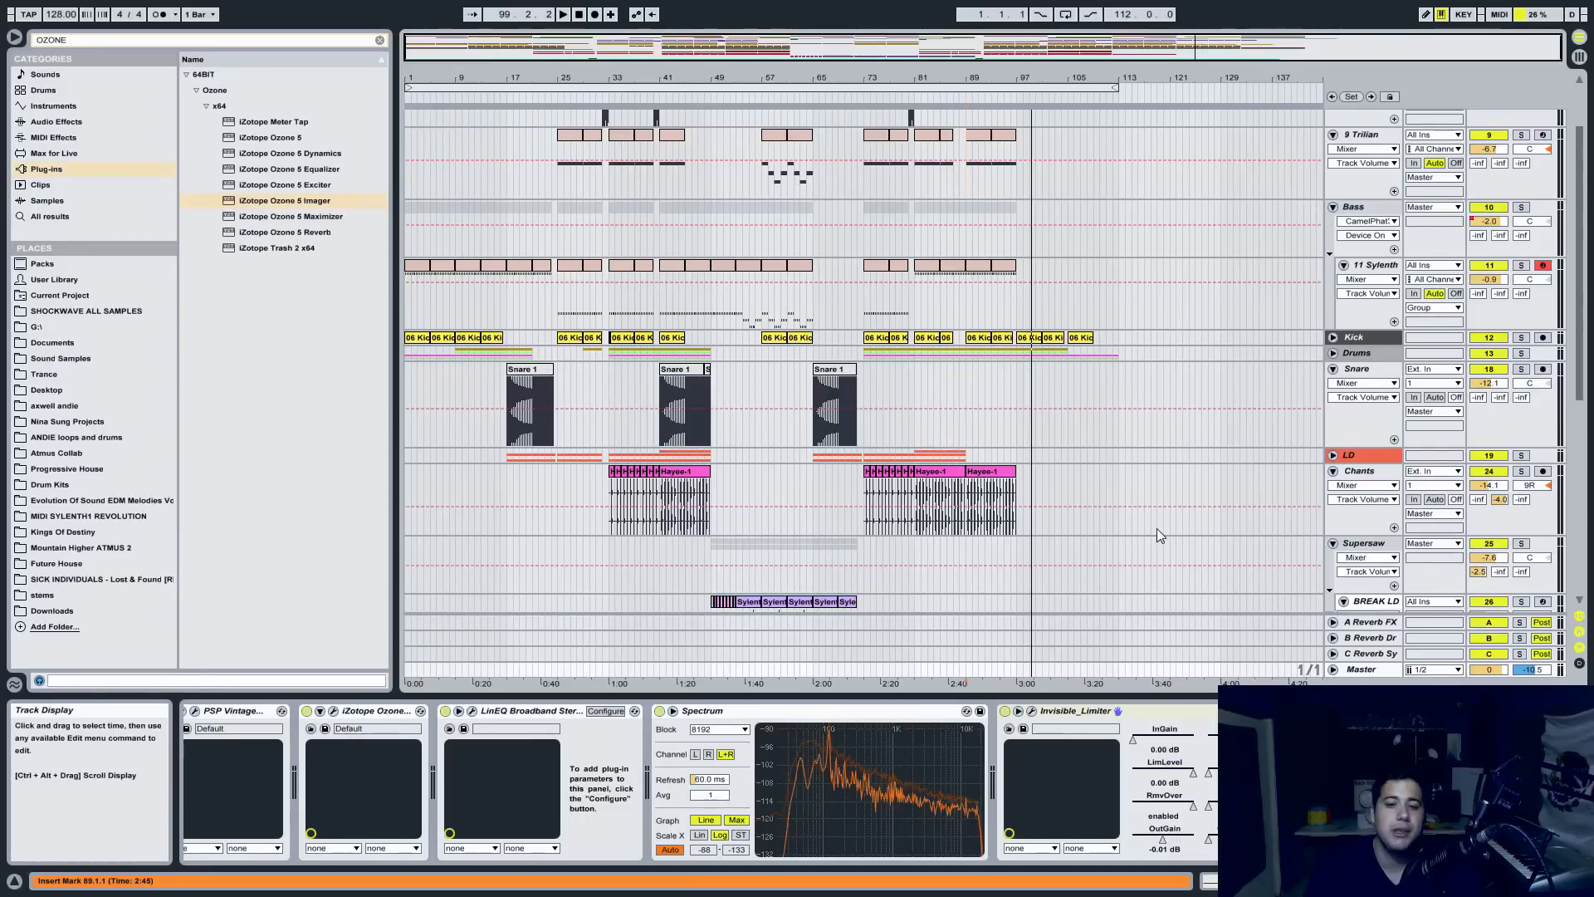
pyautogui.moveTo(739, 84); pyautogui.dragTo(756, 113)
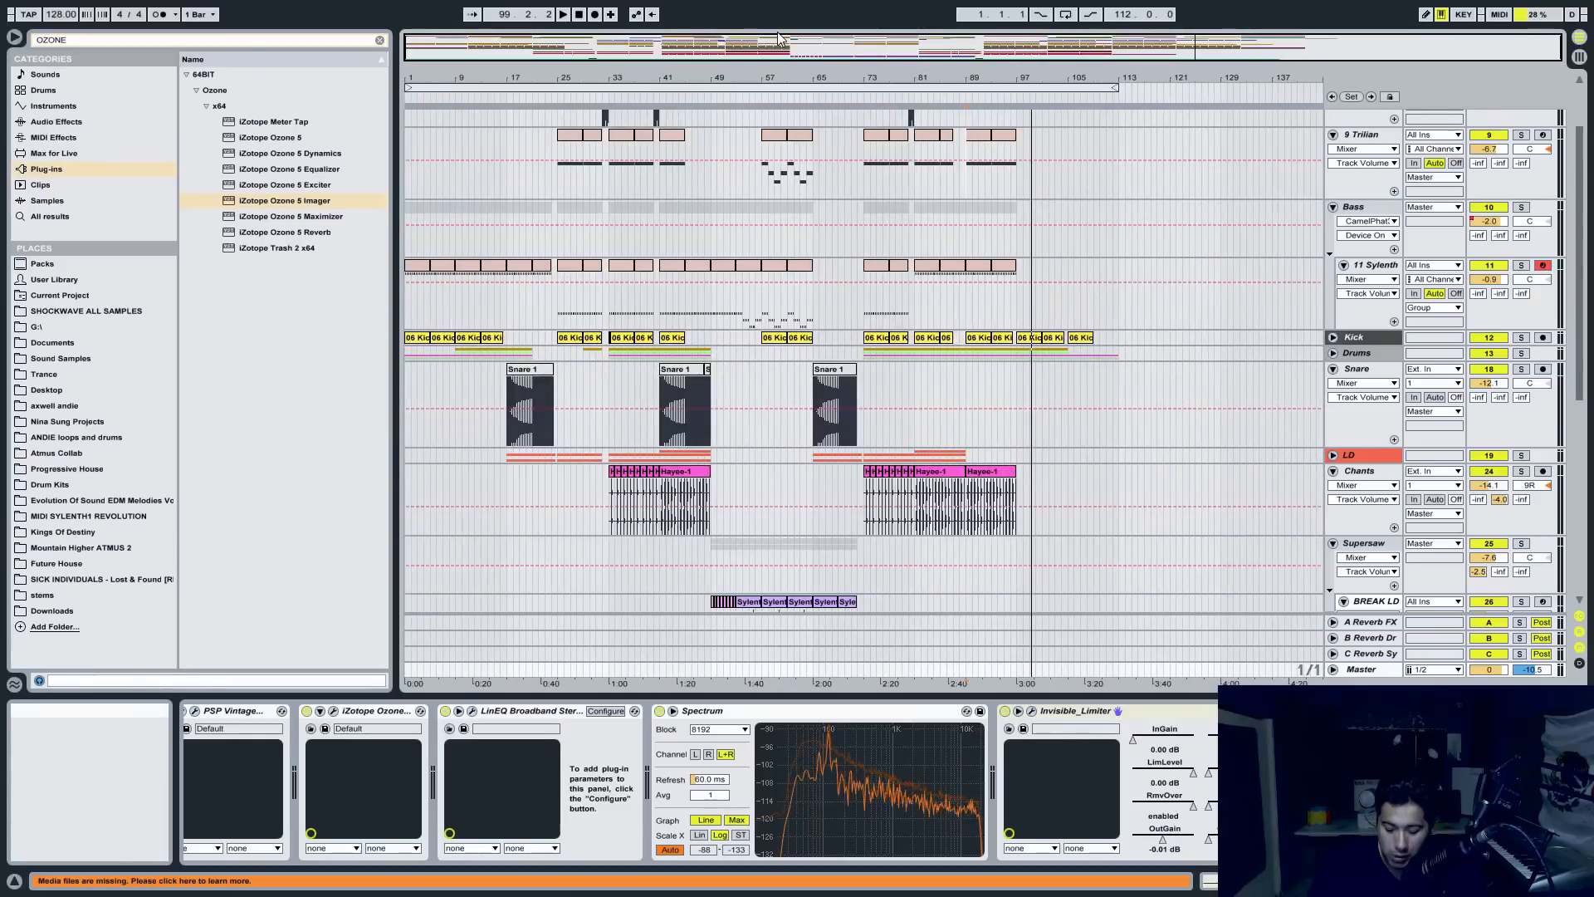
pyautogui.moveTo(727, 36); pyautogui.dragTo(693, 41)
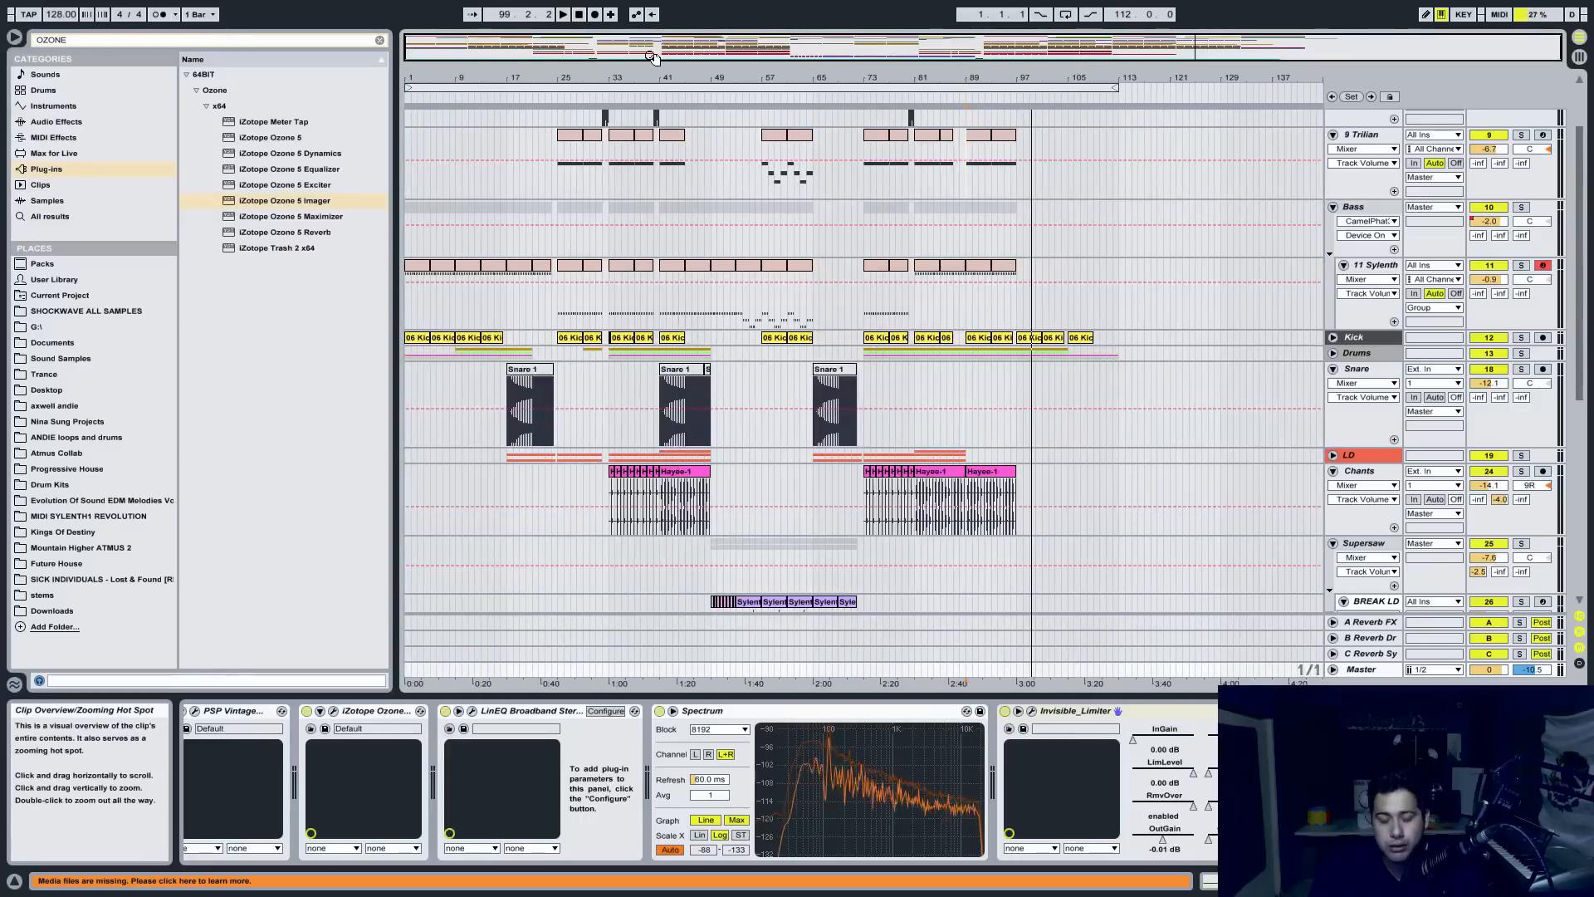
# - Leave full-screen mode
pyautogui.press('F11')
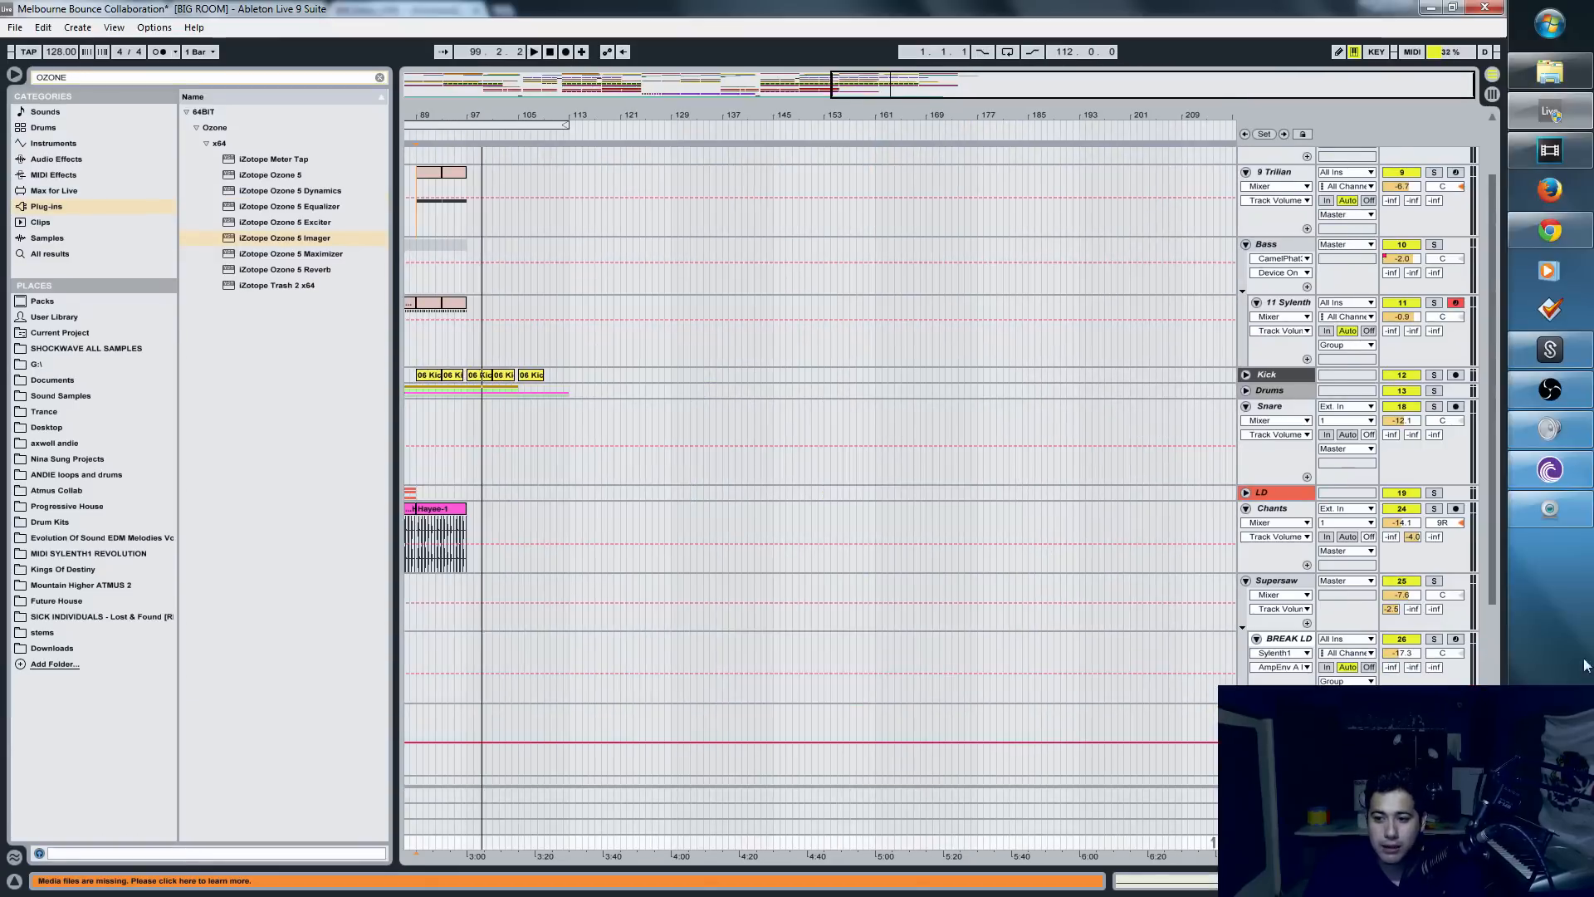
pyautogui.hotkey('ctrl', 'q')
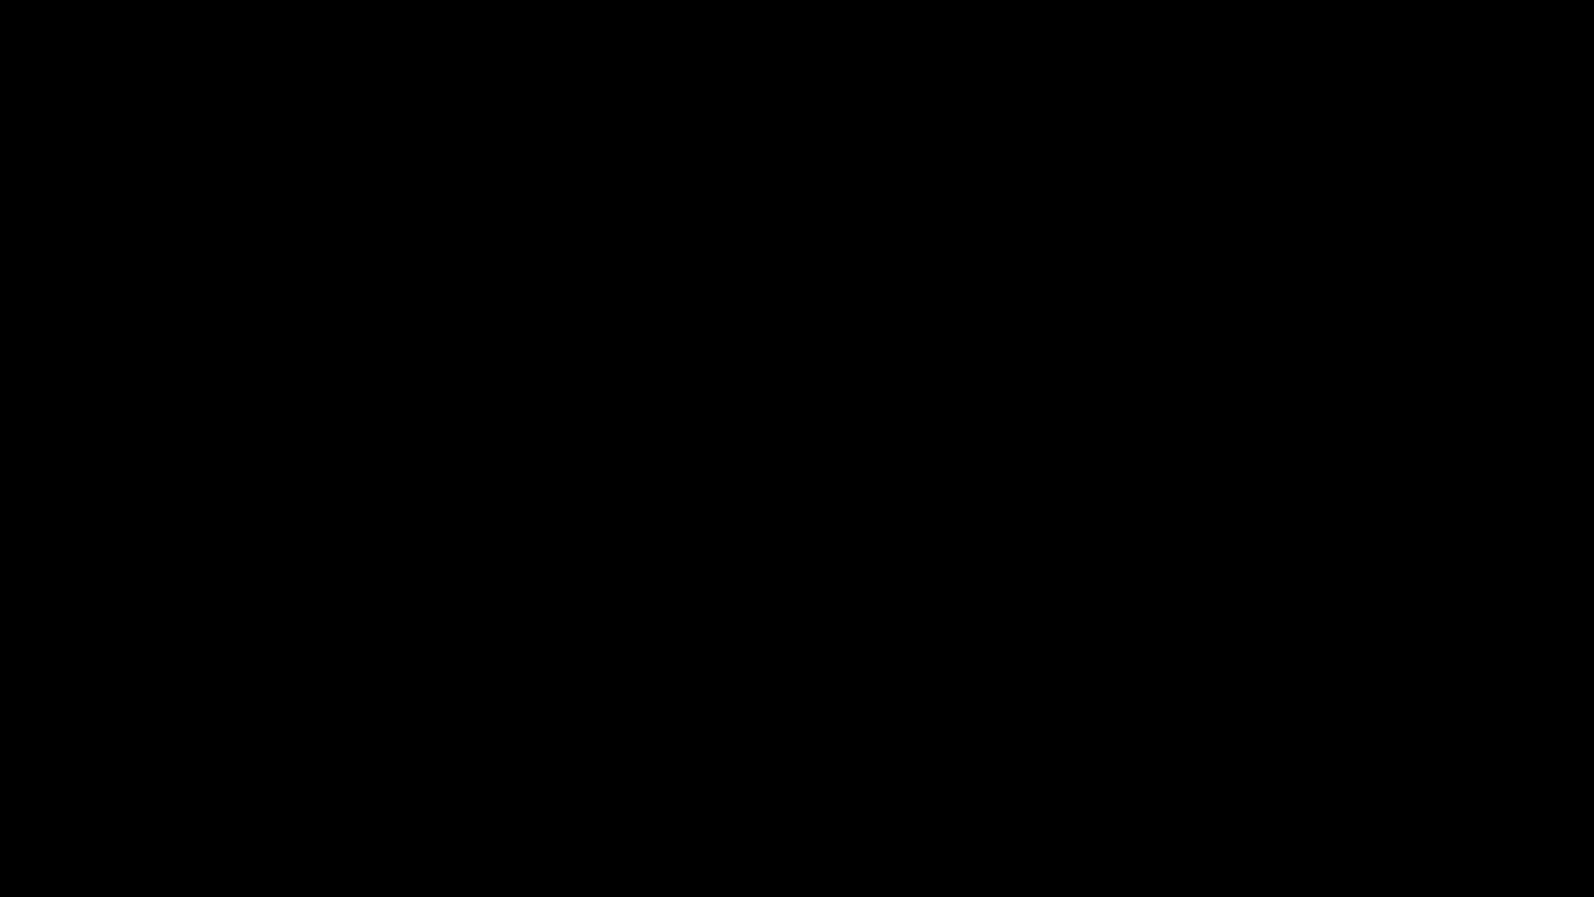